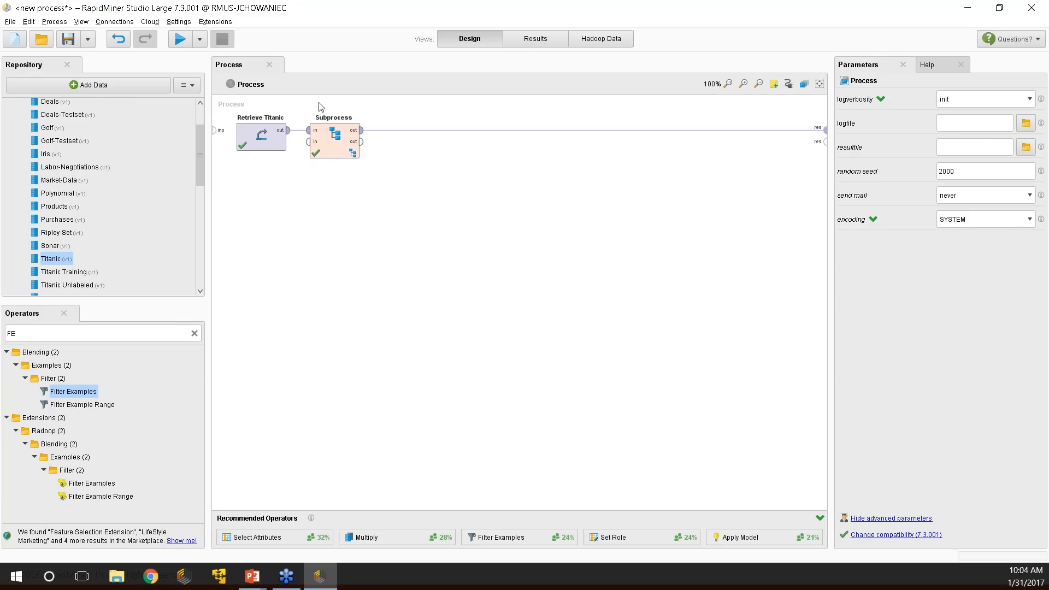
Move the Retrieve Titanic and Subprocess operators closer together on the canvas.
drag(338, 140, 482, 143)
click(285, 143)
drag(285, 143, 352, 140)
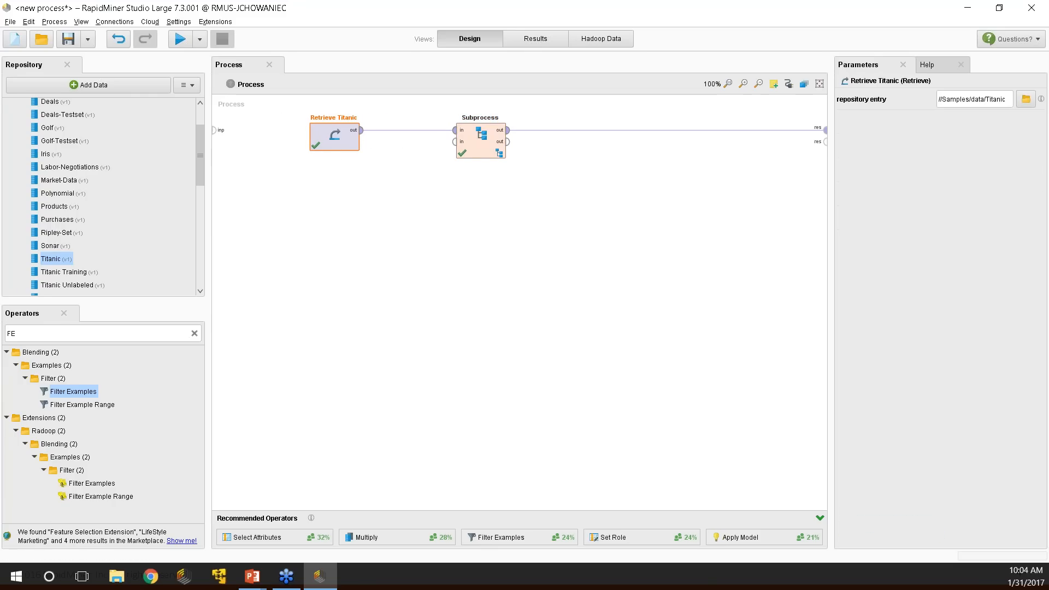
scroll(200, 153, up, 2)
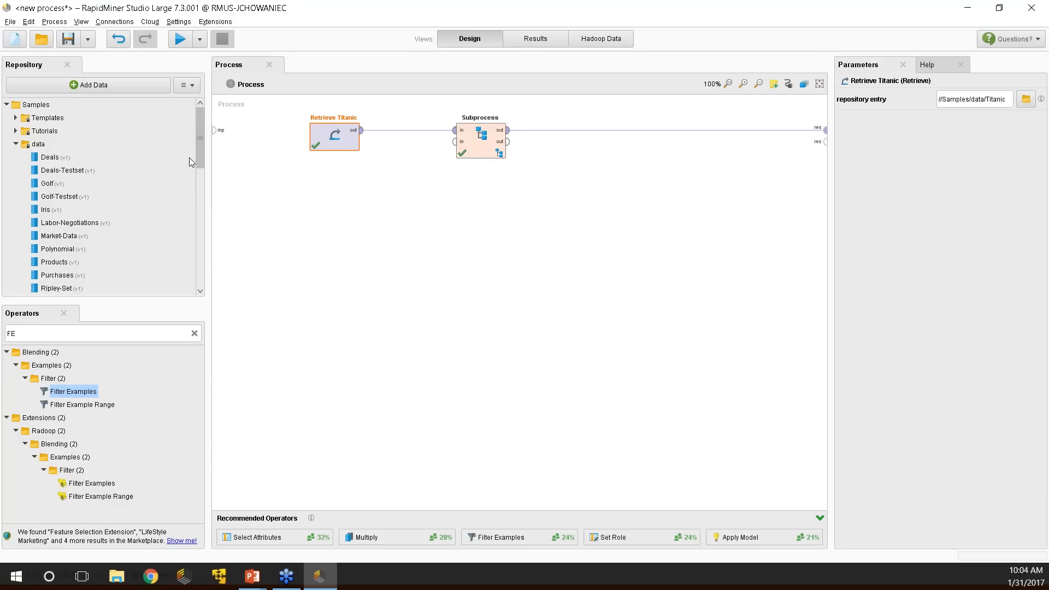
mouse_move(201, 136)
mouse_down()
mouse_move(199, 155)
mouse_move(198, 140)
mouse_up()
drag(486, 153, 413, 153)
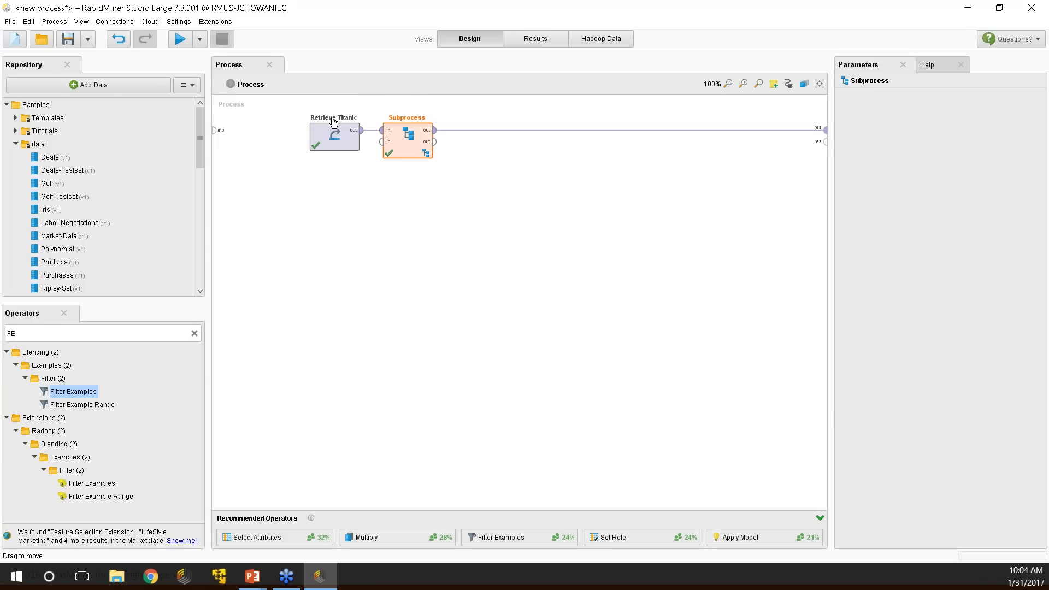
Run the Titanic process from the Design view.
click(540, 43)
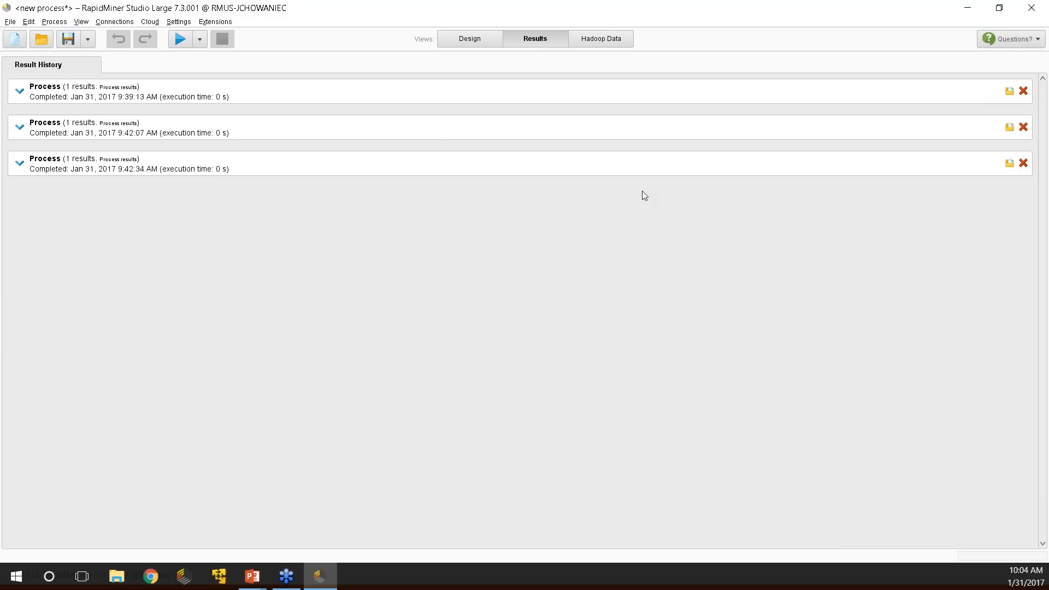
click(470, 39)
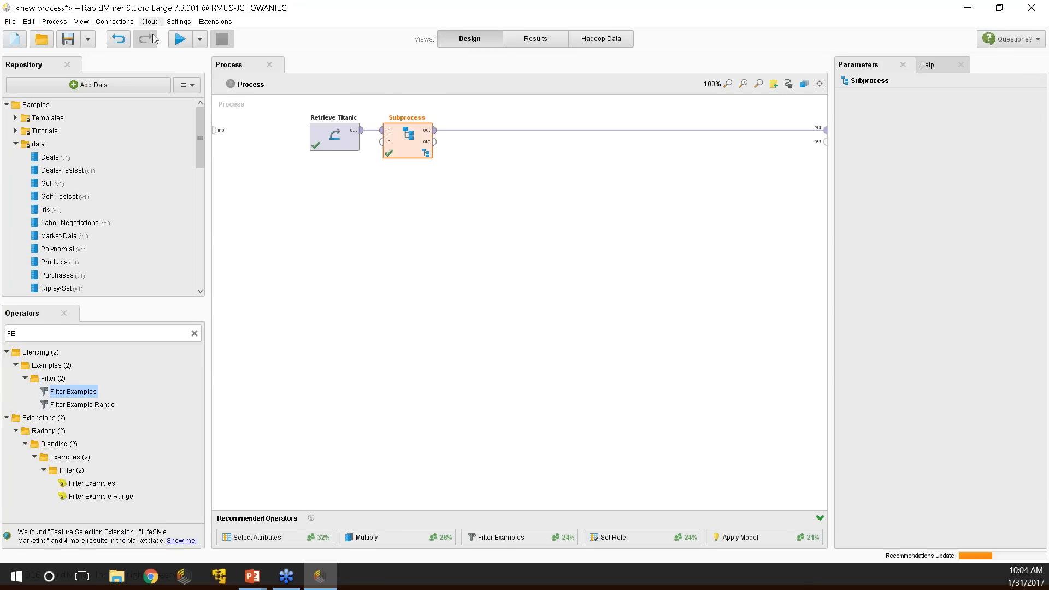
click(183, 40)
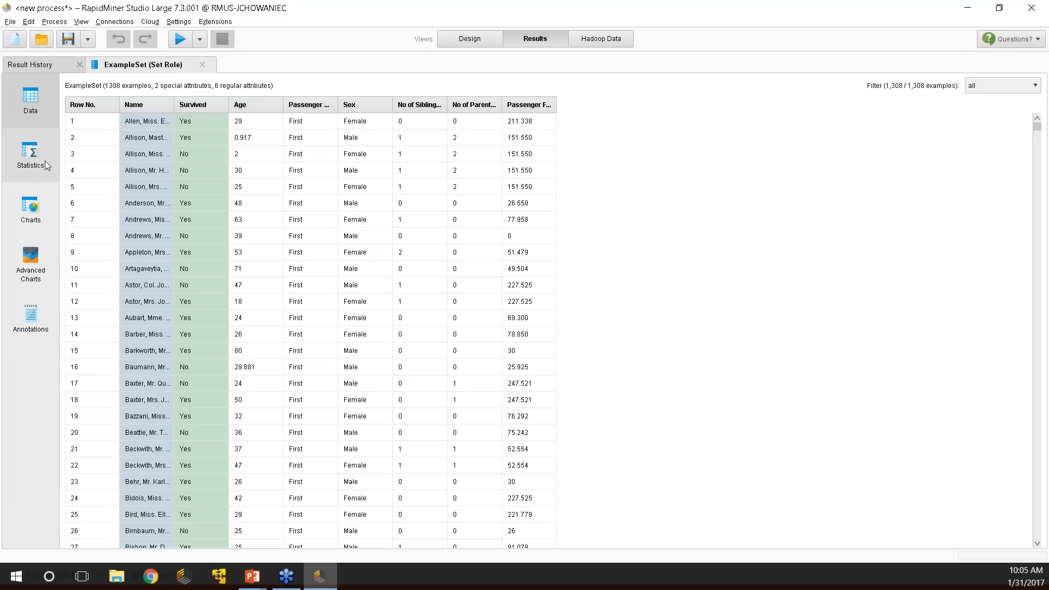
View the Titanic example set's attribute statistics, then go back to the Result History.
click(31, 166)
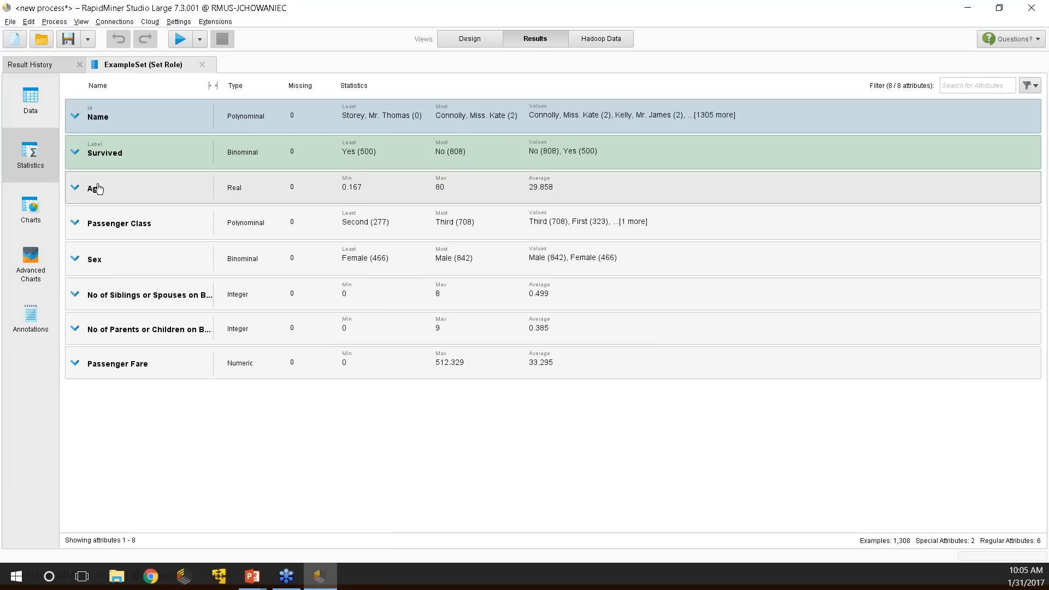
click(32, 64)
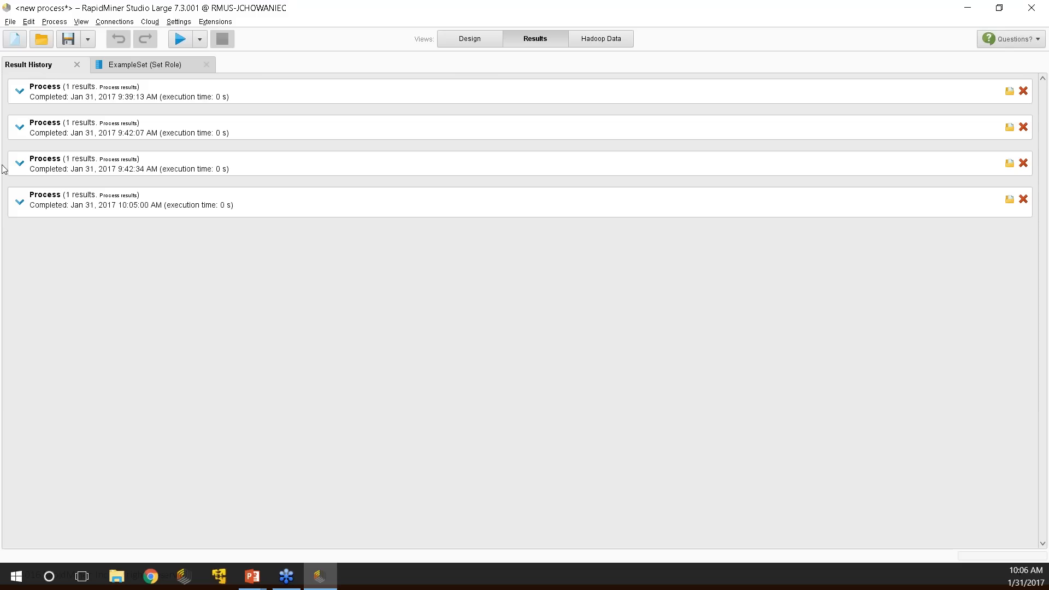
Expand all four run entries in the Result History to compare their results.
click(20, 202)
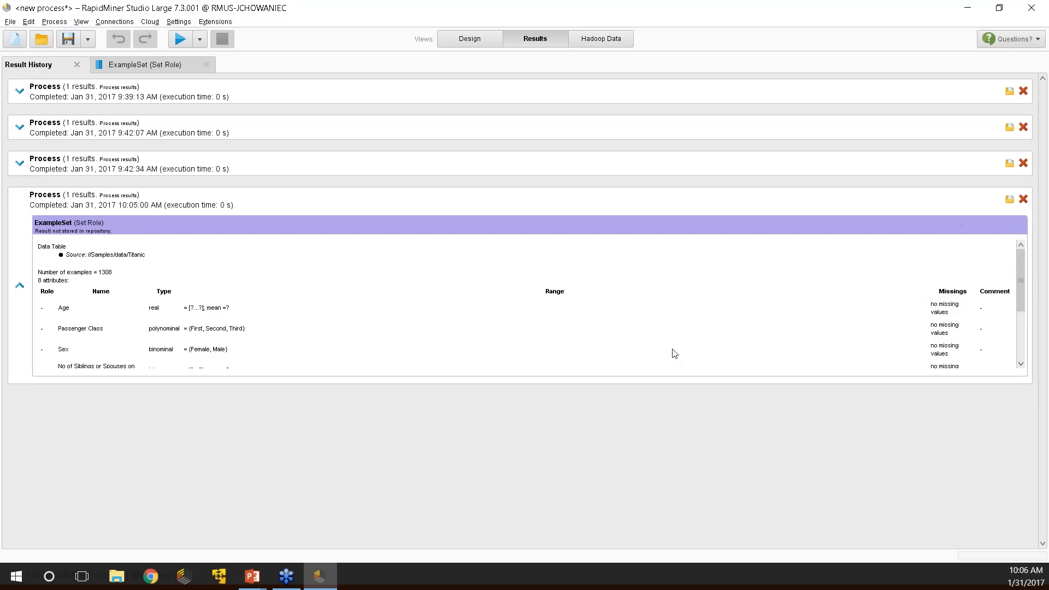
click(20, 164)
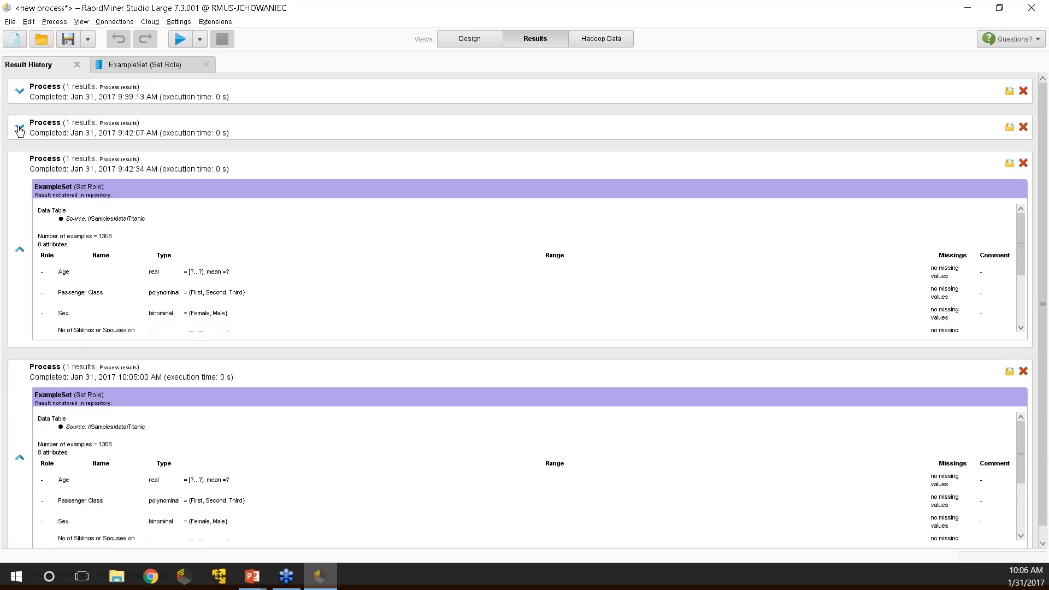
click(20, 128)
click(25, 94)
scroll(375, 213, down, 2)
scroll(375, 221, up, 2)
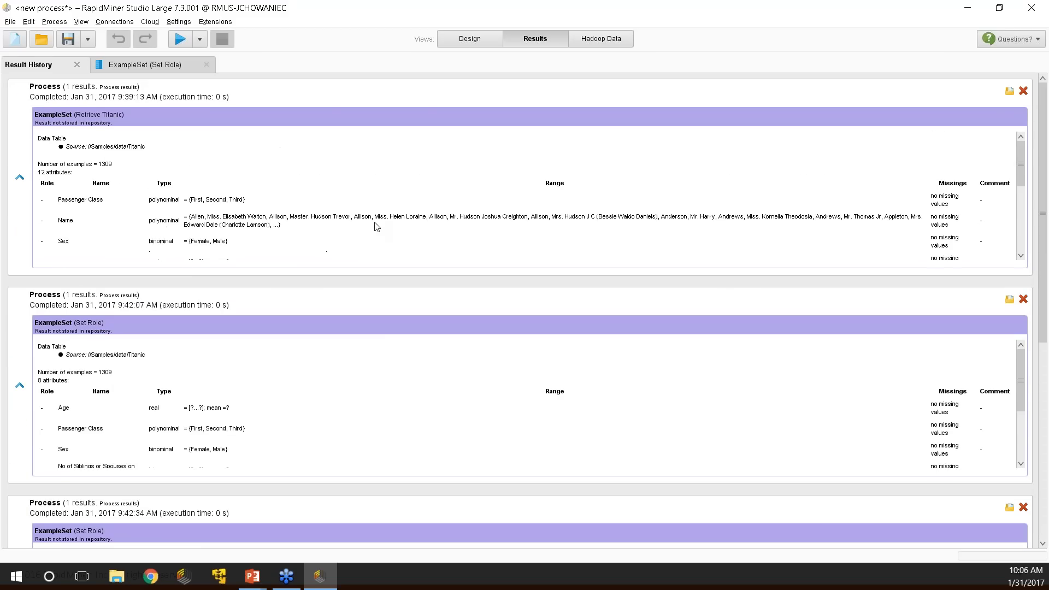
Reopen the 10:05:00 AM run's process and agree to save the unnamed process.
scroll(823, 372, down, 3)
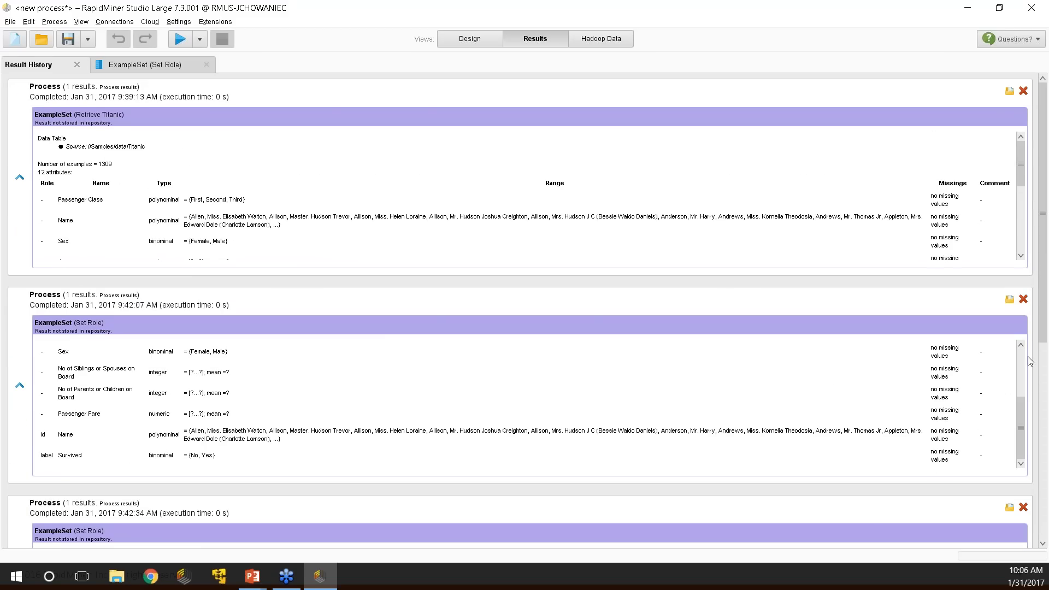
drag(1045, 359, 1044, 542)
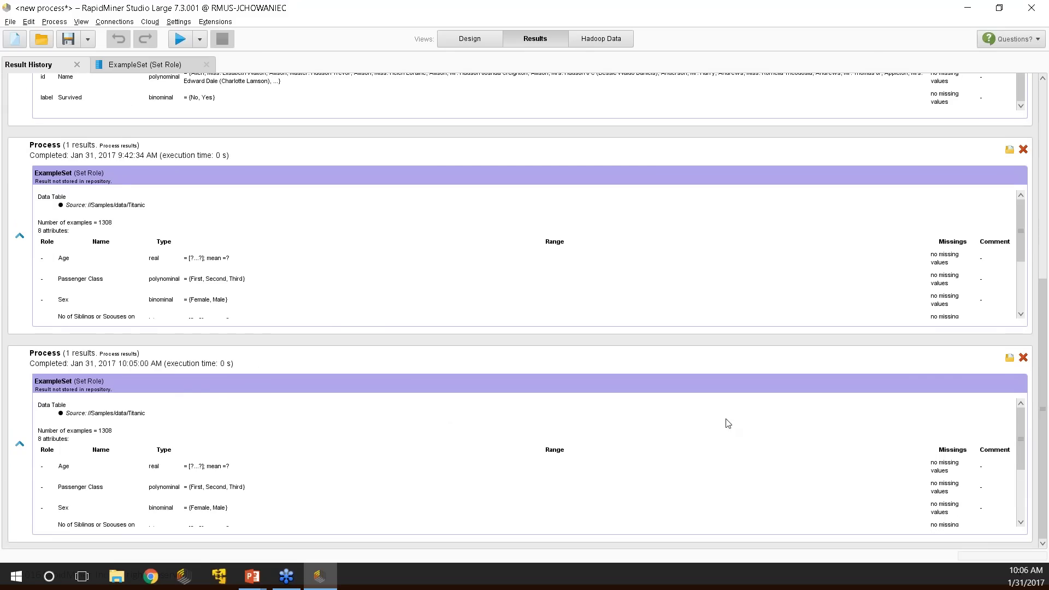
click(1009, 361)
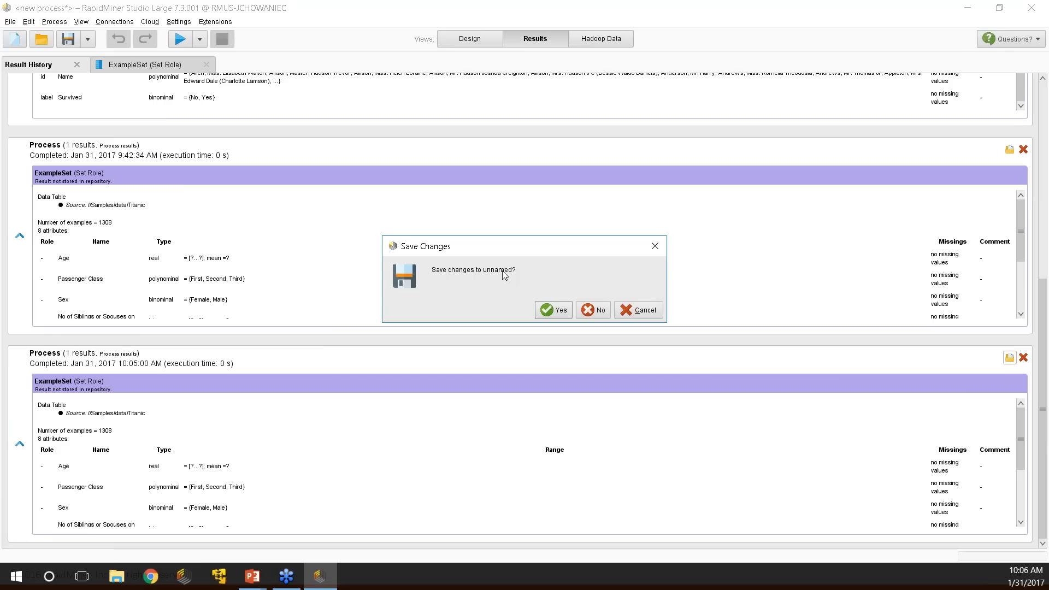
click(558, 311)
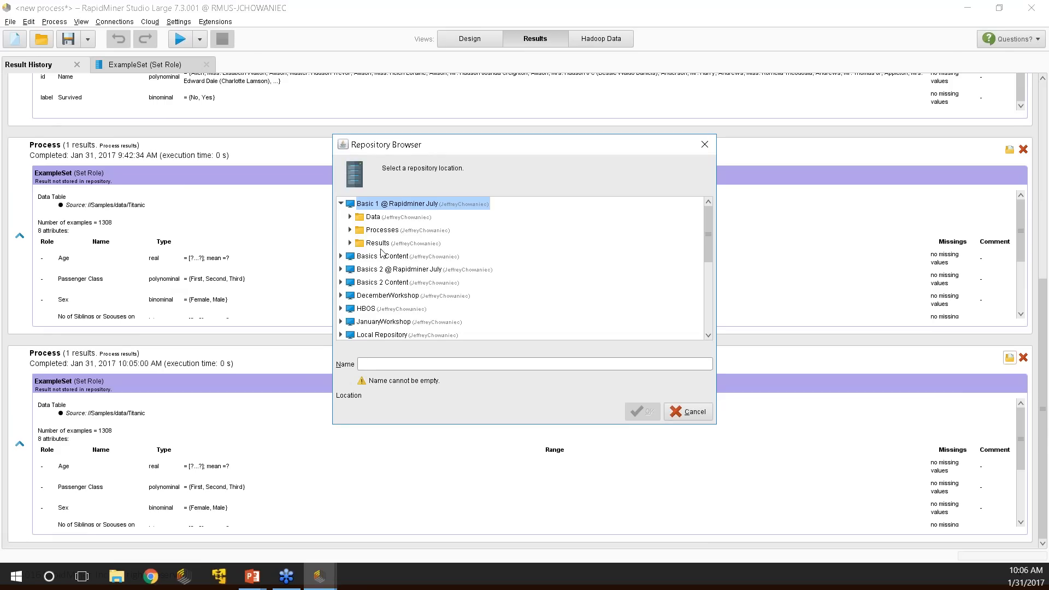
Save the unnamed process as 10Tips in the Local Repository.
click(389, 296)
click(383, 322)
click(383, 335)
click(390, 363)
text(10Tips)
key(Return)
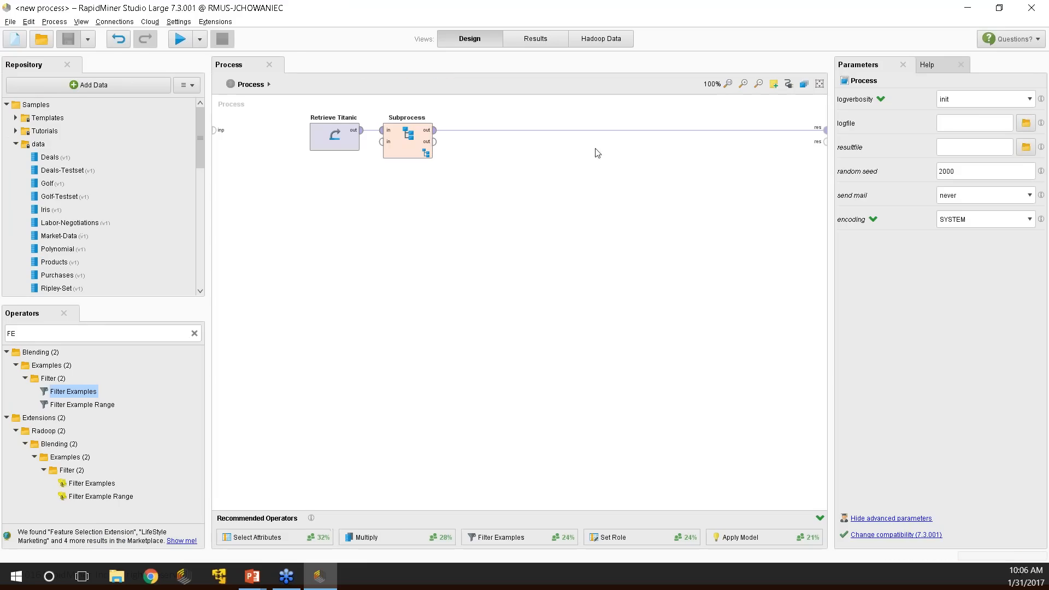
Inspect the Set Role, Select Attributes, Filter Examples and Replace Missing Values operators inside Subprocess.
drag(407, 147, 553, 148)
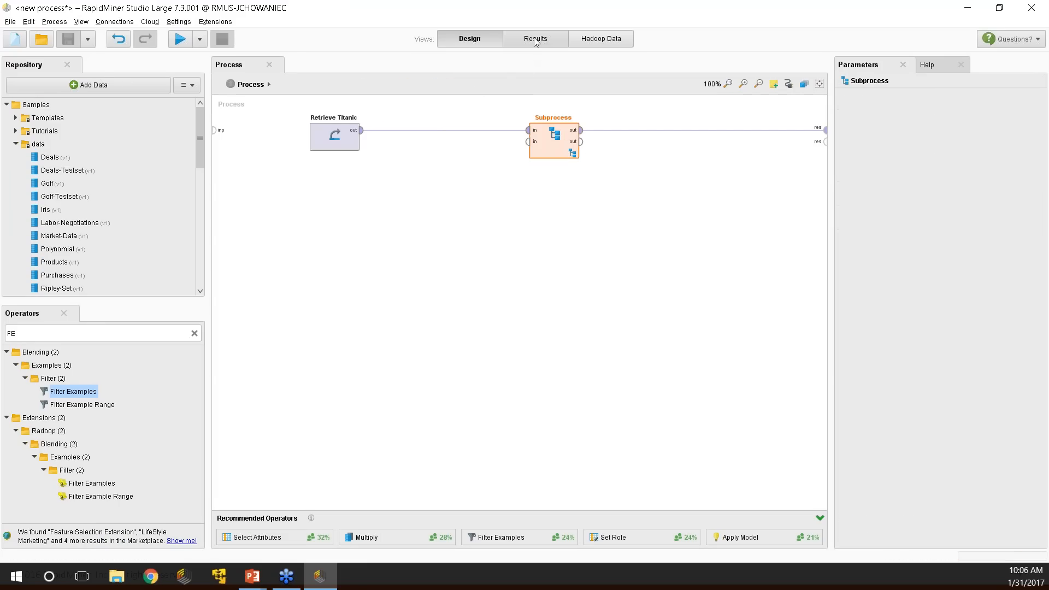
drag(541, 130, 432, 130)
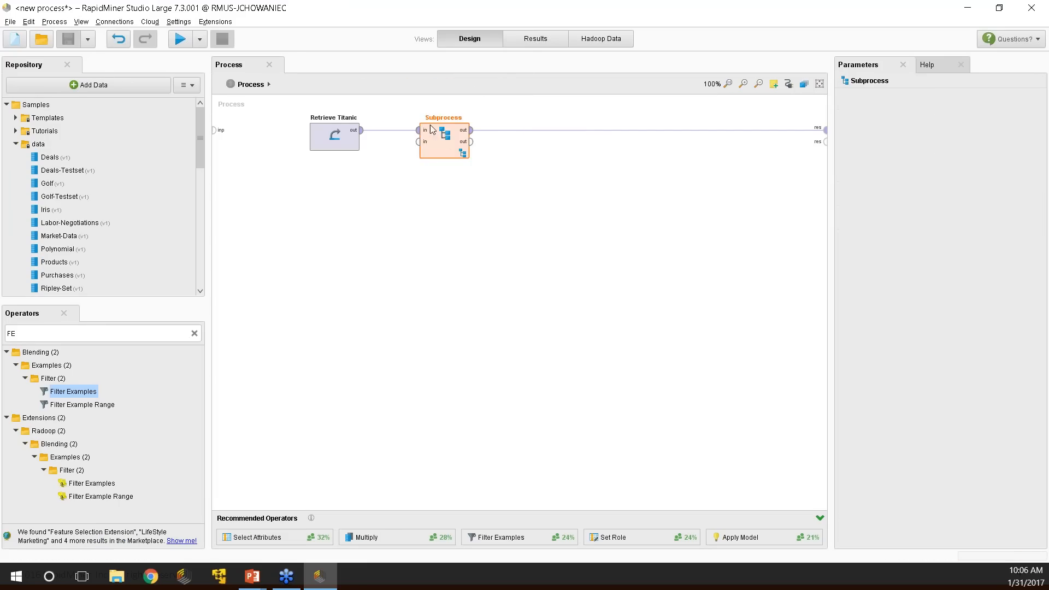
click(463, 154)
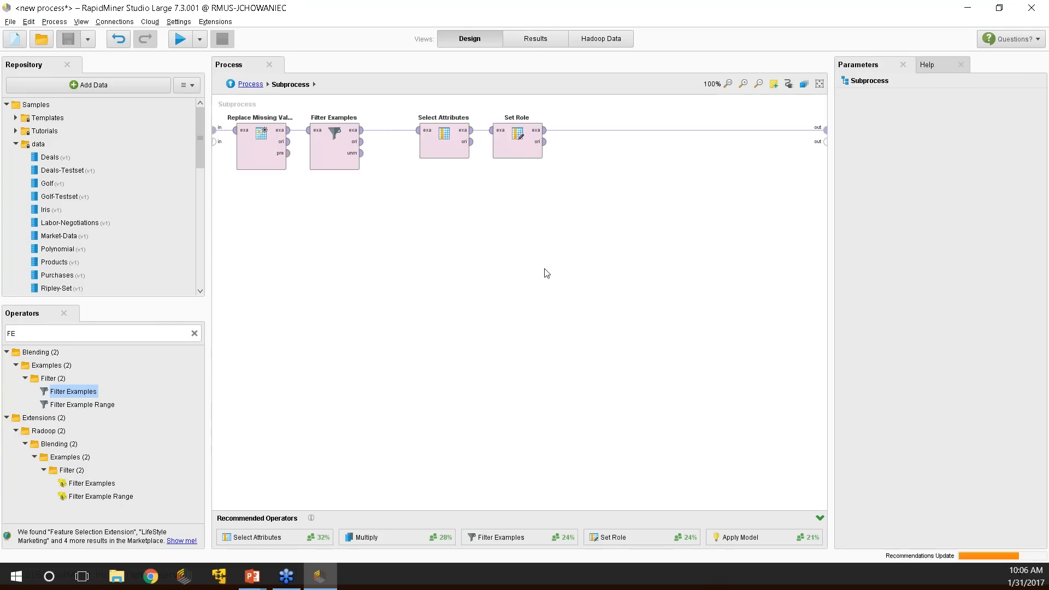
click(524, 150)
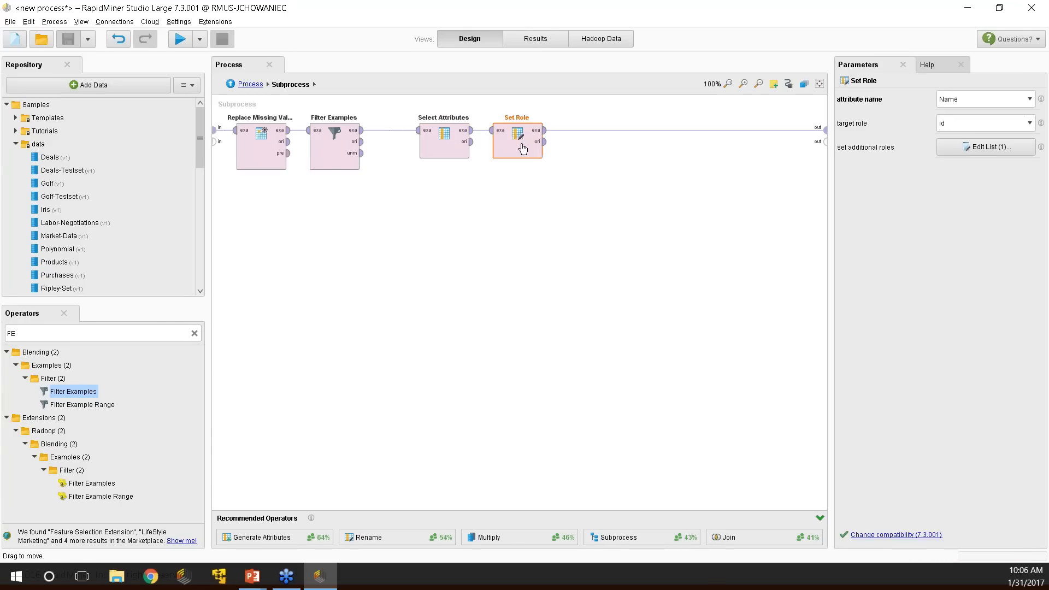
click(439, 147)
click(338, 151)
click(261, 152)
click(535, 38)
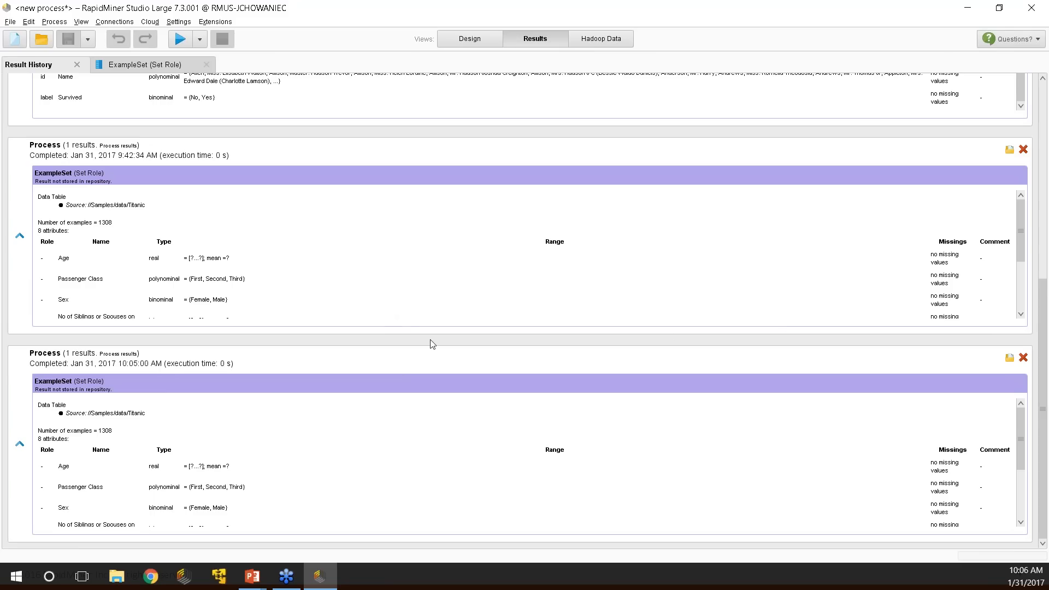
scroll(847, 450, down, 5)
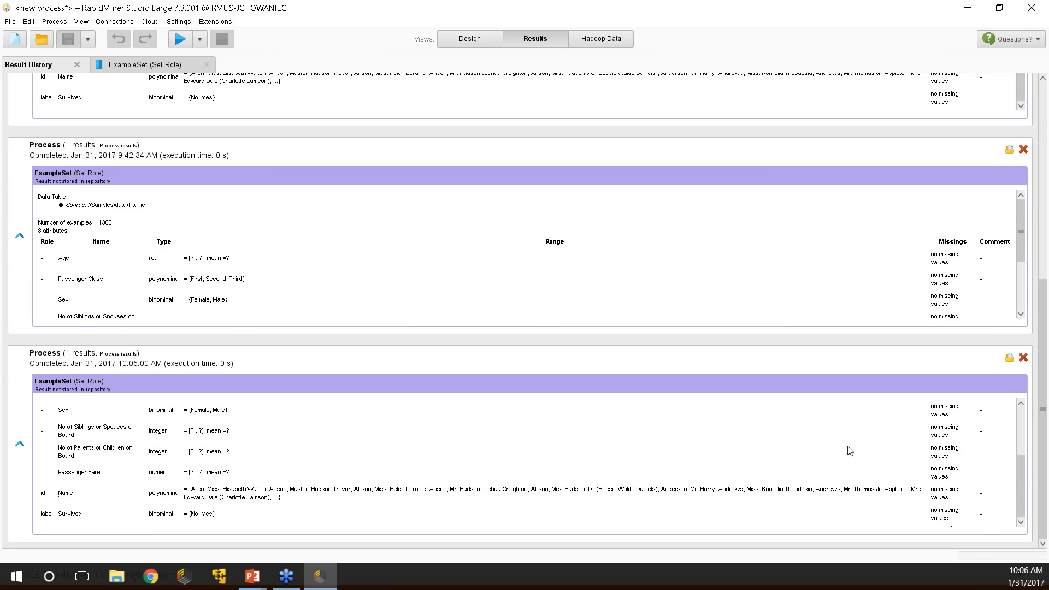
scroll(198, 461, up, 2)
scroll(126, 438, up, 3)
scroll(118, 448, down, 2)
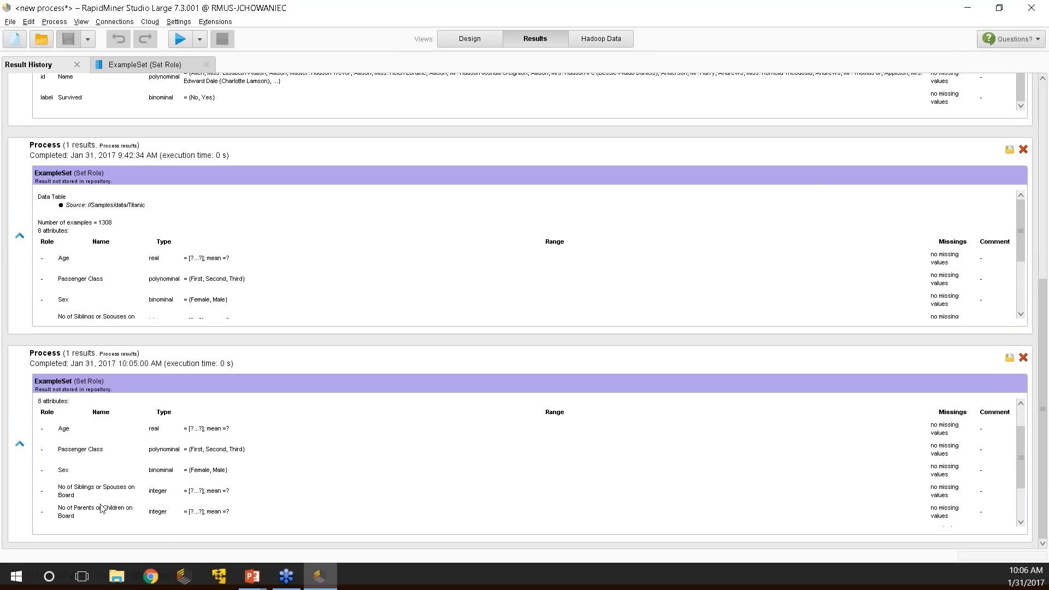
scroll(95, 497, down, 2)
scroll(115, 495, down, 1)
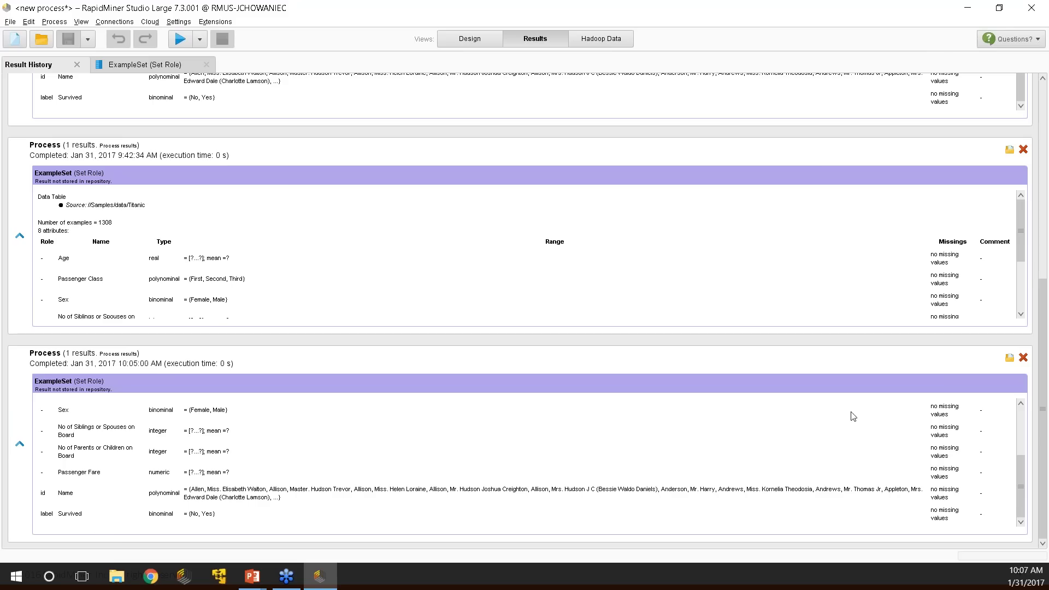
scroll(940, 483, up, 3)
scroll(954, 476, down, 3)
scroll(983, 510, up, 2)
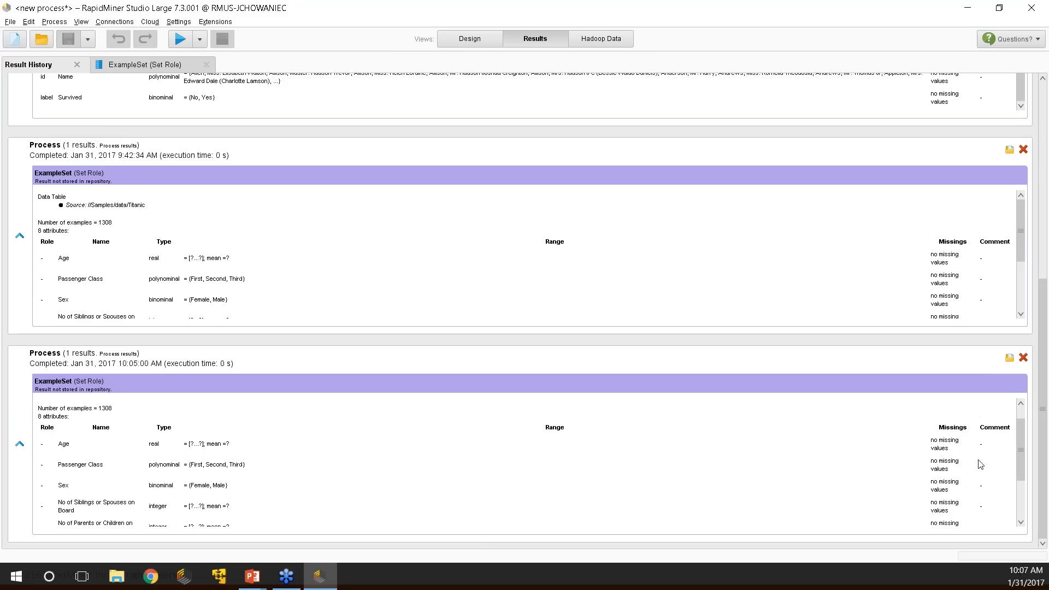
scroll(830, 404, up, 1)
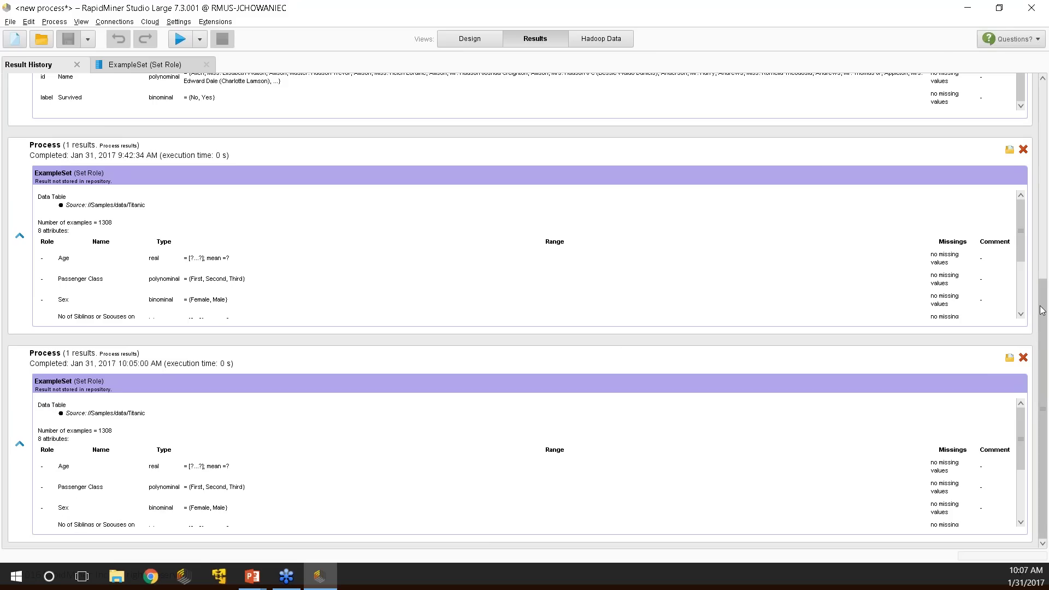
scroll(1044, 253, up, 5)
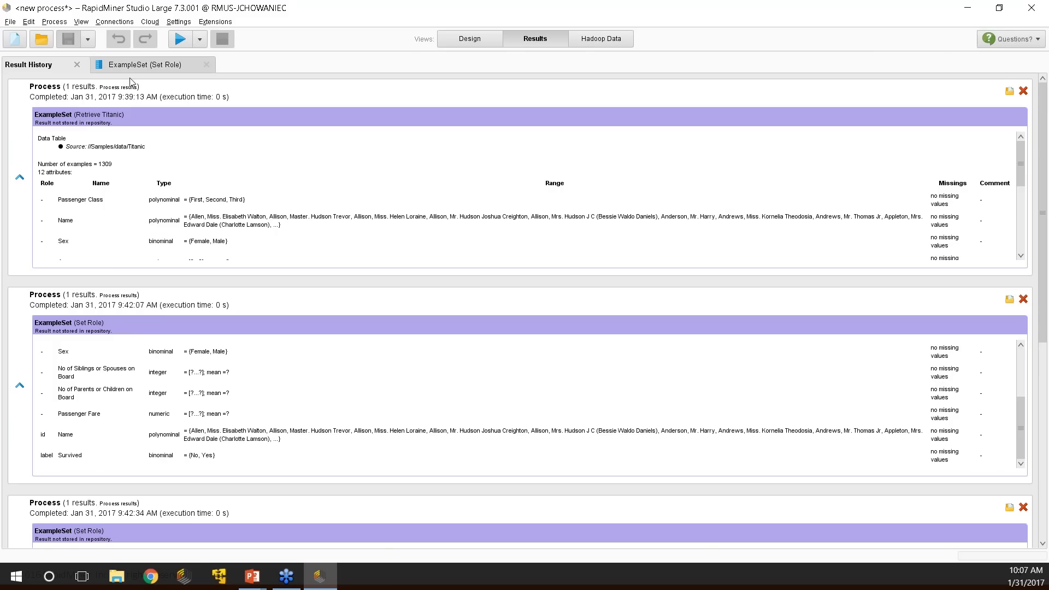
Check the Set Role data table, then expand the Age and Name statistics summaries.
click(145, 65)
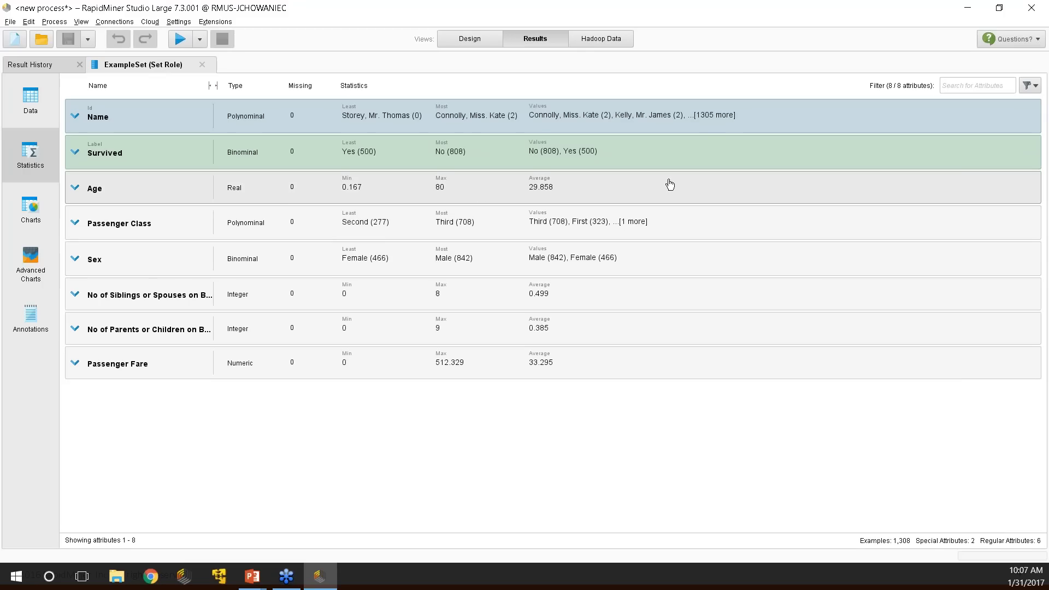
click(31, 101)
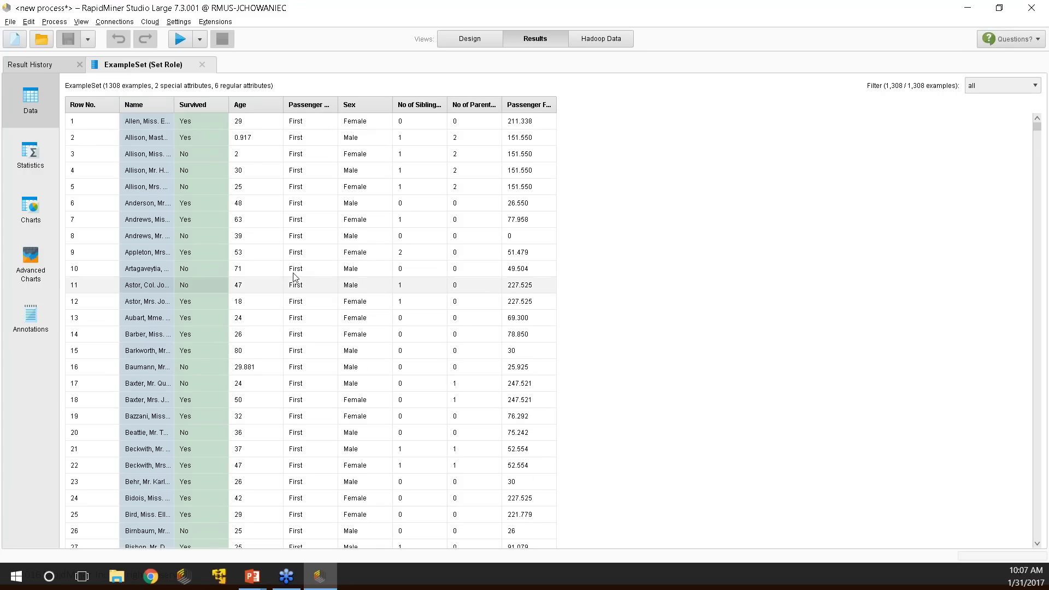
click(30, 155)
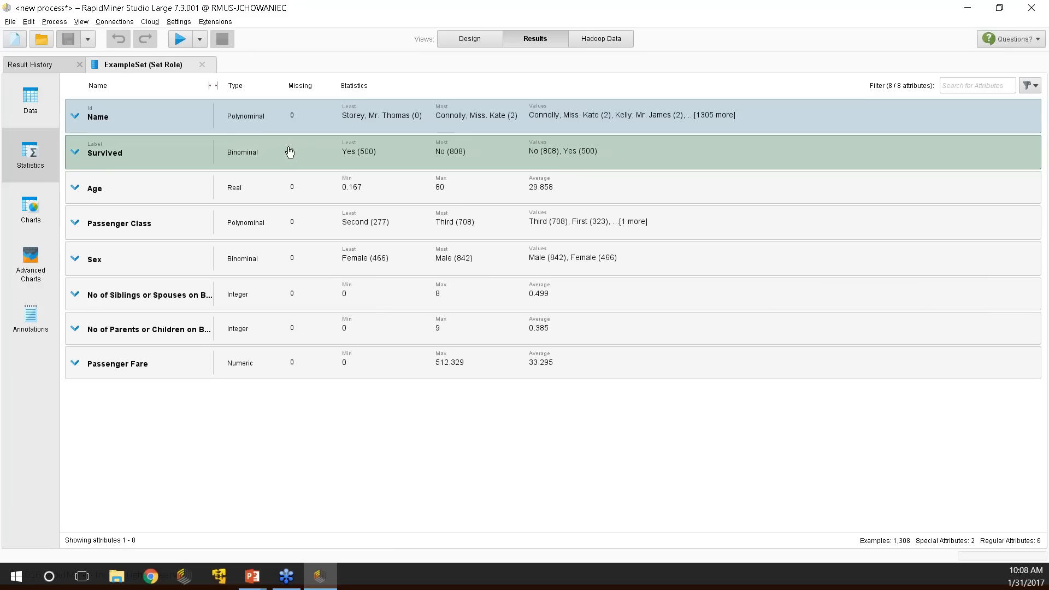
click(126, 192)
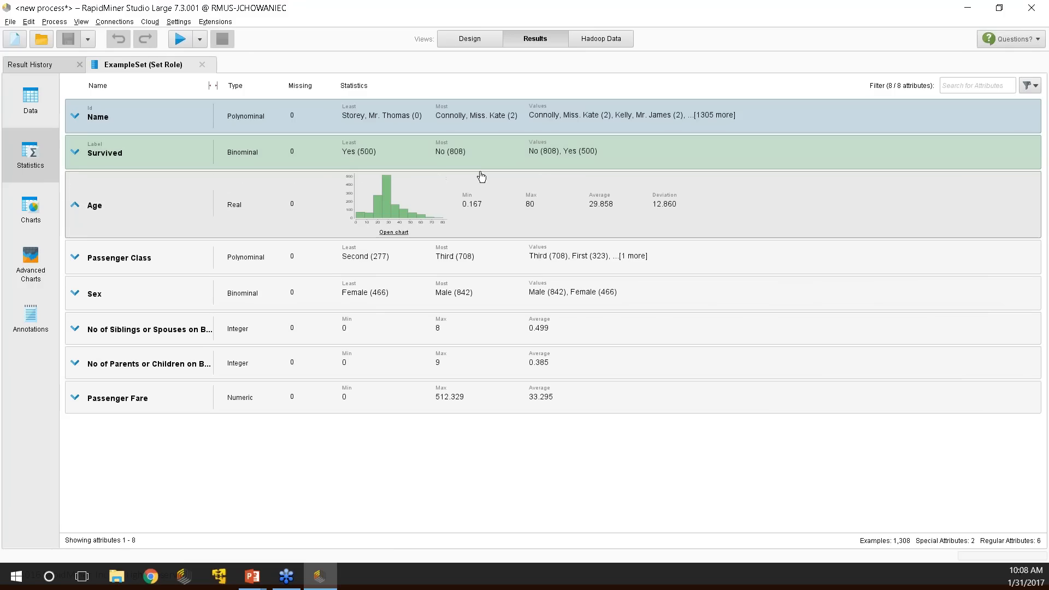
click(140, 111)
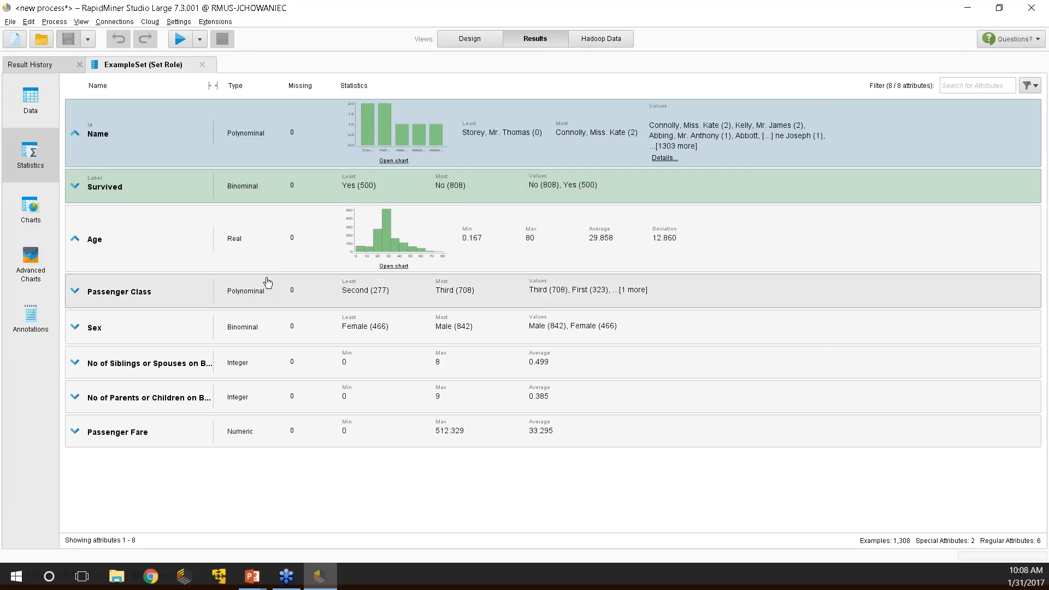
Chart Age as a histogram with 67 bins, keeping the histogram style.
click(394, 266)
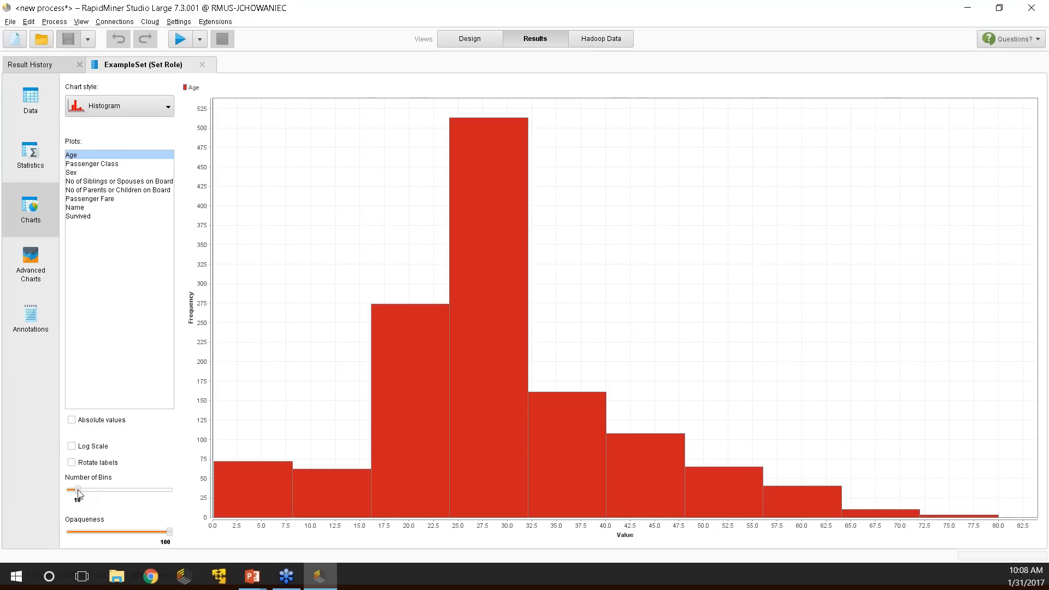
mouse_move(121, 494)
mouse_down()
mouse_move(151, 494)
mouse_move(137, 495)
mouse_up()
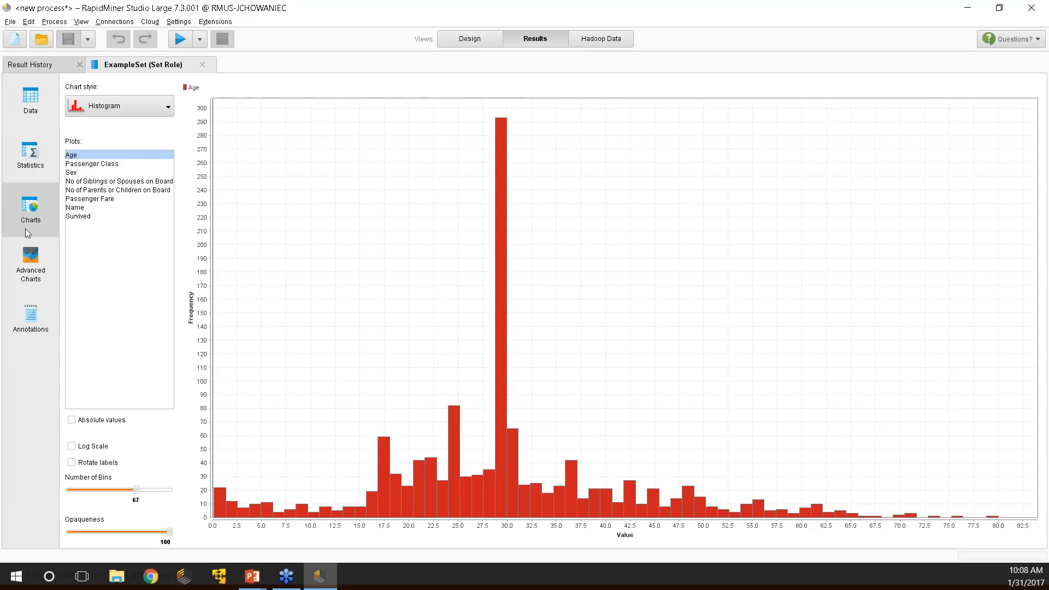
click(120, 112)
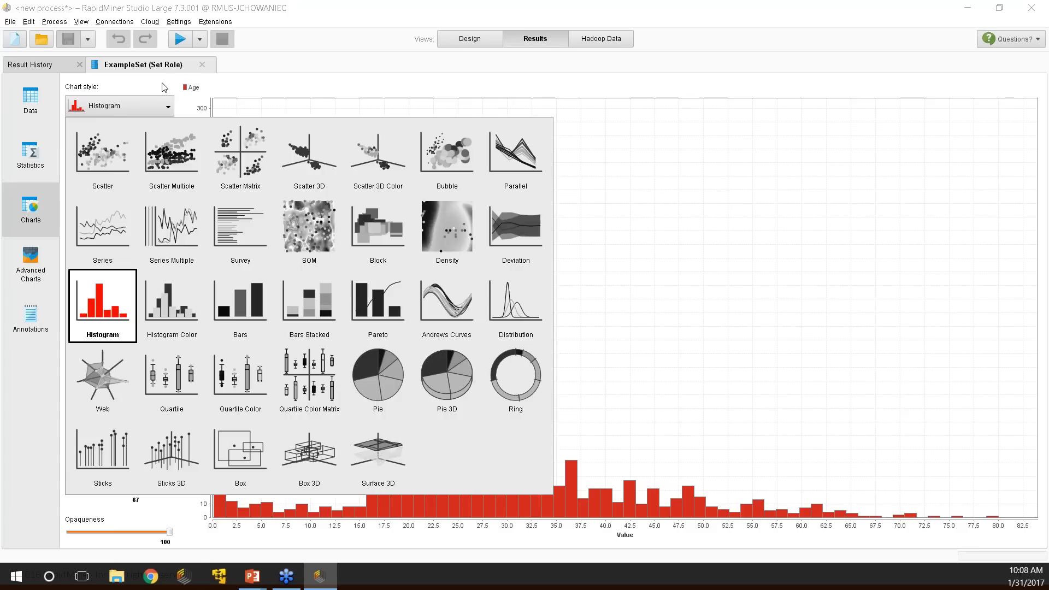
click(164, 88)
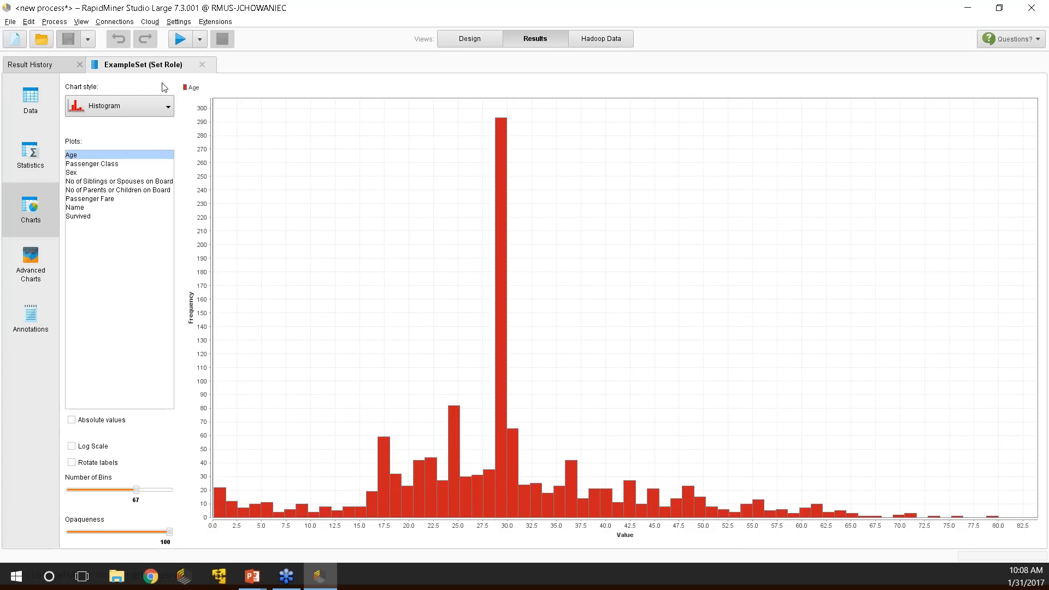
Plot each passenger attribute in turn, ending with a 14-bin Passenger Fare histogram, then open Advanced Charts.
click(86, 165)
click(85, 173)
click(82, 182)
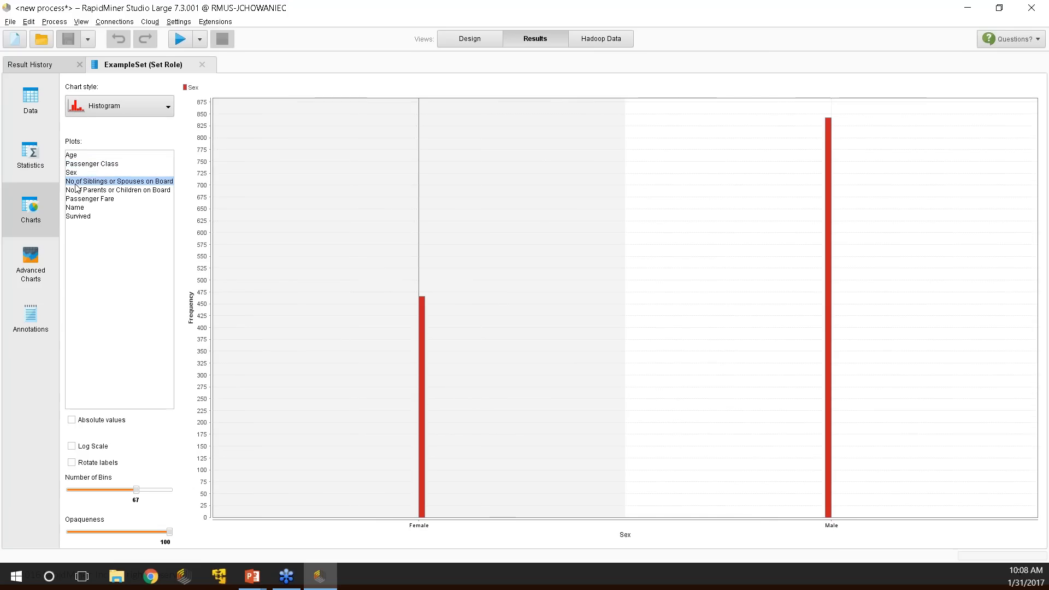
click(79, 190)
click(76, 208)
click(86, 200)
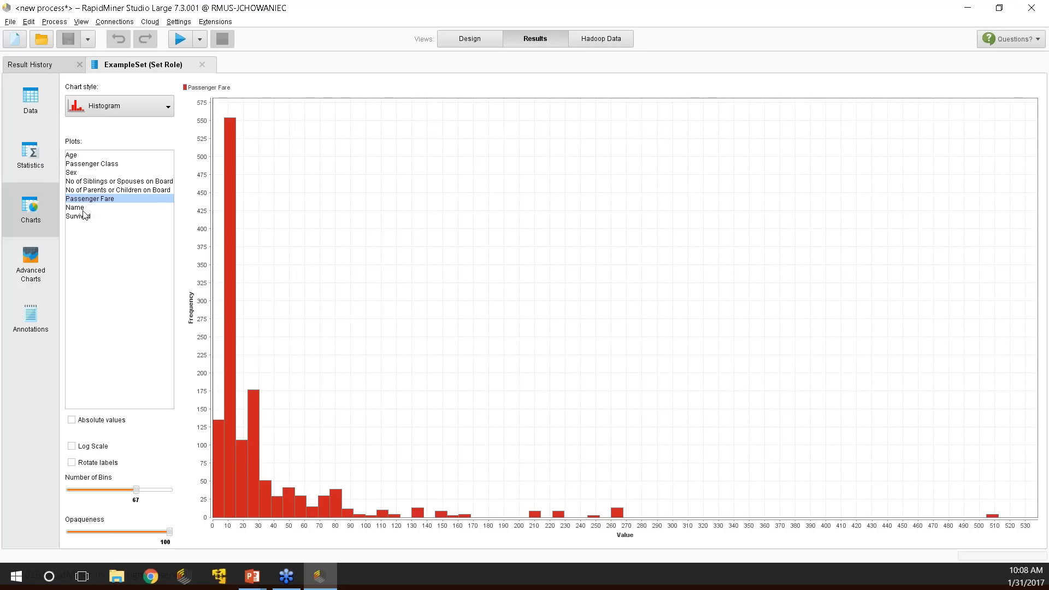
drag(136, 490, 82, 490)
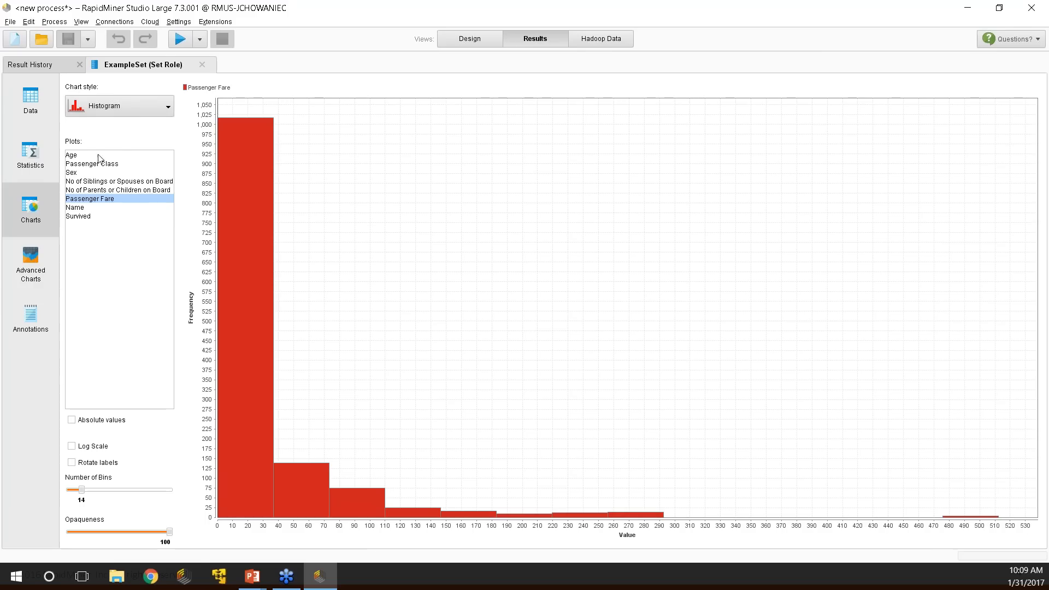
click(38, 263)
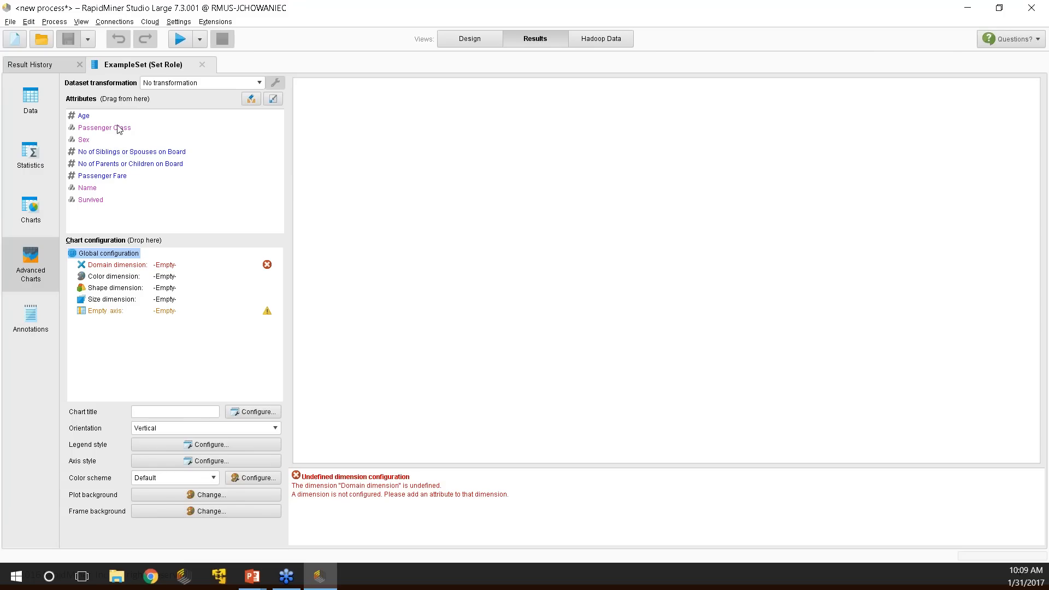
Select the siblings/spouses attribute in Advanced Charts, then return to the Data table.
click(112, 153)
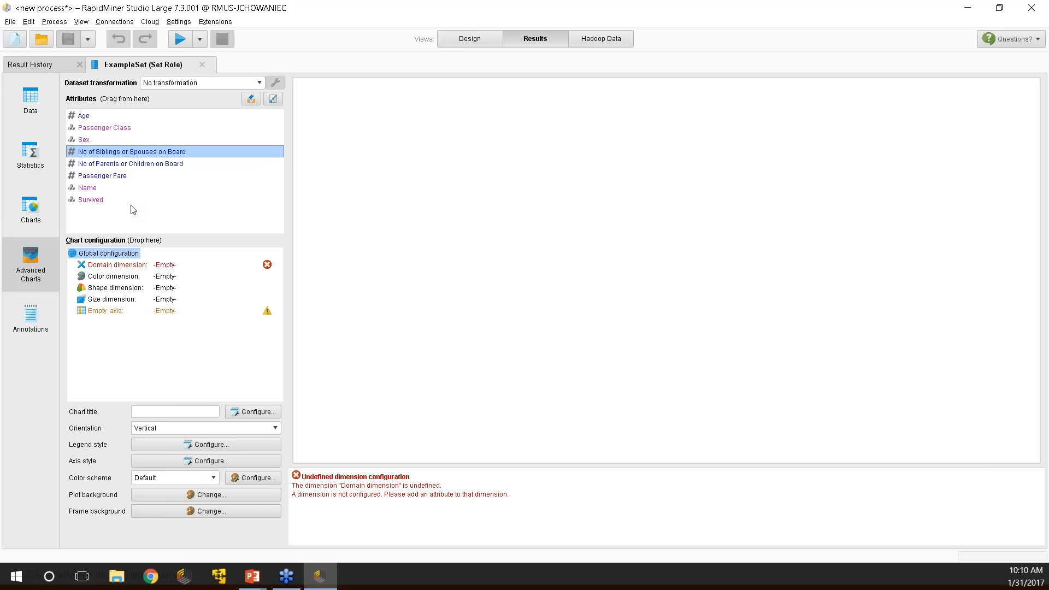
click(29, 104)
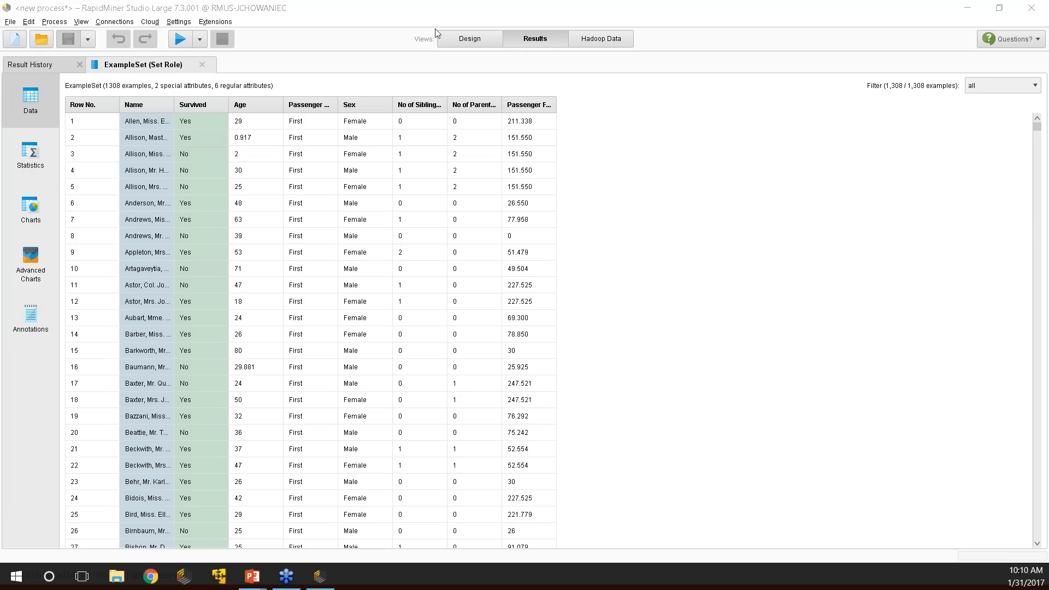
Shift Set Role further right in the subprocess, then widen the Name column in the results table.
click(472, 43)
drag(519, 152, 548, 146)
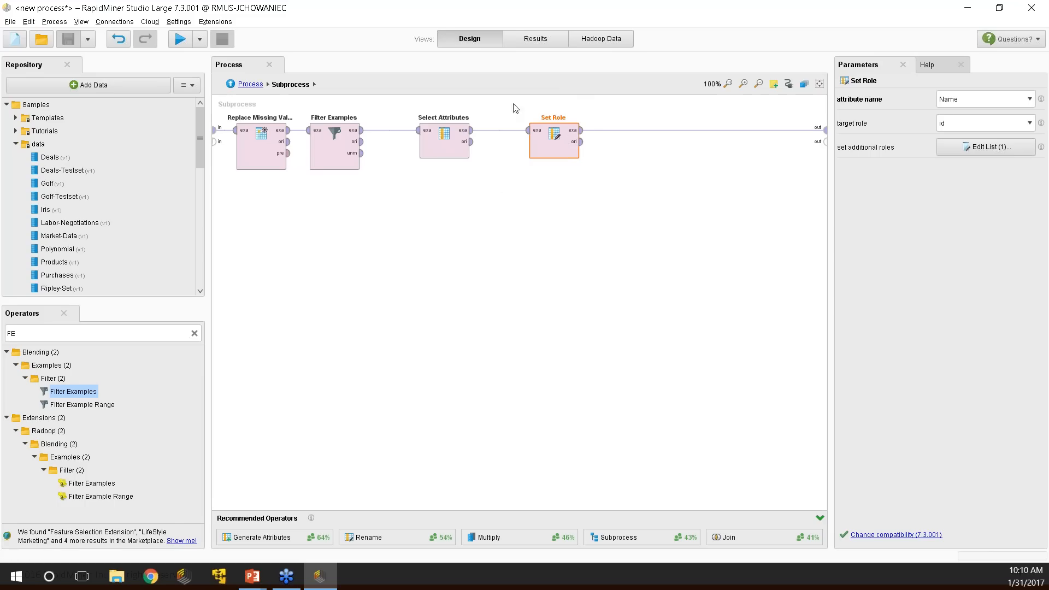
click(535, 38)
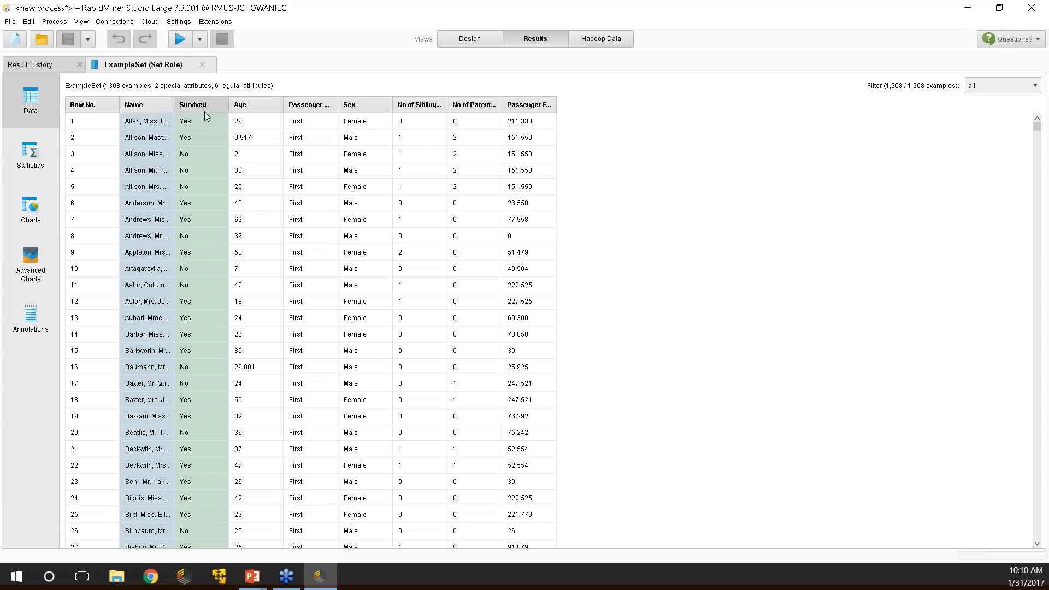
mouse_move(205, 112)
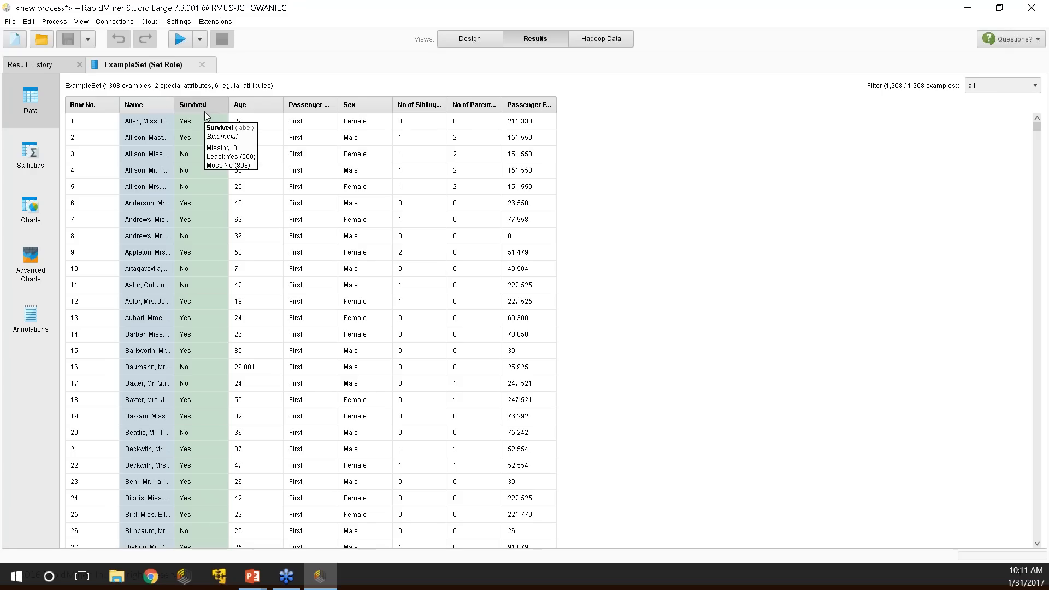
drag(174, 102, 318, 100)
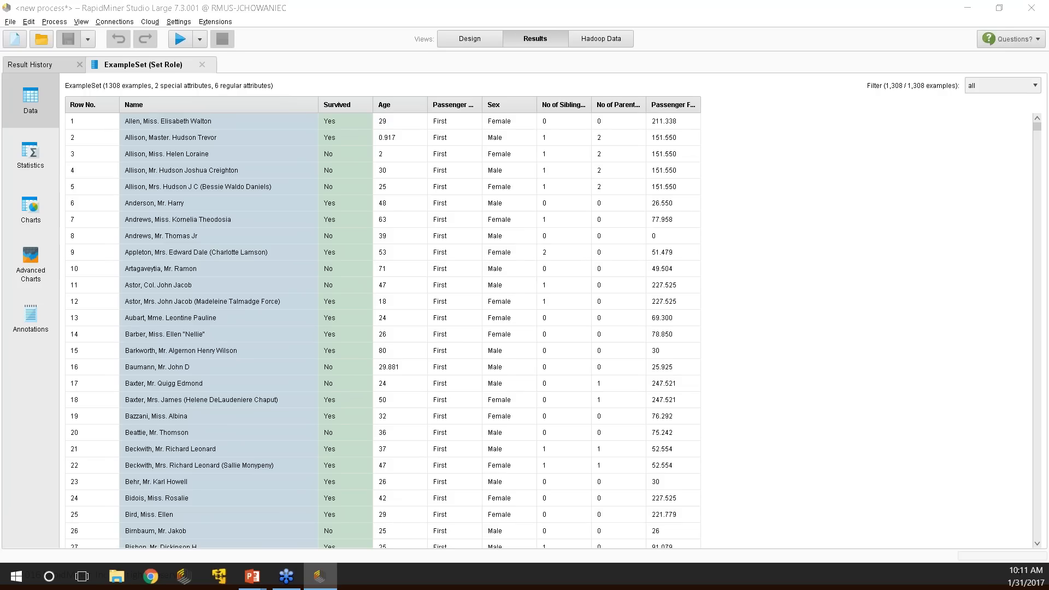
Switch to the Design view and back to the Set Role results table.
click(466, 39)
click(518, 45)
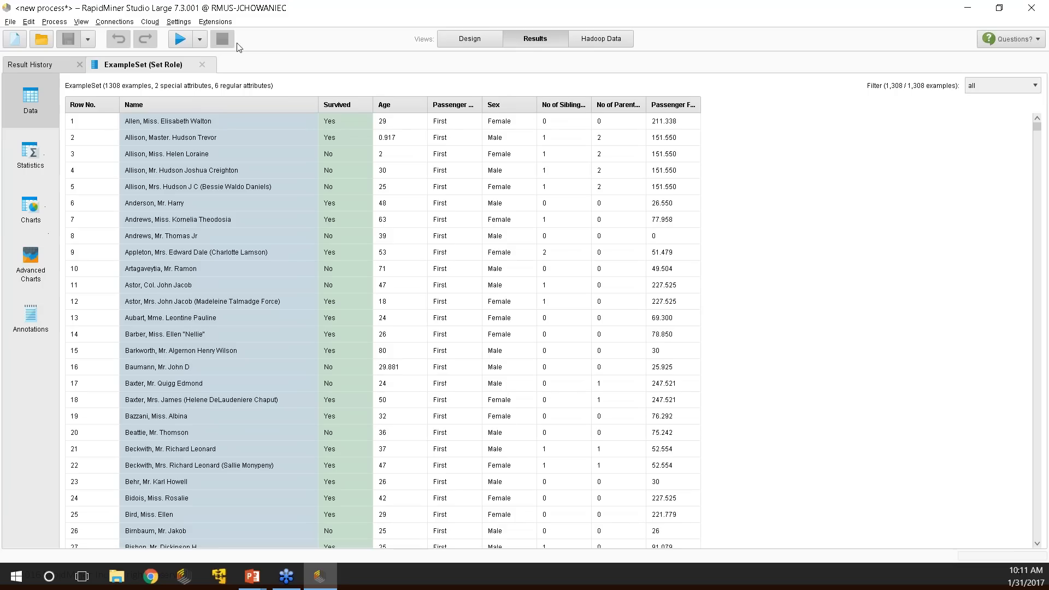
Open Advanced Charts and leave Dataset transformation set to no transformation.
click(33, 213)
click(30, 262)
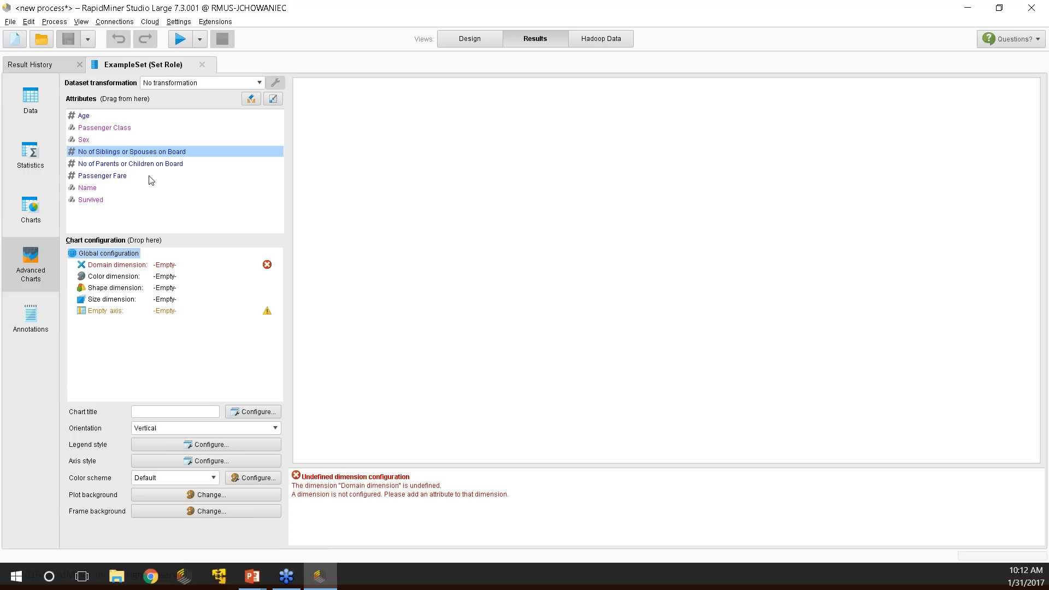
click(256, 85)
click(255, 84)
click(260, 85)
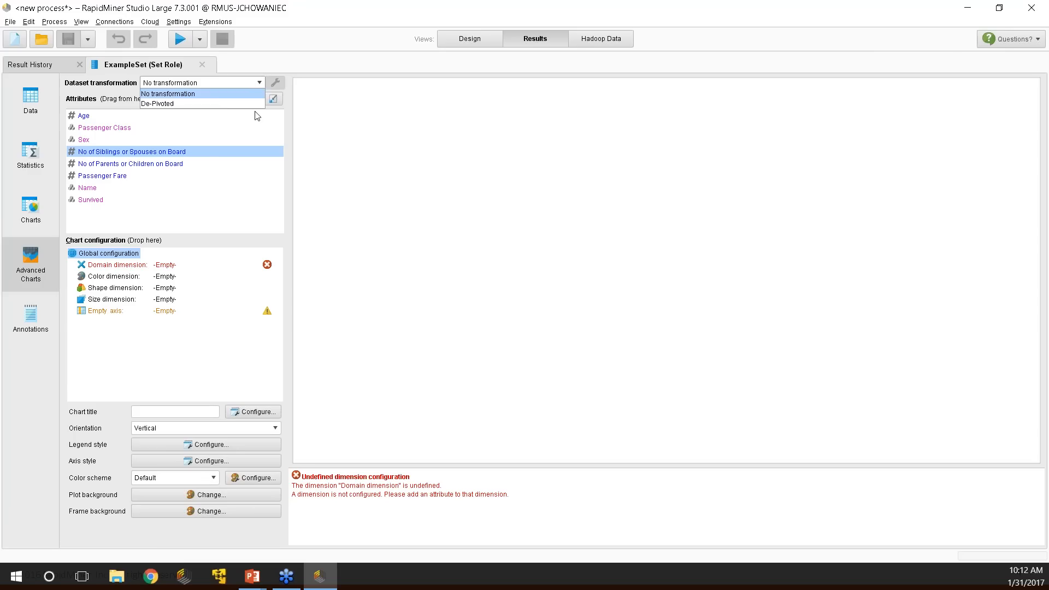
click(257, 91)
click(106, 130)
click(130, 115)
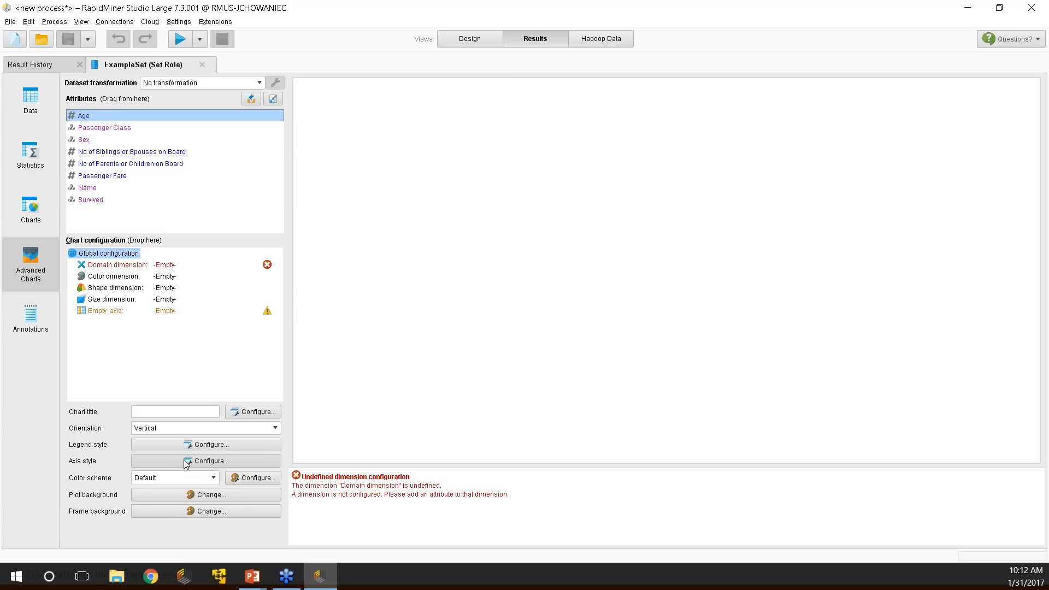
Review the domain, colour and axis dimensions, then drag Age onto the Empty axis as a series.
click(234, 412)
click(145, 412)
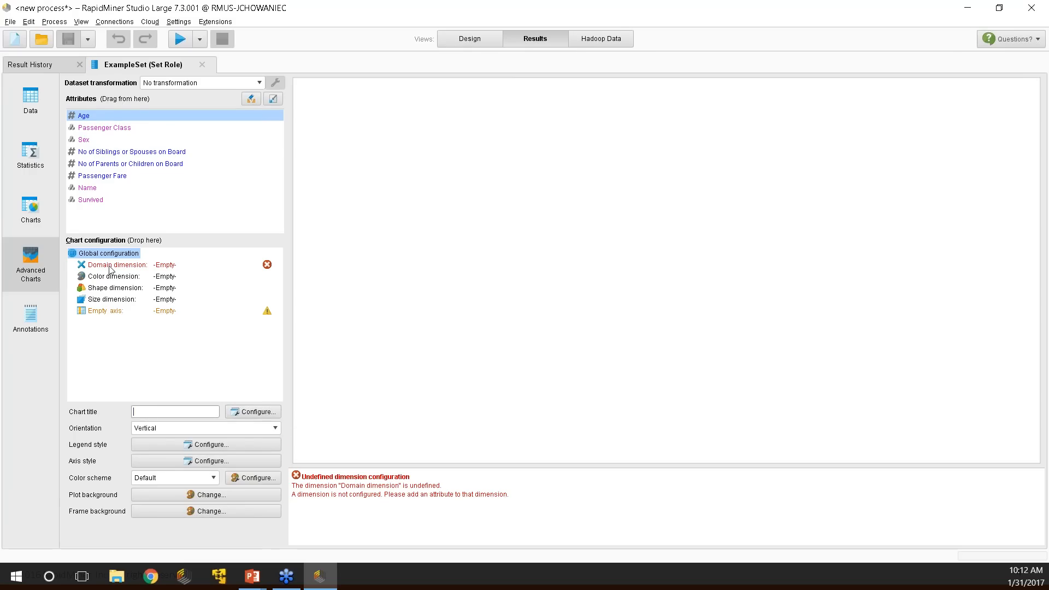
click(112, 266)
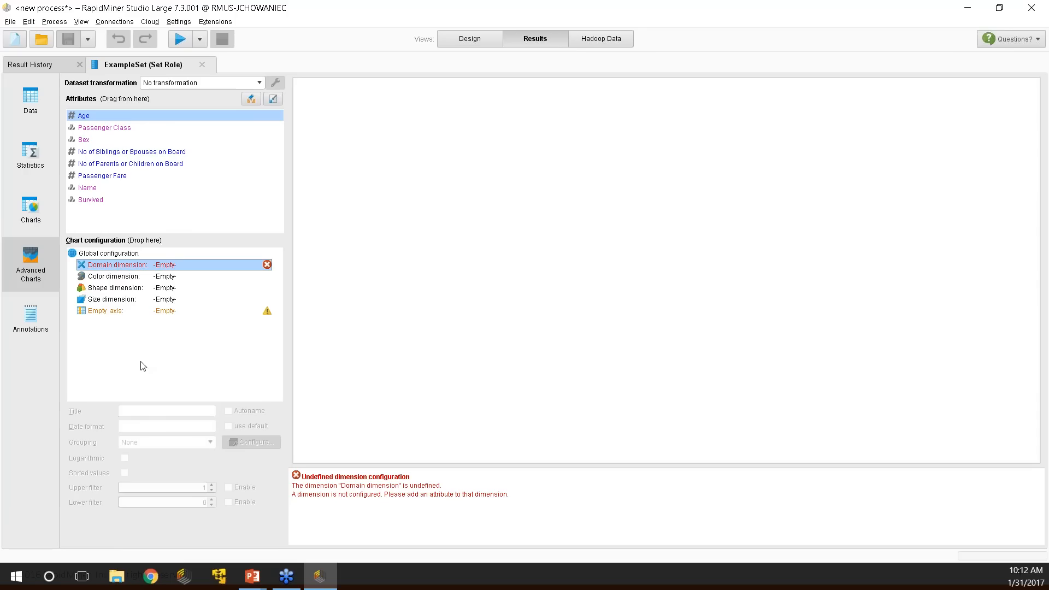
click(170, 276)
click(167, 266)
click(179, 311)
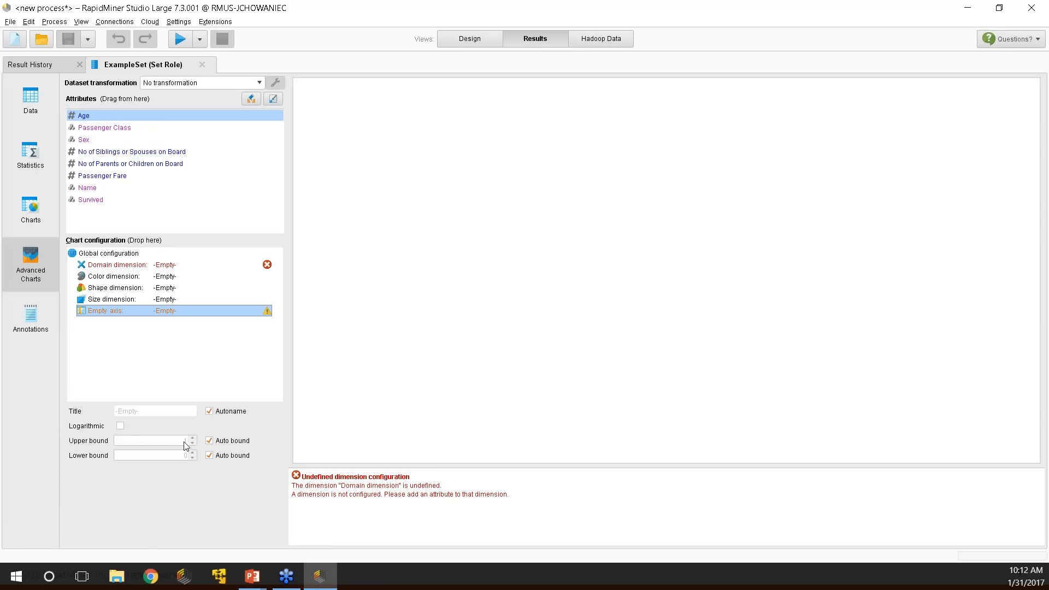
click(96, 120)
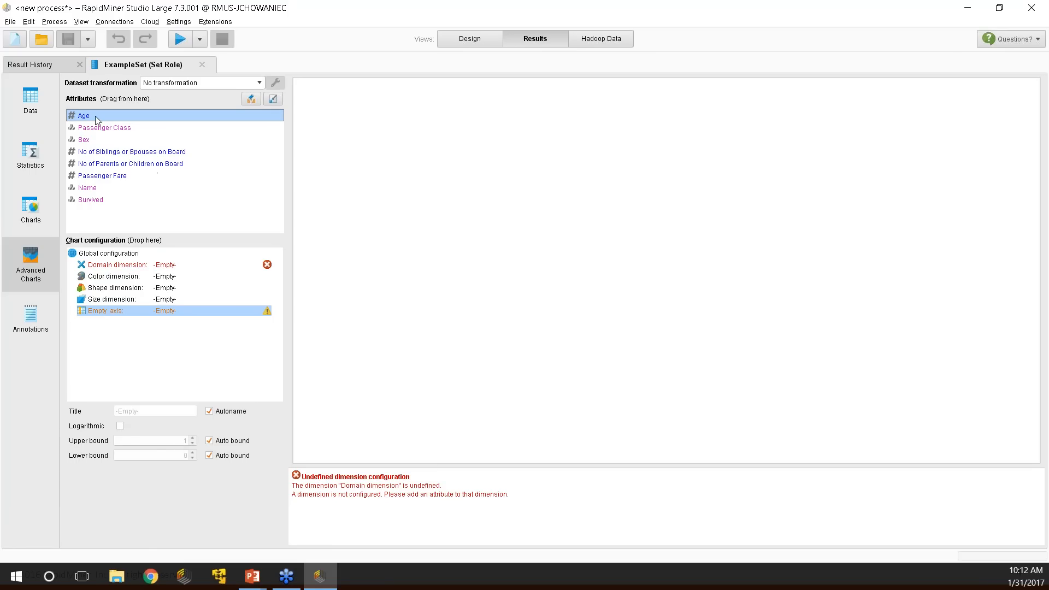
drag(96, 119, 110, 315)
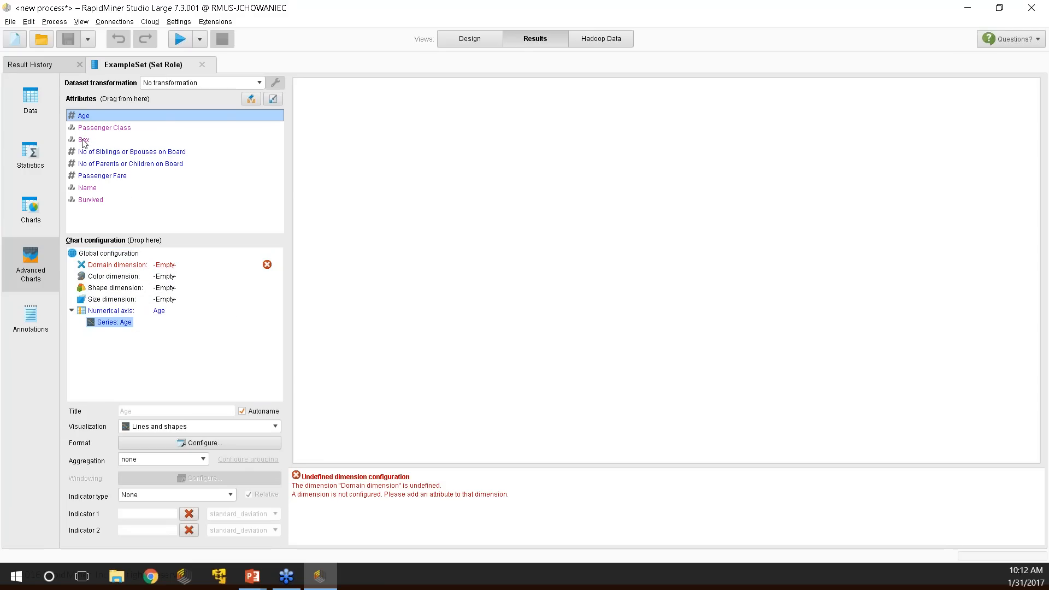
Plot Age against Passenger Fare as the domain and size the points by Survived.
drag(102, 177, 128, 267)
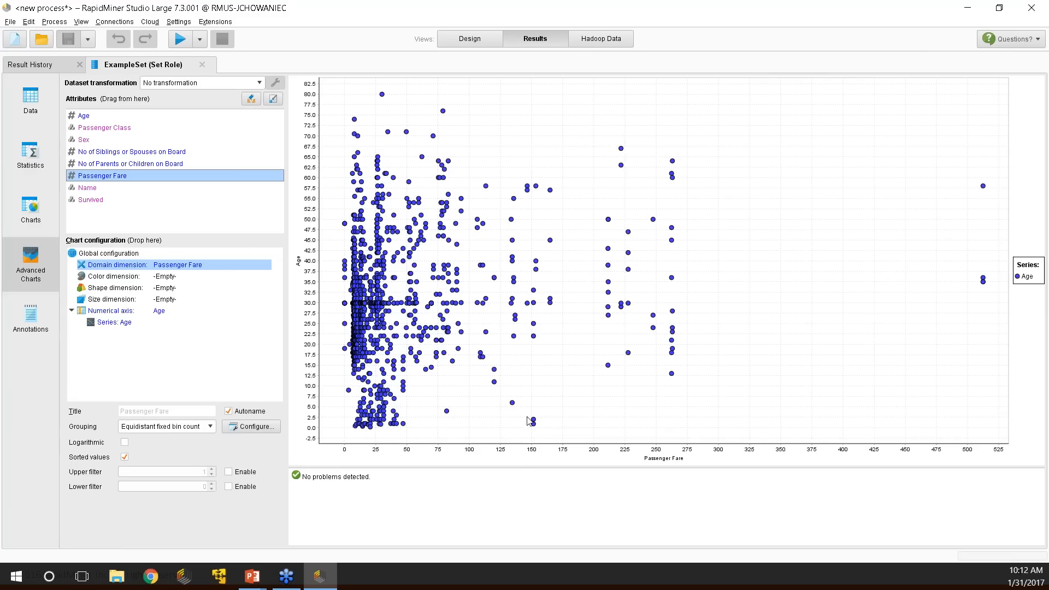
mouse_move(394, 421)
mouse_move(447, 312)
drag(97, 200, 164, 299)
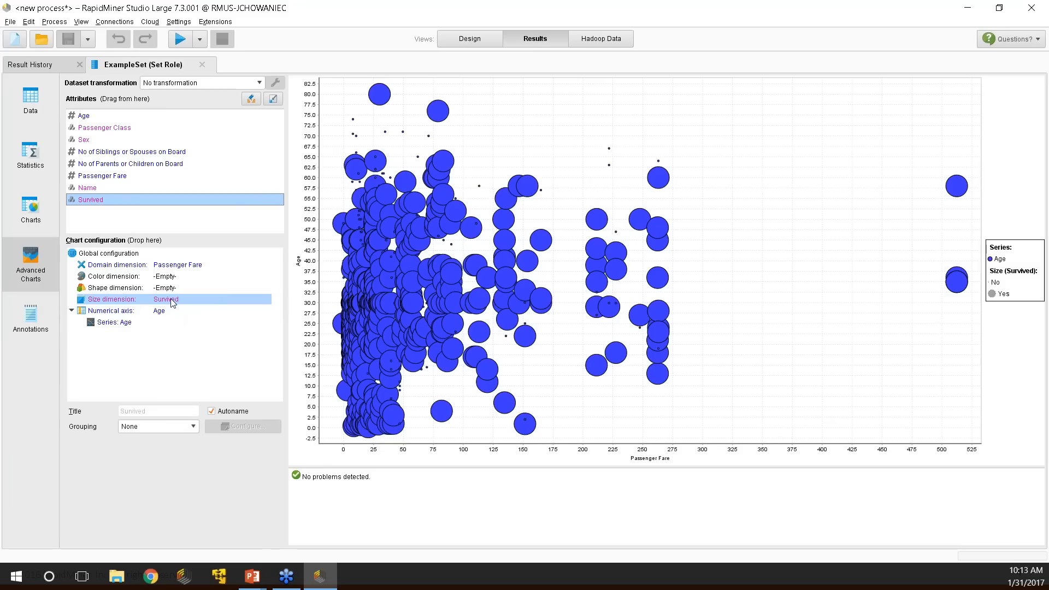
Remove Survived from Size and put it on Color, giving red survivors and blue non-survivors.
click(199, 304)
drag(108, 177, 127, 277)
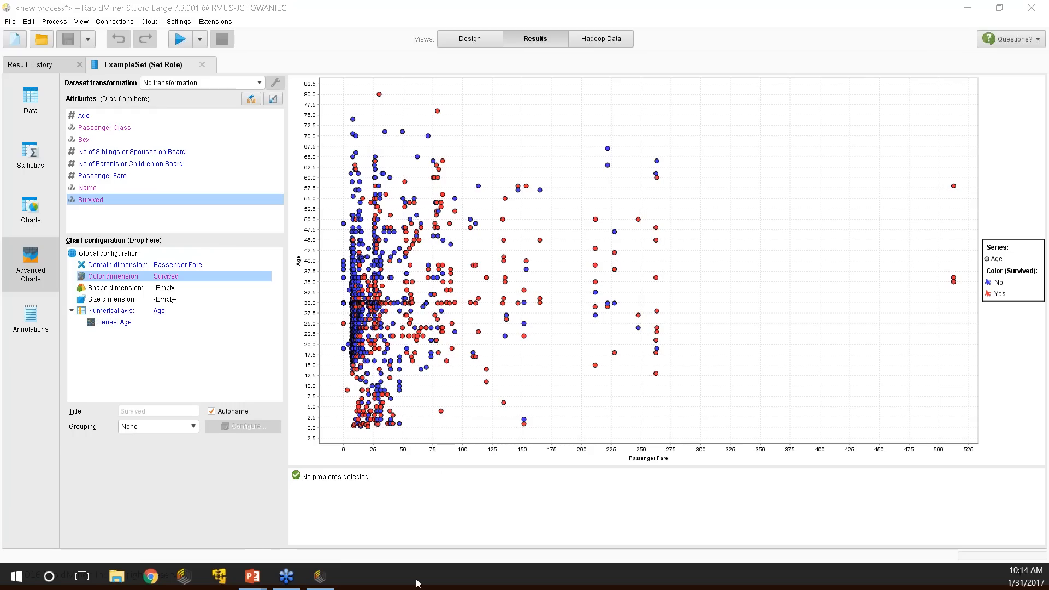
Show the Top 10 Tips slide, then return to RapidMiner's Design view of the Subprocess.
key(alt+Tab)
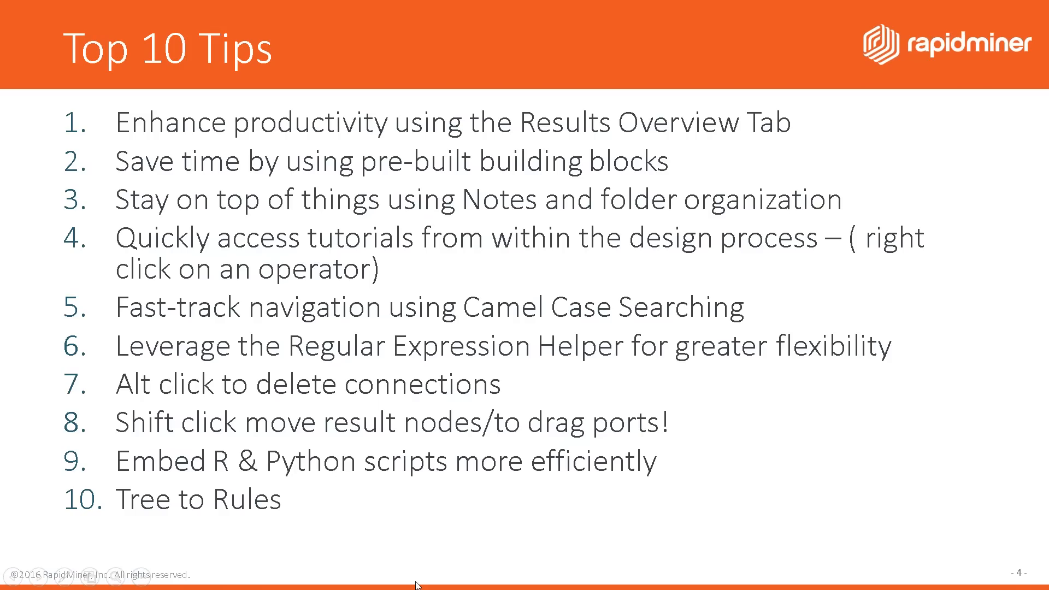
key(alt+Tab)
click(472, 38)
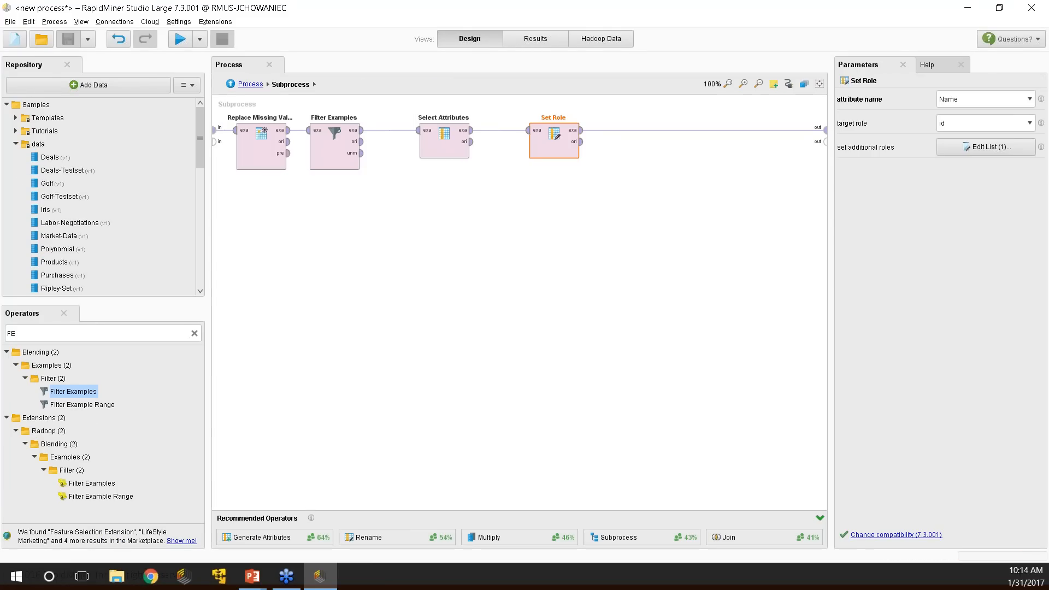
Go up from the Subprocess to the top-level Process with Retrieve Titanic.
click(234, 86)
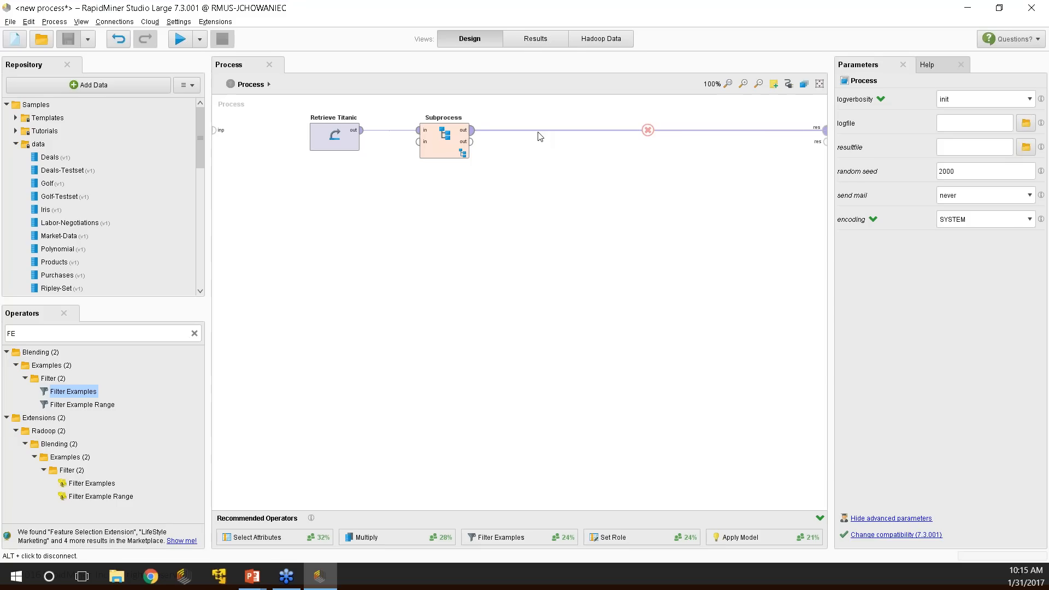
double_click(158, 334)
key(BackSpace)
text(Cross)
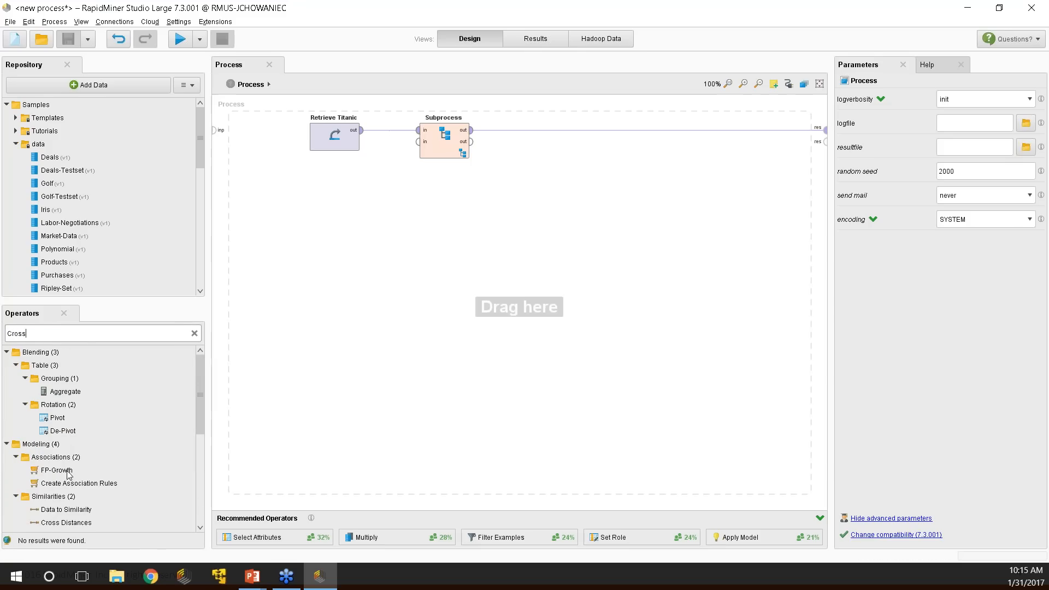
text( Val)
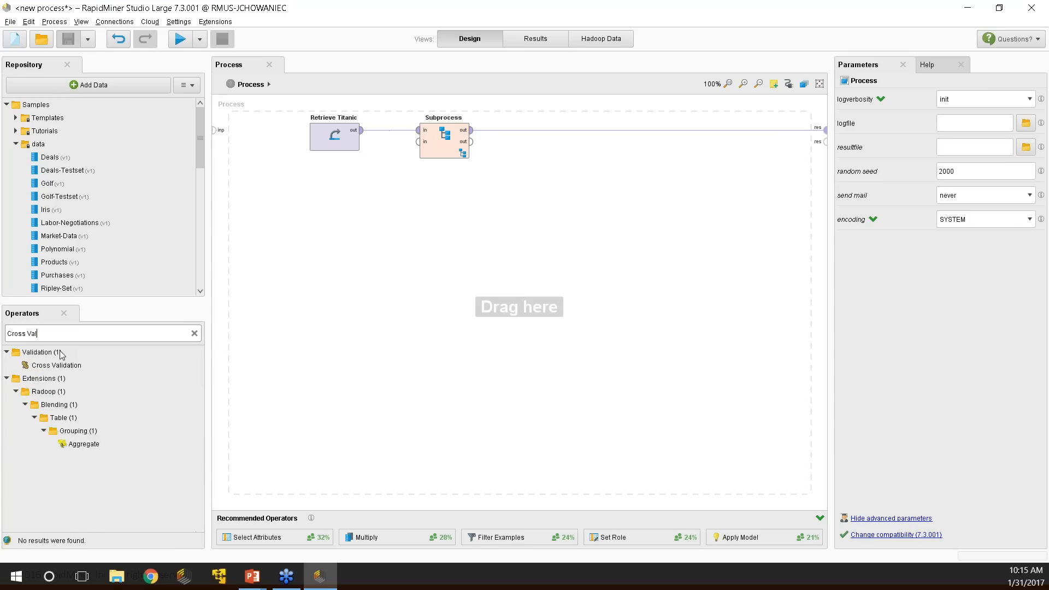
drag(57, 365, 435, 213)
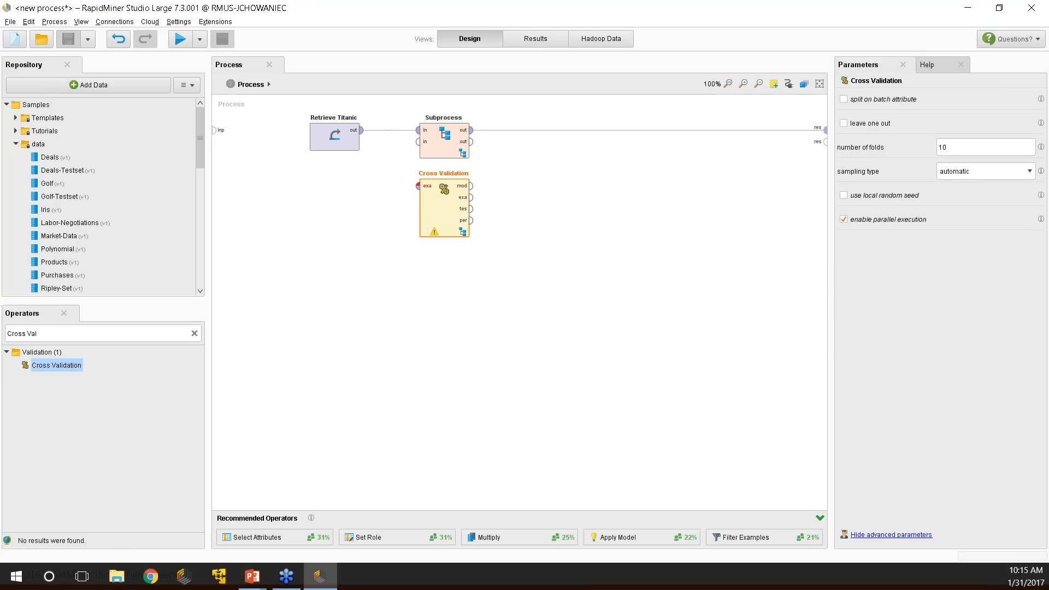
click(461, 232)
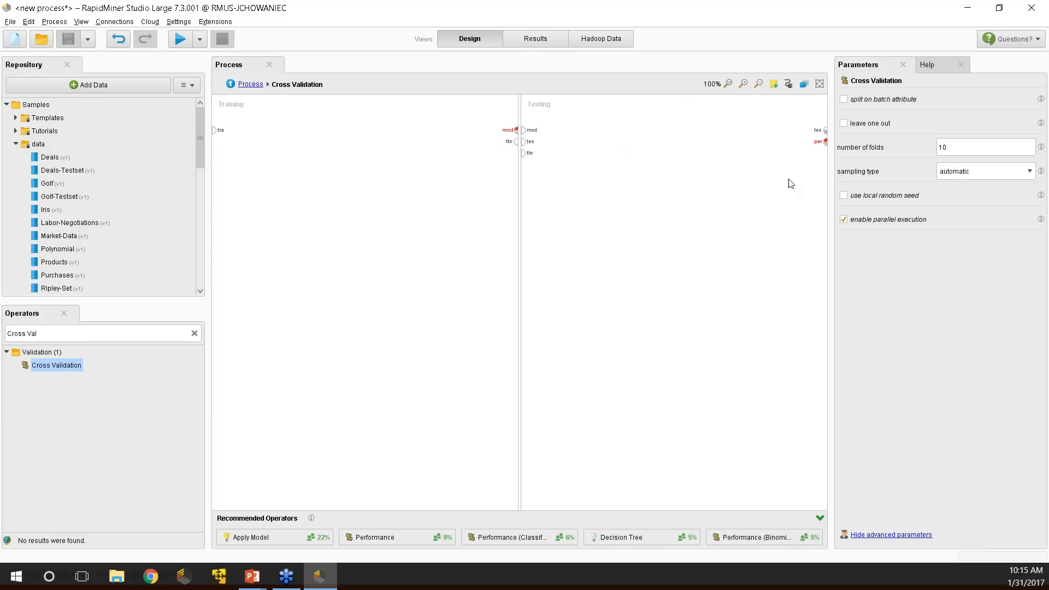
click(229, 85)
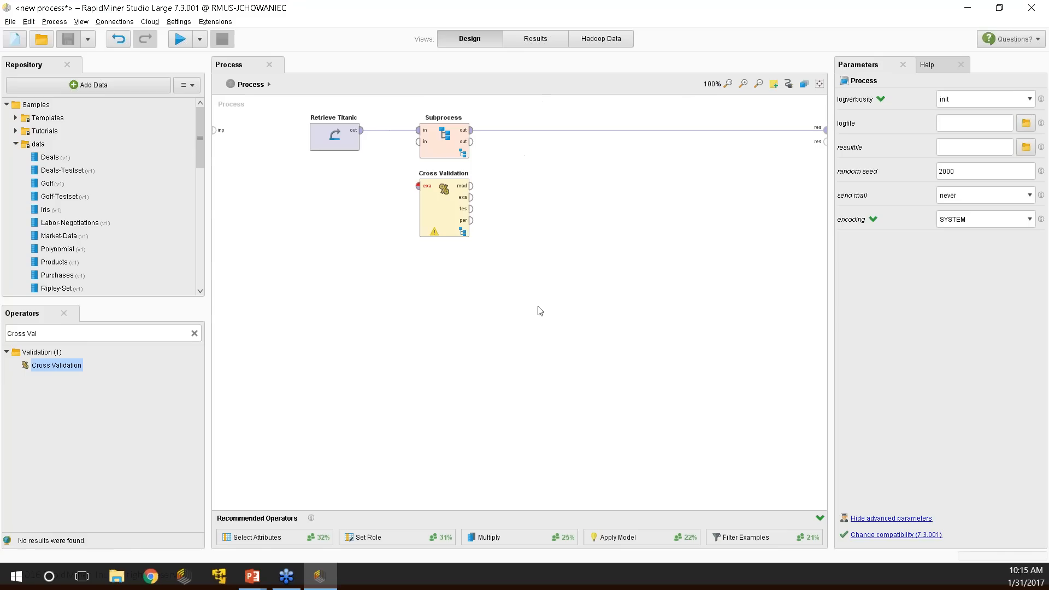
click(453, 212)
key(Delete)
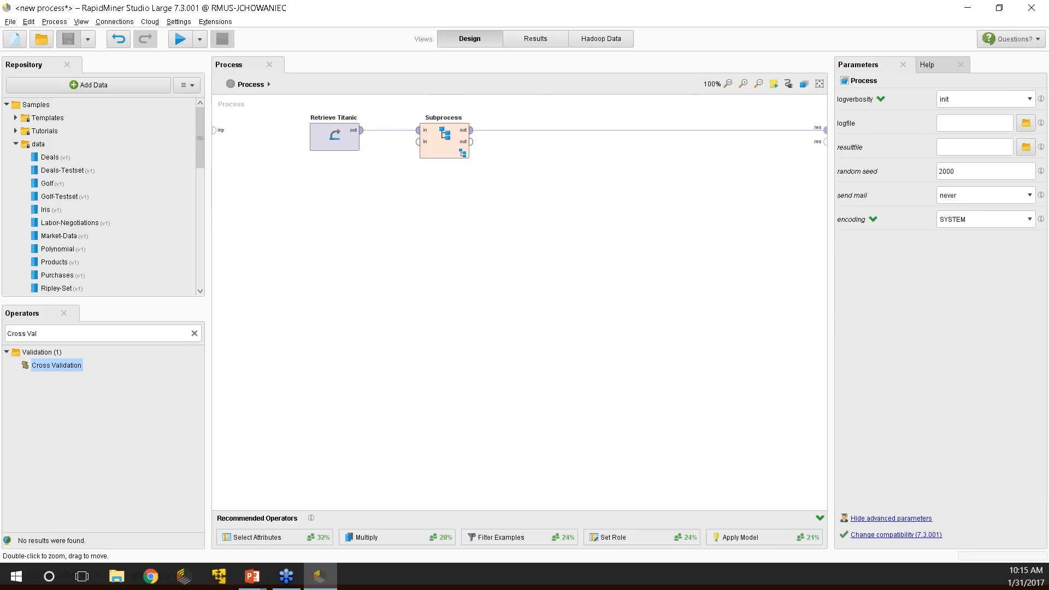
Insert the Nominal Cross Validation building block and wire it between Subprocess and the results.
right_click(547, 132)
right_click(538, 149)
mouse_move(578, 175)
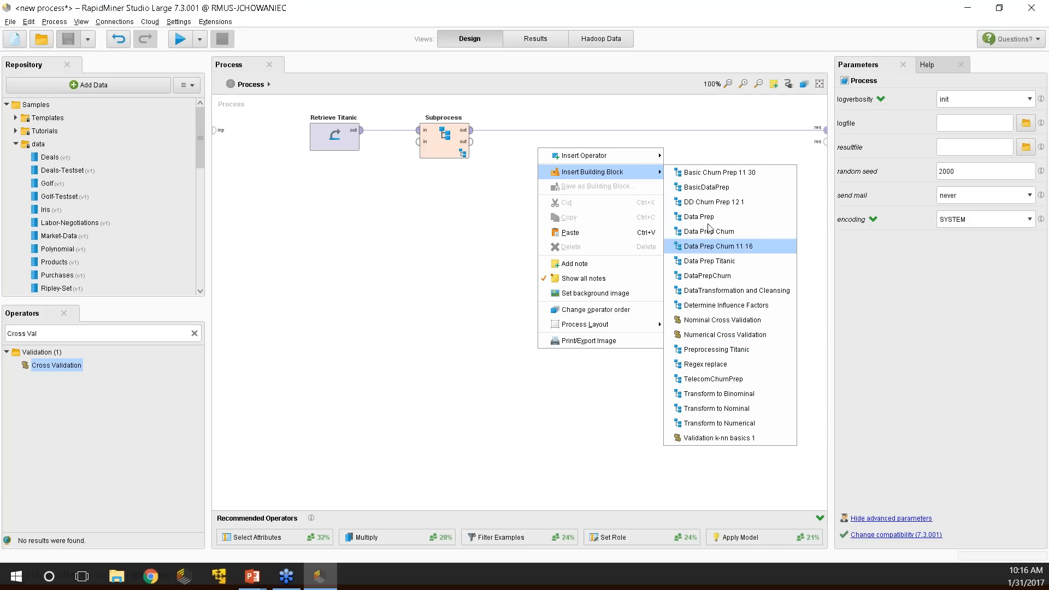
click(710, 320)
drag(403, 136, 549, 136)
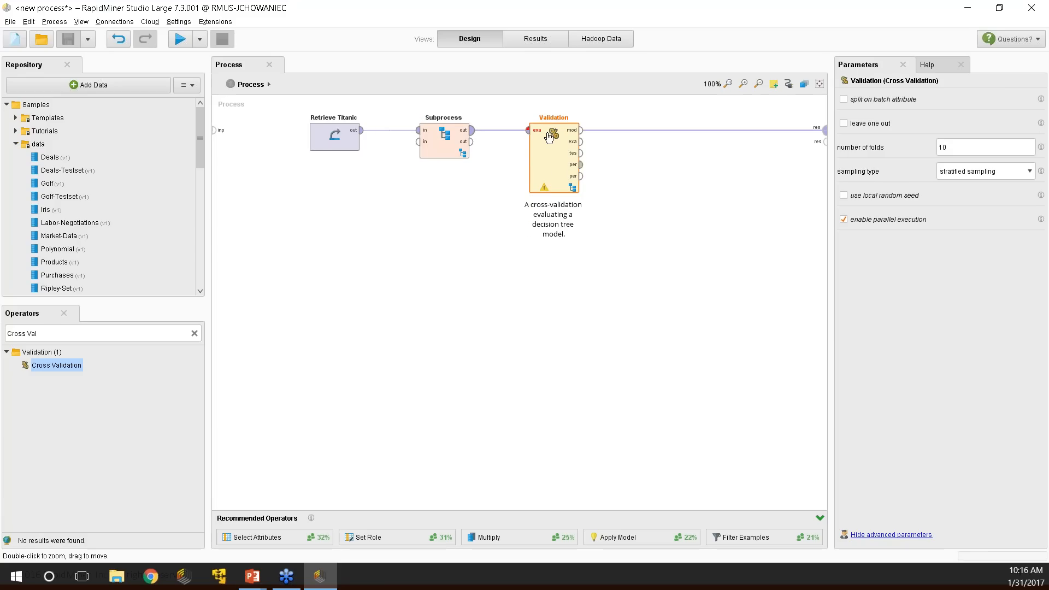
mouse_move(549, 138)
mouse_down()
mouse_move(541, 216)
mouse_move(563, 134)
mouse_up()
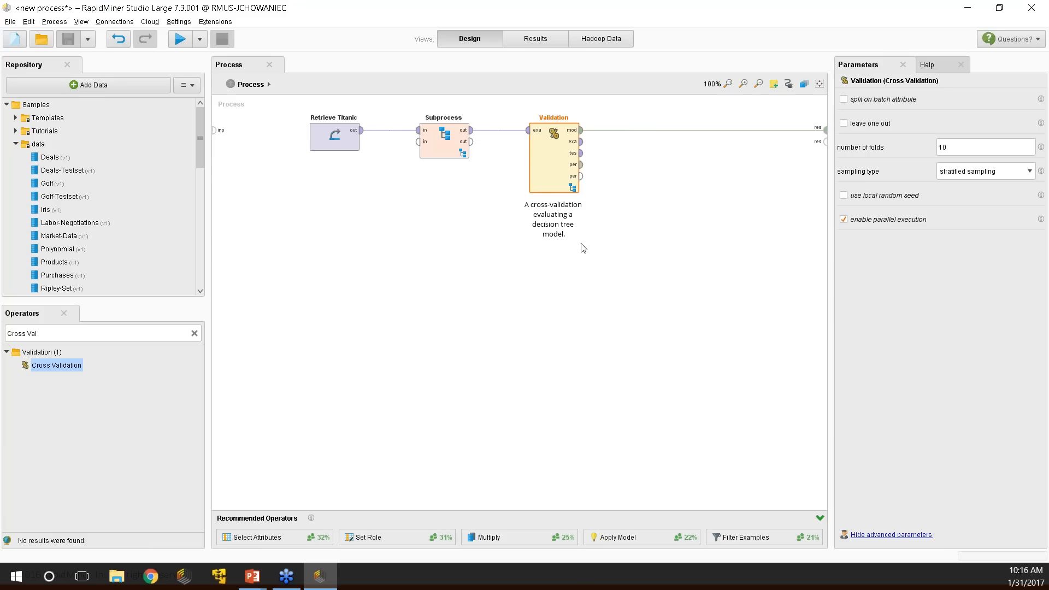
Inspect Validation's Decision Tree, Apply Model and Performance operators, then return to the top level.
double_click(554, 174)
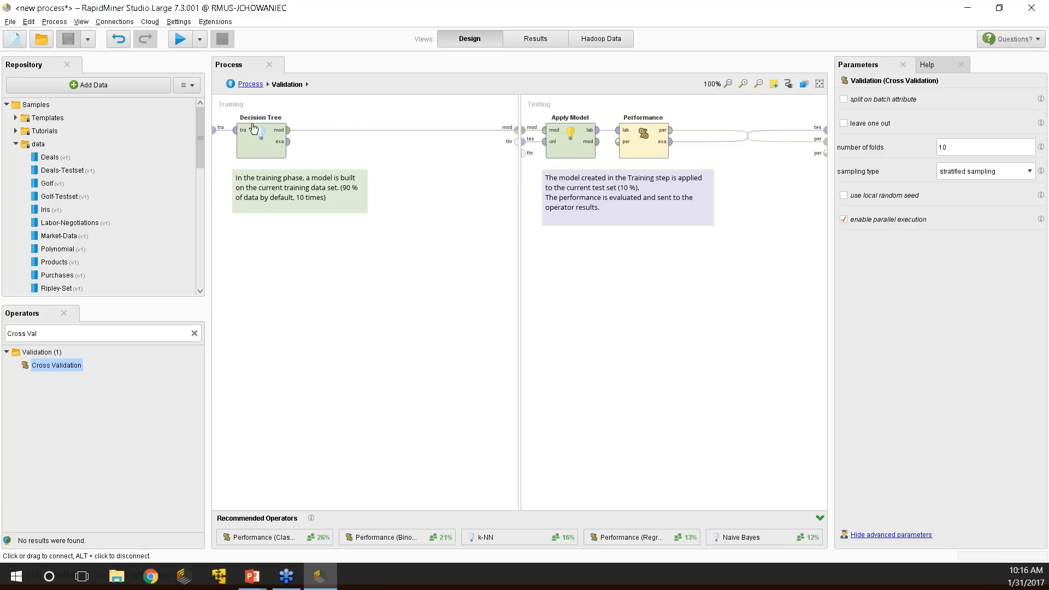
click(263, 138)
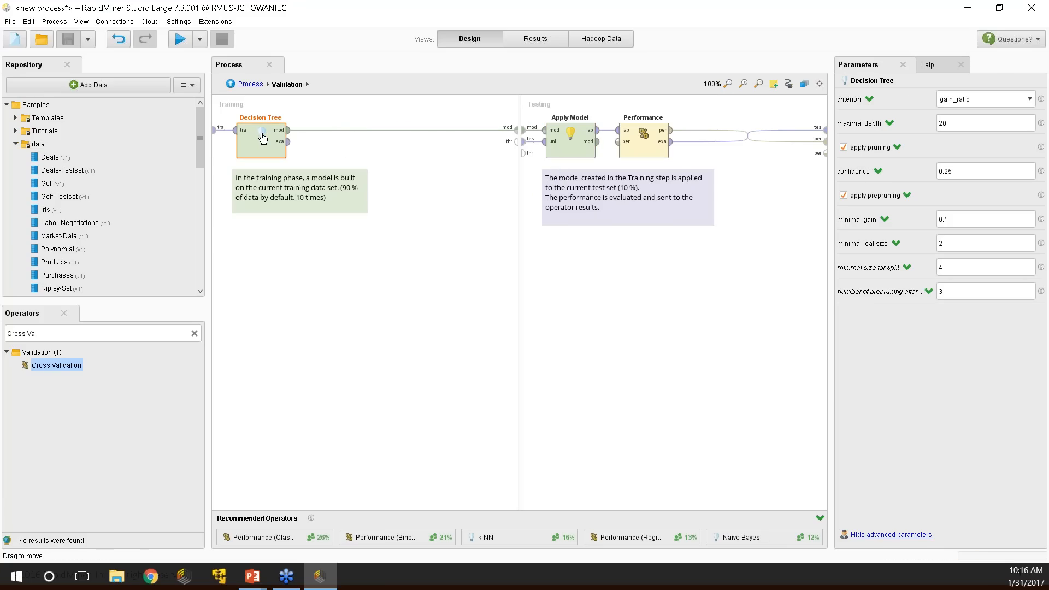
click(565, 143)
click(637, 152)
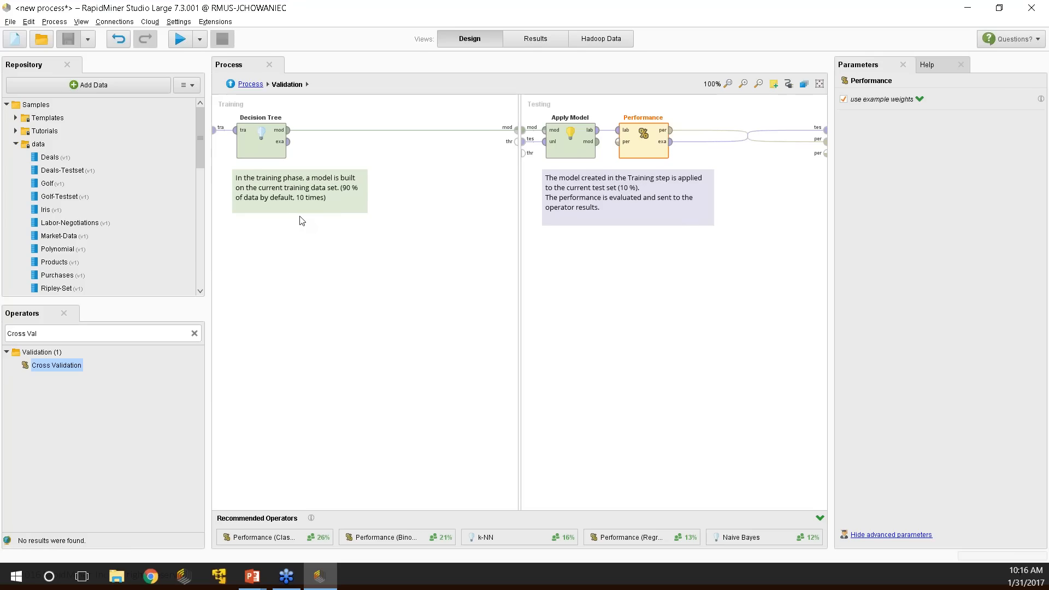
click(578, 191)
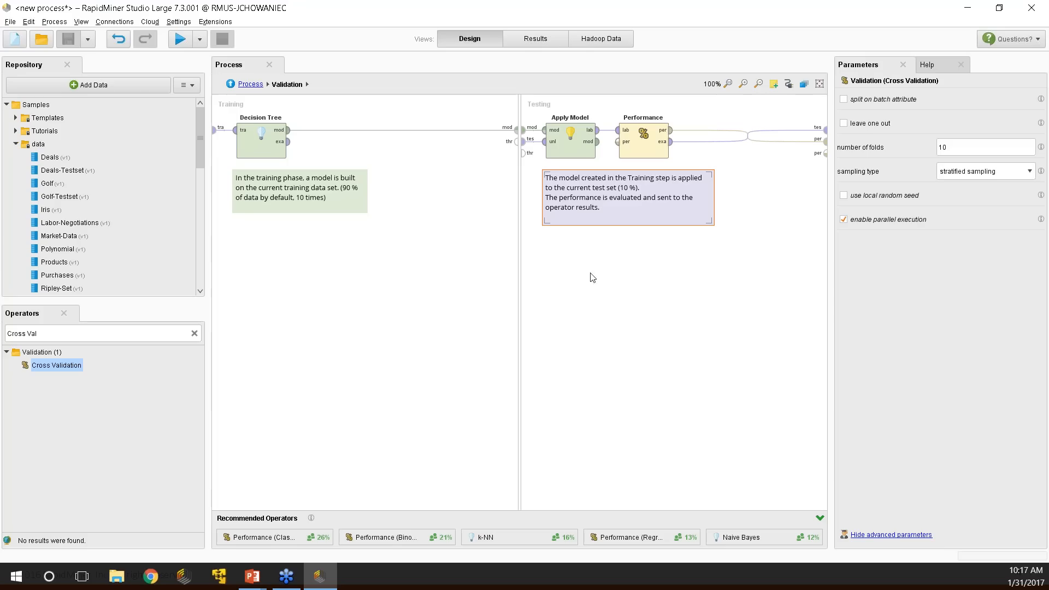
click(623, 342)
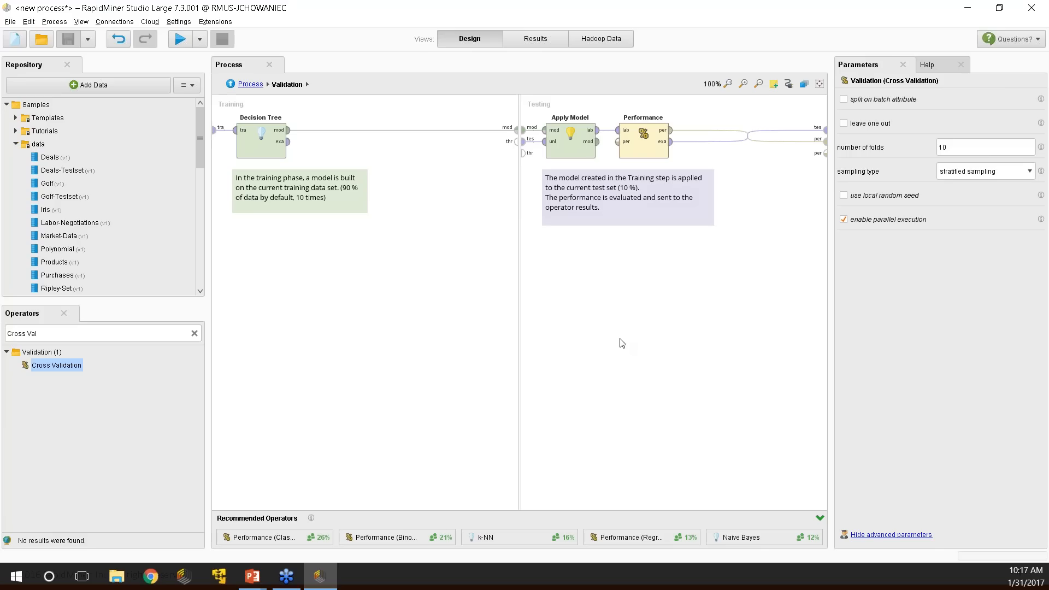
click(230, 83)
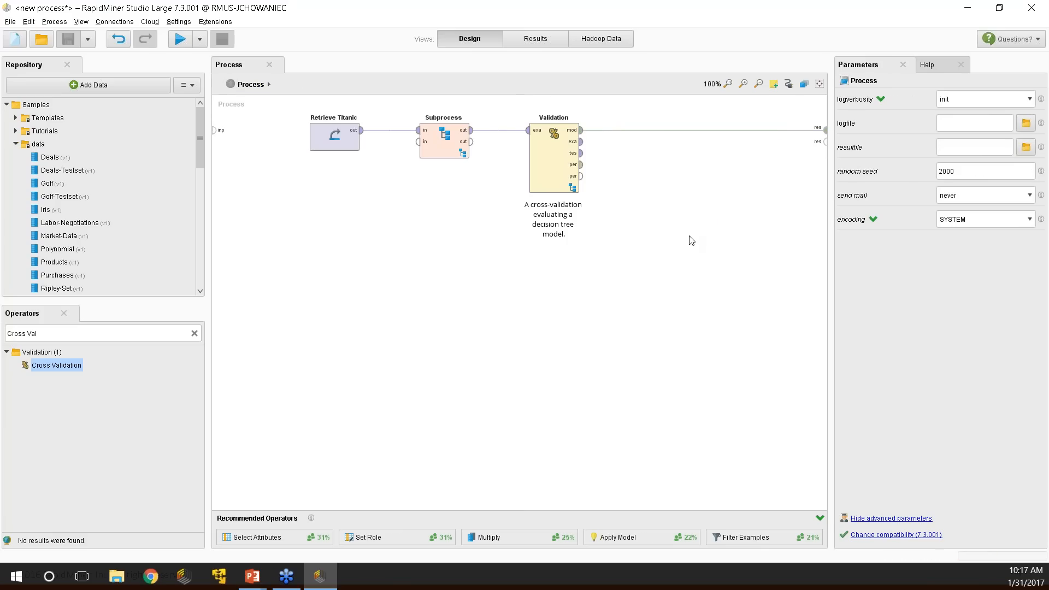
right_click(631, 143)
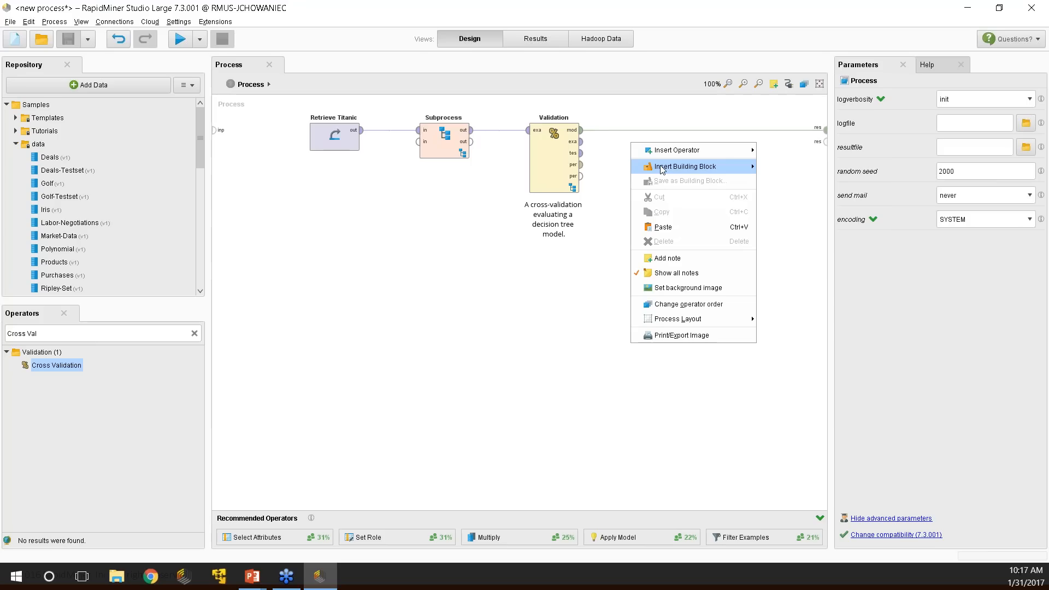
mouse_move(662, 169)
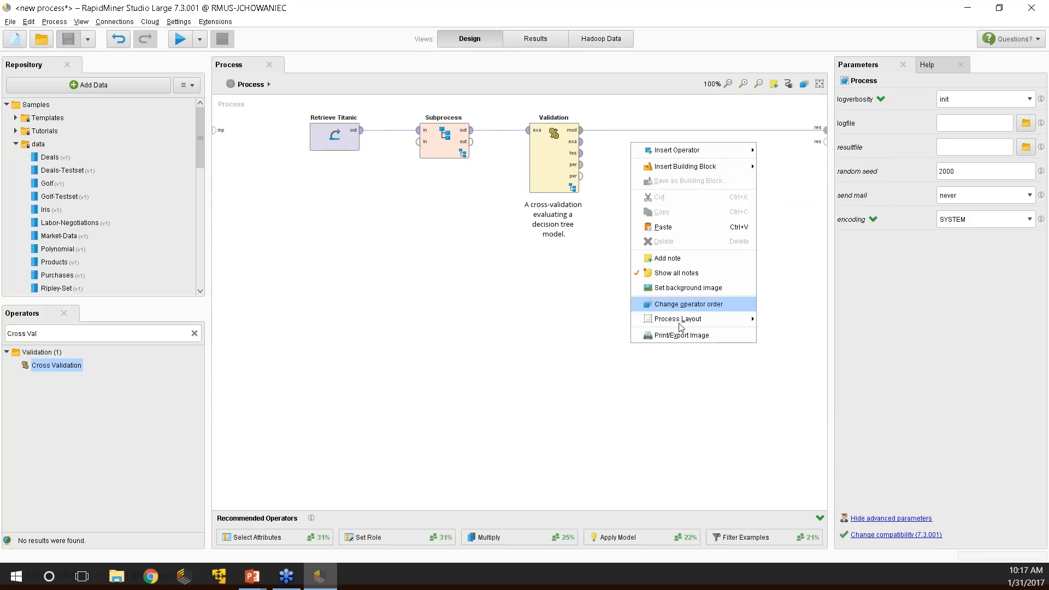
click(468, 348)
click(557, 164)
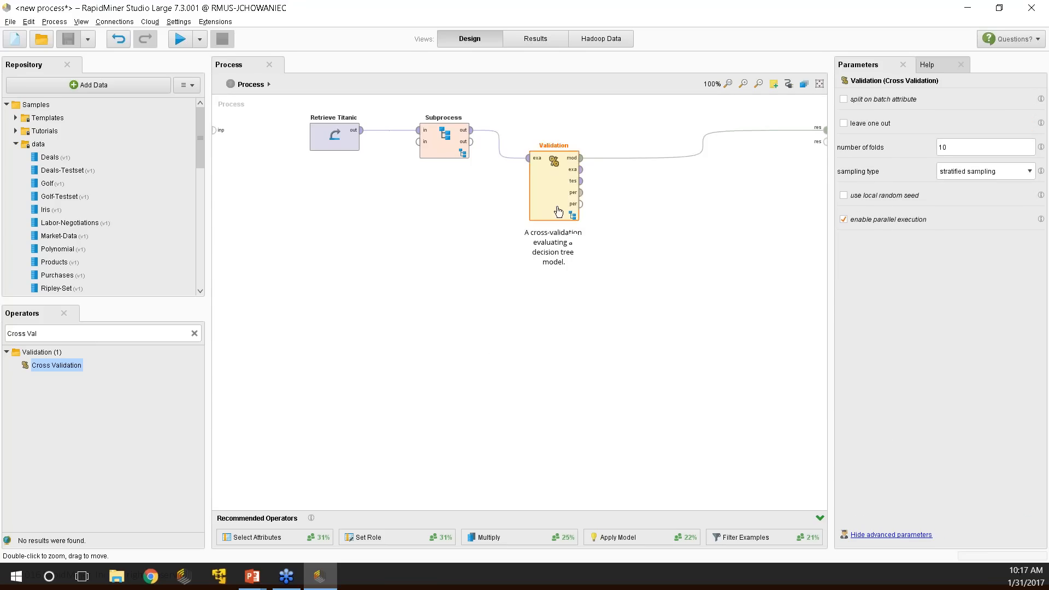
double_click(564, 152)
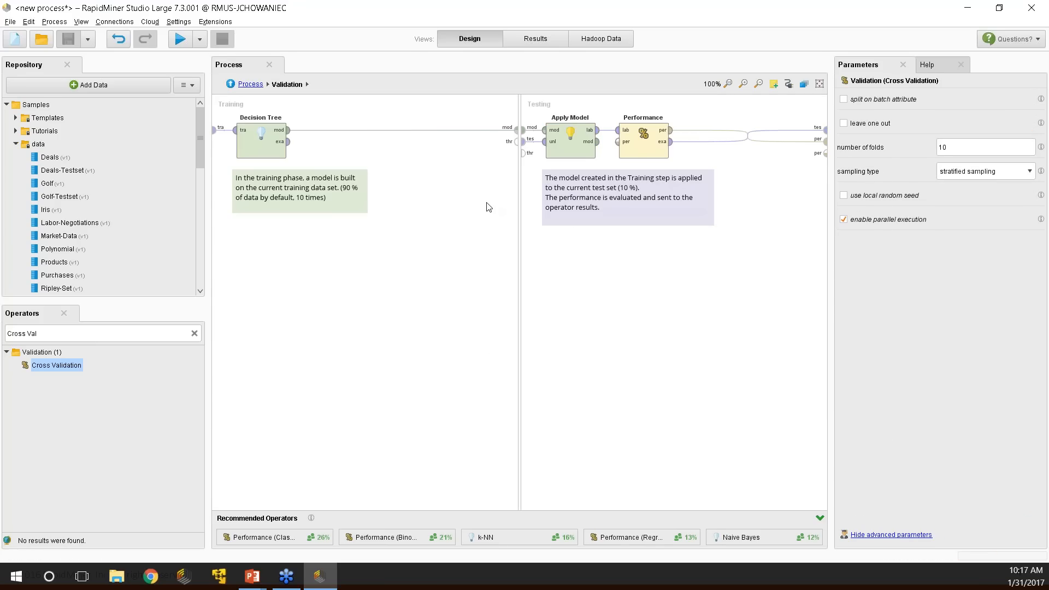
click(261, 143)
Replace the training-phase Decision Tree with a Neural Net, reposition it, and go back to Process.
right_click(262, 147)
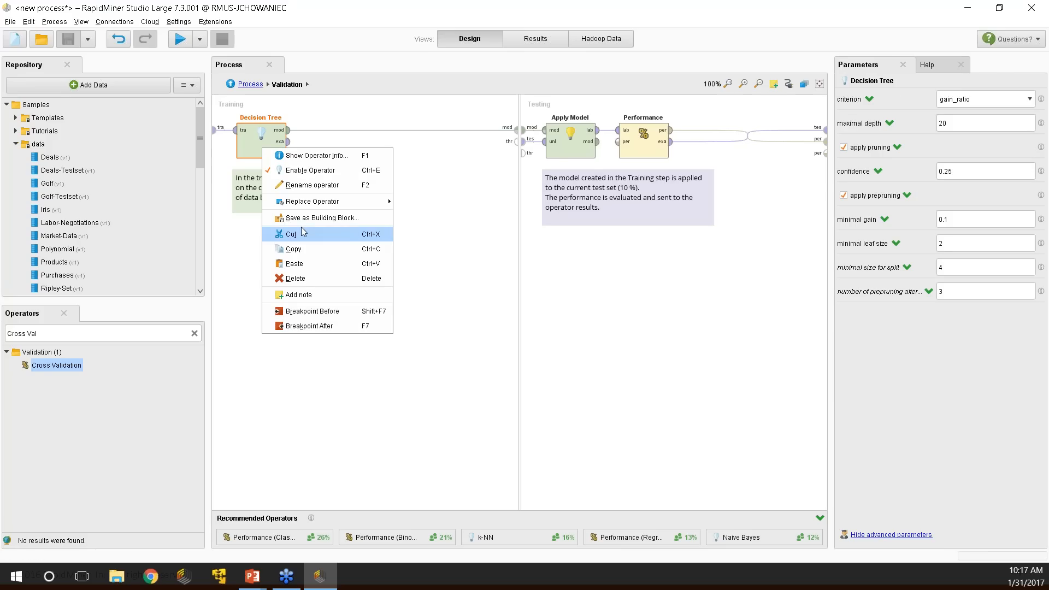
mouse_move(381, 204)
mouse_move(435, 250)
mouse_move(484, 252)
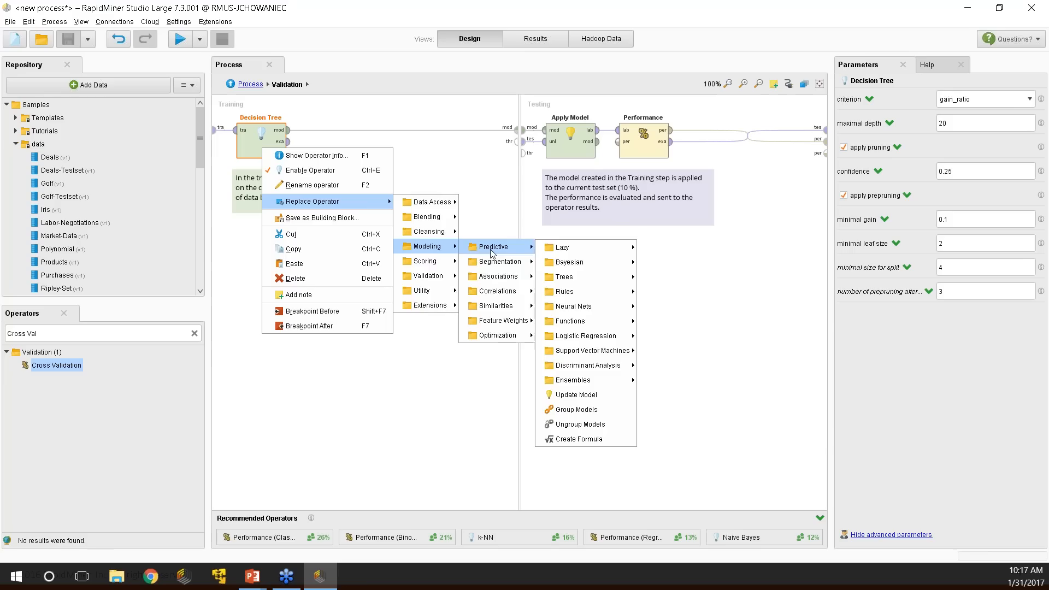
mouse_move(345, 208)
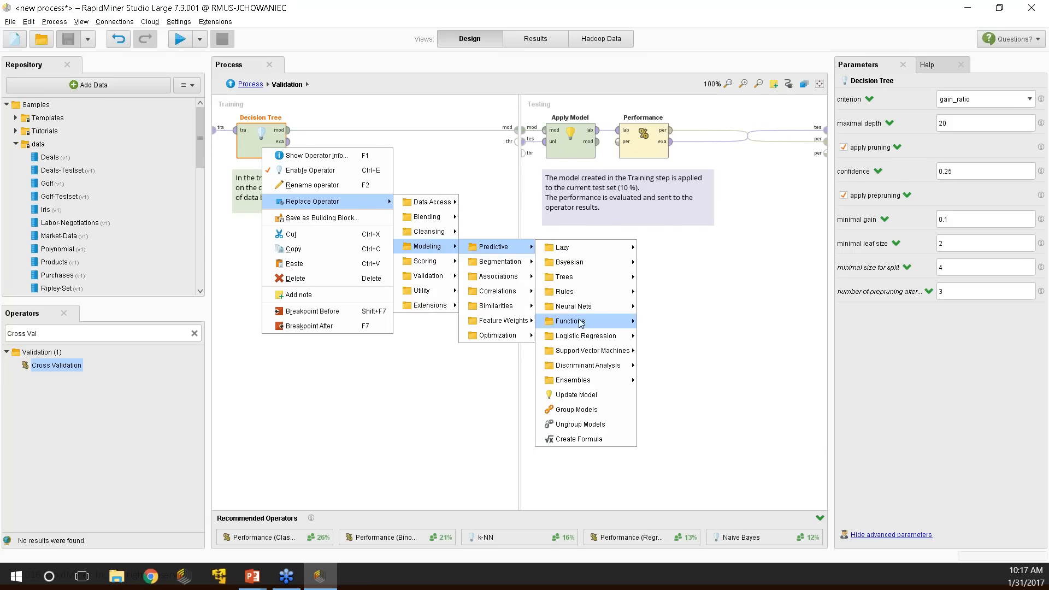
mouse_move(612, 307)
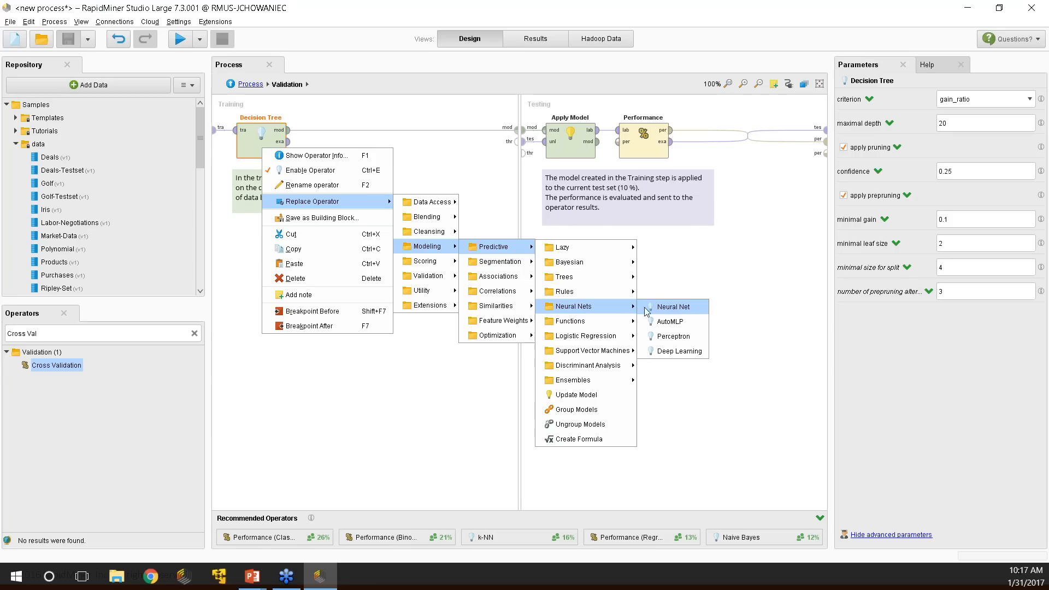
click(671, 311)
click(328, 146)
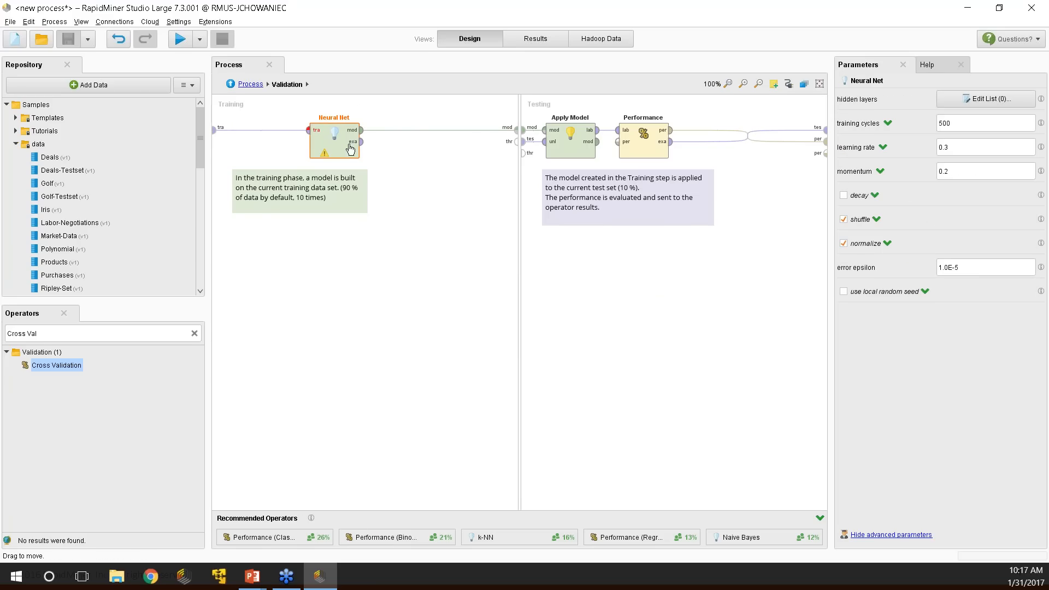
drag(349, 144, 274, 144)
click(231, 84)
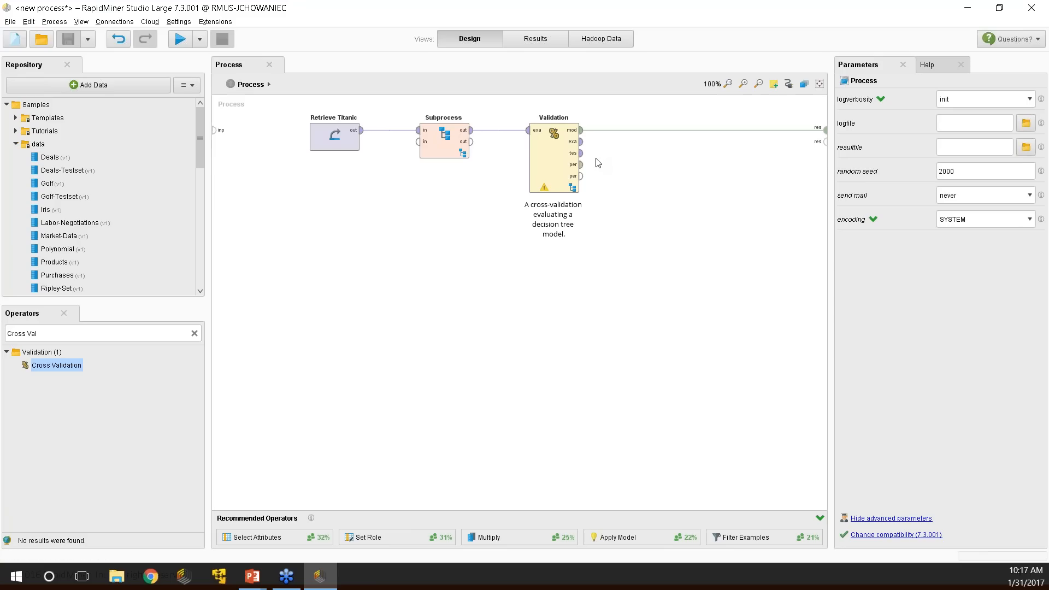
click(560, 157)
right_click(560, 157)
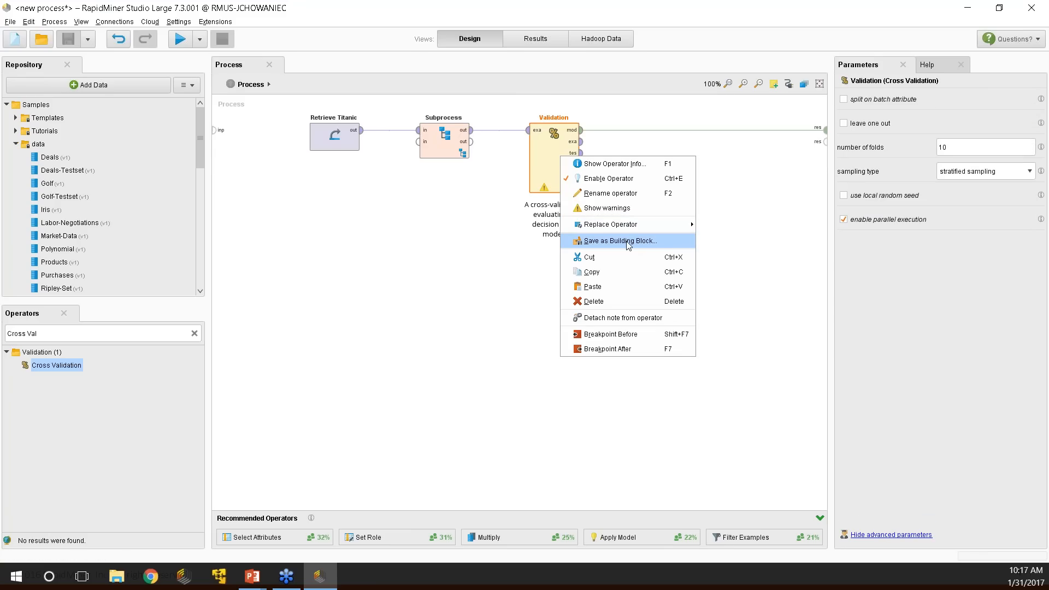
click(620, 241)
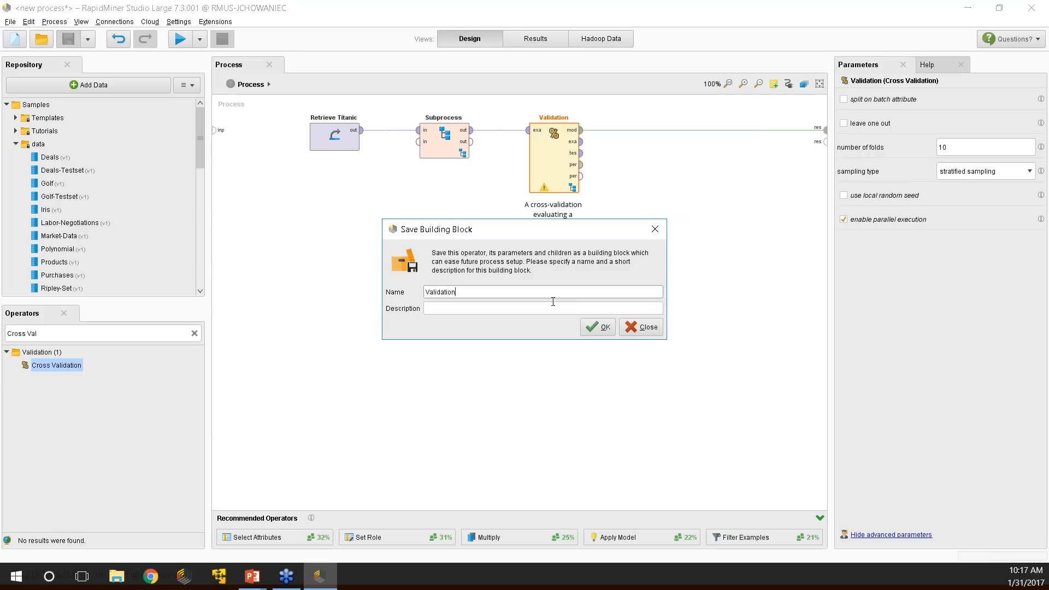
double_click(466, 292)
text(x-validation w/ Nueral Nett)
click(636, 328)
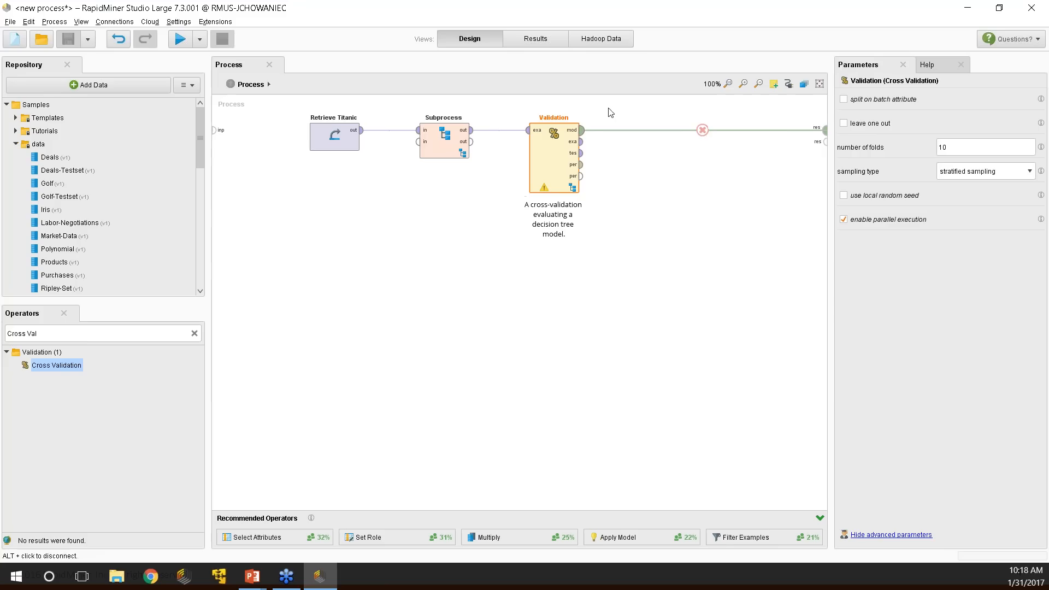
Delete the existing Validation operator and insert the Numerical Cross Validation building block.
double_click(566, 167)
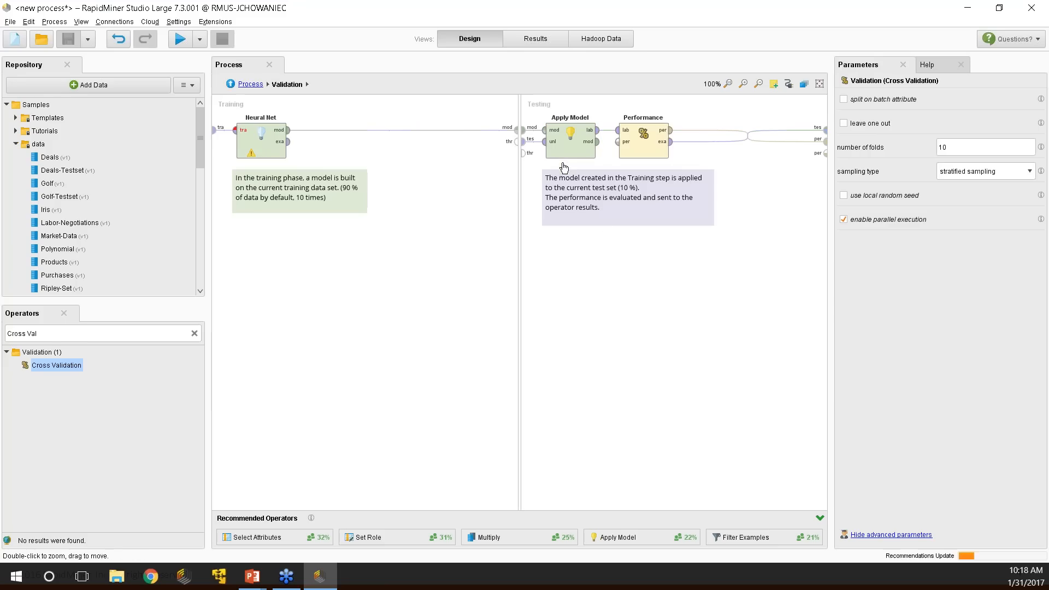
click(230, 84)
click(559, 174)
key(Delete)
right_click(566, 152)
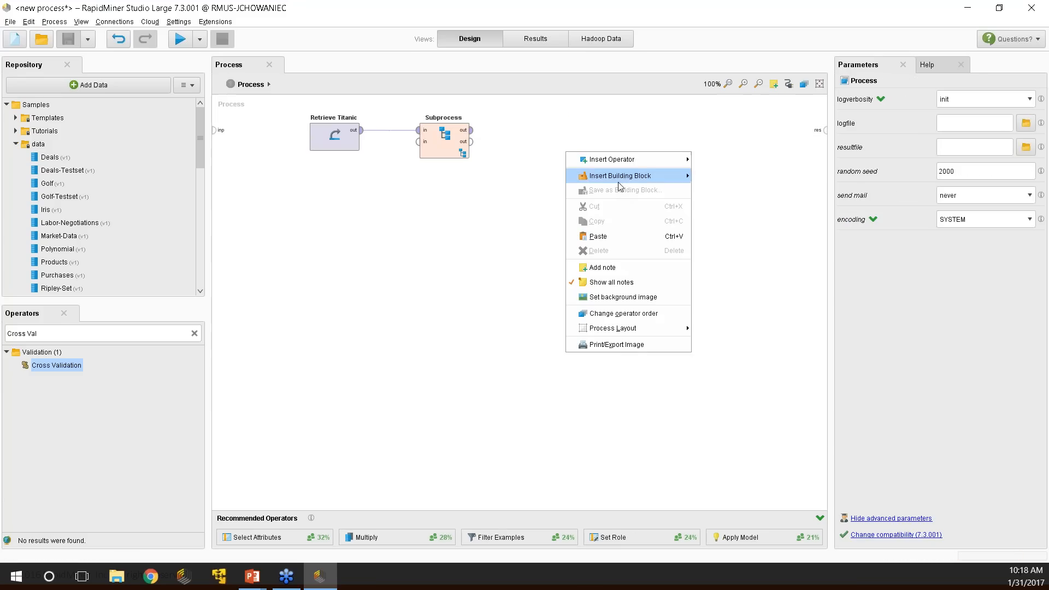
mouse_move(629, 175)
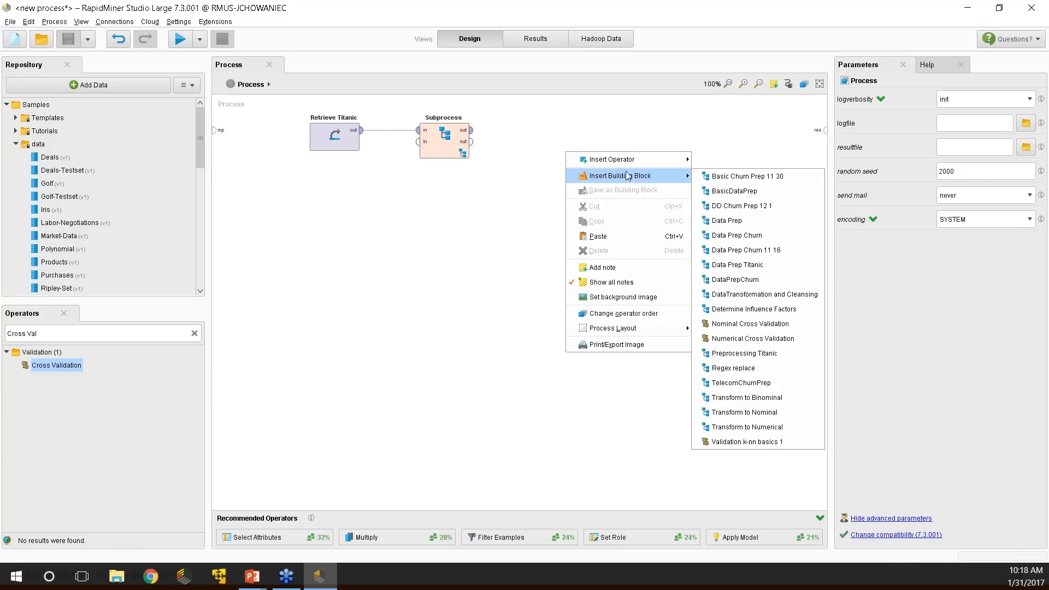
click(749, 338)
Feed Subprocess into the new Validation and send its model and performance to the results.
drag(398, 145, 546, 134)
click(472, 130)
click(528, 130)
click(581, 131)
click(824, 131)
click(581, 165)
click(826, 141)
mouse_move(826, 146)
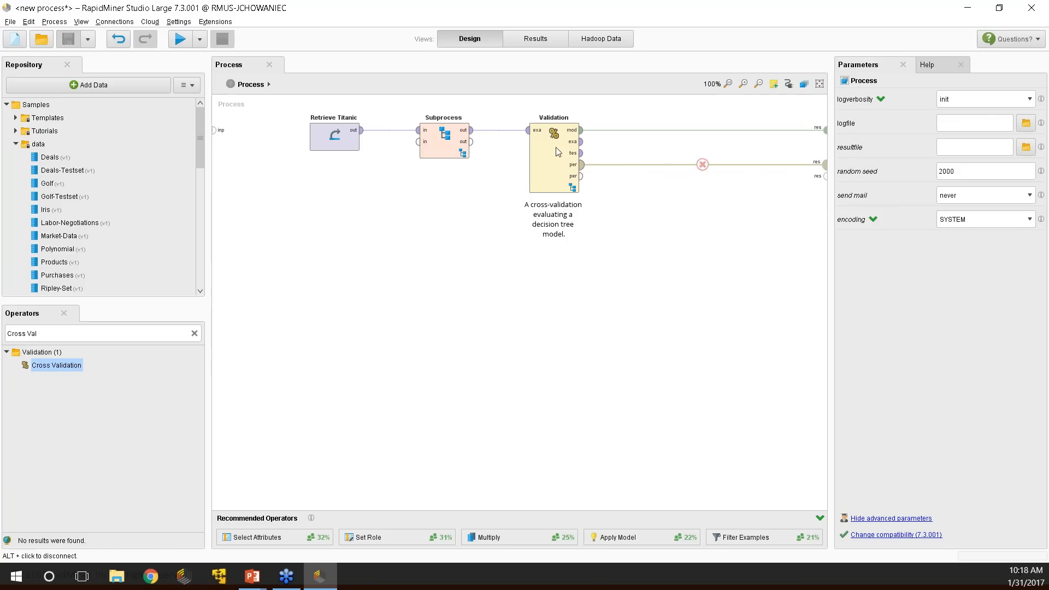
Run the process, review the 79.20% accuracy and the decision tree, then return to Design.
key(F11)
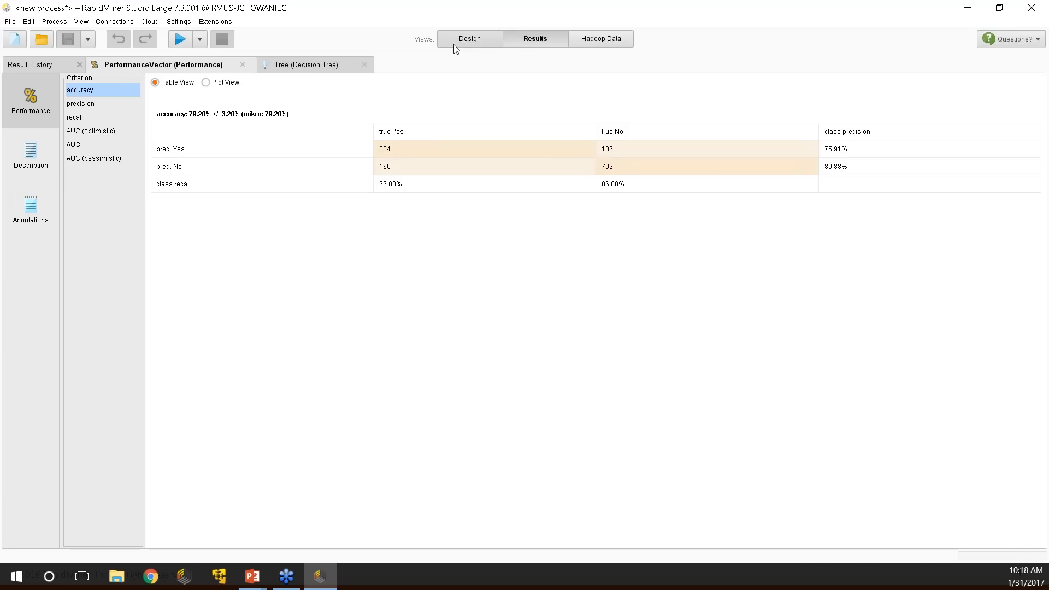
click(275, 62)
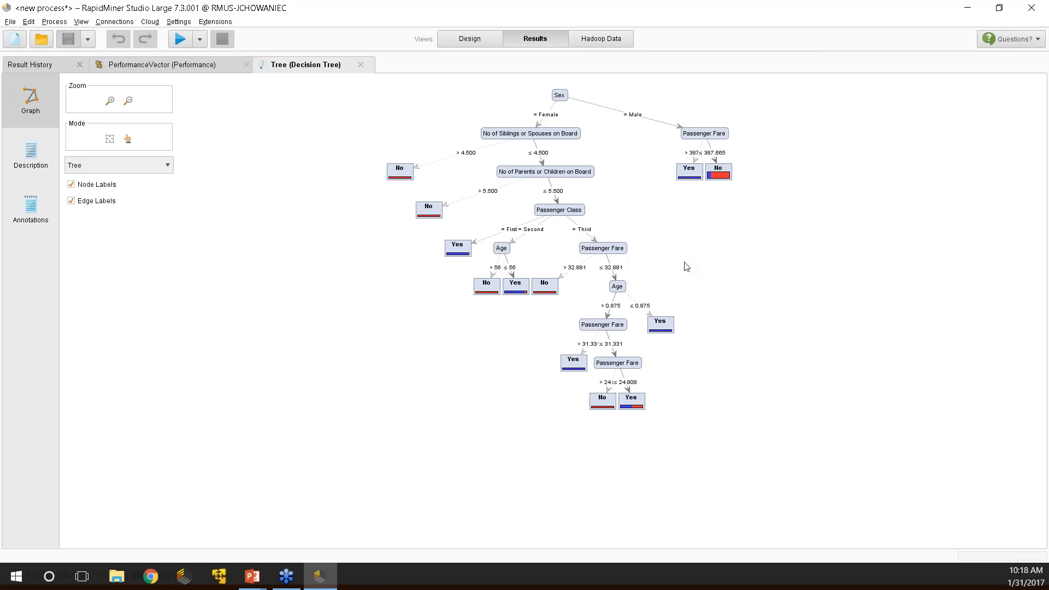
click(470, 39)
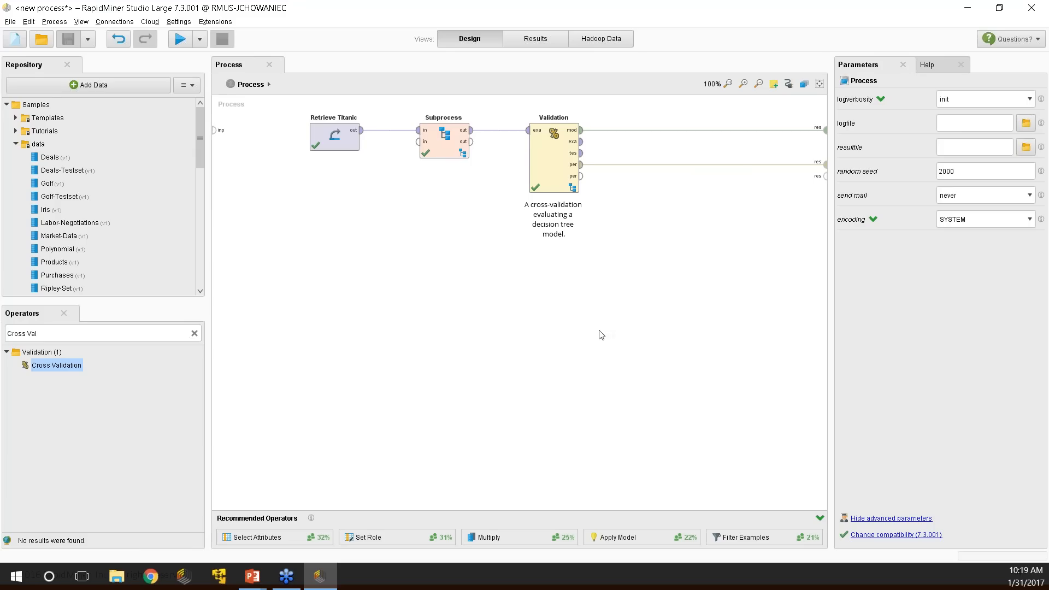
key(alt+Tab)
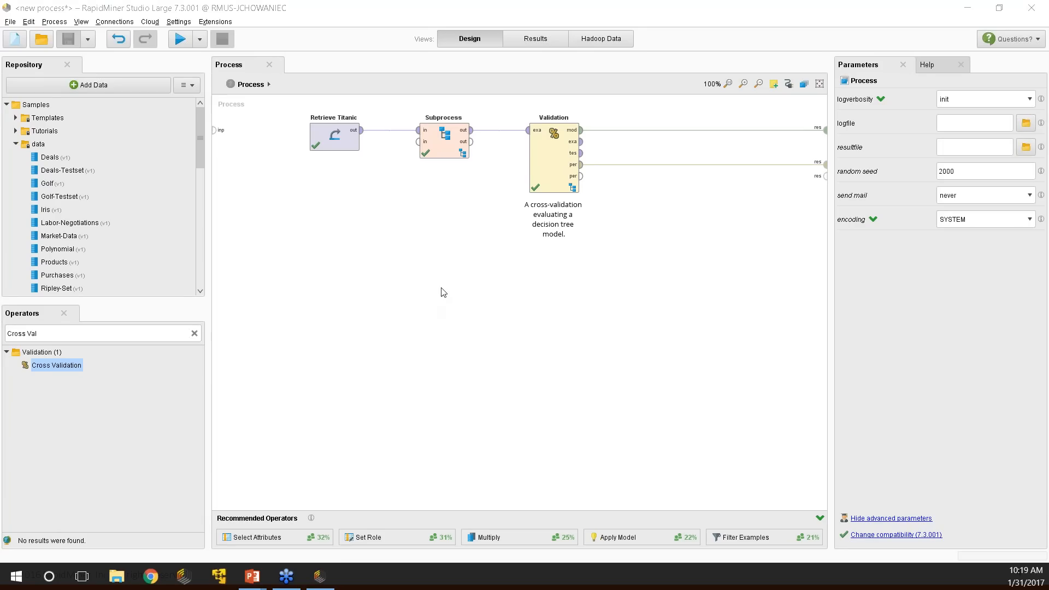
click(252, 576)
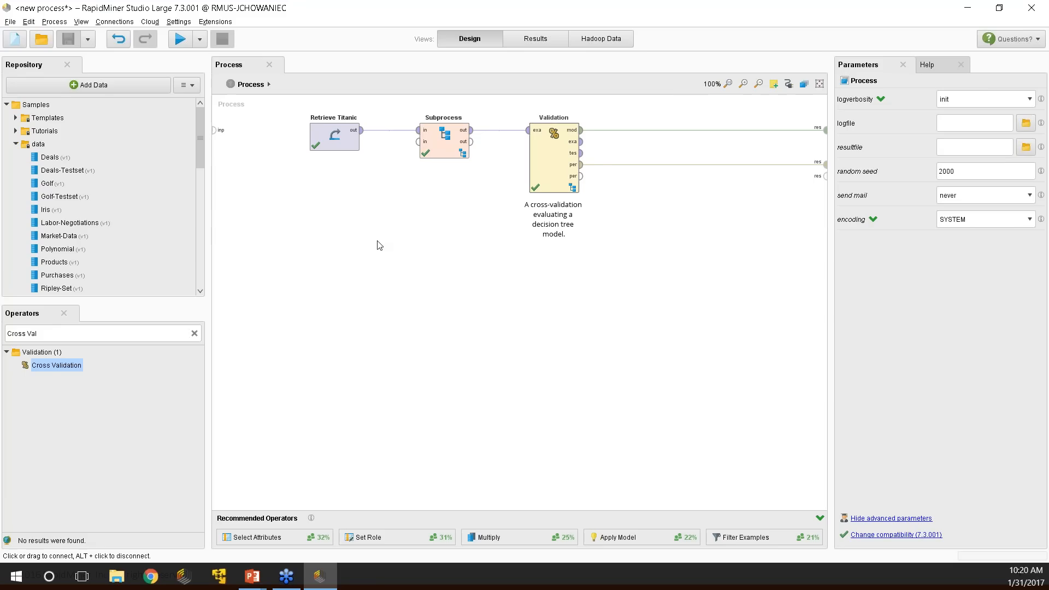
Reposition the cross-validation description note and the training-phase note inside Validation.
drag(531, 198, 579, 198)
double_click(573, 188)
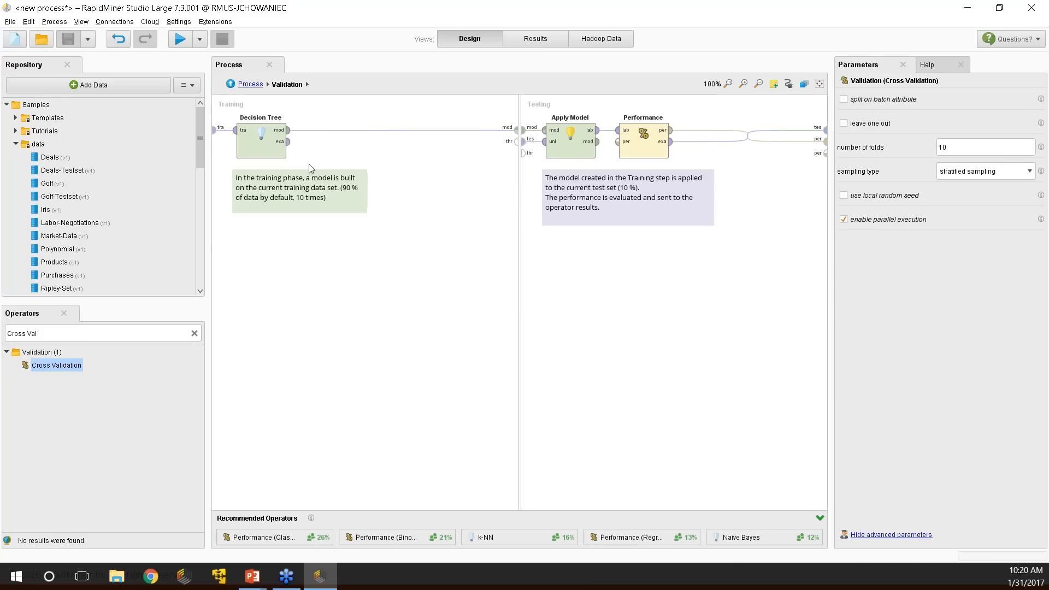
drag(290, 196, 338, 209)
click(230, 84)
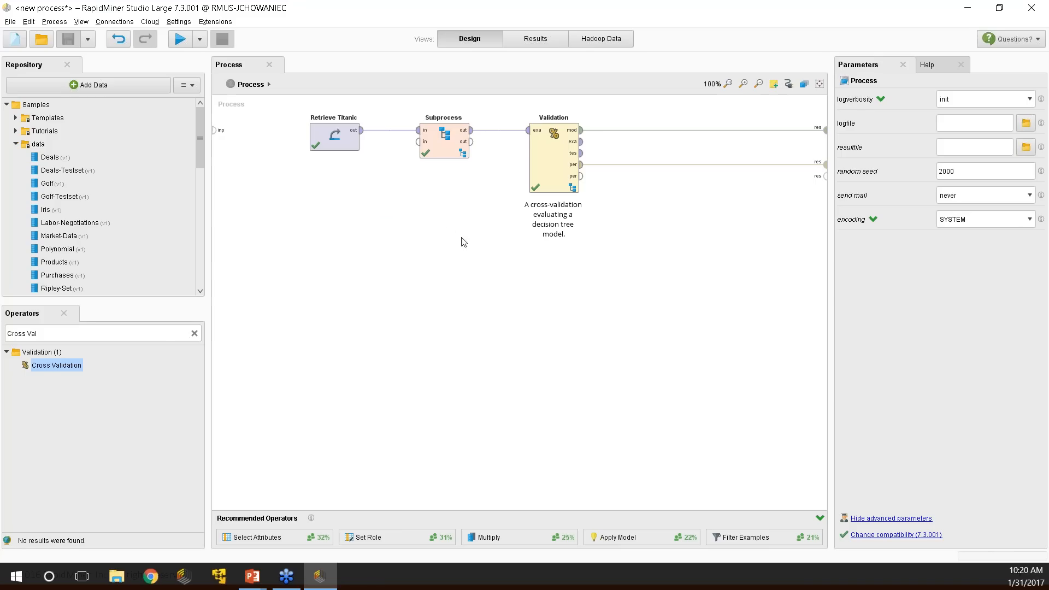
Add a blank comment note to the main process and place it below Retrieve Titanic.
click(774, 83)
click(267, 260)
drag(277, 129, 382, 225)
double_click(382, 224)
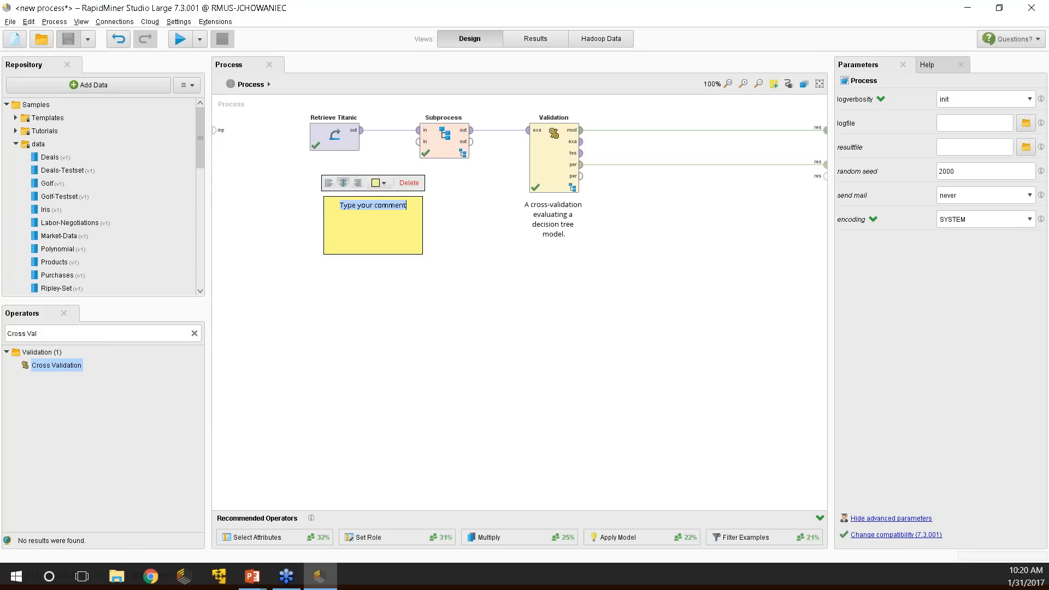
Type 'Rapidminers top 10 tips are awesome!' into the note and move it below Retrieve Titanic.
text(Rap)
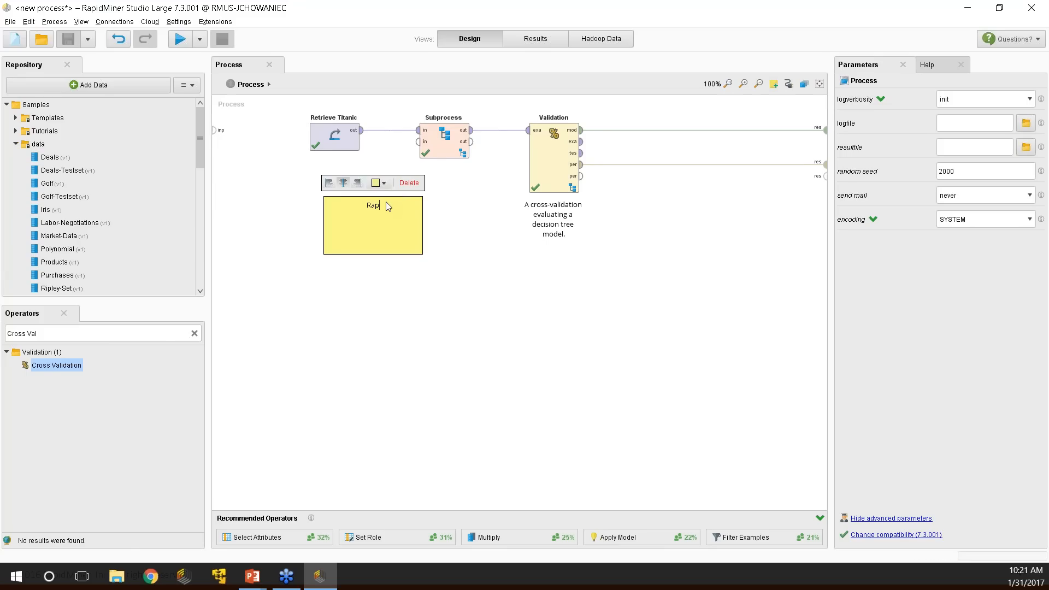
text(idminers top 10 tips are )
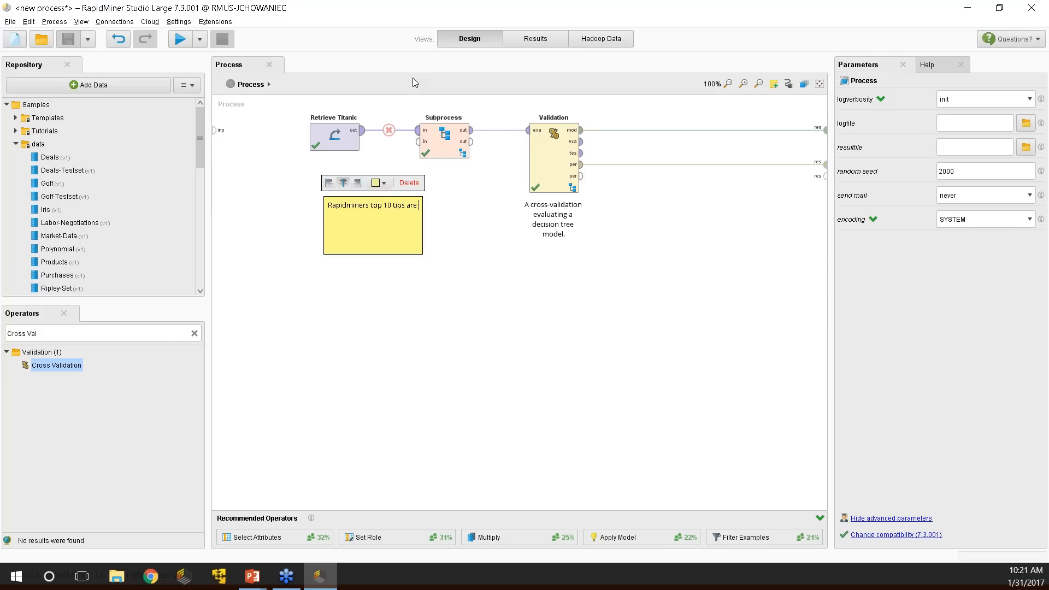
text(awesome!)
click(457, 265)
drag(408, 227, 327, 268)
Add a blank note, delete the stray connection and extra note, and place the note below the operators.
click(789, 84)
click(774, 84)
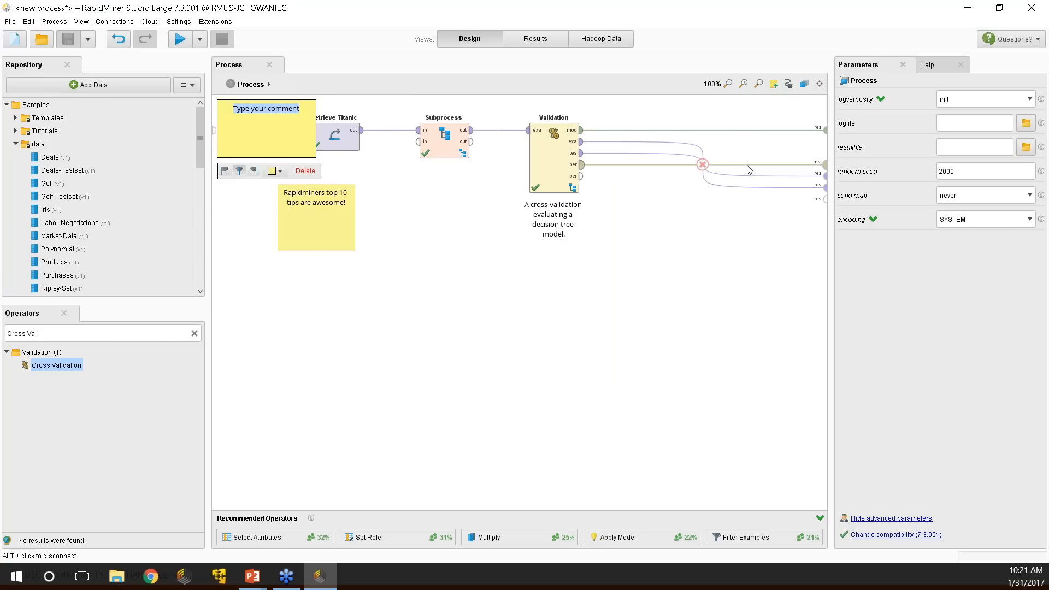
alt+click(724, 166)
alt+click(724, 166)
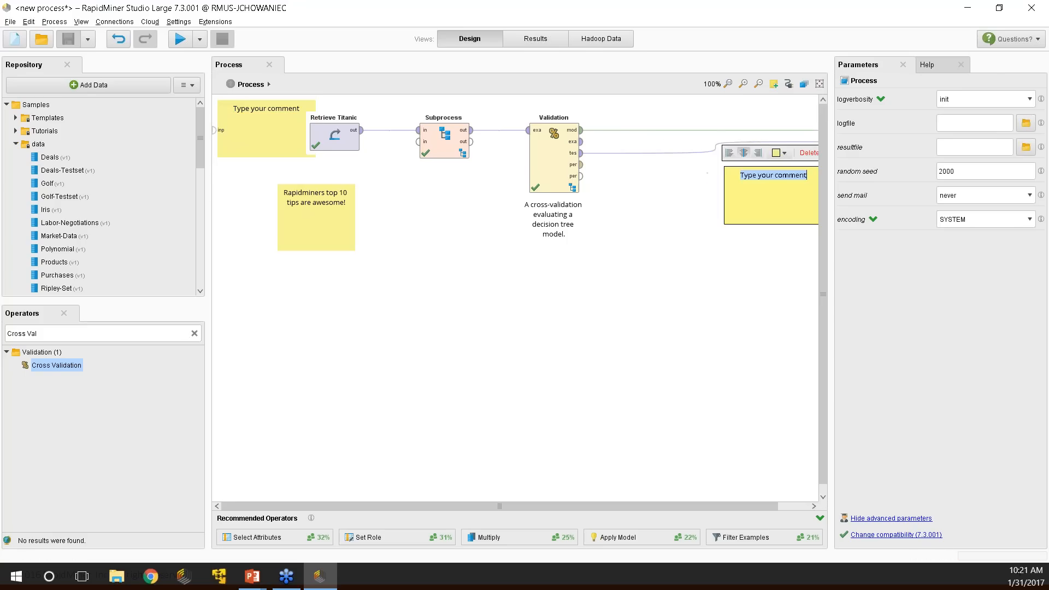
click(715, 149)
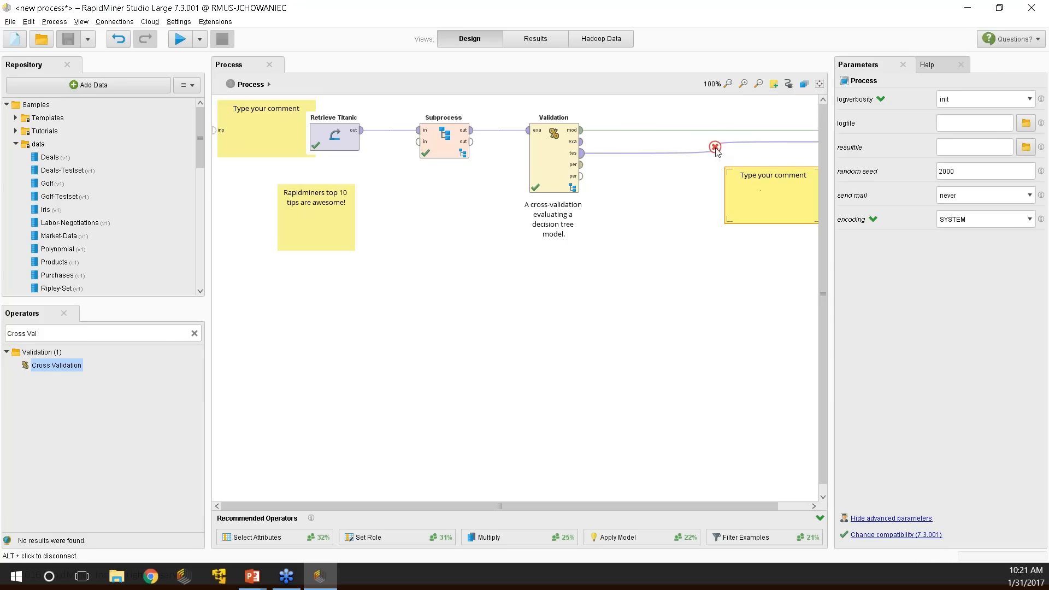
click(715, 148)
drag(769, 202, 649, 207)
key(Delete)
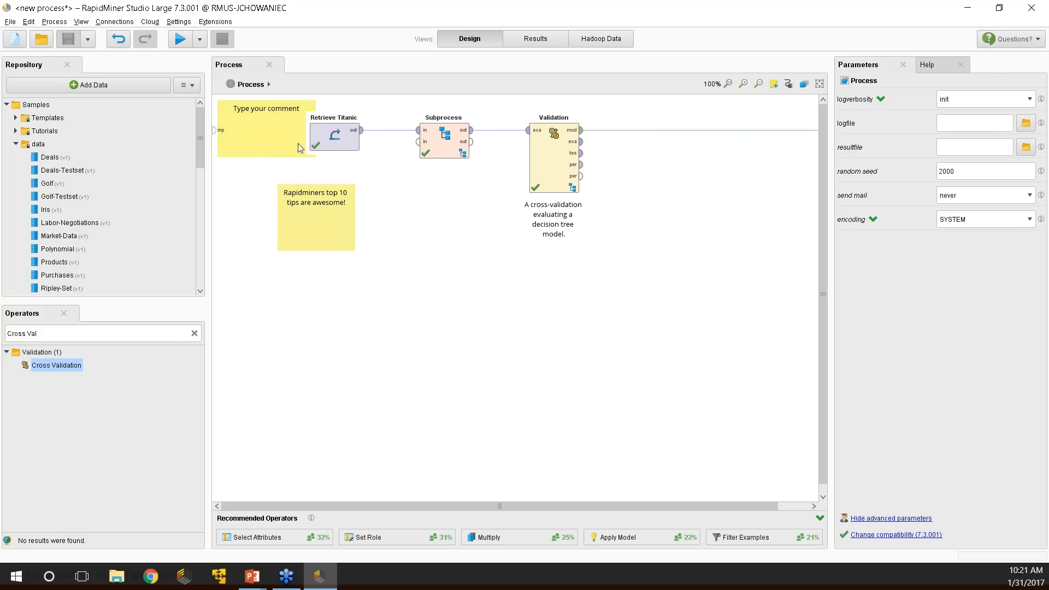
drag(281, 133, 470, 304)
Label the blank note 'Data Import' and colour it lavender.
double_click(468, 288)
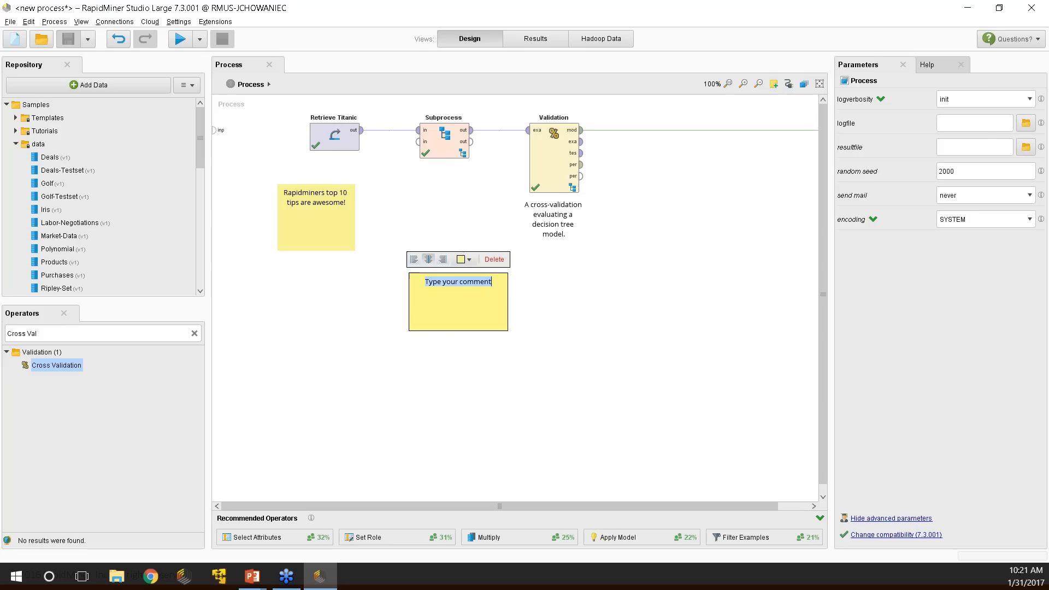
text(Data Import)
click(468, 260)
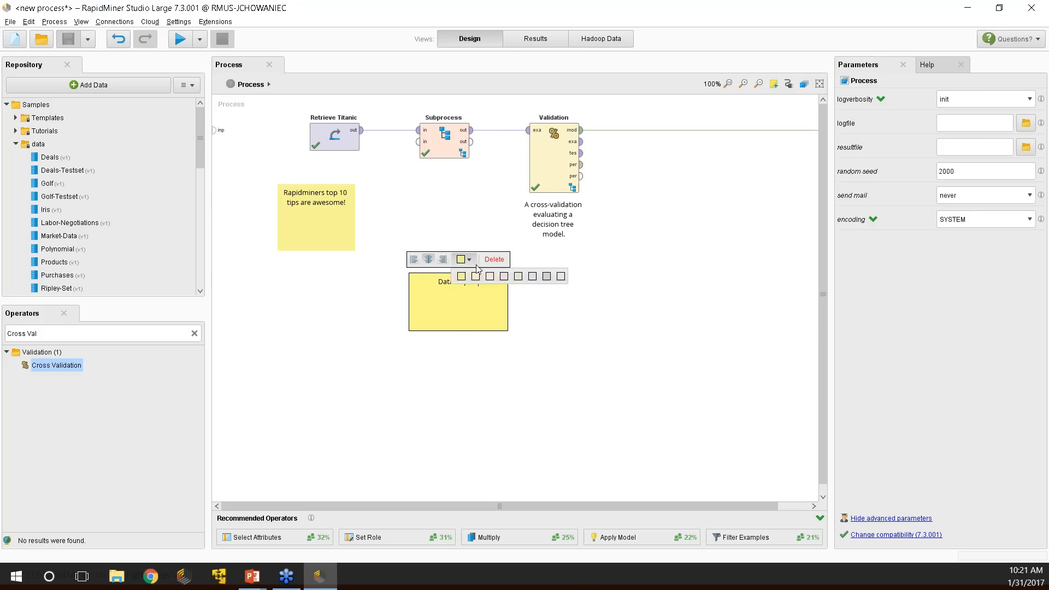
click(526, 286)
drag(468, 306, 255, 128)
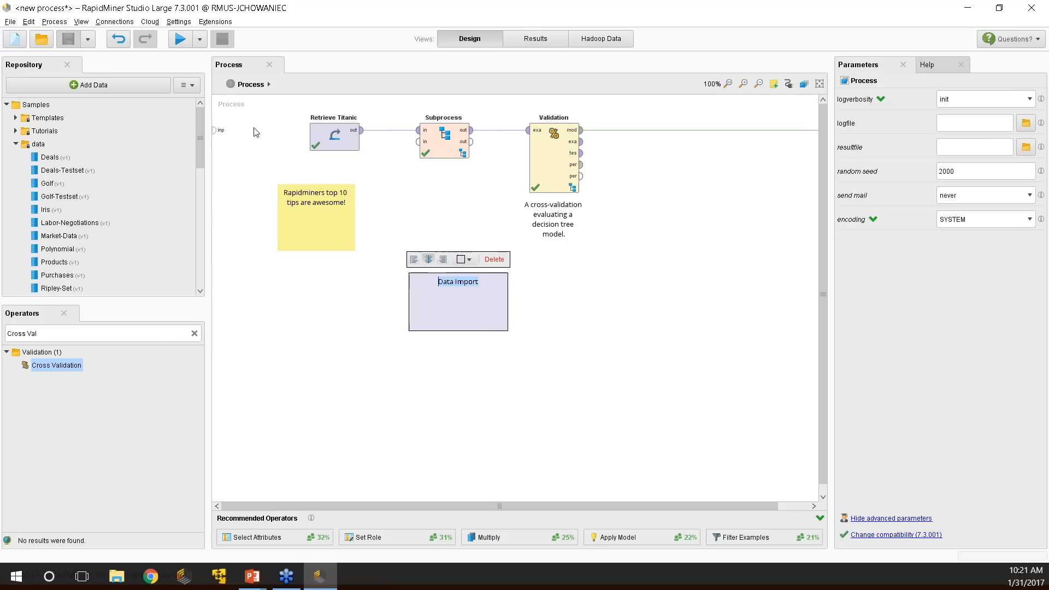
click(450, 212)
Fit the Data Import note around Retrieve Titanic, move the yellow note lower right, and add a comment.
drag(467, 311, 402, 286)
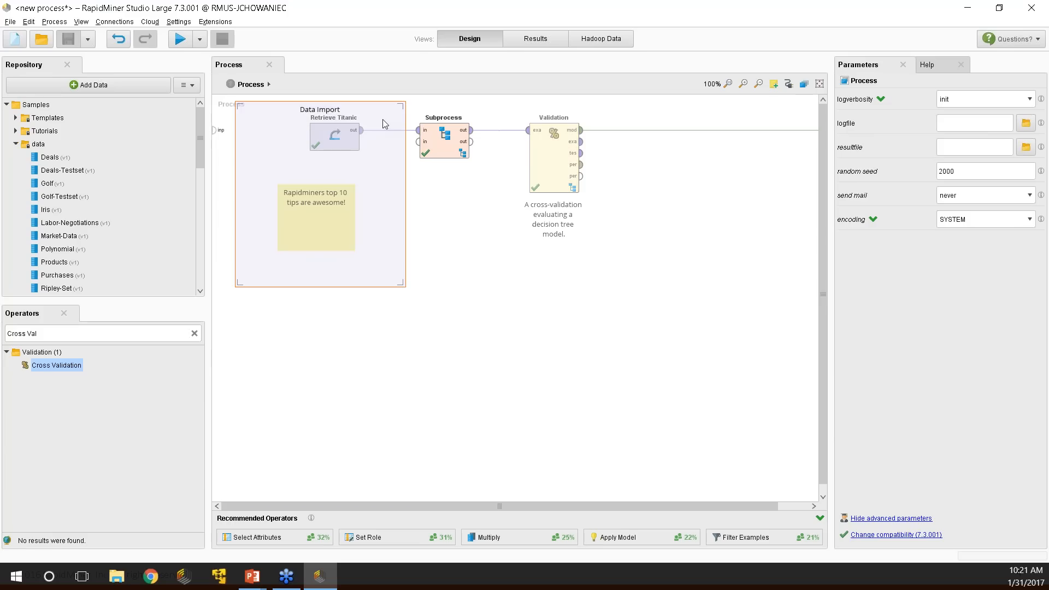
drag(382, 124, 390, 363)
drag(307, 218, 573, 368)
drag(382, 352, 380, 118)
click(773, 84)
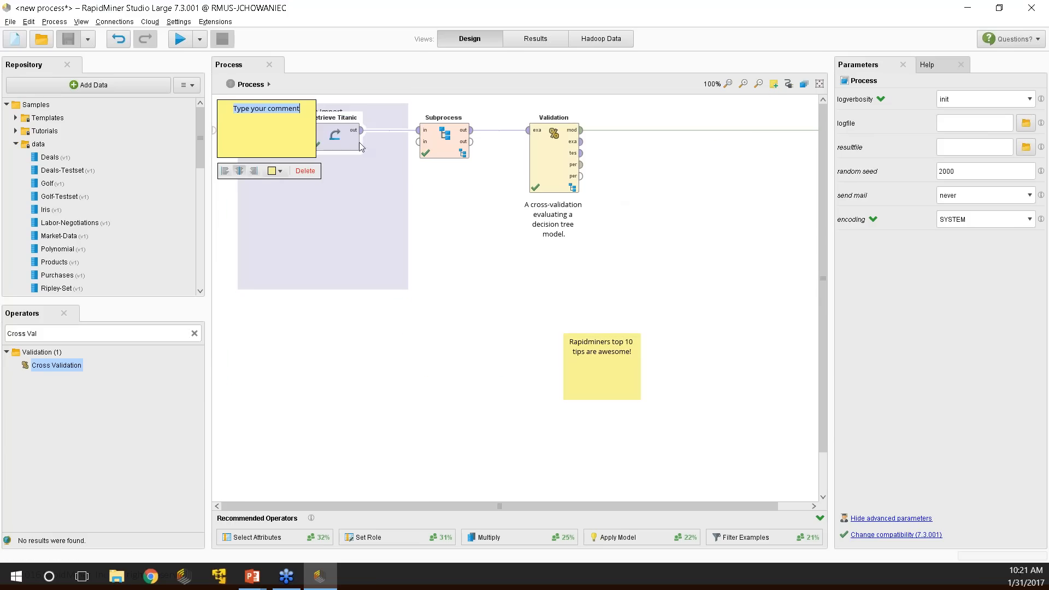
Make the new comment peach and title it 'Data Prep Steps'.
click(280, 171)
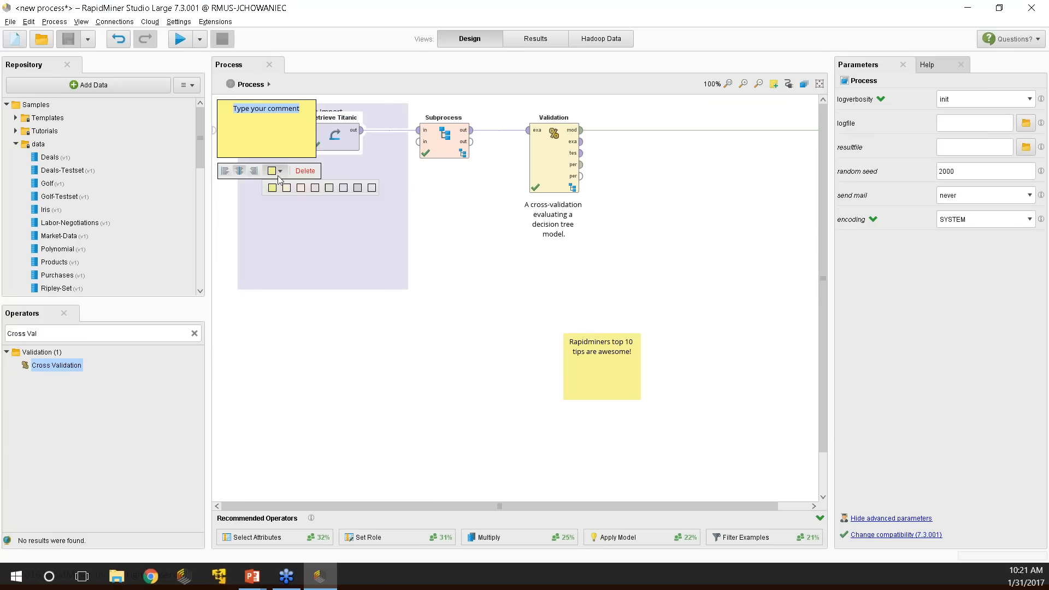
click(313, 187)
text(Data Prep Stev)
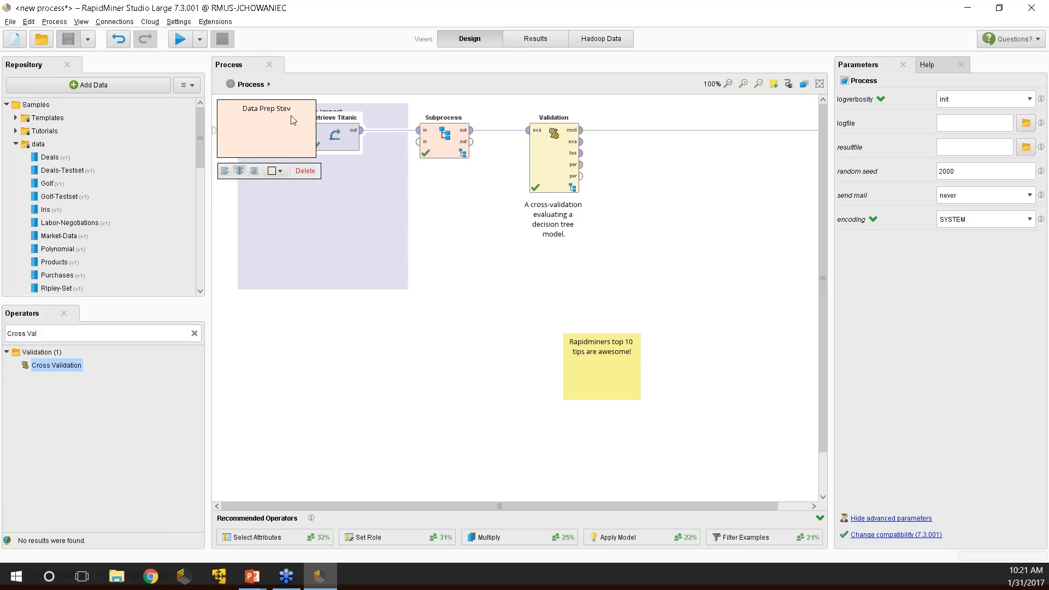
key(BackSpace)
text(ps)
click(588, 360)
Place and resize the comment over Subprocess, leaving its title left-aligned.
drag(268, 144, 450, 189)
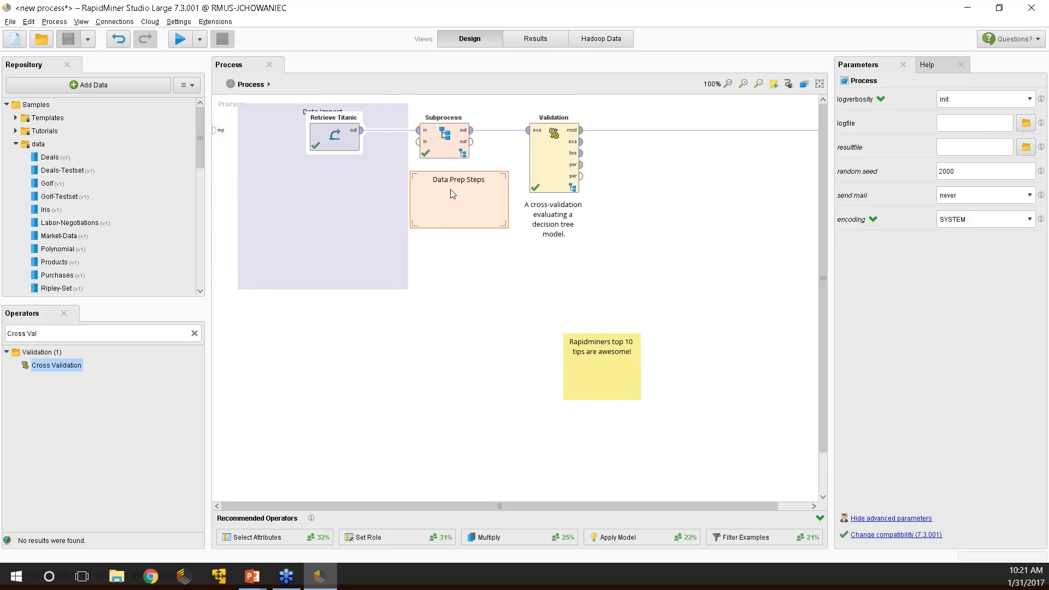
drag(509, 166, 524, 101)
drag(522, 226, 510, 284)
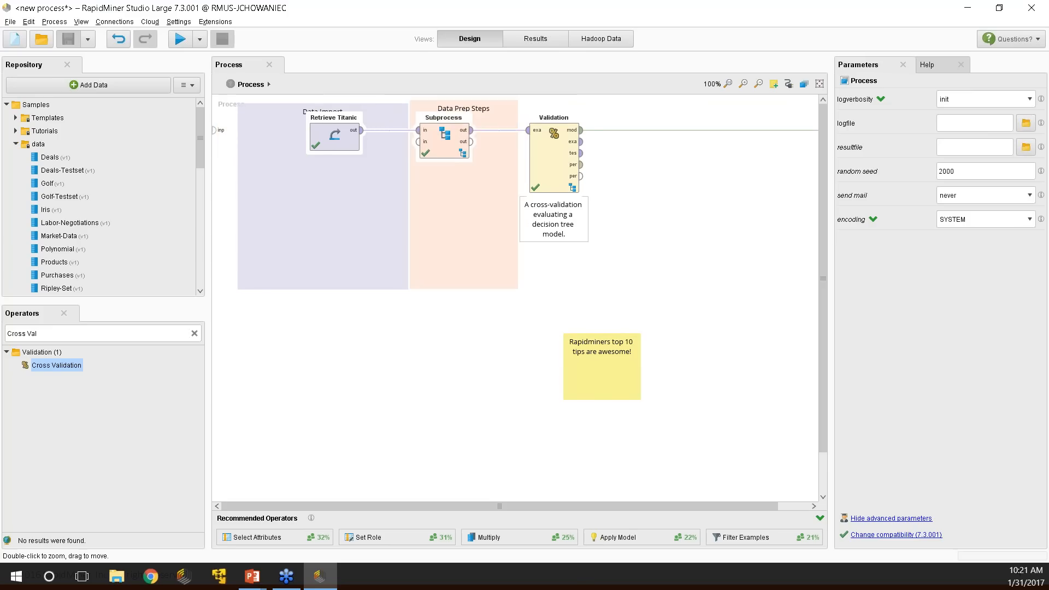
double_click(485, 122)
click(419, 302)
click(434, 302)
click(449, 303)
click(434, 303)
click(419, 303)
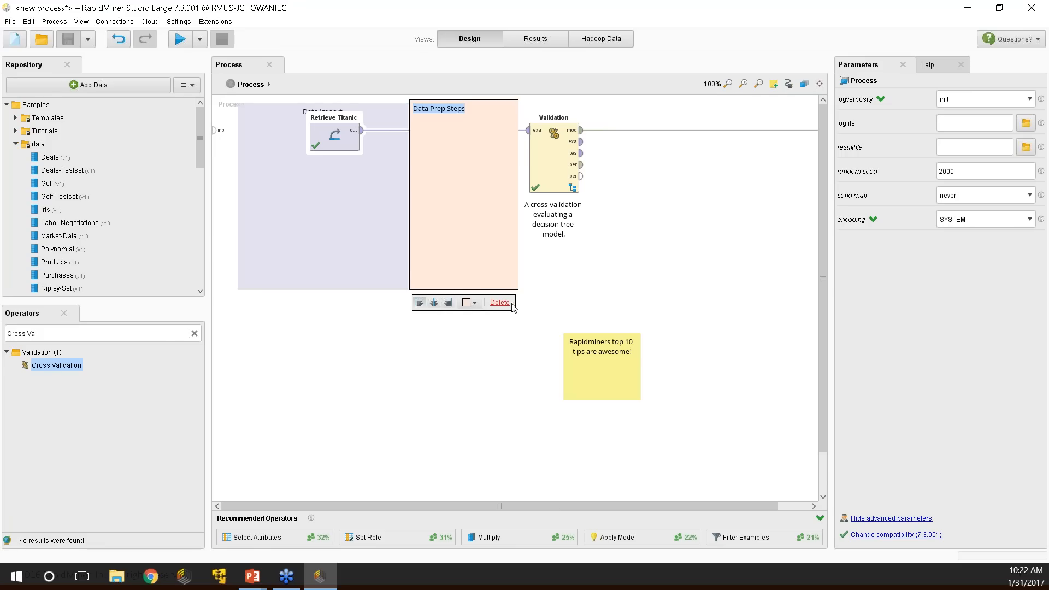
click(694, 282)
Attach the comment beneath Subprocess as a caption, then check the Subprocess and Validation parameters.
drag(475, 201, 452, 160)
click(466, 218)
click(454, 143)
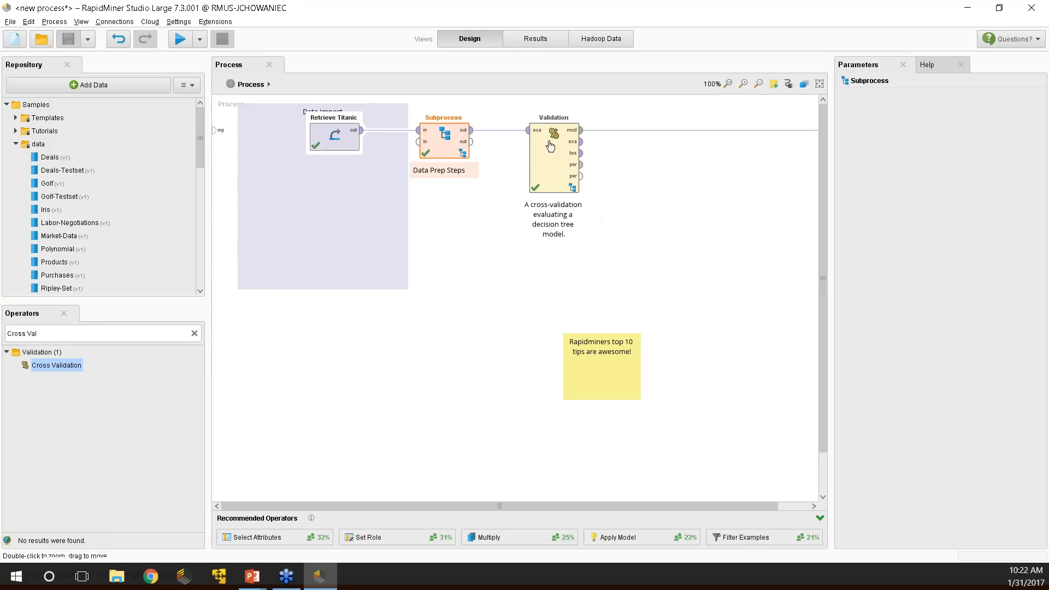
click(567, 156)
Reposition Retrieve Titanic and delete the Data Import group note.
drag(335, 136, 298, 125)
click(267, 191)
key(Delete)
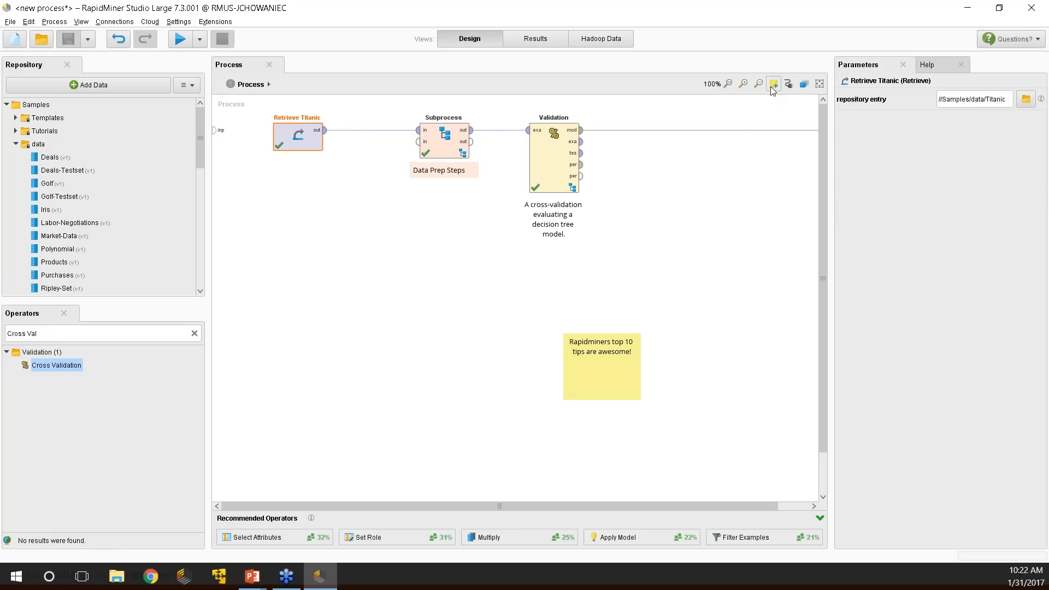
Attach a new lavender comment to Retrieve Titanic.
click(774, 83)
click(344, 201)
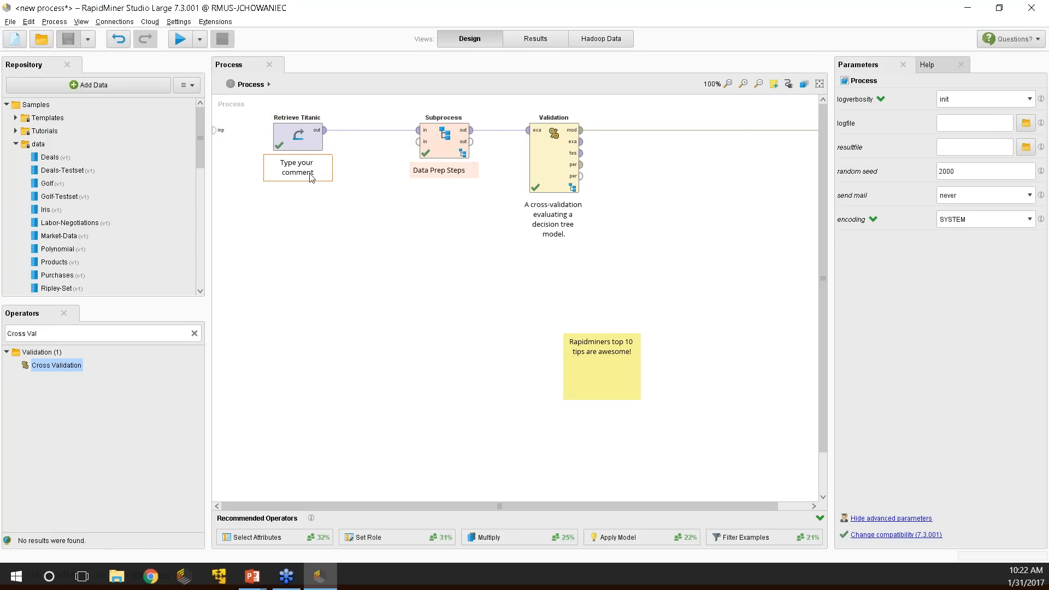
double_click(312, 177)
click(304, 140)
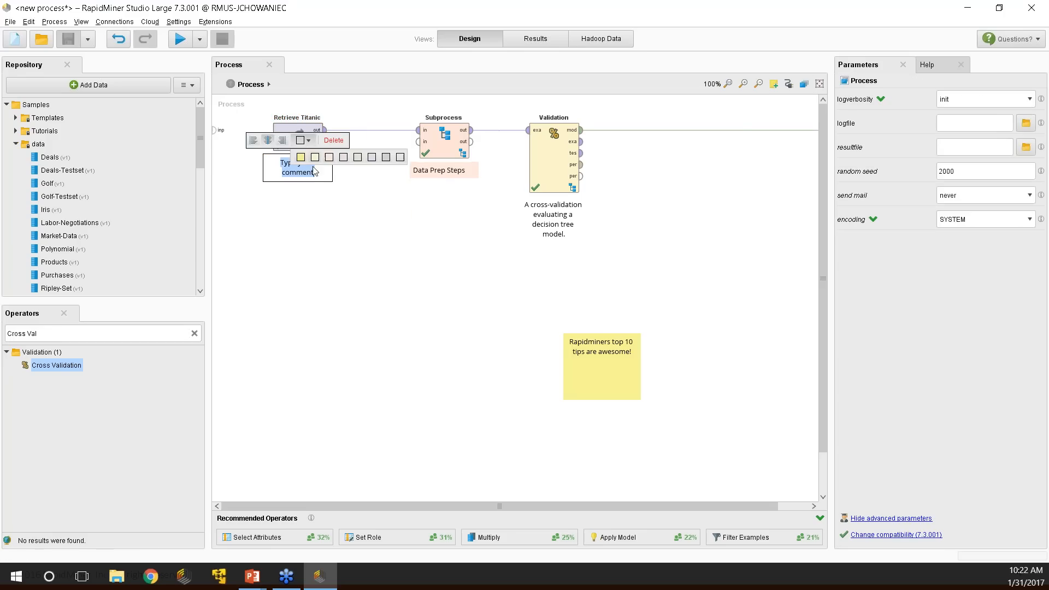
click(371, 157)
click(350, 255)
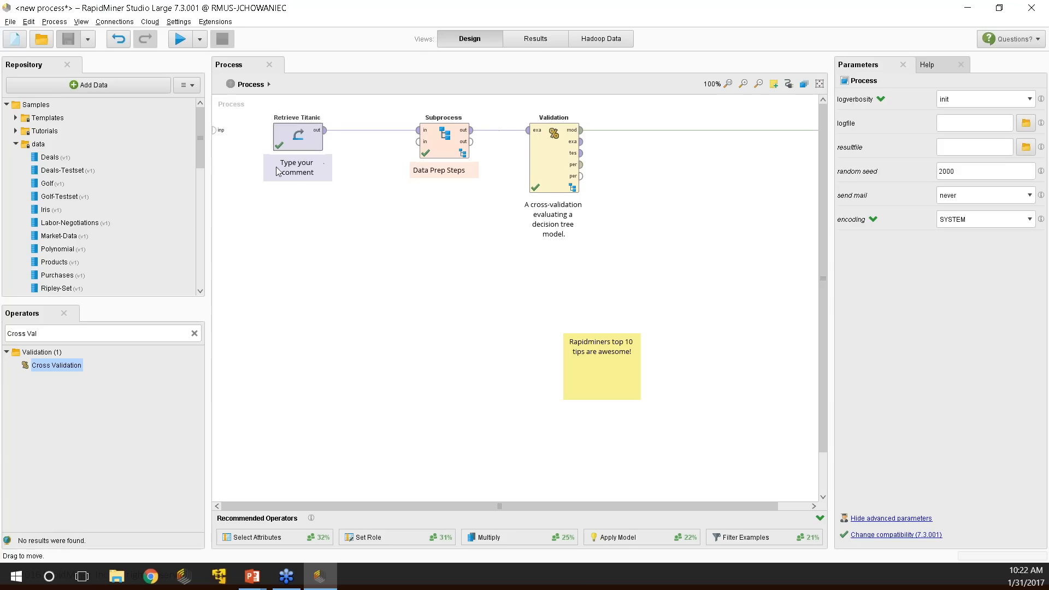
Check Retrieve Titanic's parameters and collapse the data and Samples repository folders.
click(304, 175)
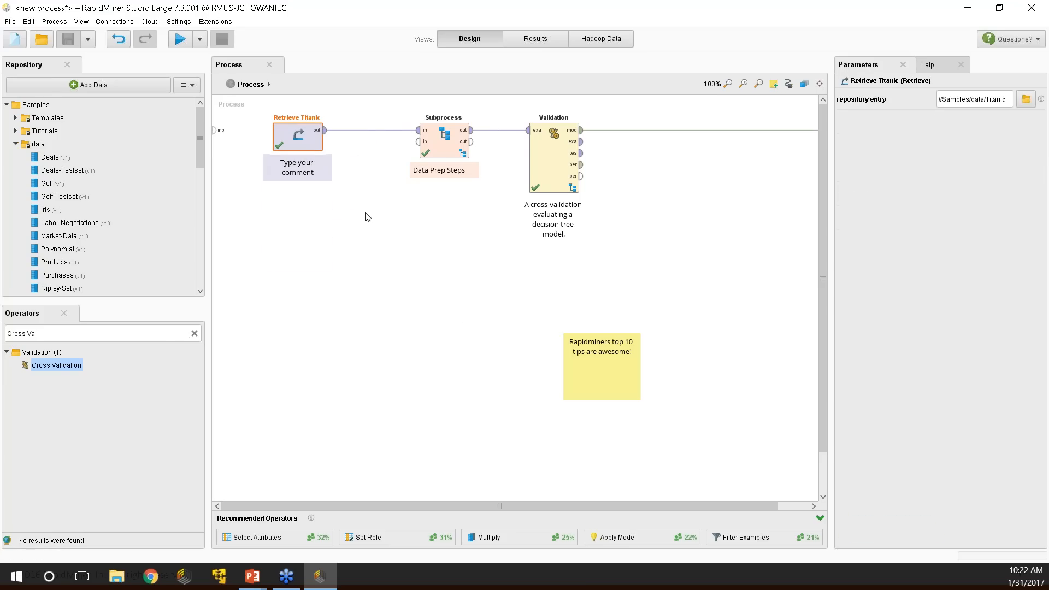
mouse_move(201, 137)
mouse_down()
mouse_move(204, 178)
mouse_move(207, 122)
mouse_up()
click(16, 144)
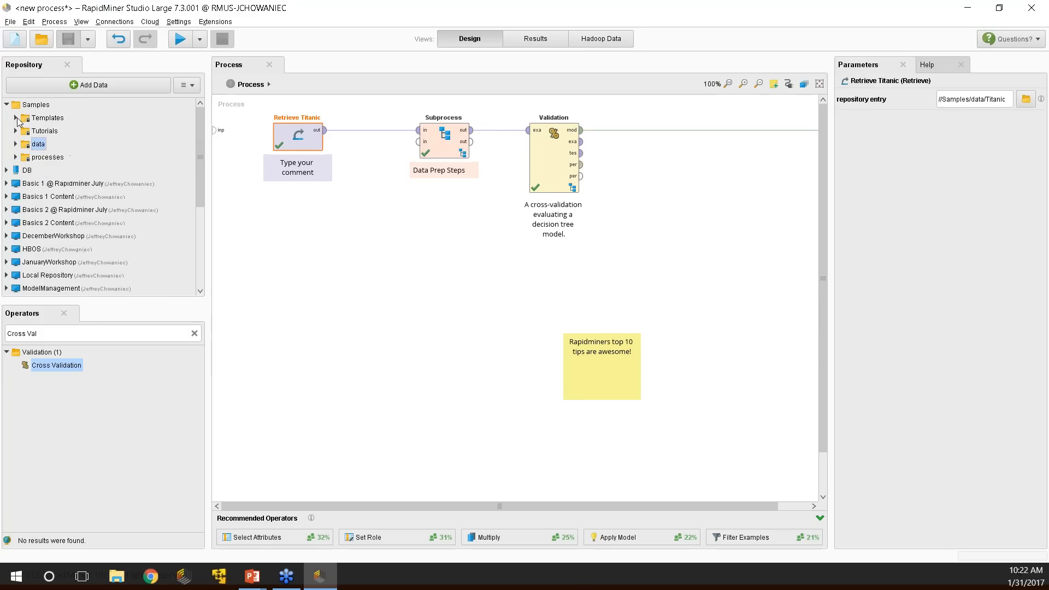
click(6, 105)
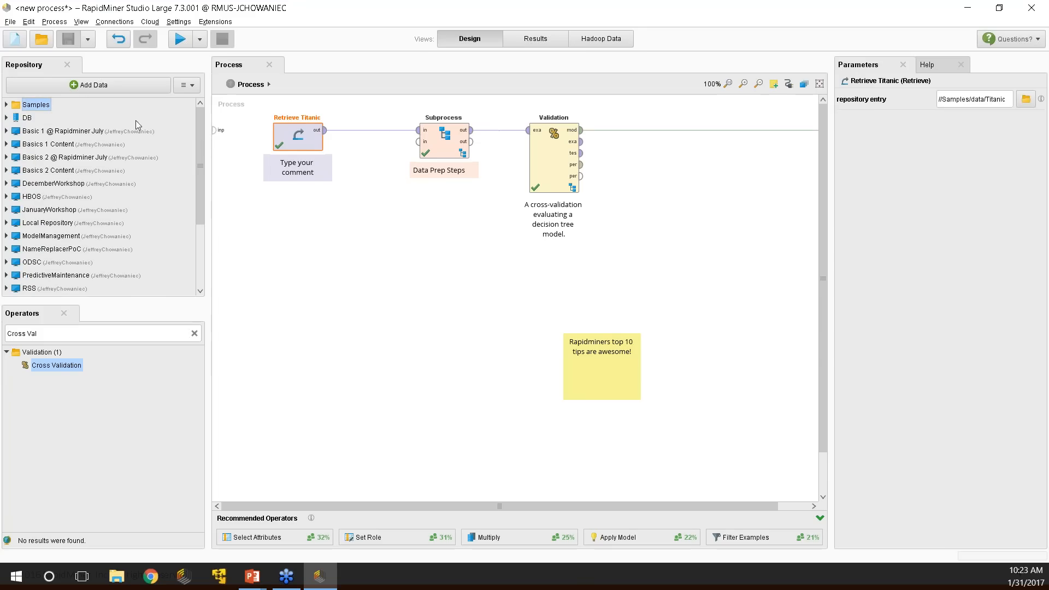
Create a new local repository with the alias Top10Tips from the Repository panel menu.
click(188, 85)
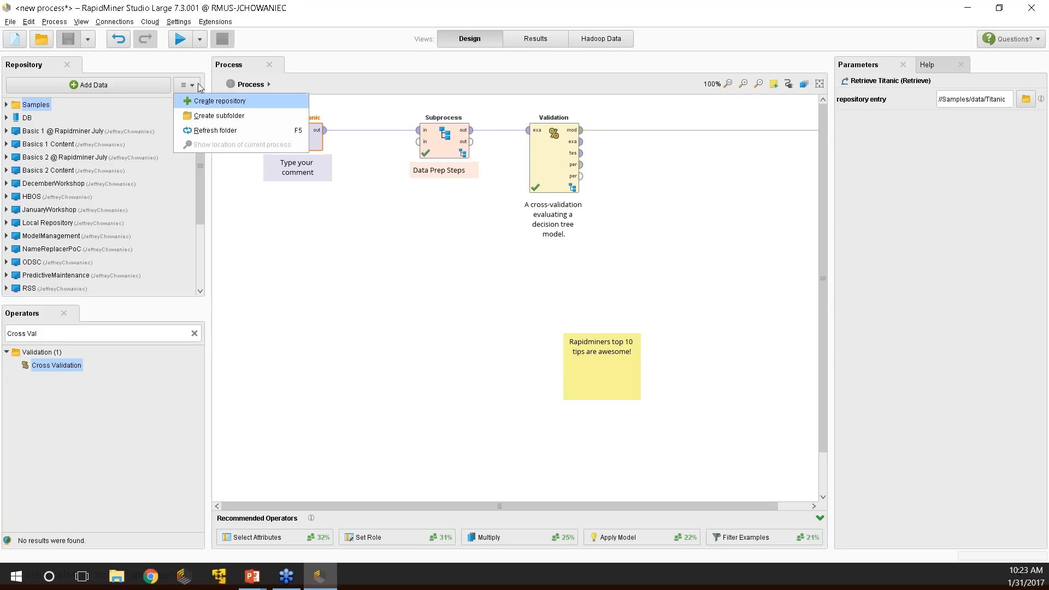
click(186, 86)
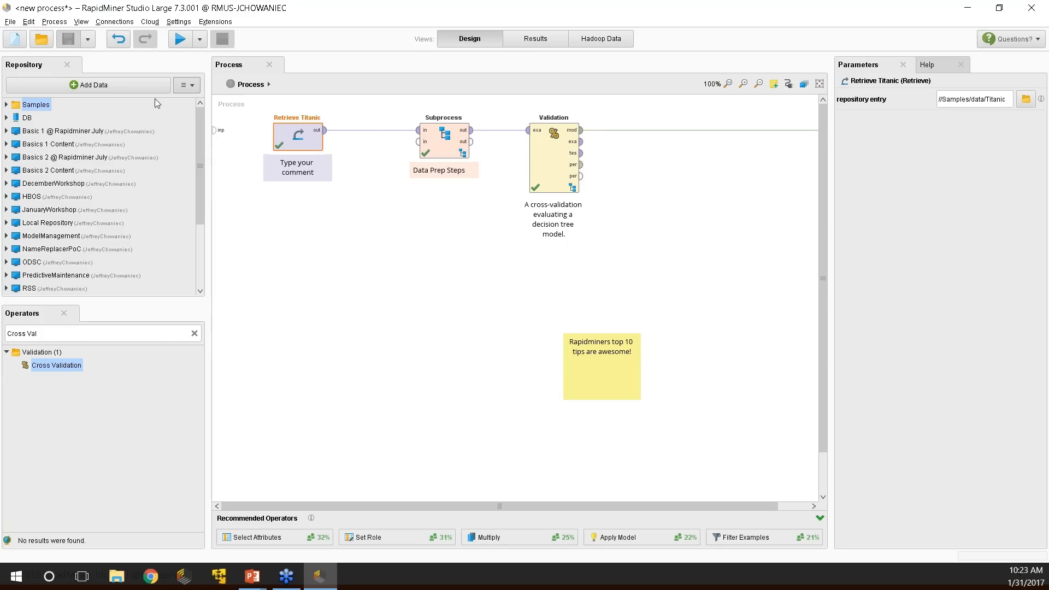
click(186, 86)
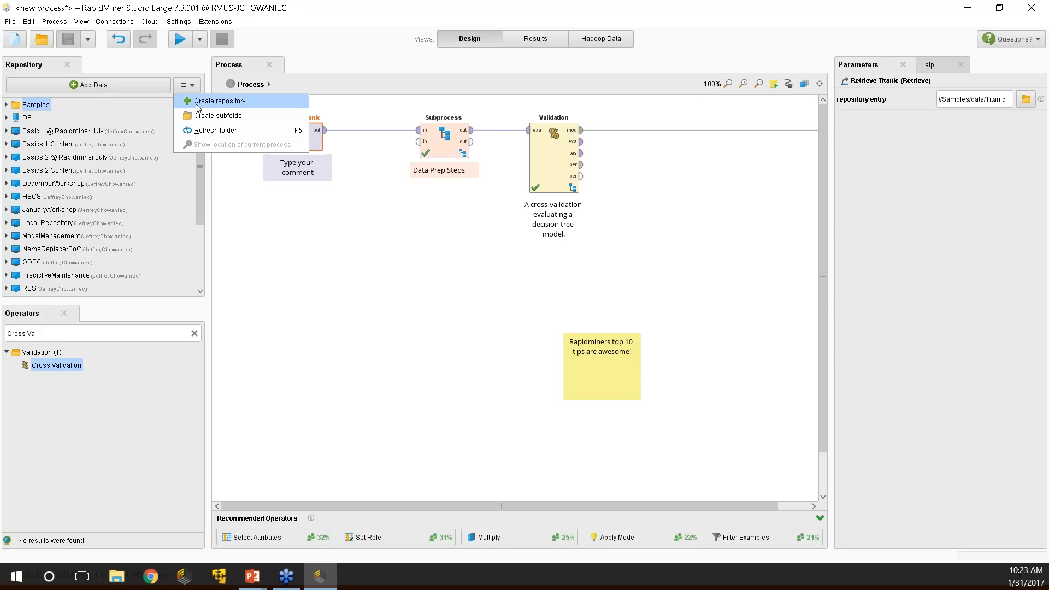
click(198, 103)
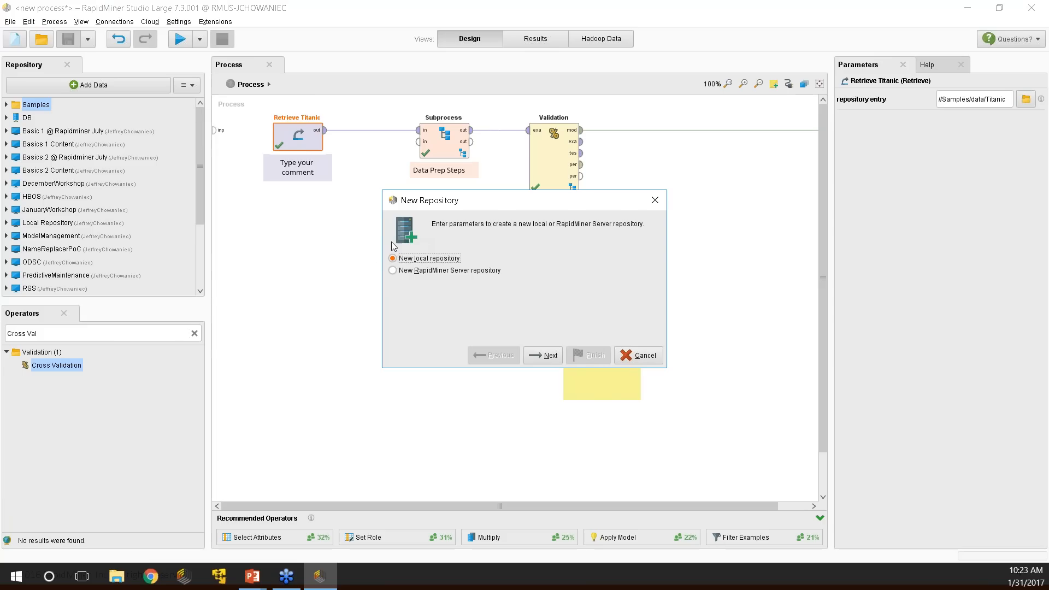
click(536, 353)
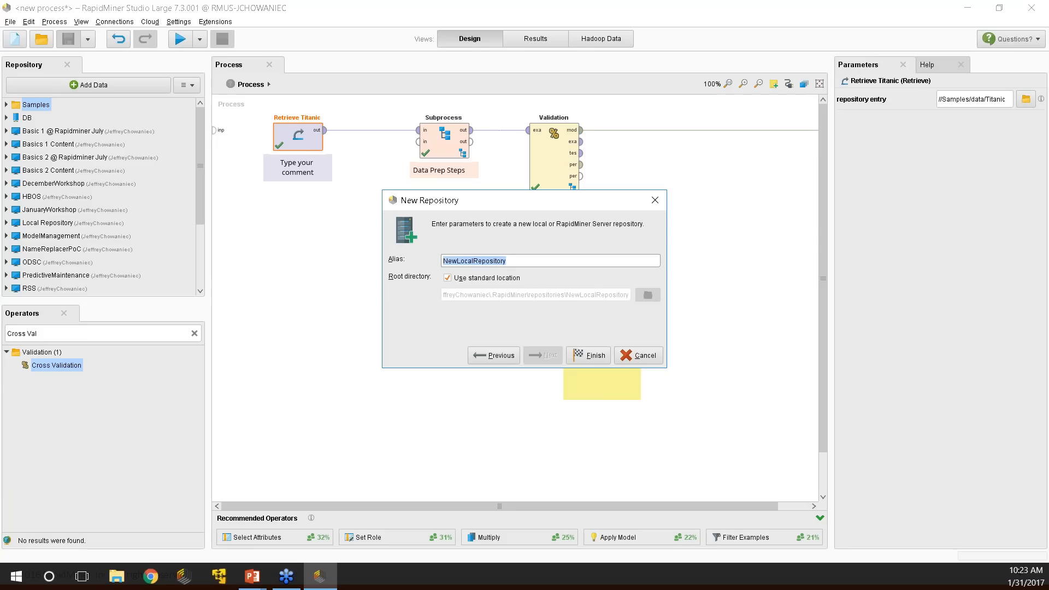
text(Top)
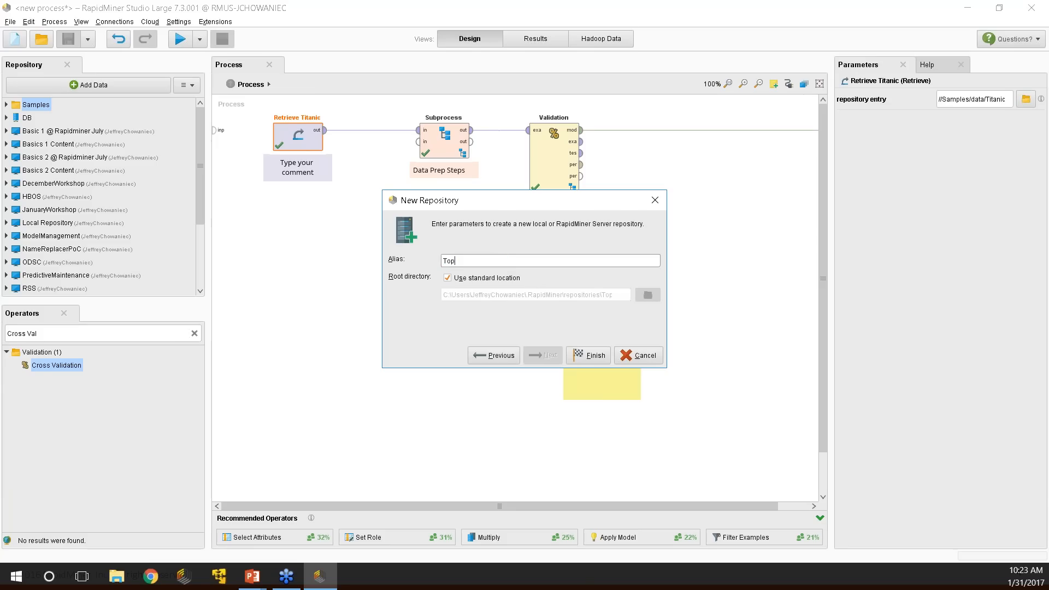
text(10Tips)
click(589, 356)
drag(196, 152, 193, 111)
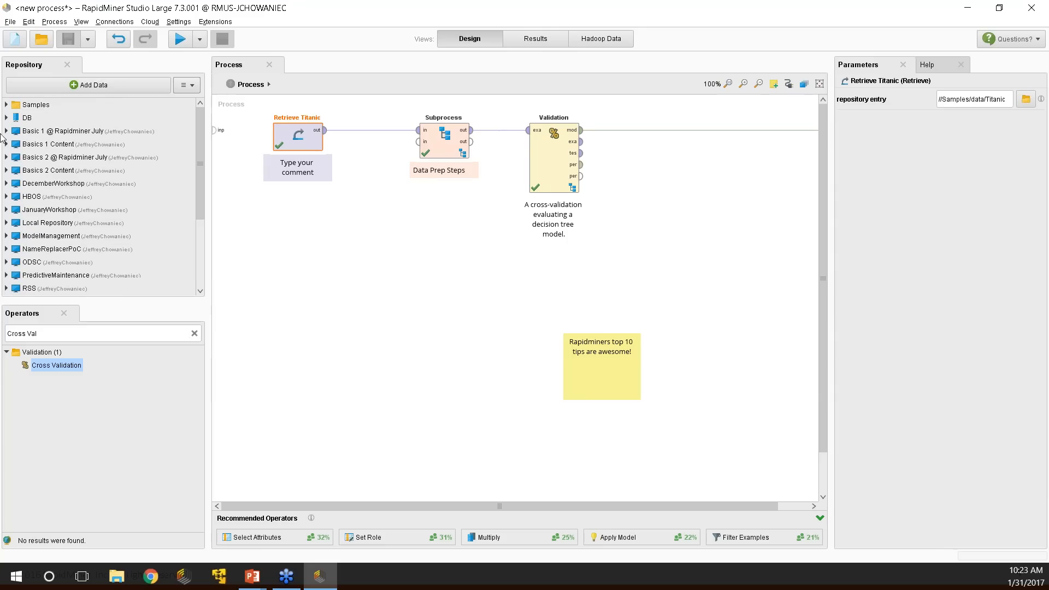
scroll(147, 230, down, 3)
click(53, 250)
click(46, 261)
click(5, 259)
scroll(195, 251, down, 2)
right_click(32, 224)
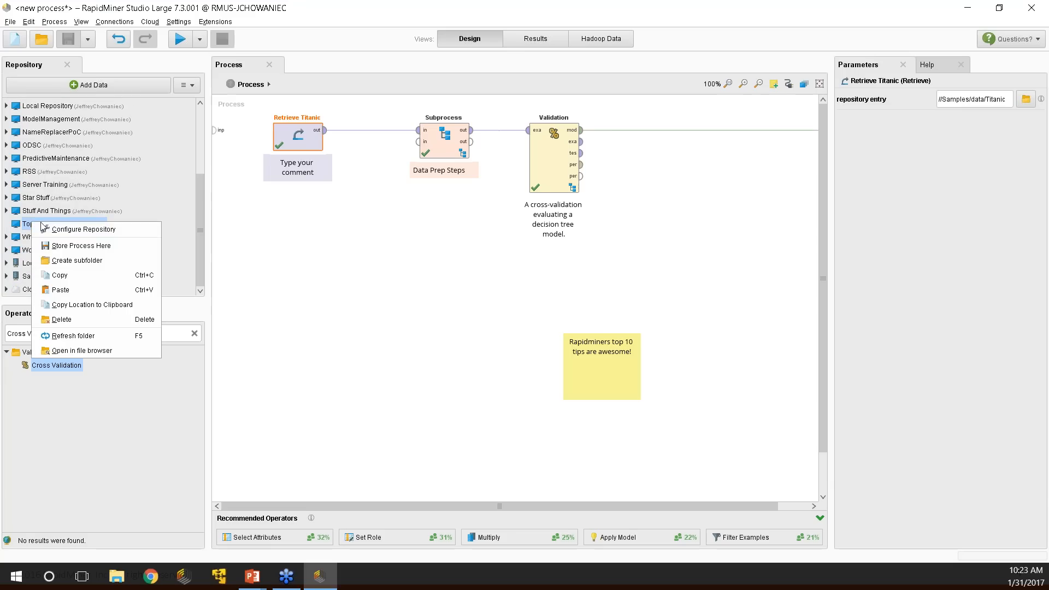
click(79, 260)
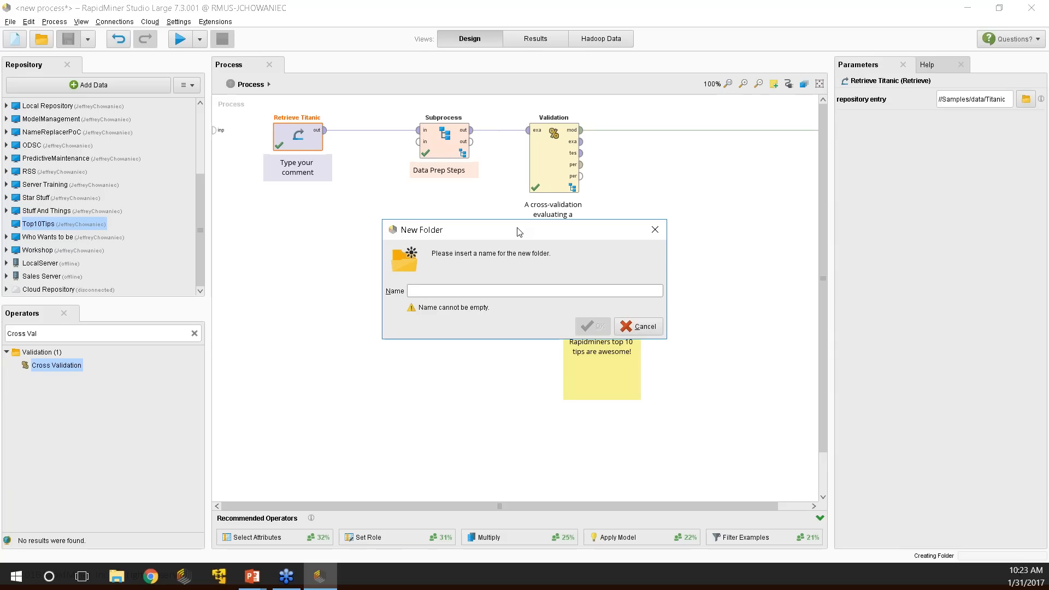
text(P)
key(BackSpace)
text(Data)
click(594, 327)
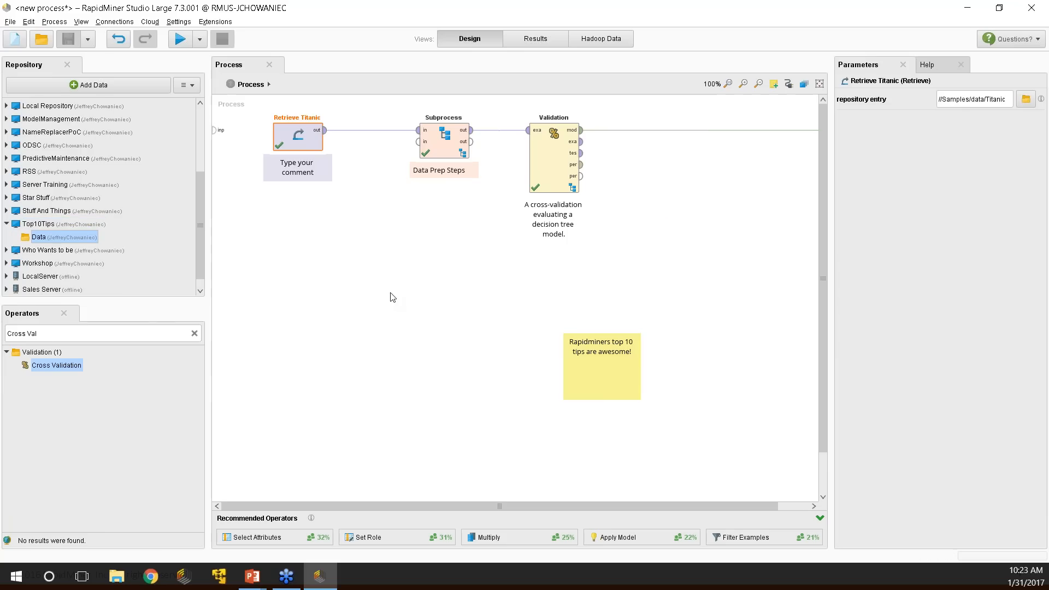
right_click(44, 225)
click(77, 263)
text(Proce)
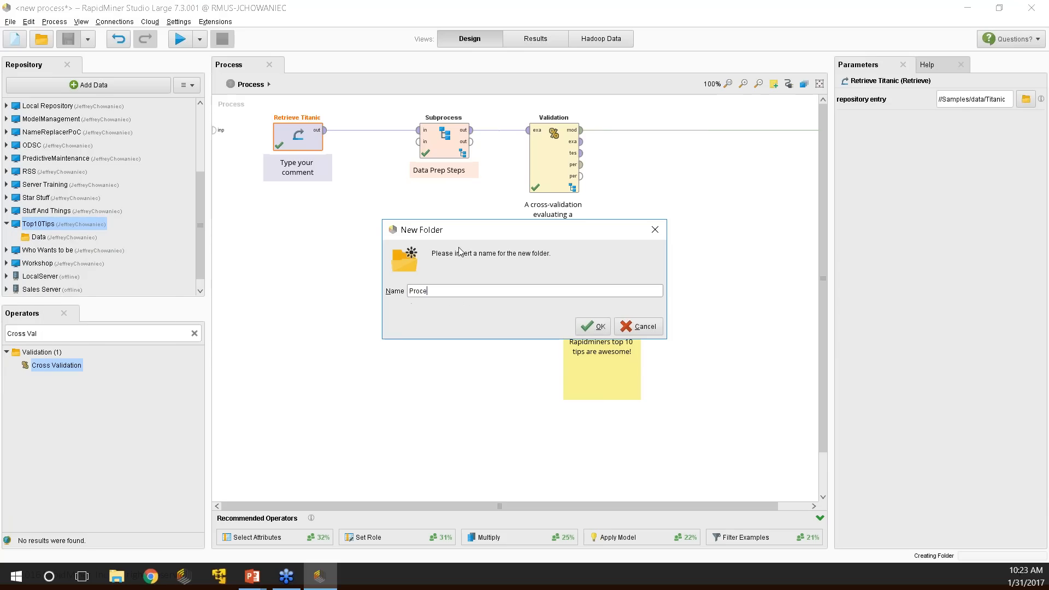
text(ss Folders)
click(593, 326)
right_click(45, 225)
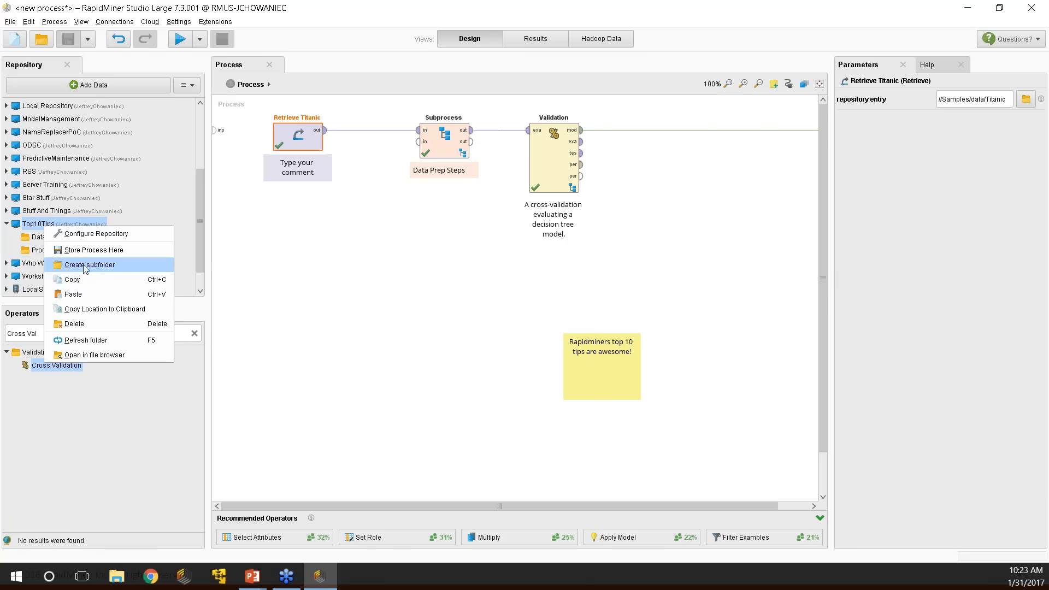
click(86, 266)
text(Results)
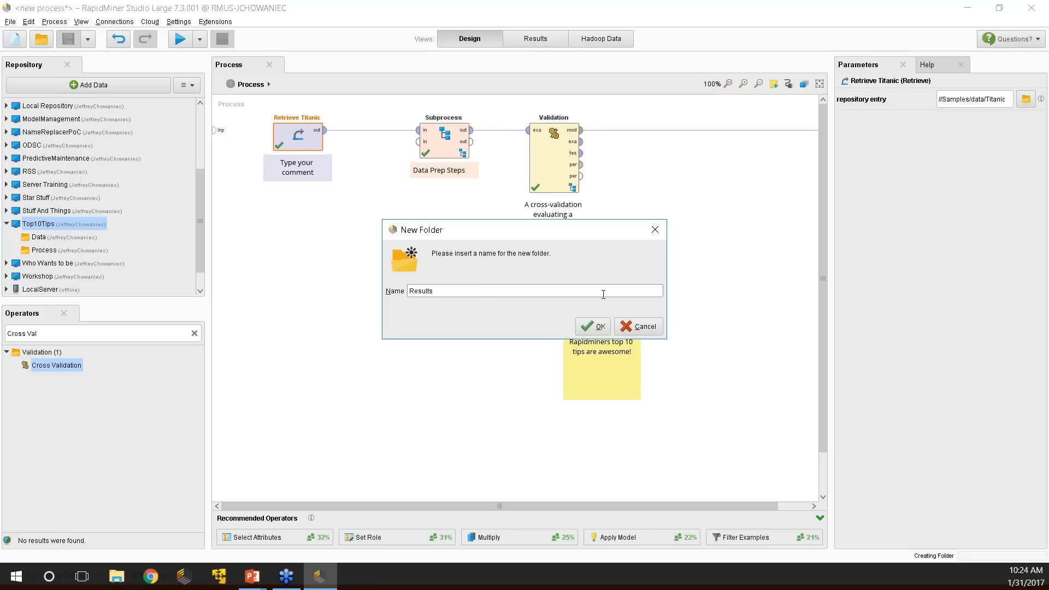
click(592, 326)
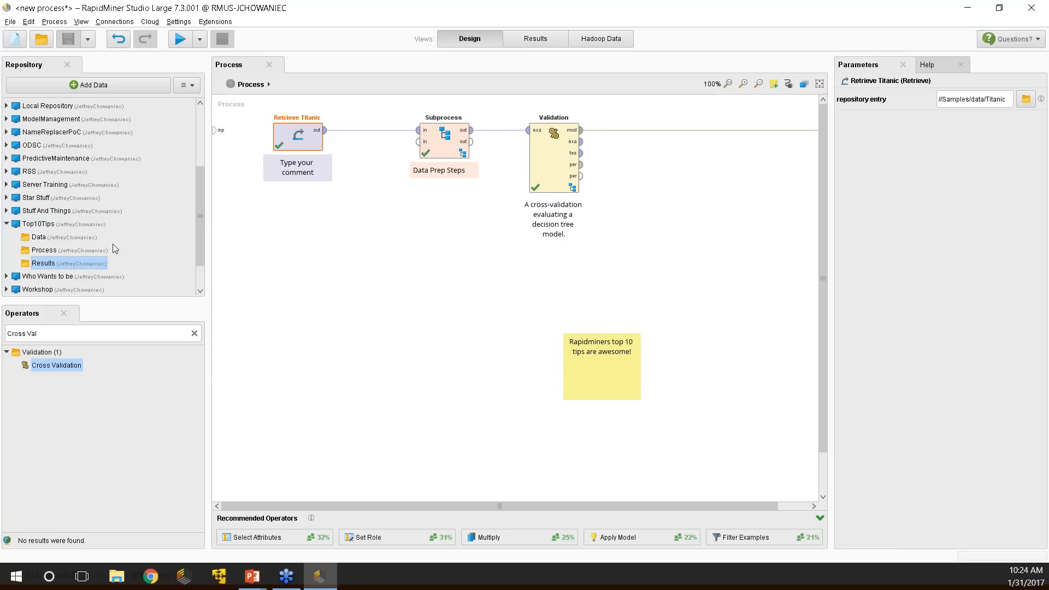
click(59, 252)
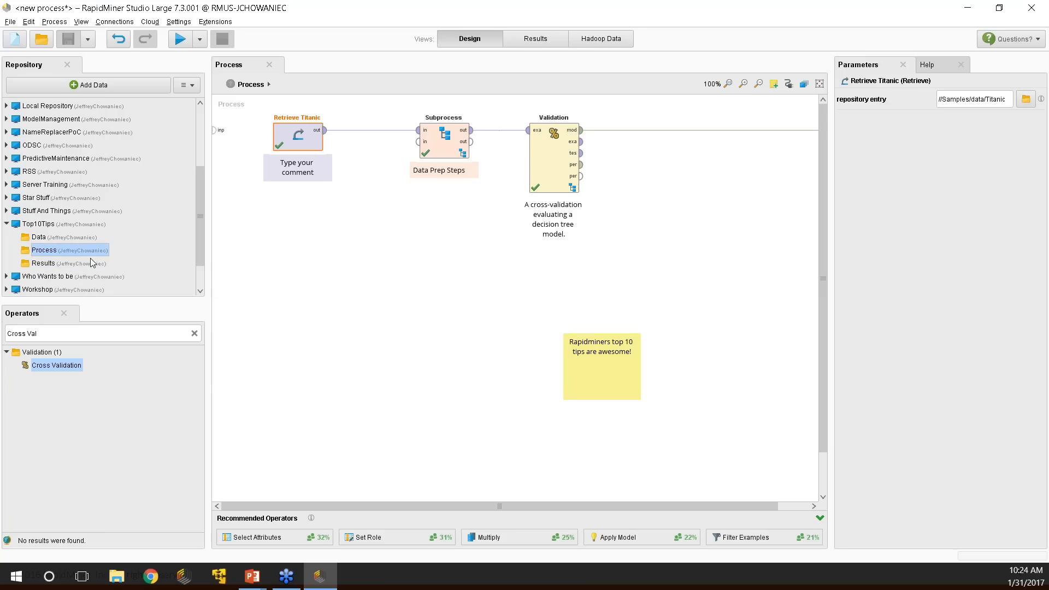
Store the Titanic process in the Top10Tips Process folder as 01TitanicDT.
right_click(71, 253)
click(103, 258)
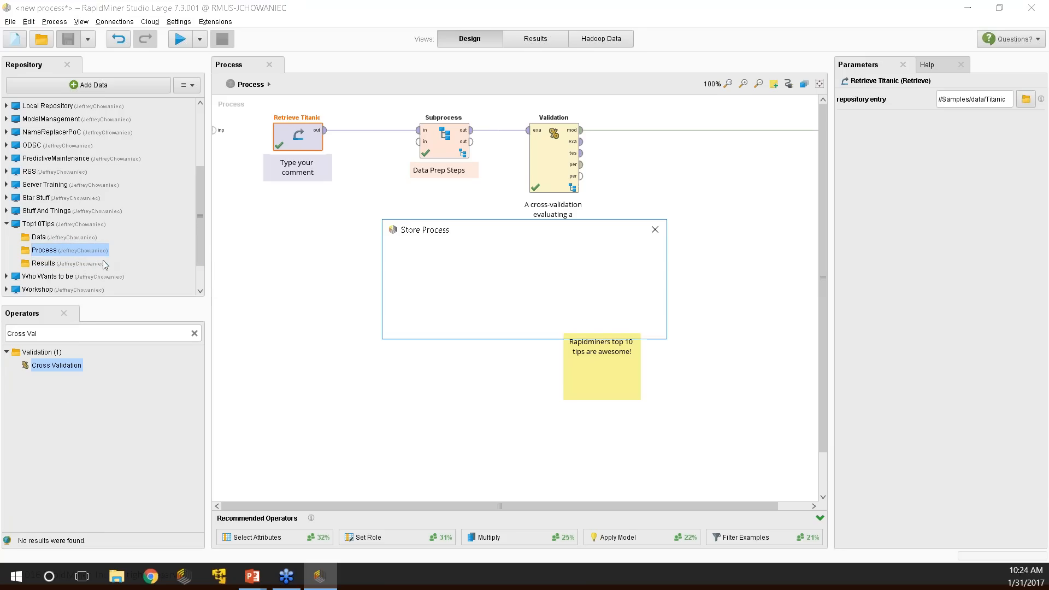
text(01)
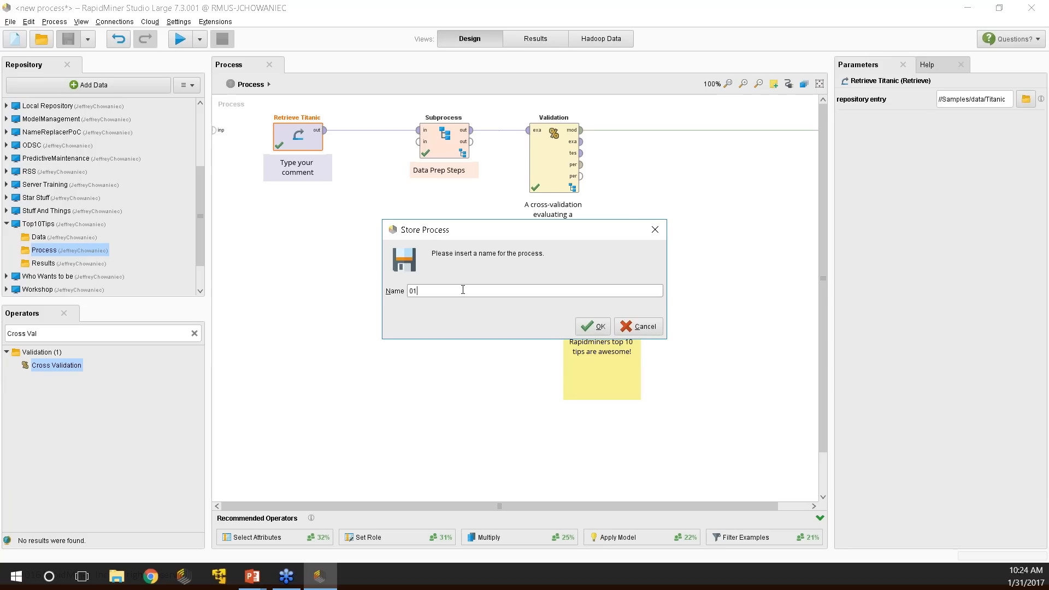
text(icDT)
key(Return)
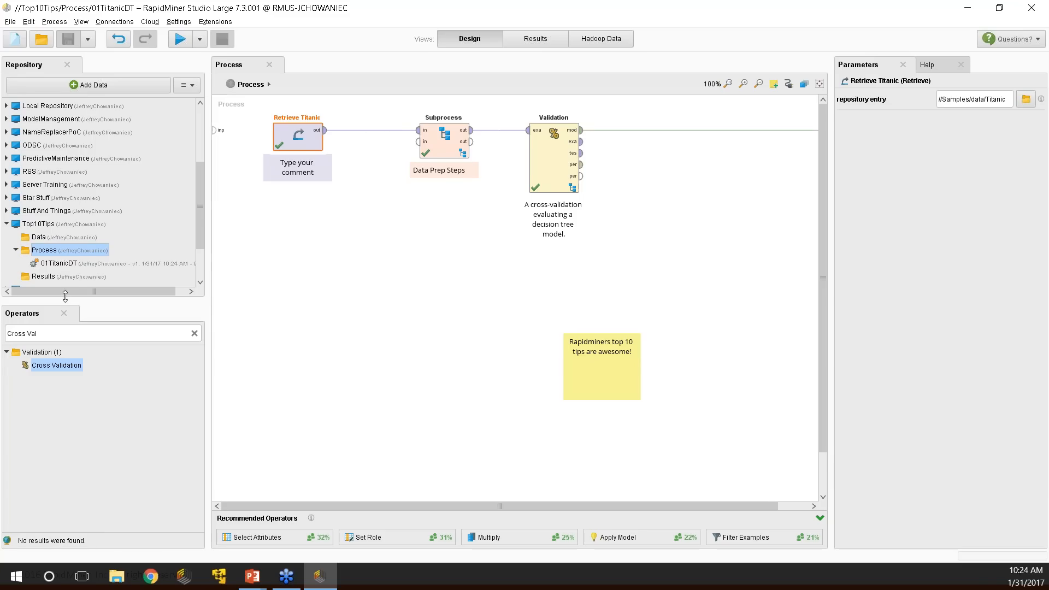
scroll(113, 241, down, 1)
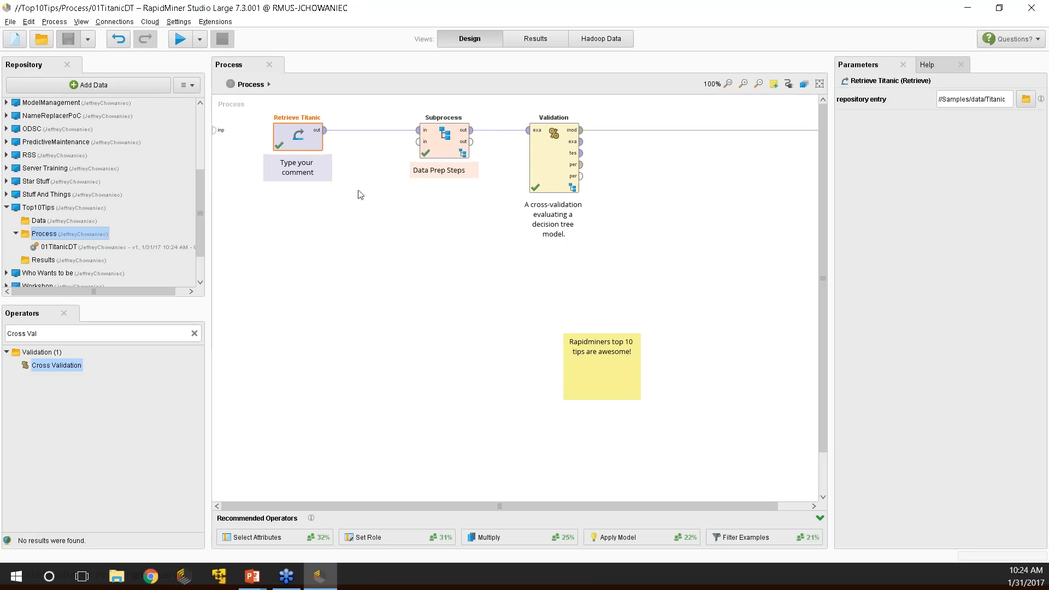
click(55, 224)
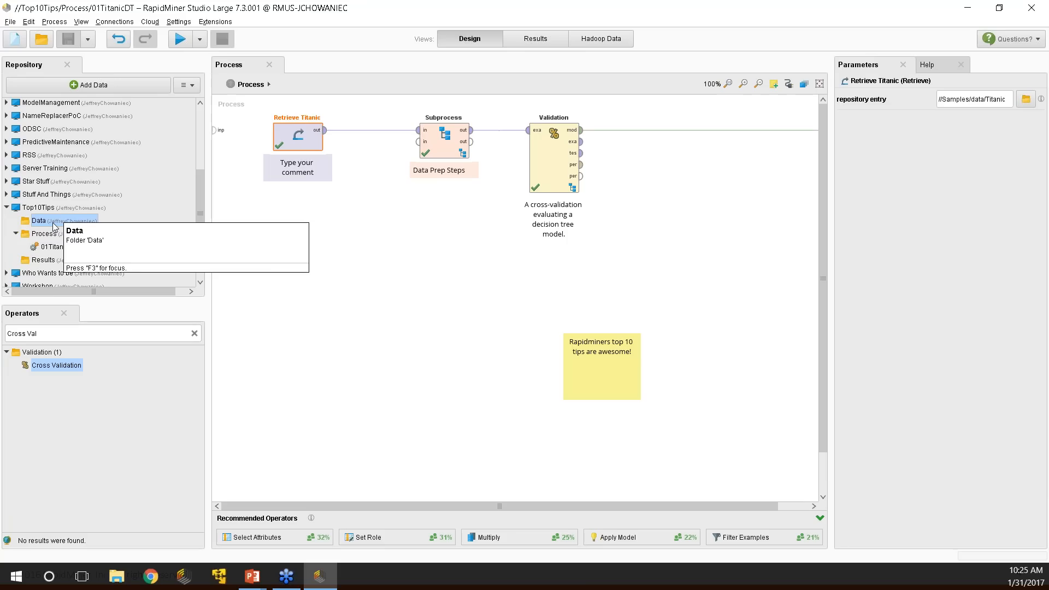
click(47, 261)
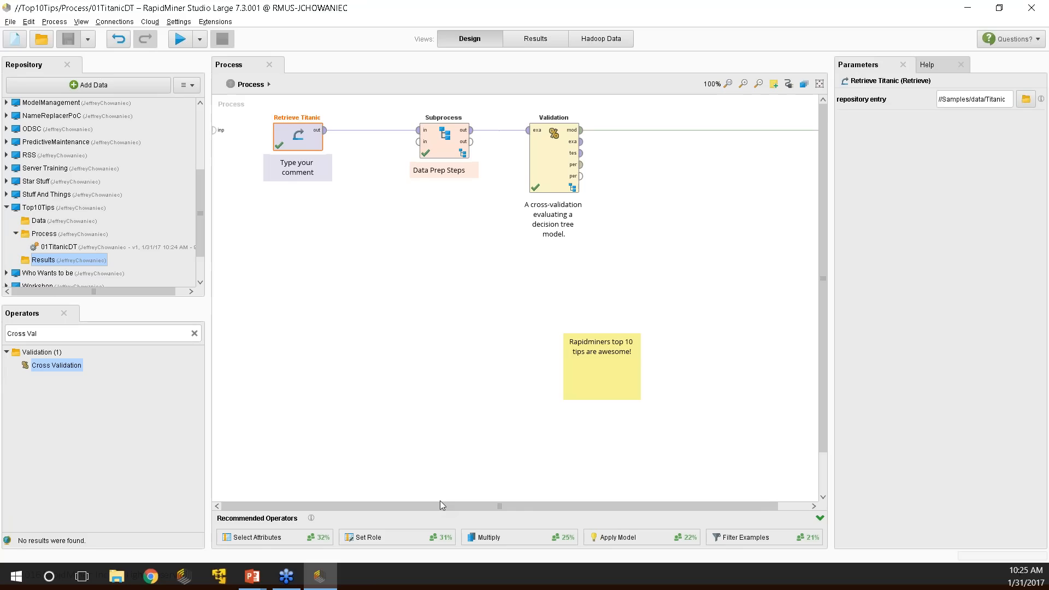
key(alt+Tab)
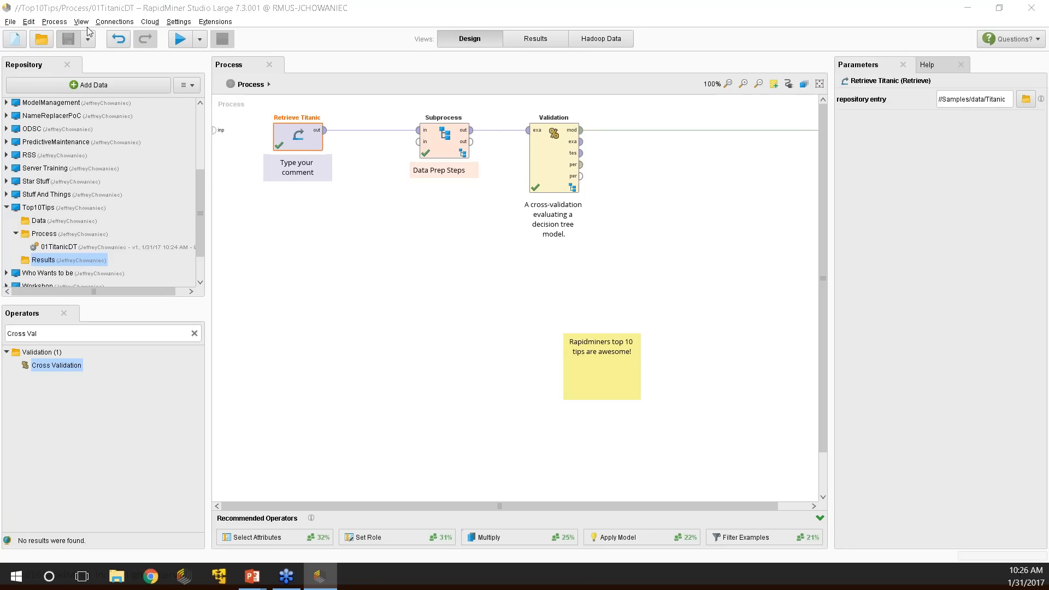
click(11, 22)
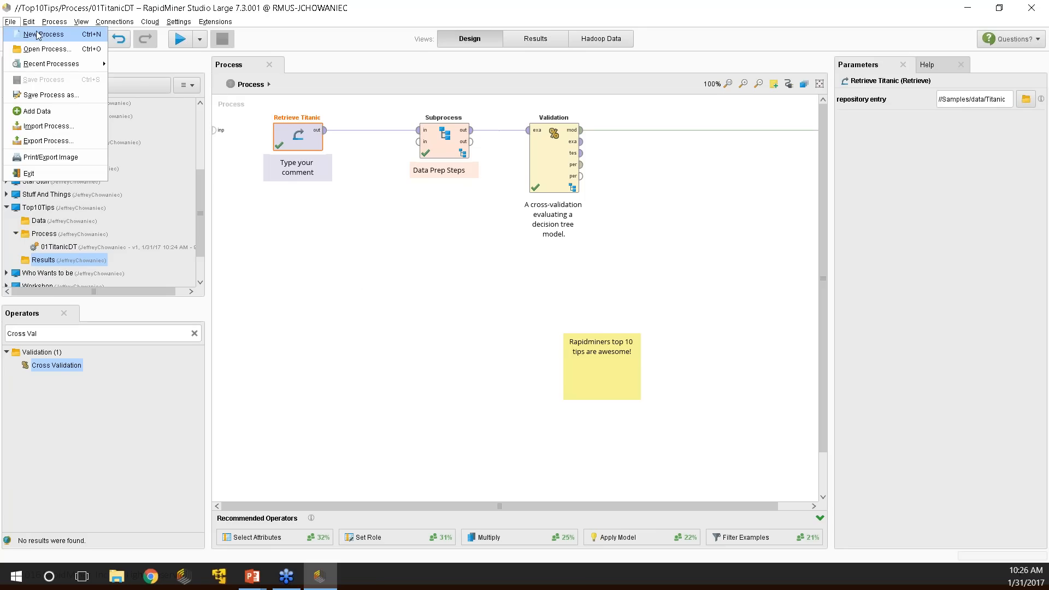
click(43, 141)
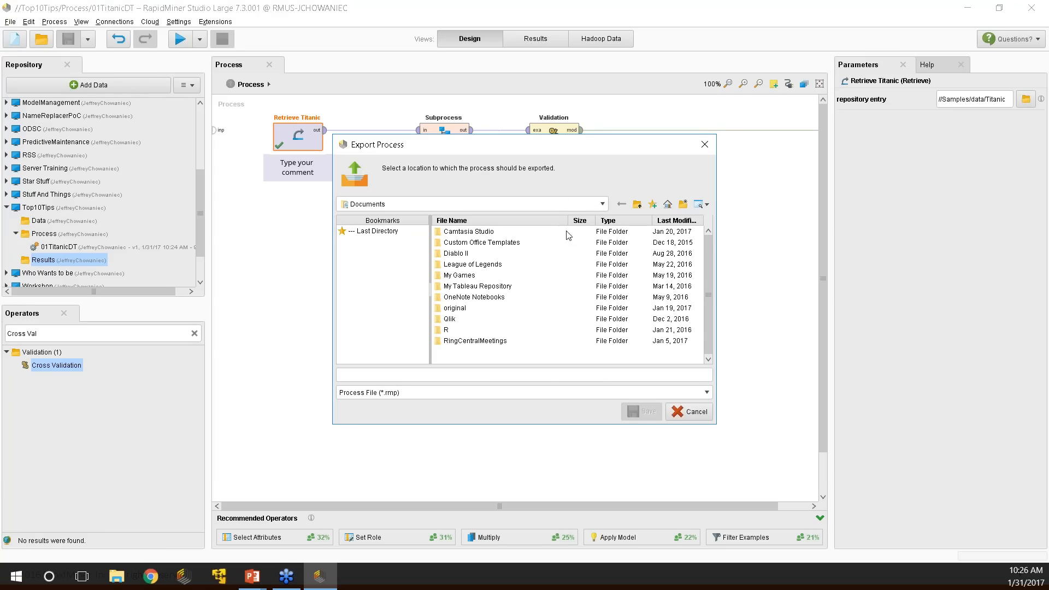
click(679, 416)
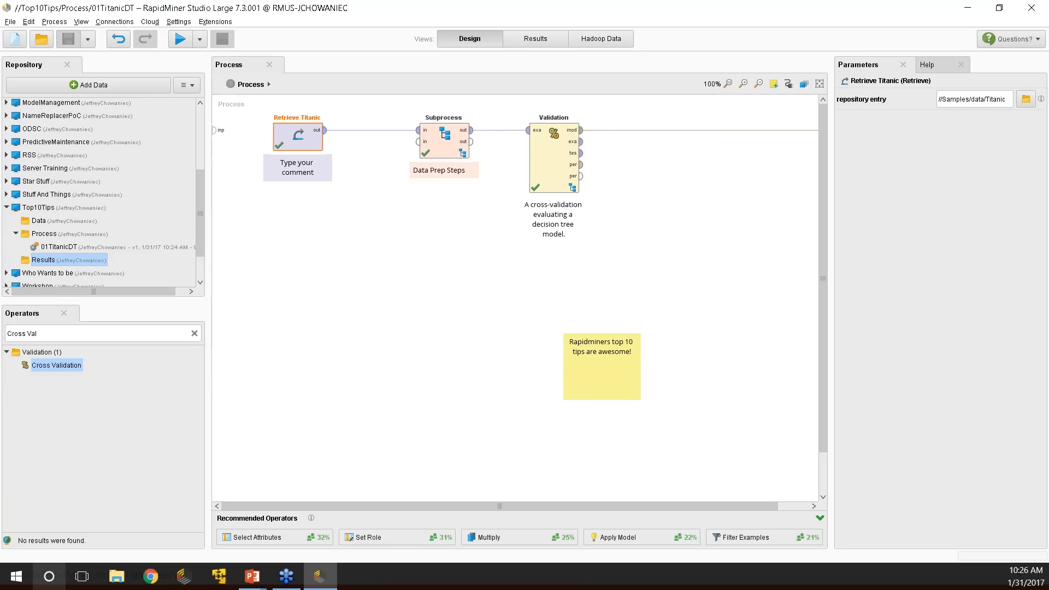
click(118, 579)
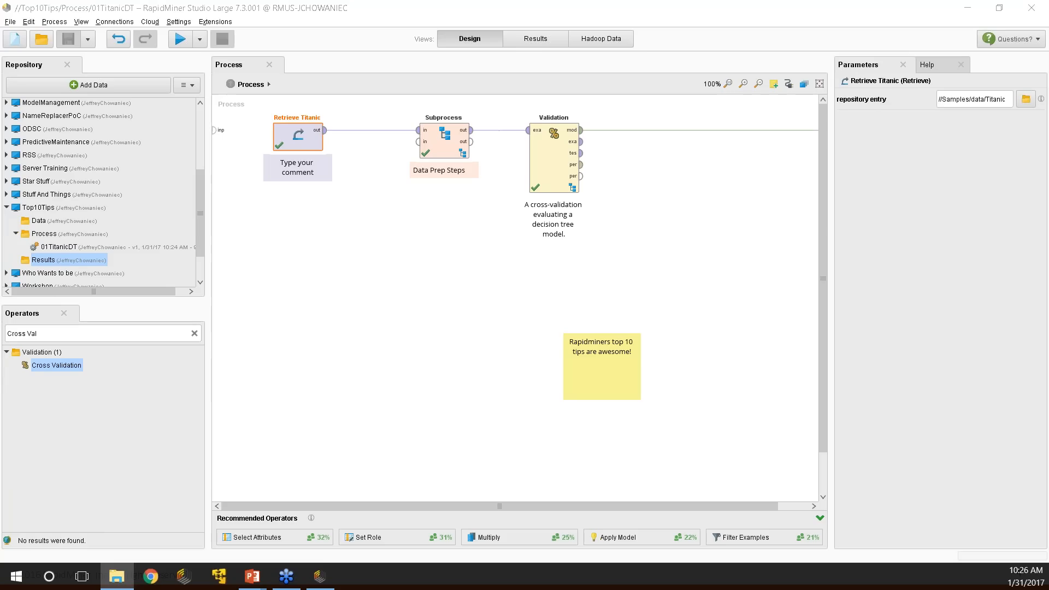
Open the Process folder on disk via .RapidMiner, repositories and Top10Tips.
key(super+e)
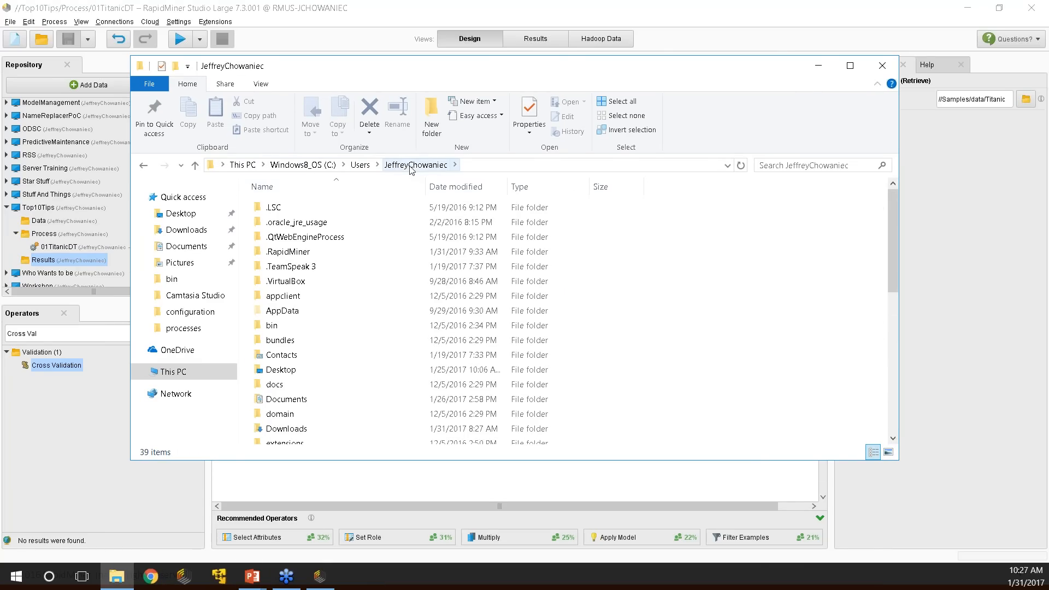
double_click(290, 255)
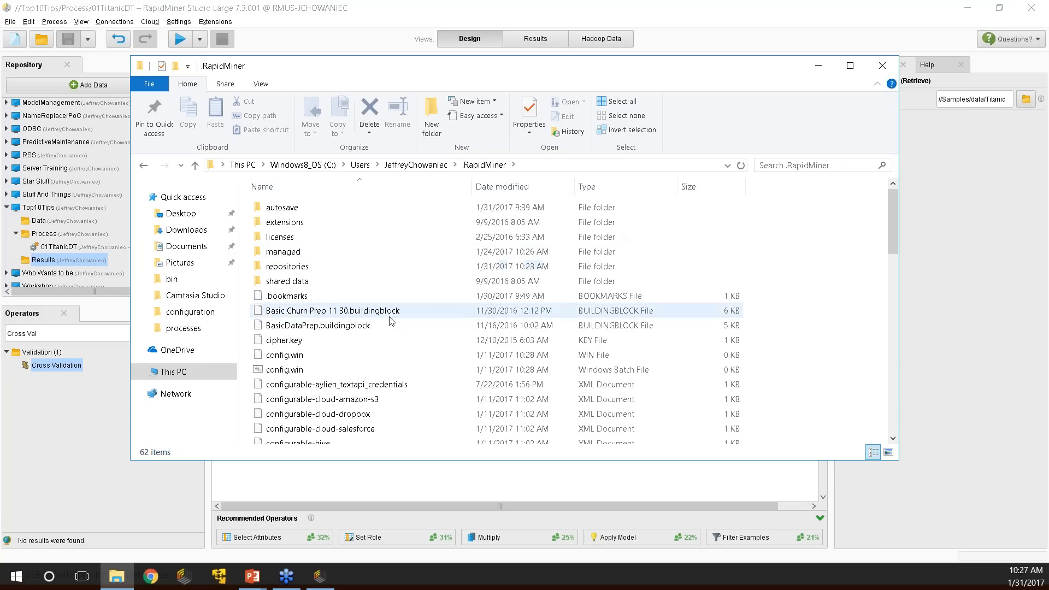
double_click(287, 266)
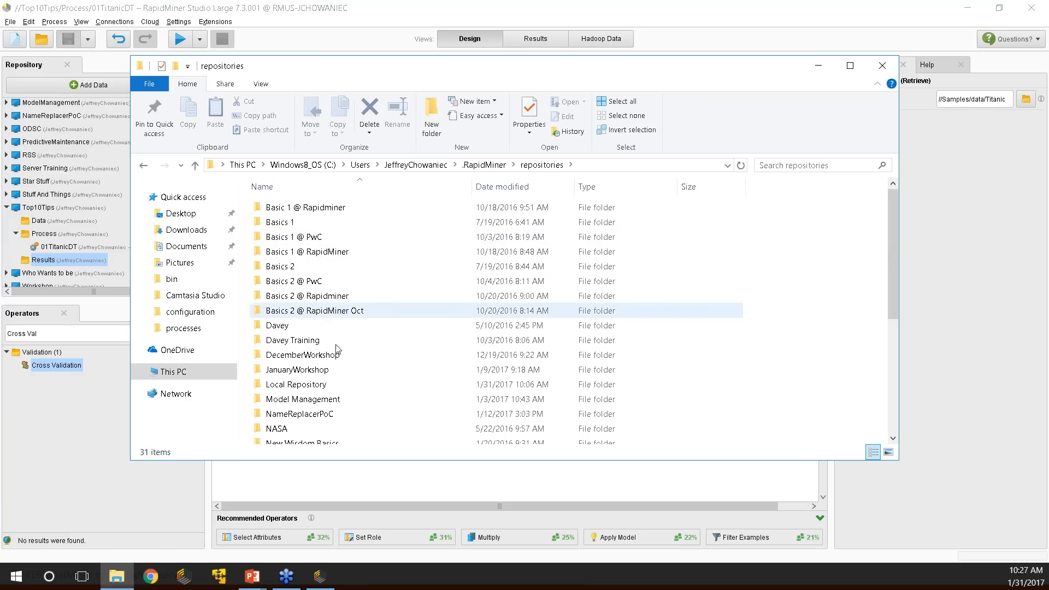
scroll(359, 377, down, 1)
scroll(358, 383, down, 4)
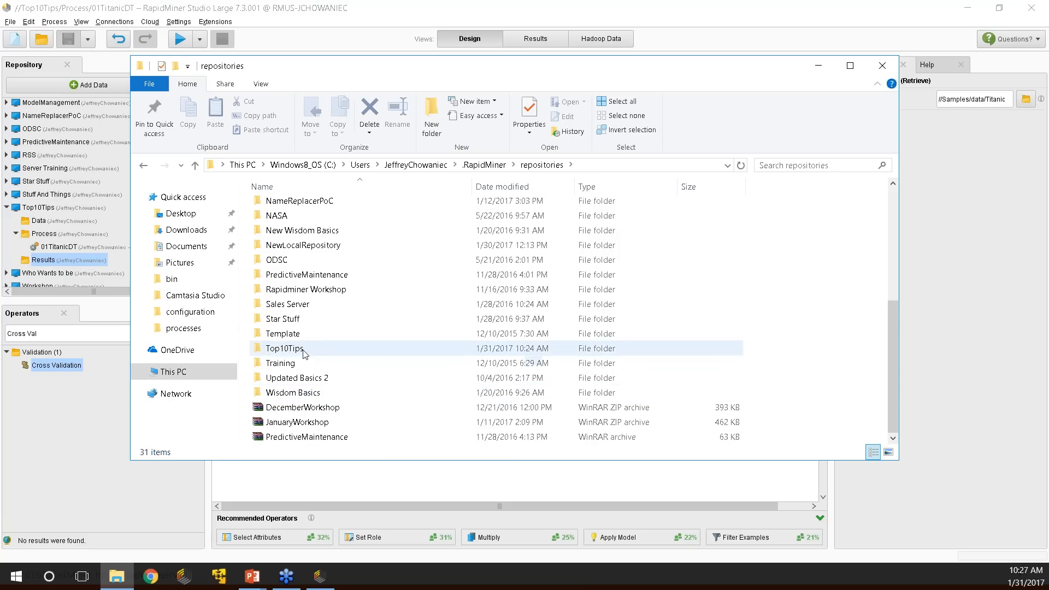
double_click(333, 348)
click(286, 224)
double_click(286, 224)
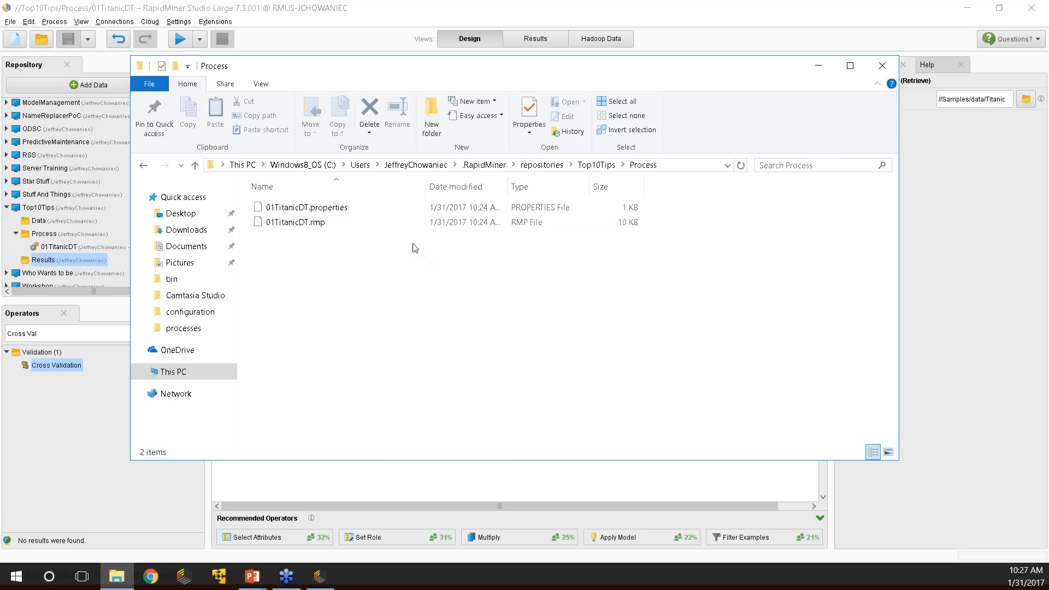
Inspect 01TitanicDT.properties and 01TitanicDT.rmp, starting then cancelling a rename of the .rmp file.
click(273, 212)
click(322, 223)
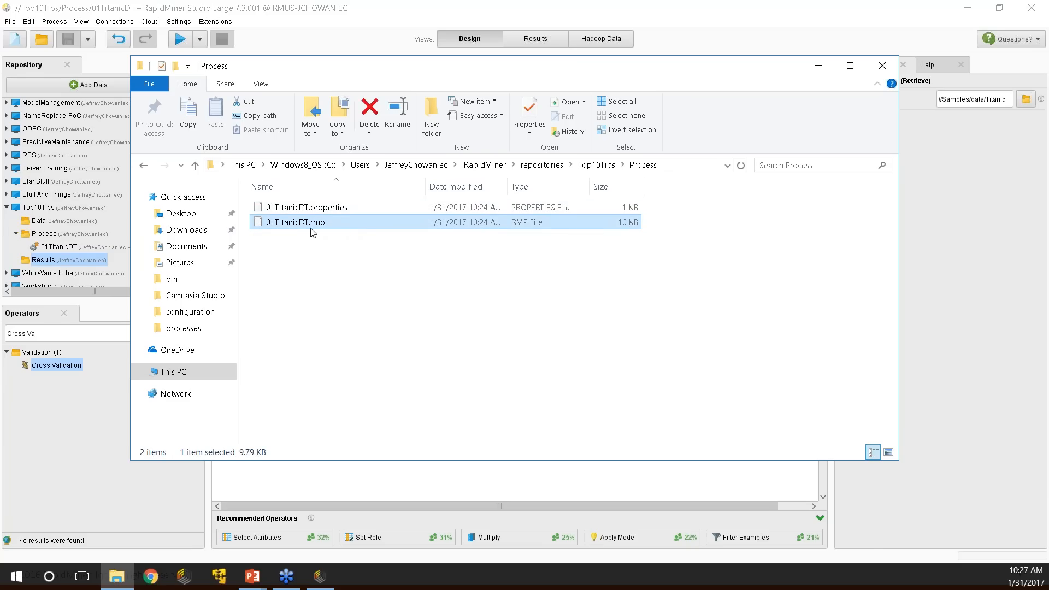
key(F2)
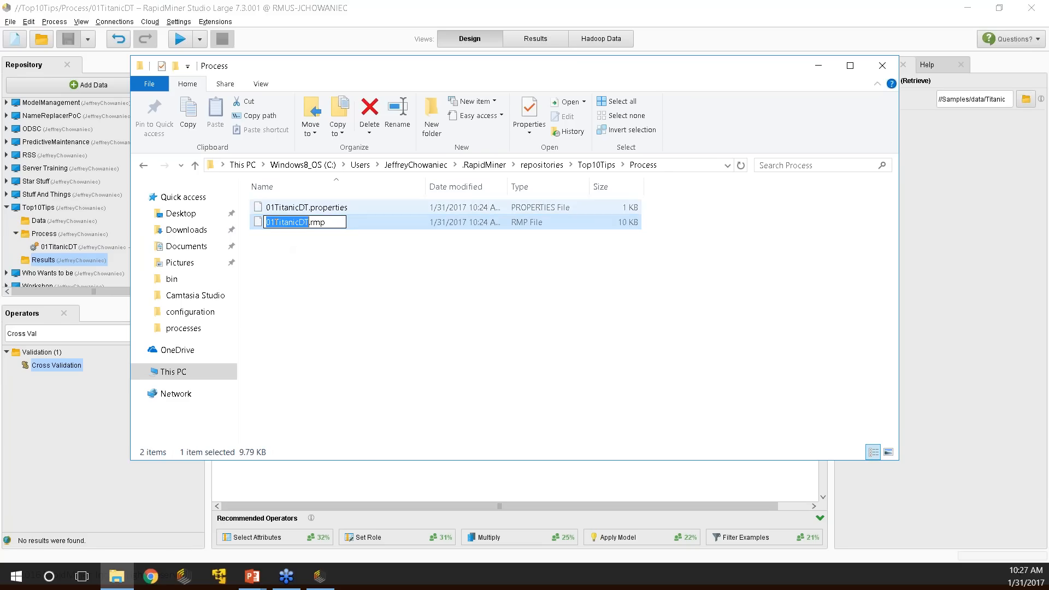
click(351, 265)
click(324, 224)
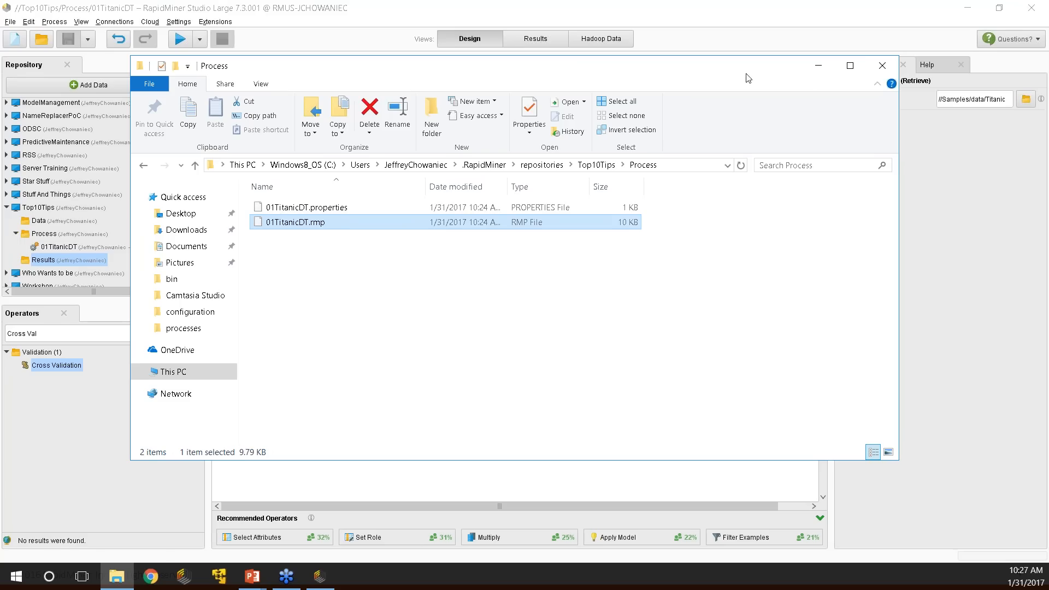
click(11, 22)
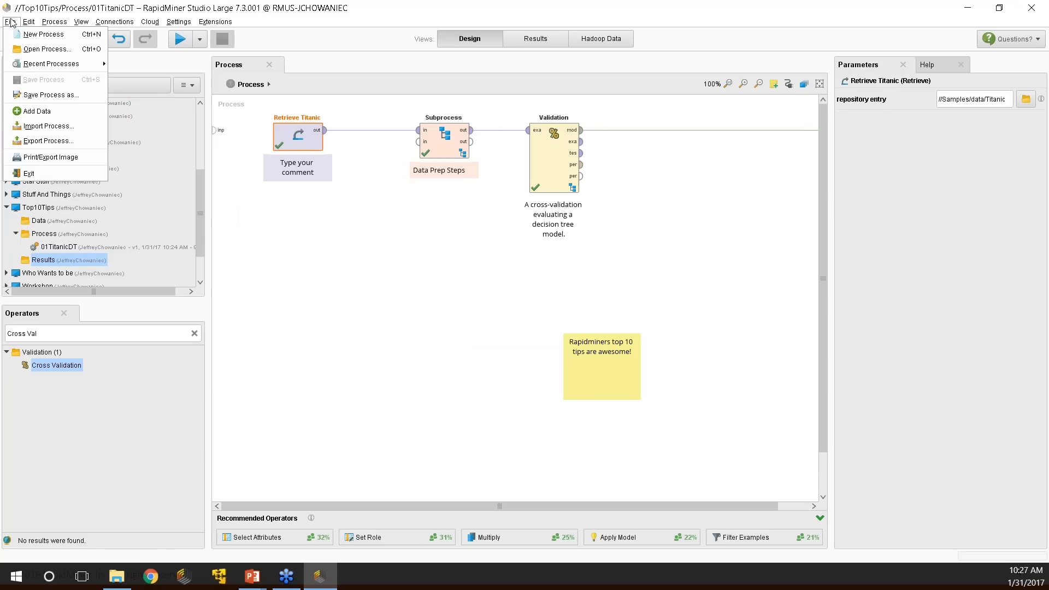
click(337, 80)
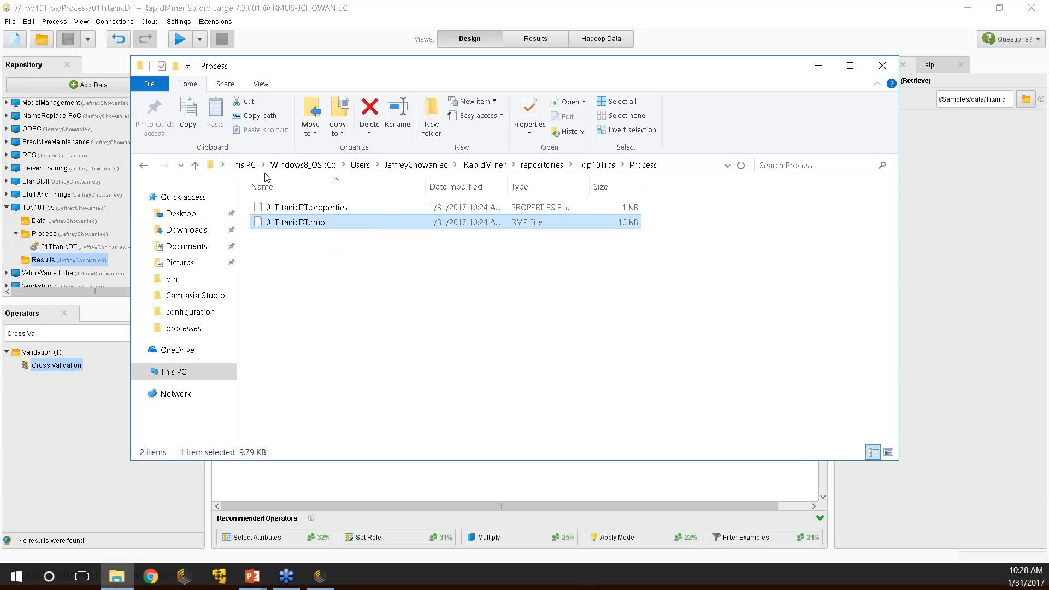
Go back to repositories, open Local Repository's data folder, and select Cell Text Data.
click(144, 166)
click(144, 166)
scroll(416, 335, up, 3)
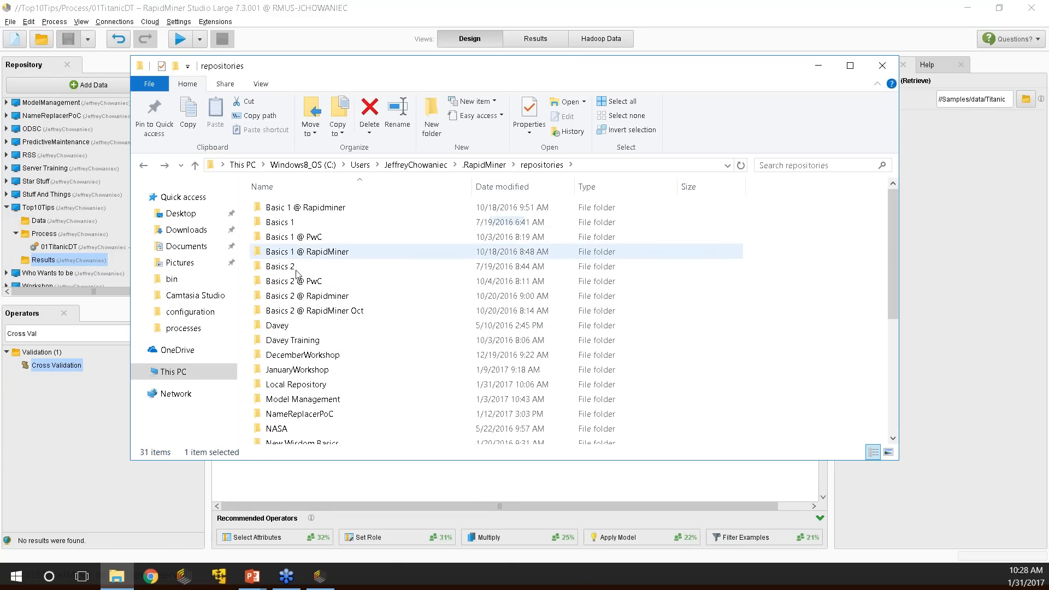
click(328, 387)
double_click(377, 389)
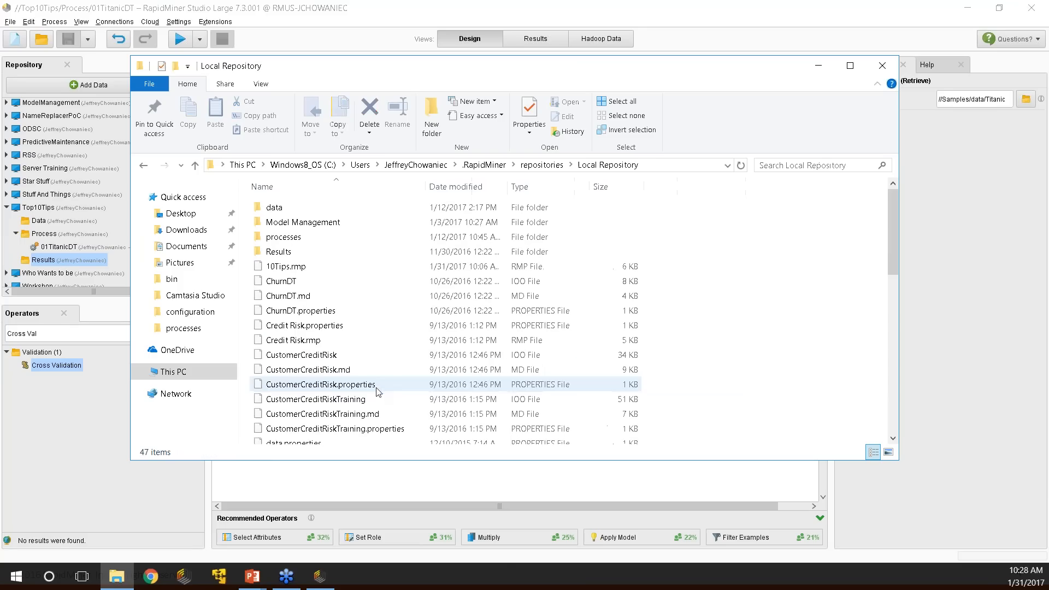
double_click(269, 210)
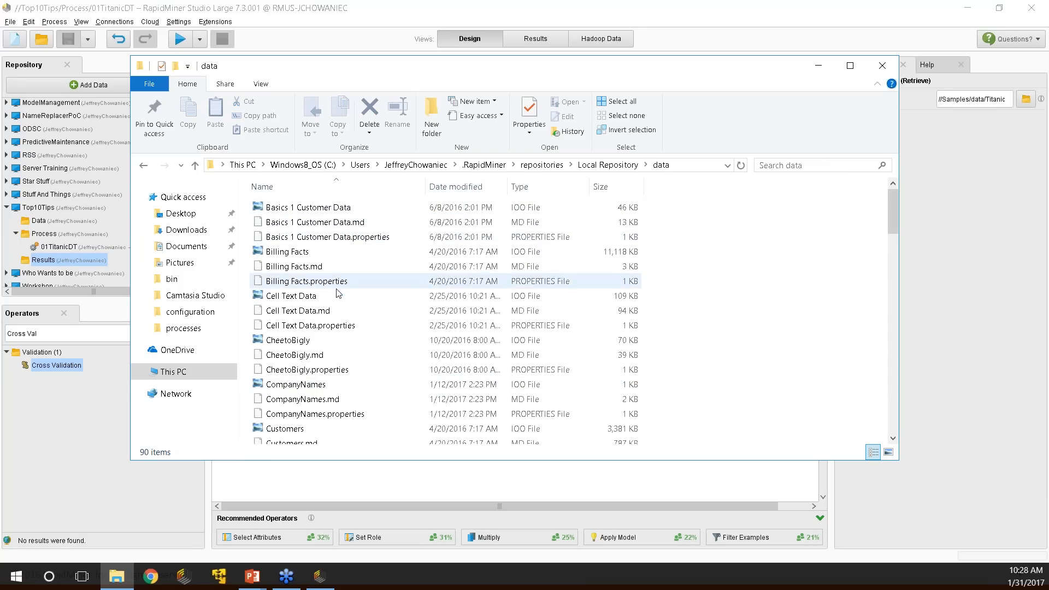
click(524, 296)
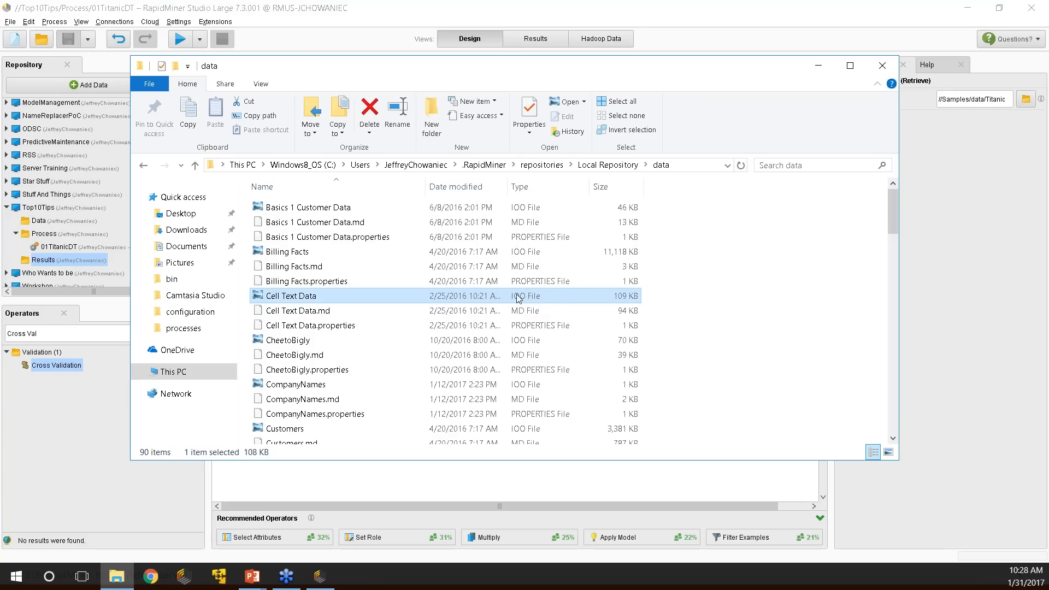
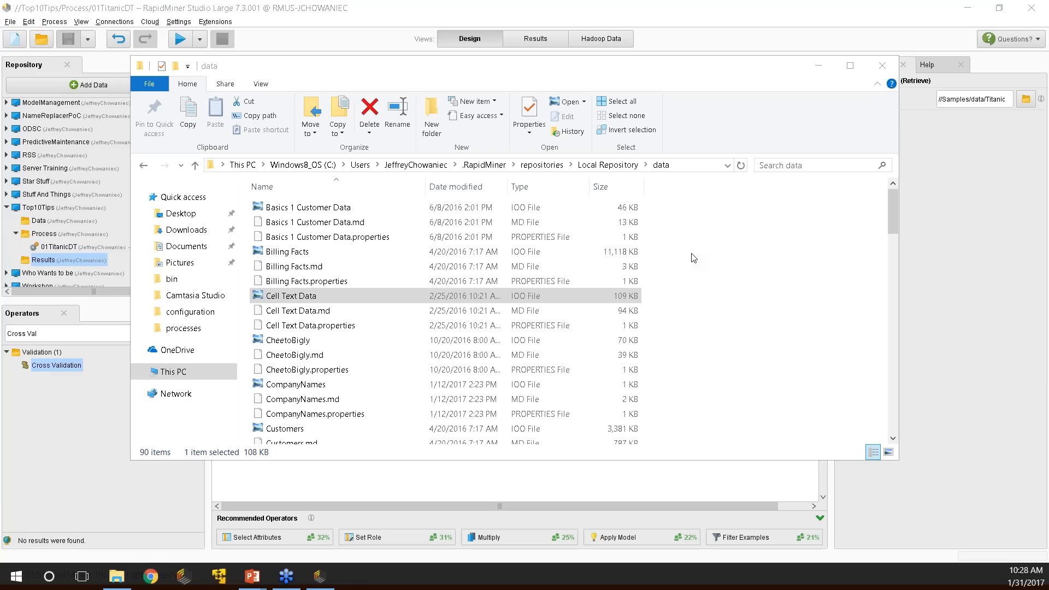
Minimize File Explorer, deselect Retrieve Titanic on the canvas, and bring up the Top 10 Tips slideshow.
click(818, 65)
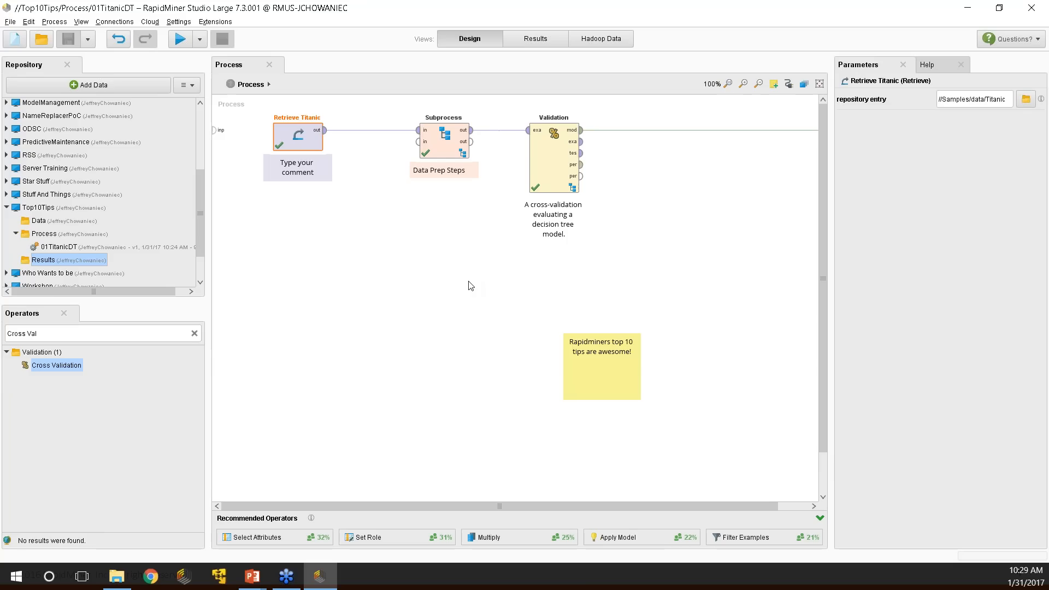
click(314, 284)
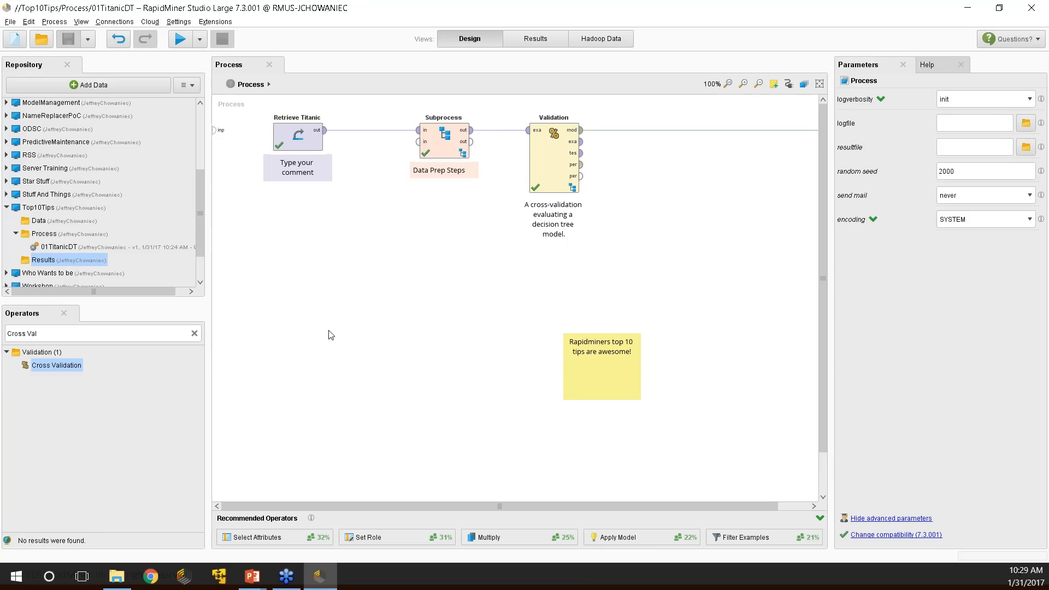
click(252, 576)
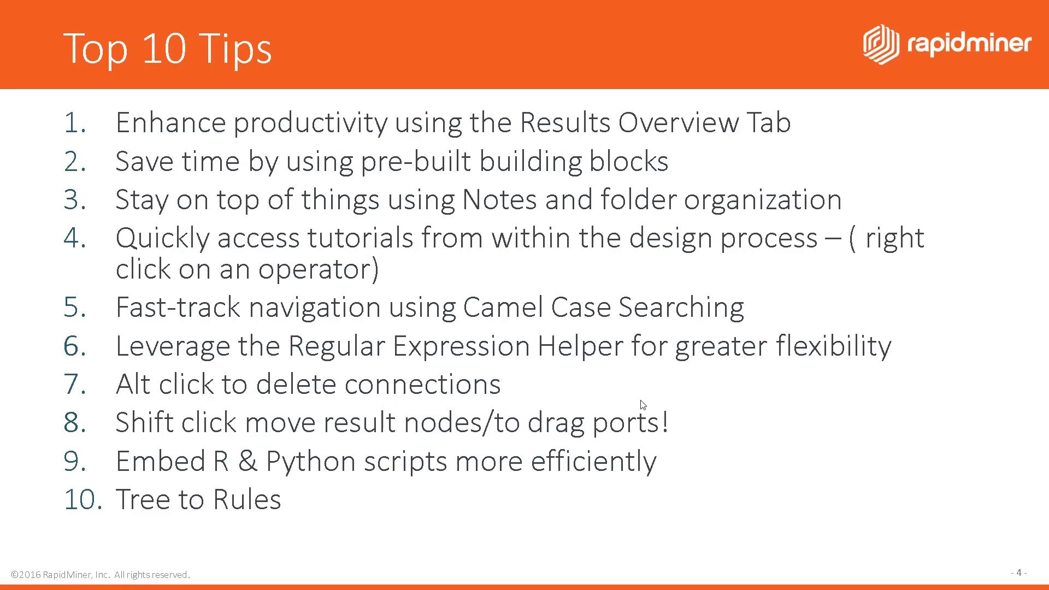
Back in RapidMiner, show Operator Info for the Validation operator and enlarge that window.
key(alt+Tab)
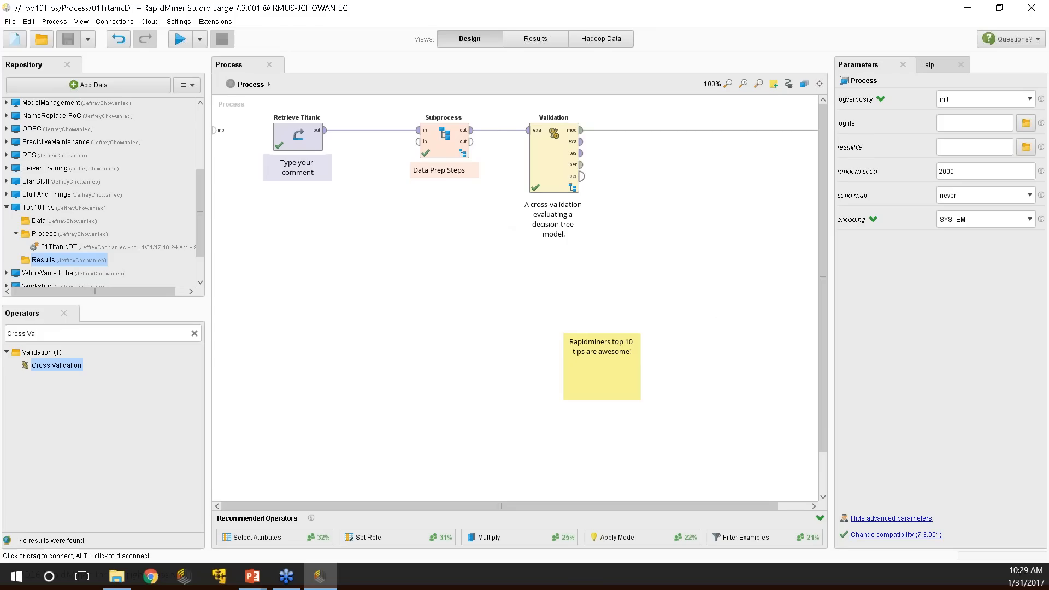
right_click(558, 141)
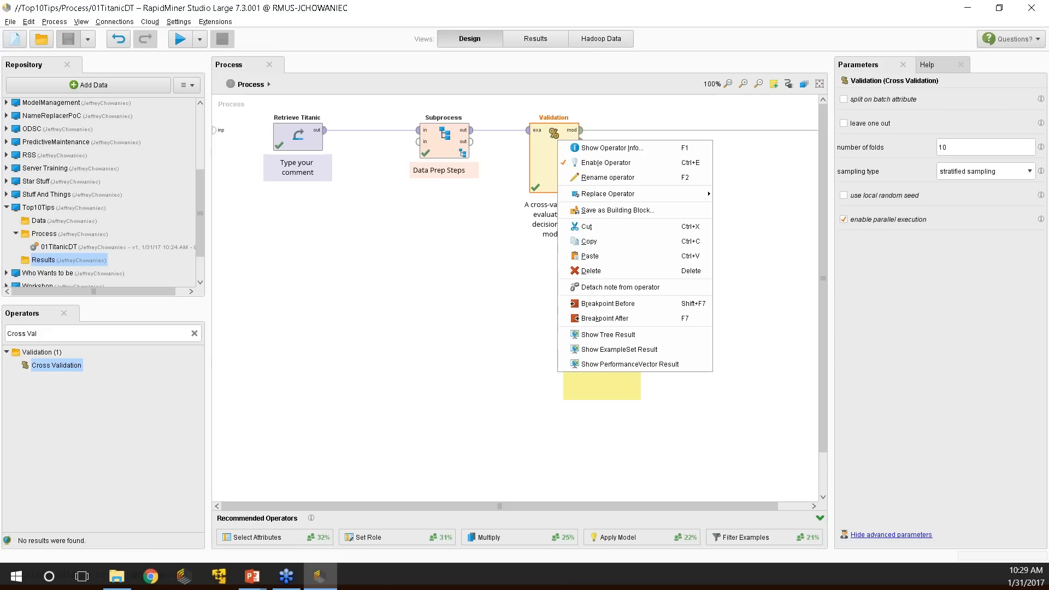
click(589, 149)
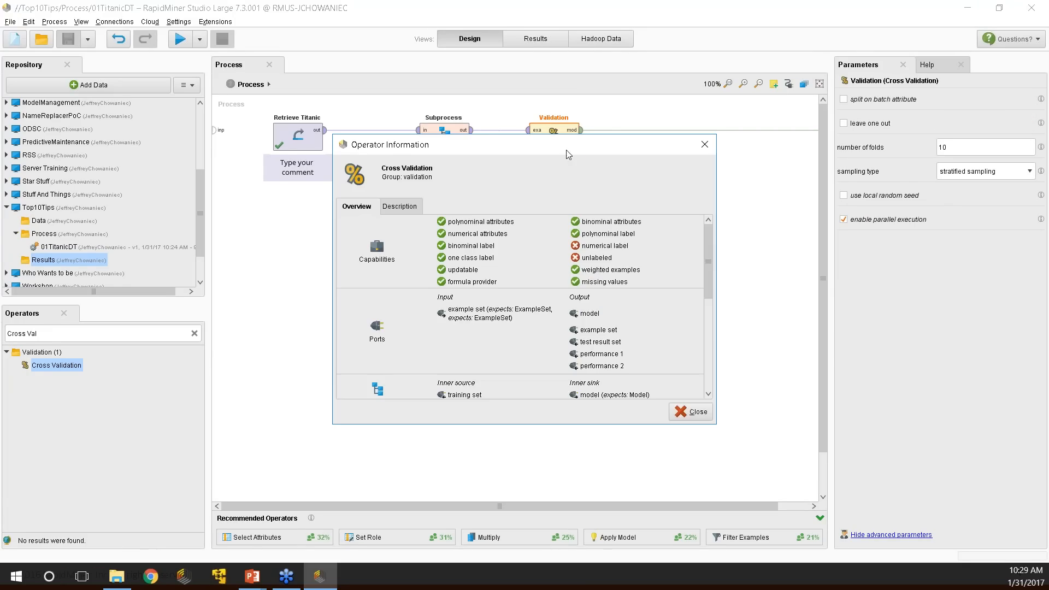
drag(487, 148, 369, 72)
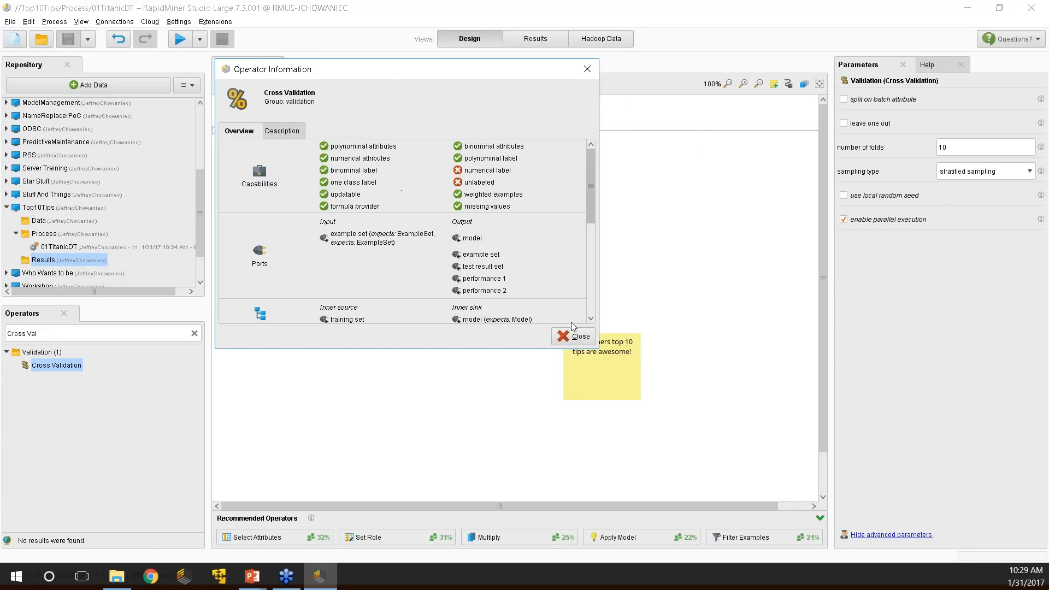
drag(599, 348, 688, 459)
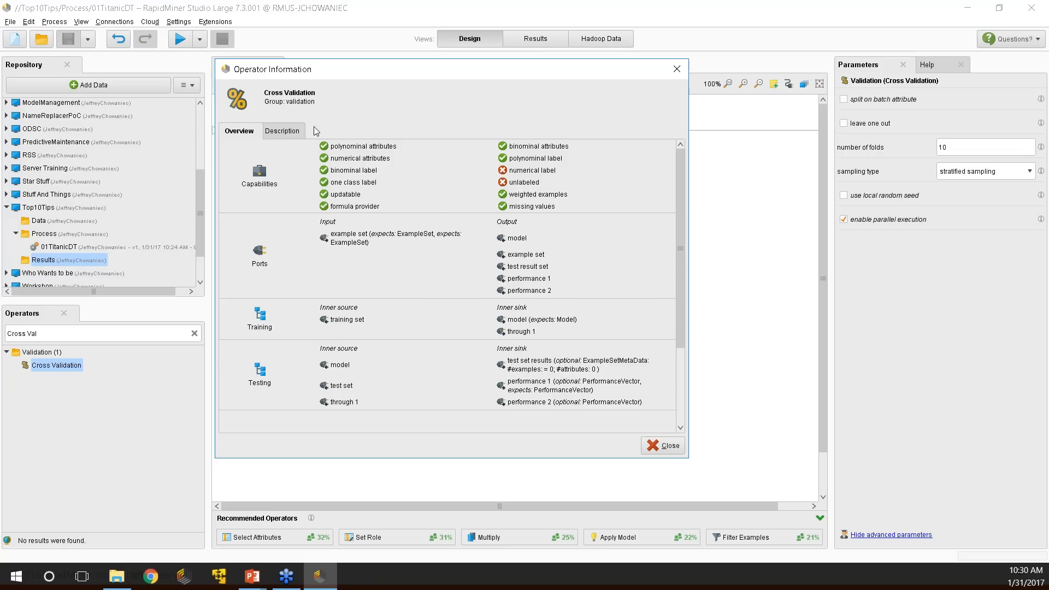
Read the Cross Validation description, load its tutorial process, and close the info window.
click(275, 134)
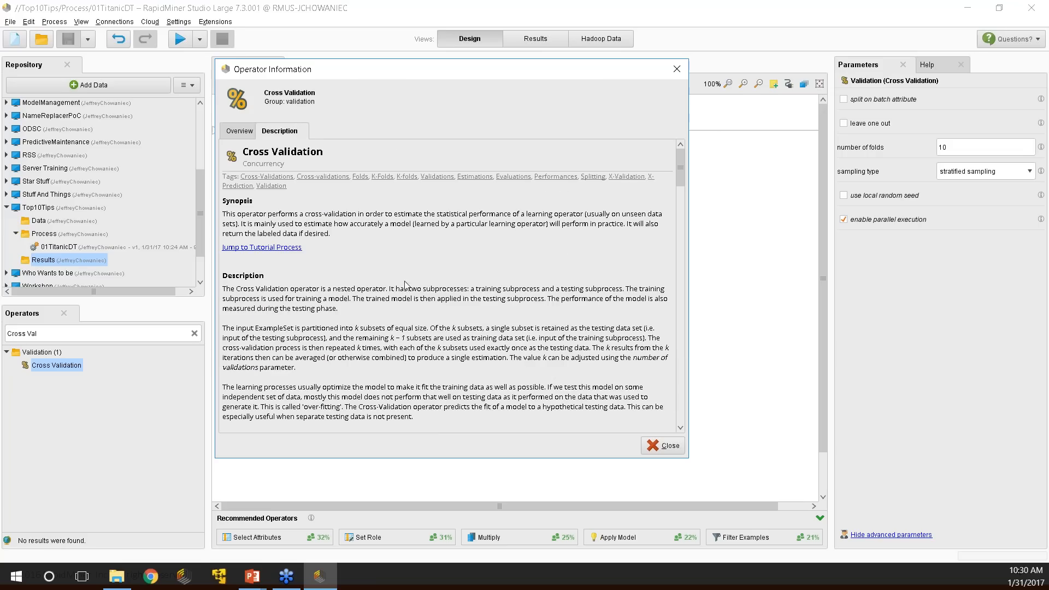
scroll(405, 285, down, 3)
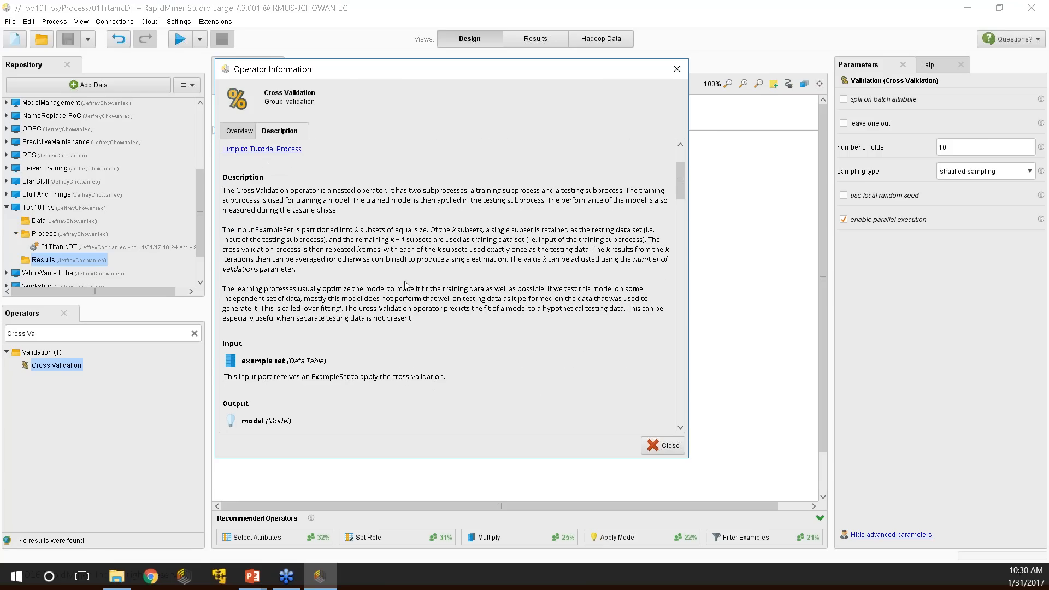
scroll(404, 282, up, 3)
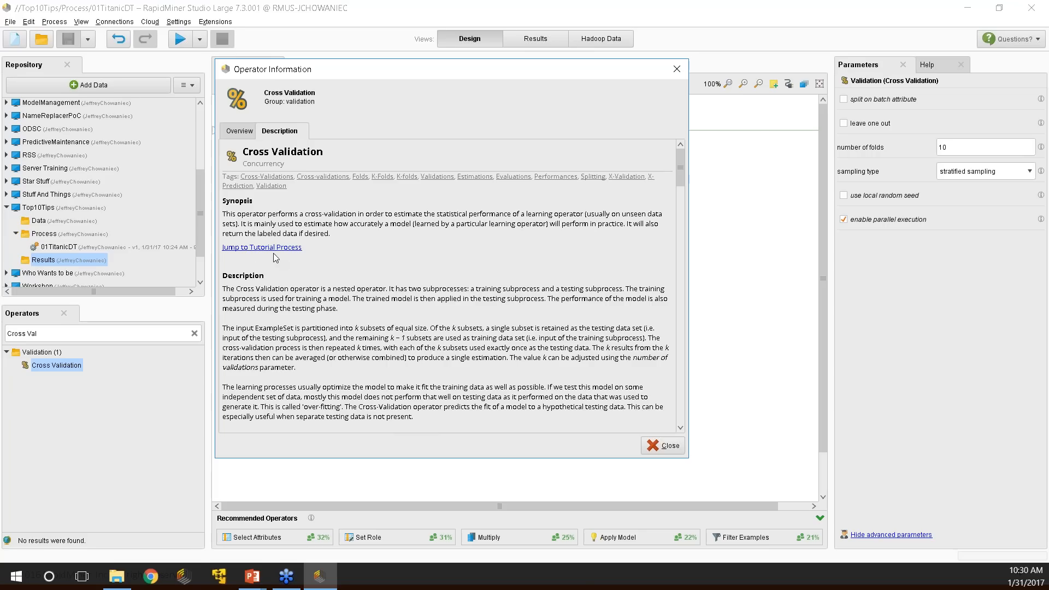
click(247, 252)
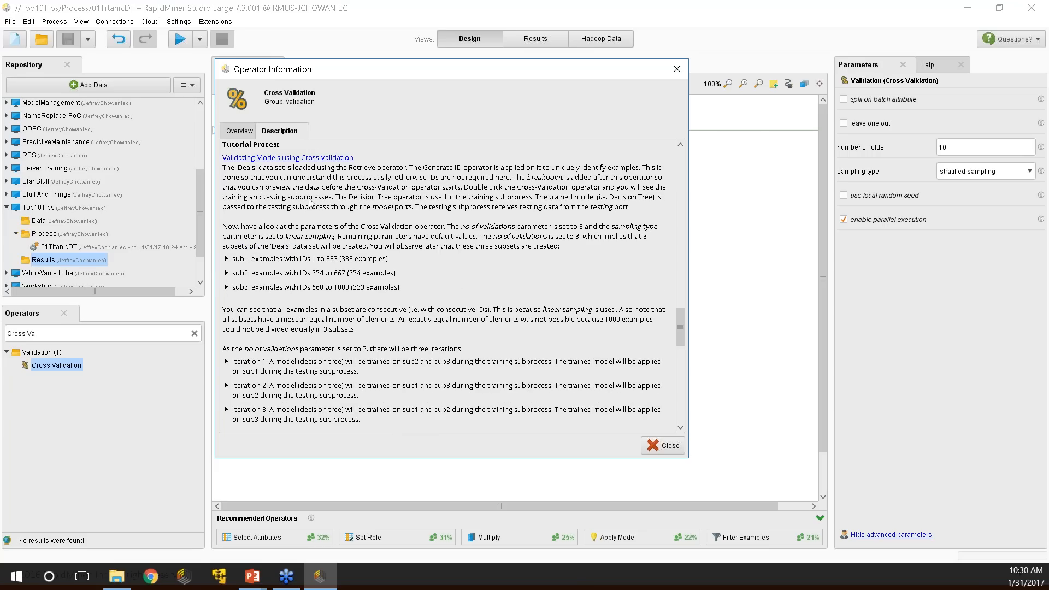
click(263, 158)
click(594, 312)
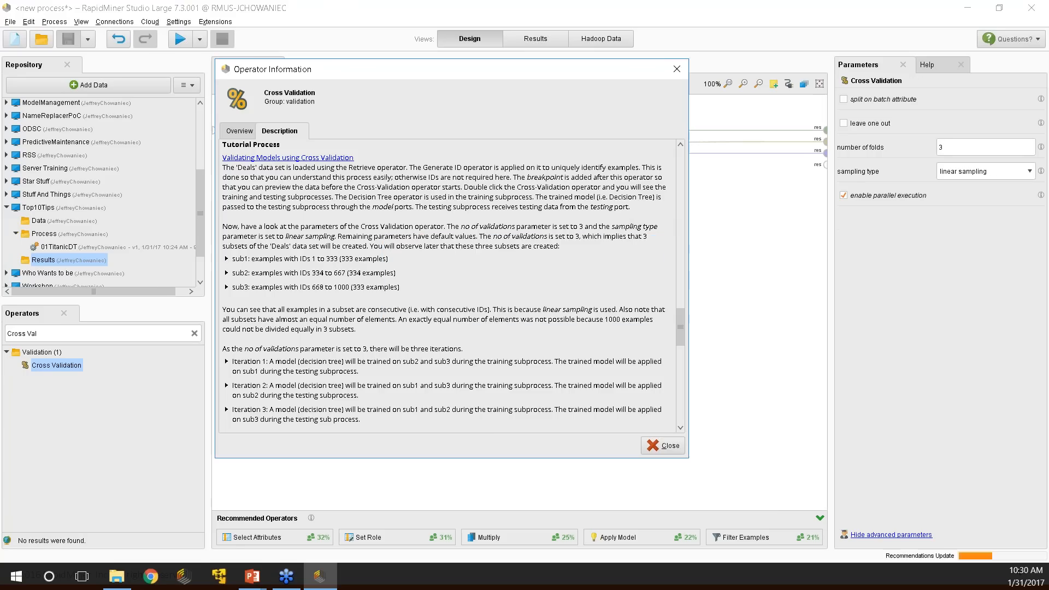
click(675, 68)
Move the tutorial's Cross Validation operator right and briefly look inside it.
drag(411, 165, 477, 158)
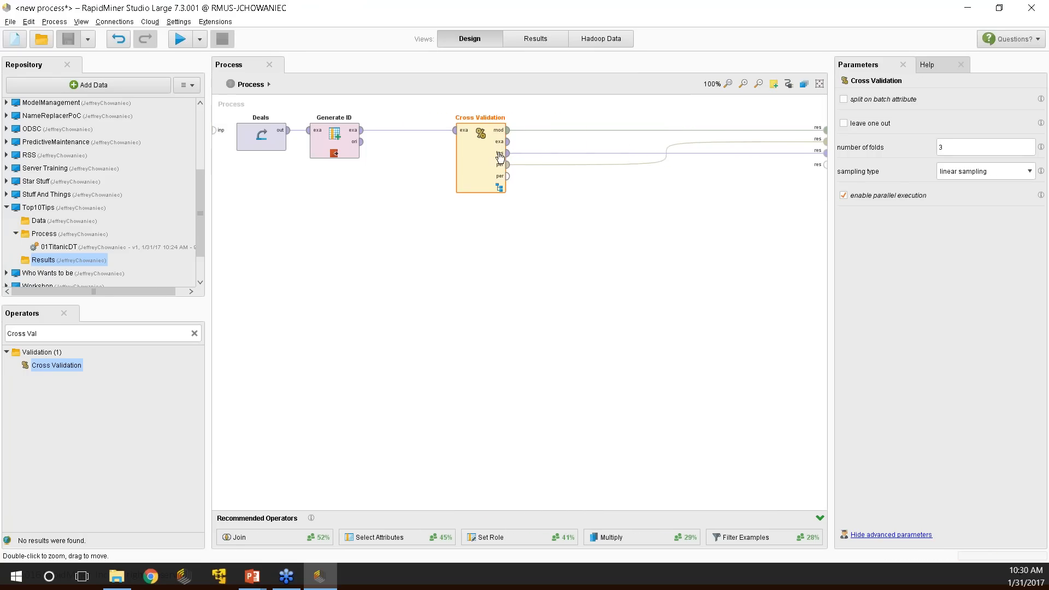
double_click(477, 168)
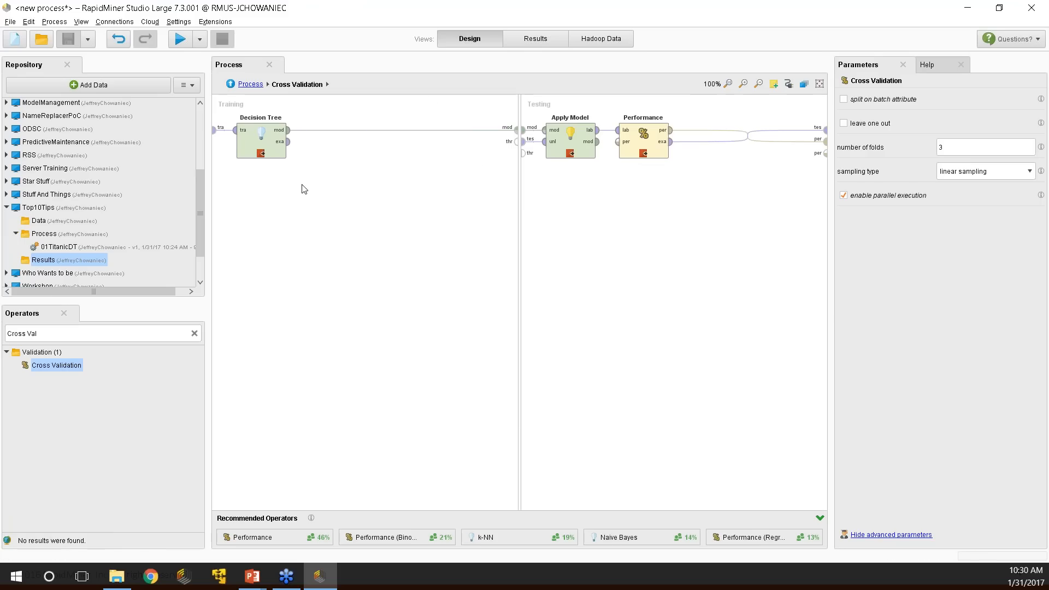
click(231, 84)
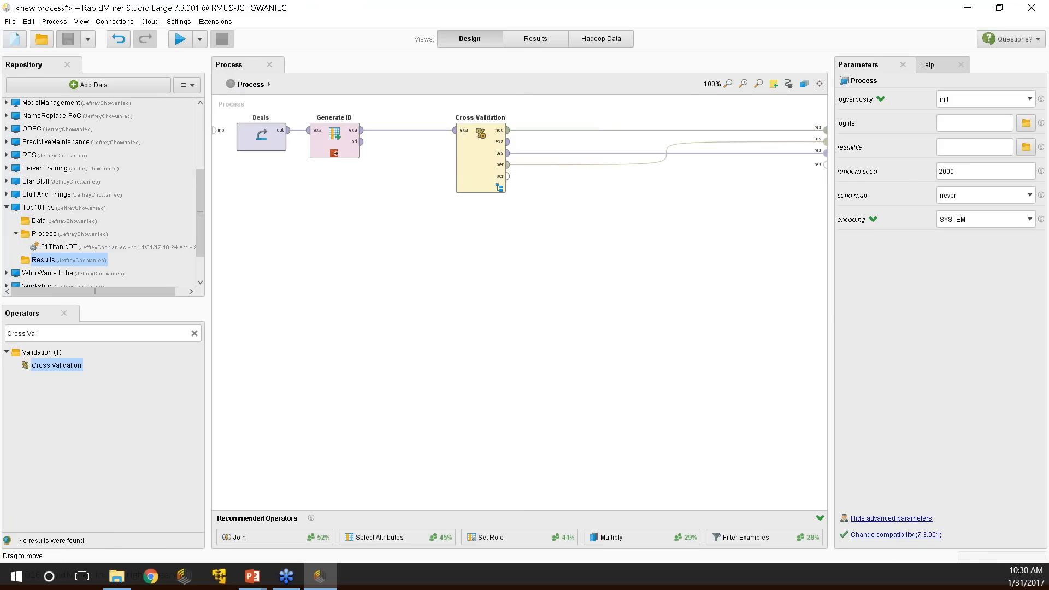
Reopen 01TitanicDT without saving the tutorial, and show Operator Info for Subprocess.
double_click(75, 251)
click(590, 314)
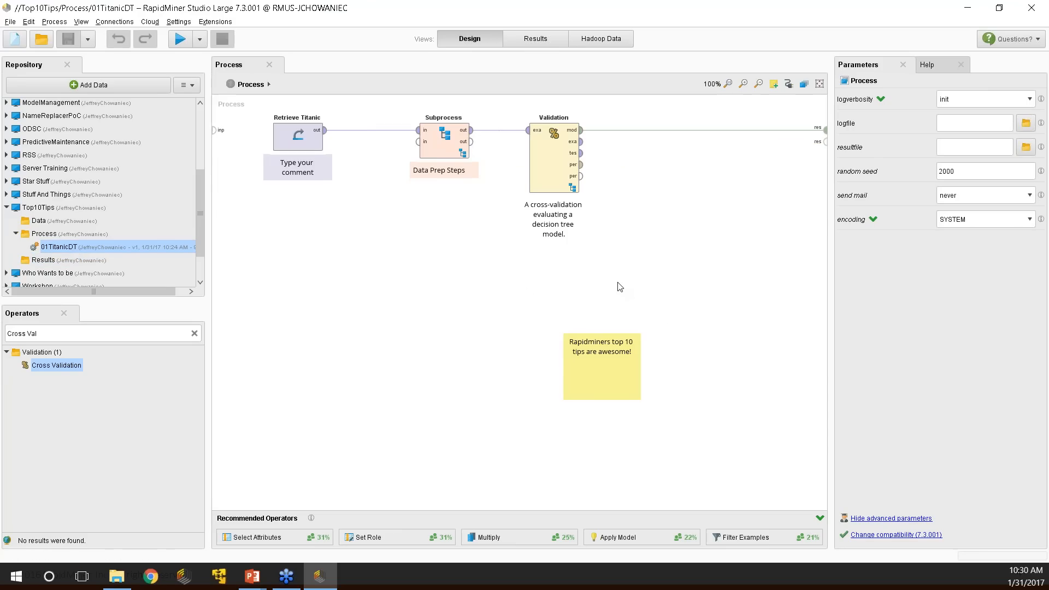
click(446, 143)
right_click(445, 143)
click(475, 149)
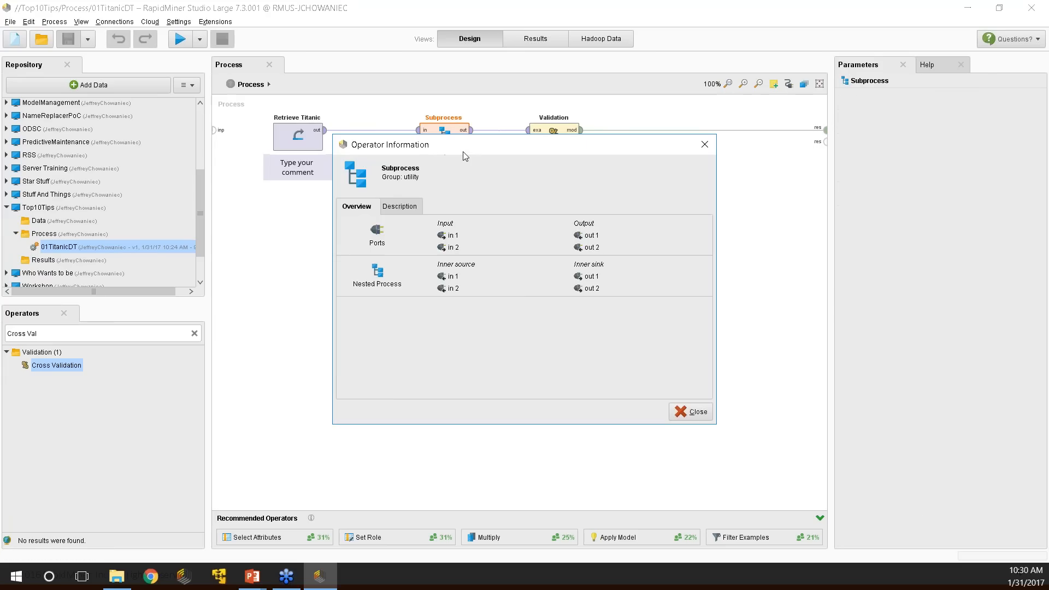
Review the Subprocess description and tutorial section, close the info window, and return to the slides.
click(398, 206)
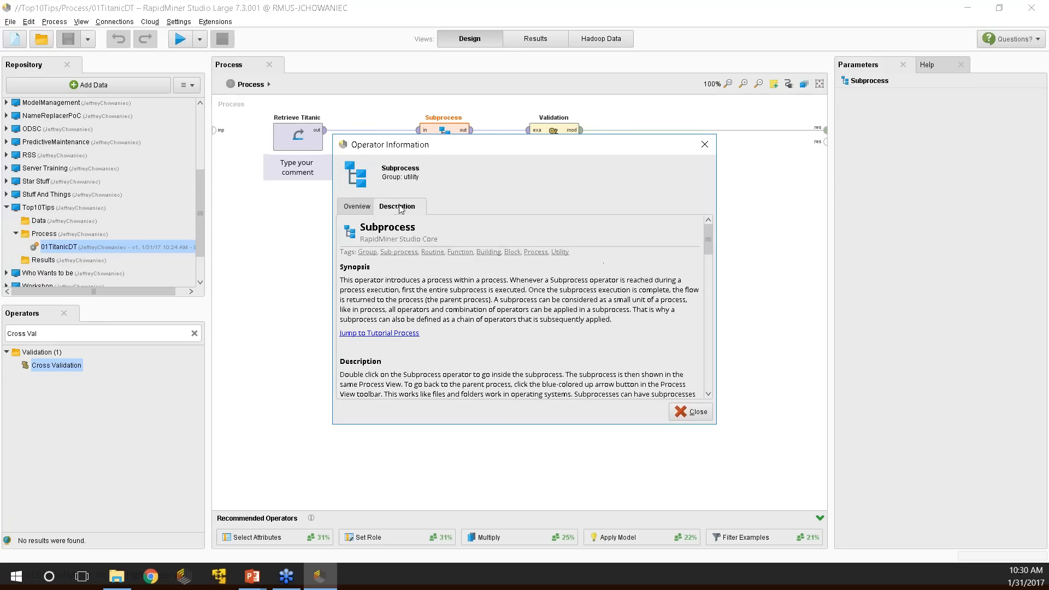
click(396, 334)
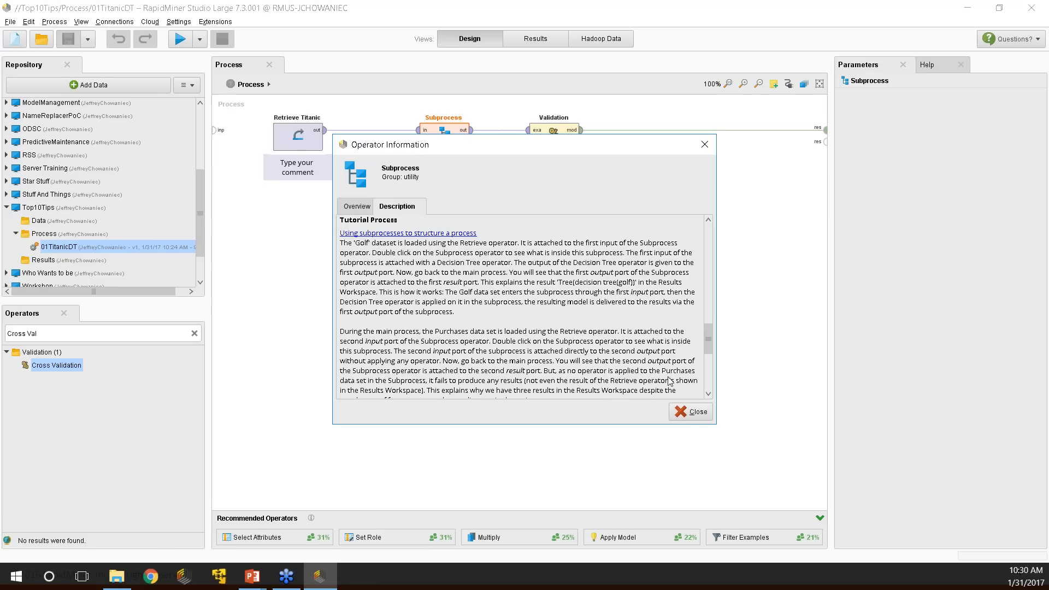
click(687, 415)
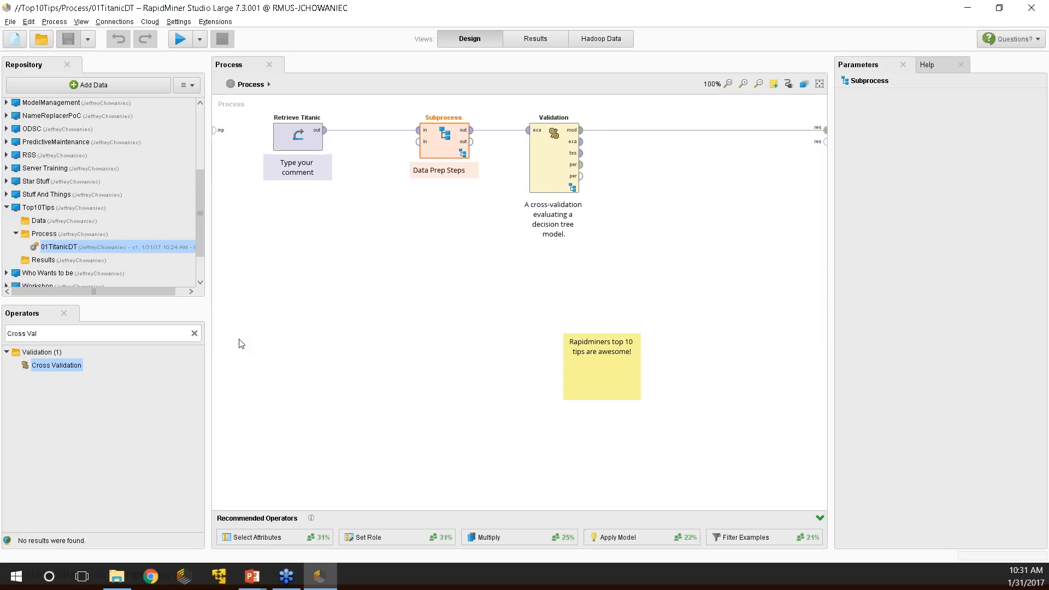
click(356, 577)
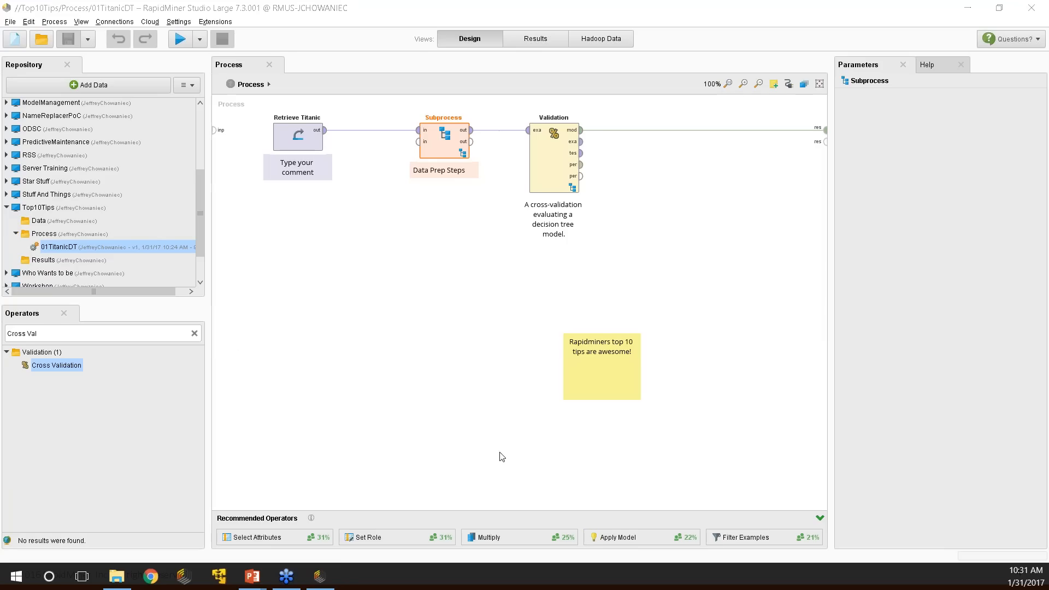
Glance at the Top 10 Tips slide, then return and clear the operator search text.
click(330, 582)
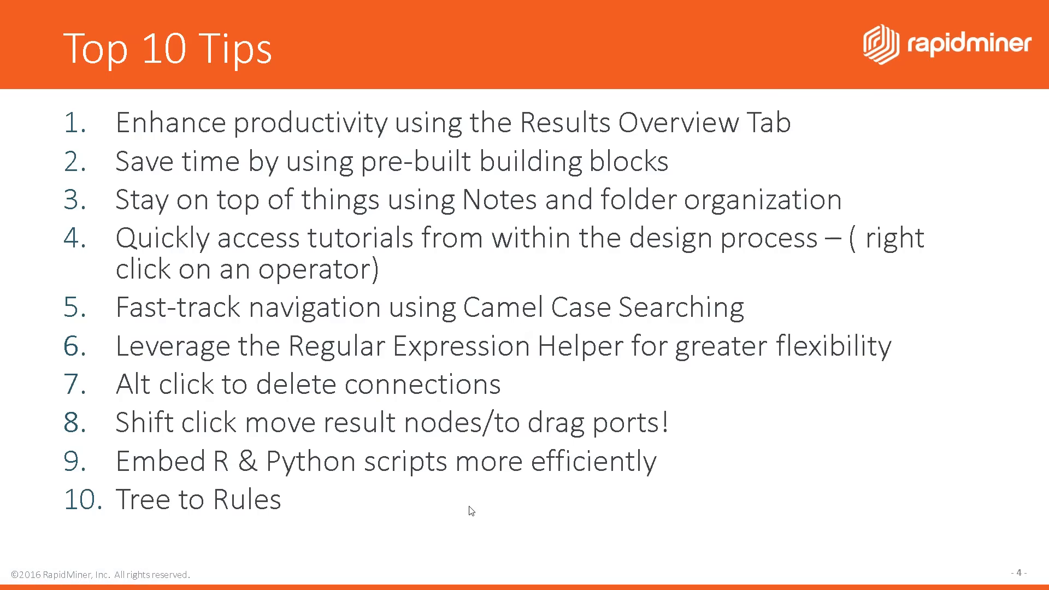
key(alt+Tab)
drag(74, 334, 43, 336)
key(BackSpace)
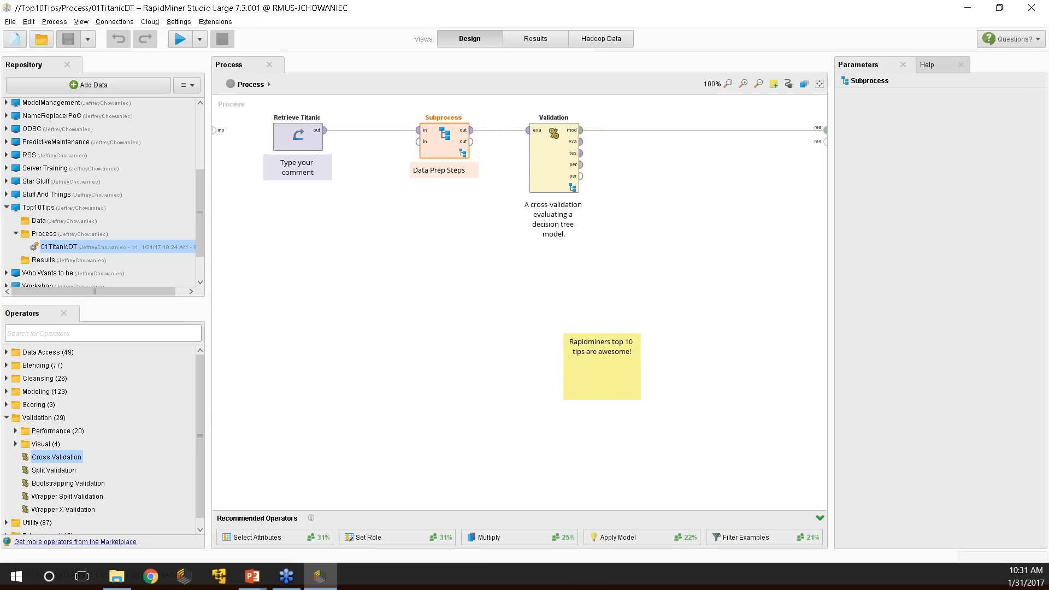
Try the search term 'Cross', erase it, and bring up the Process folder's context menu.
text(Cross)
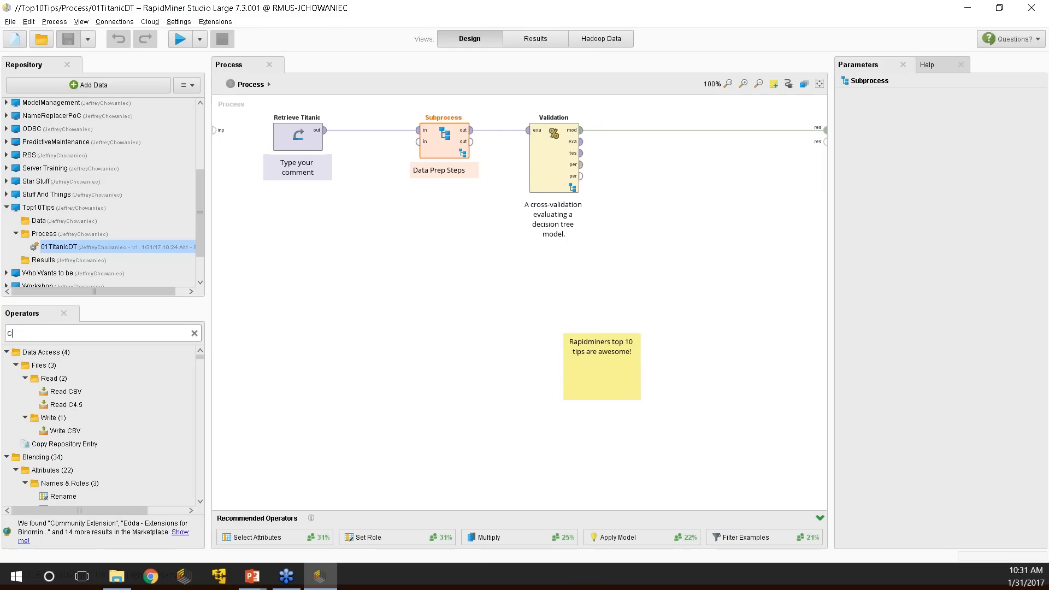
key(BackSpace)
key(BackSpace)
key(BackSpace)
key(BackSpace)
key(BackSpace)
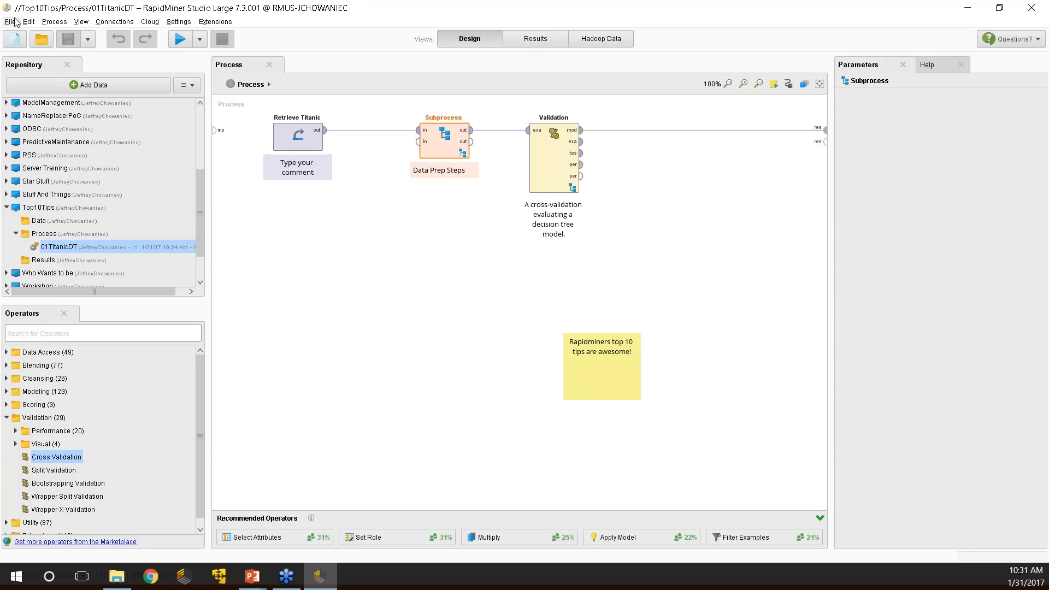
right_click(47, 234)
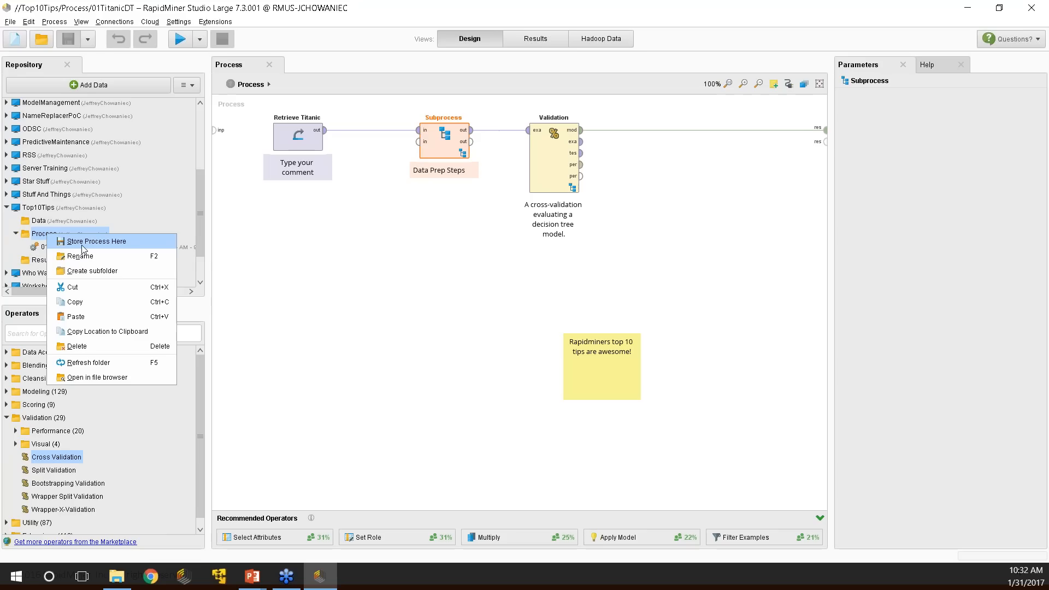
Dismiss the folder menu and search operators with the camel-case term 'CV'.
click(352, 295)
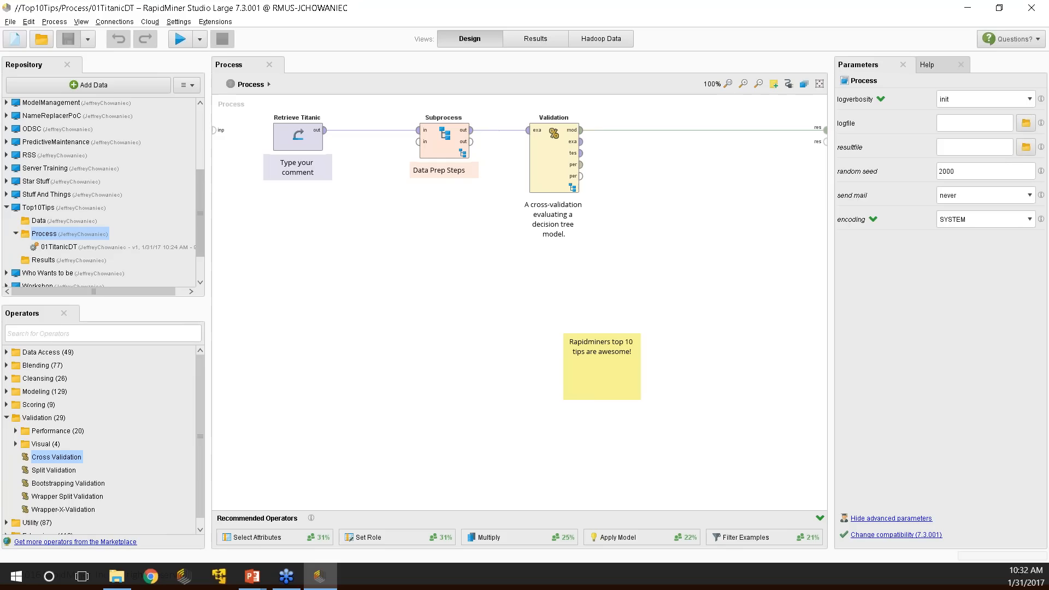
click(87, 331)
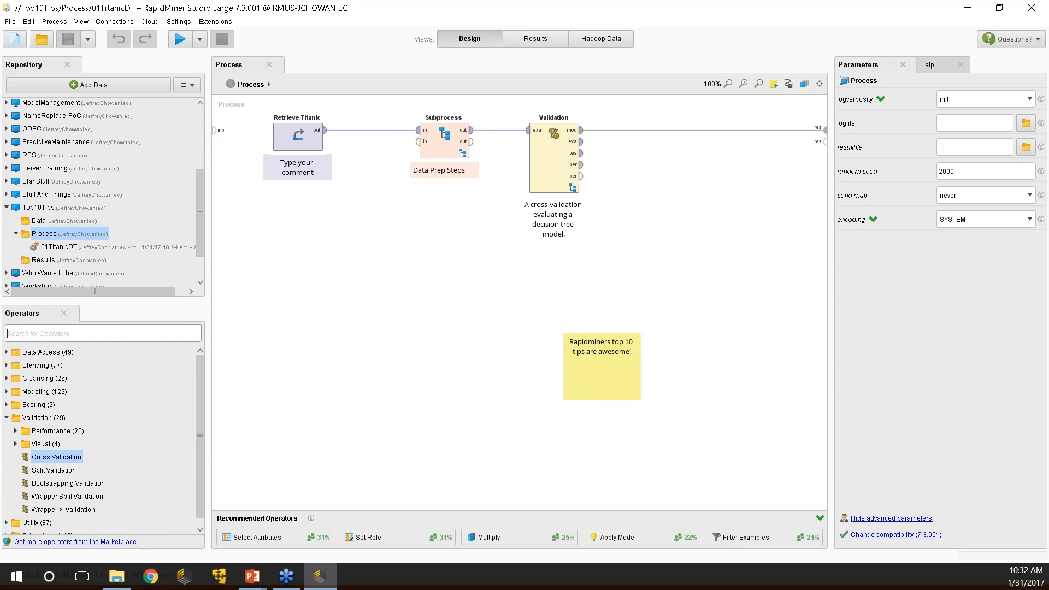
text(C)
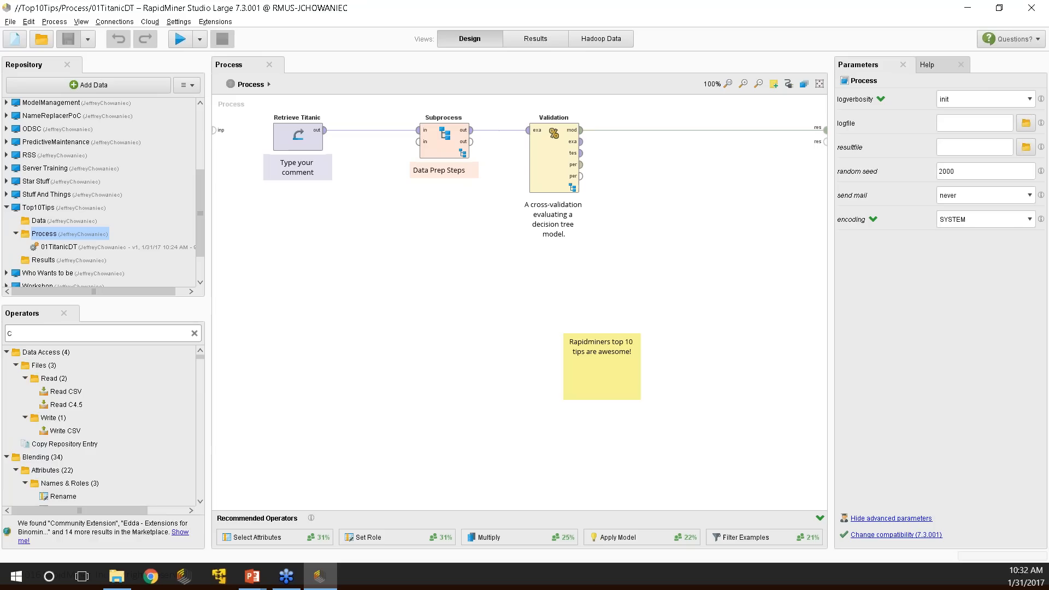
text(V)
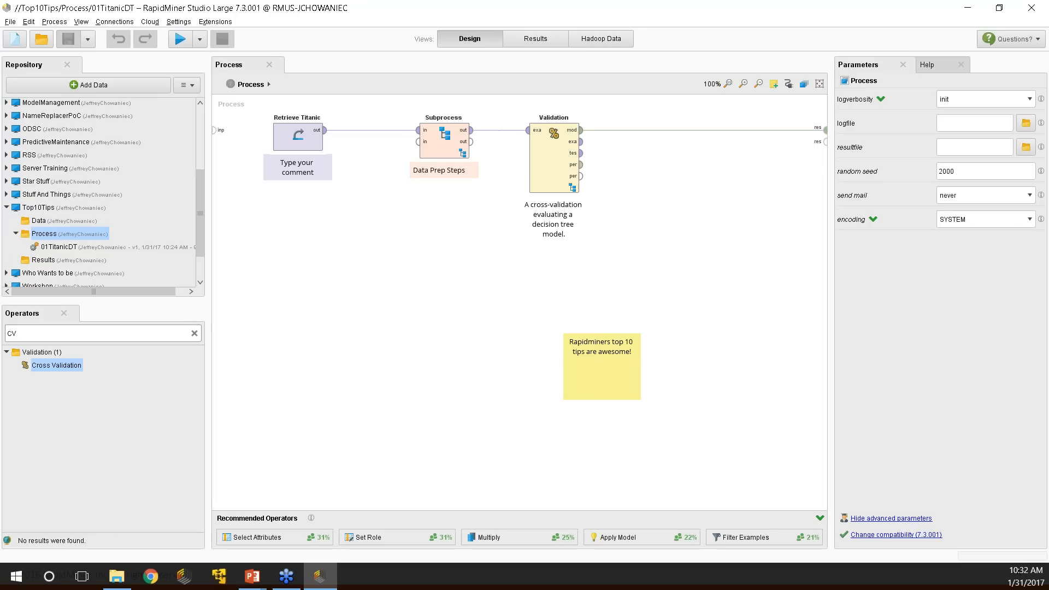
Drop a Cross Validation operator on the canvas and delete it, then search operators for 'DT'.
drag(57, 365, 556, 267)
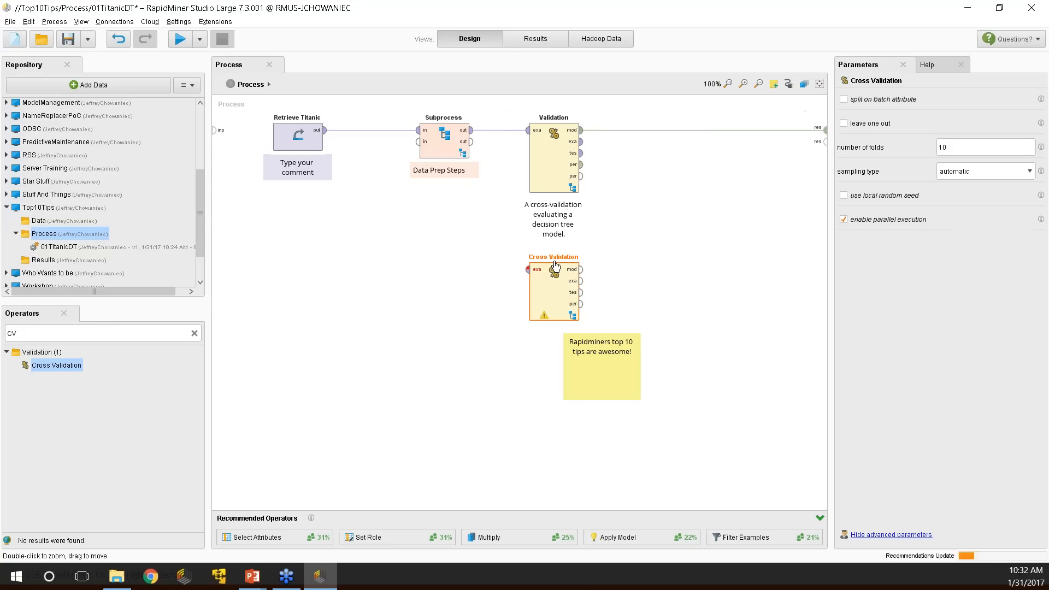
key(Delete)
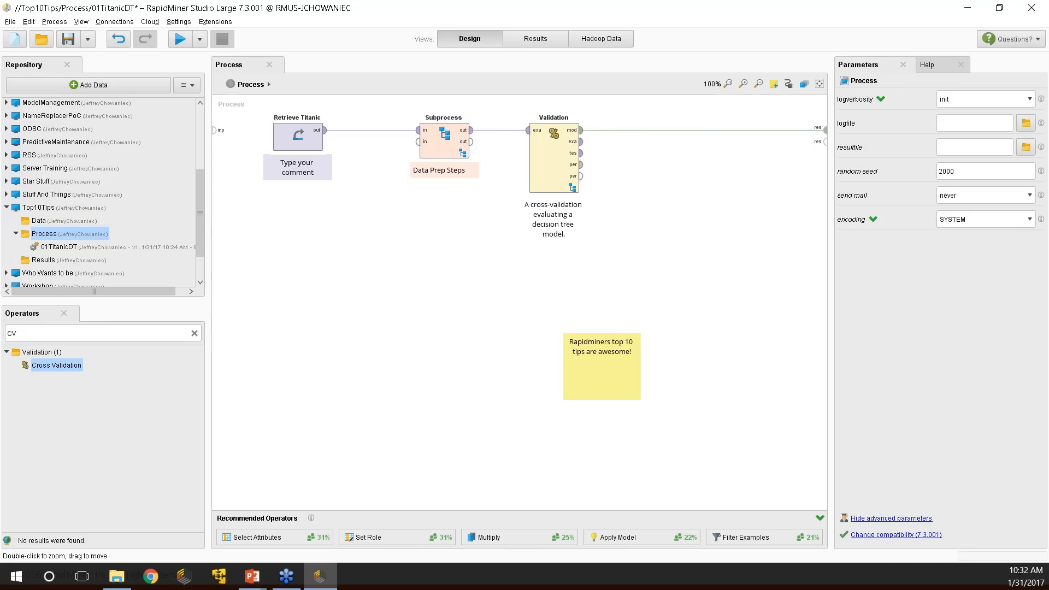
click(56, 332)
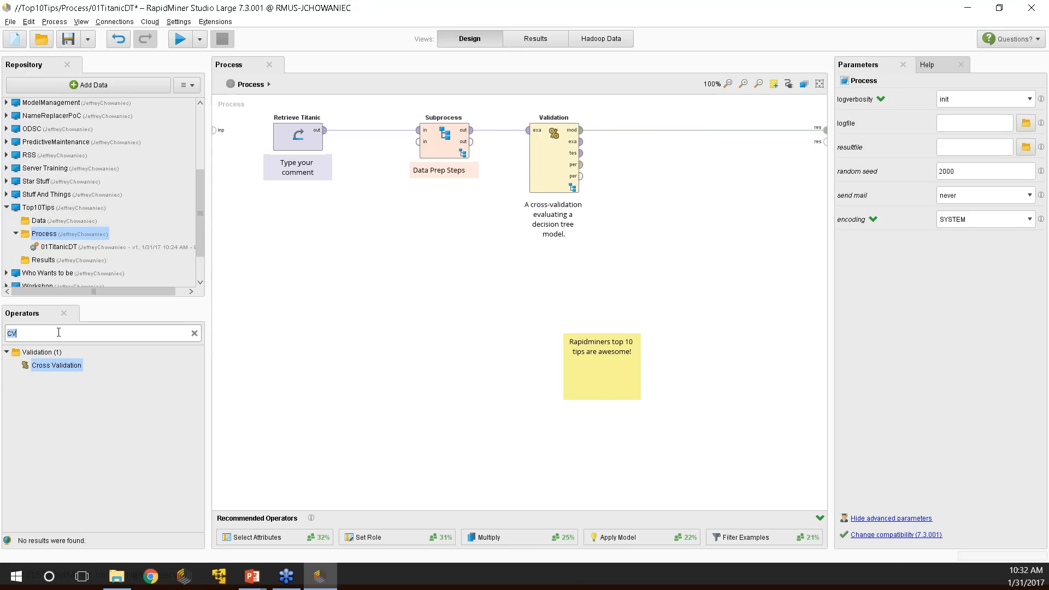
text(J)
key(BackSpace)
text(DT)
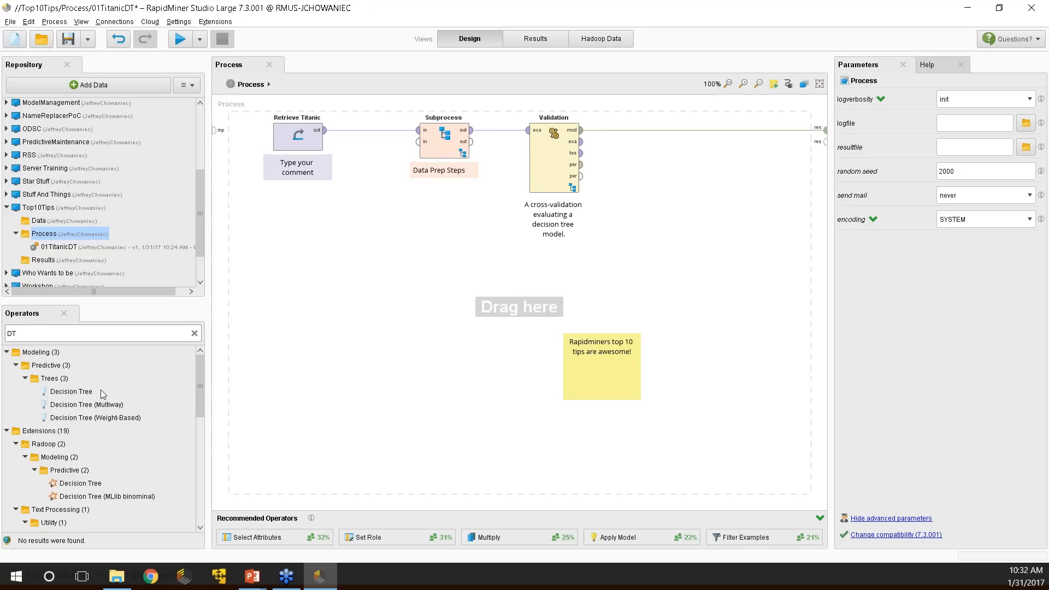
Scroll through the Decision Tree results, then clear the search filter to list every category.
scroll(107, 434, down, 2)
scroll(107, 431, down, 5)
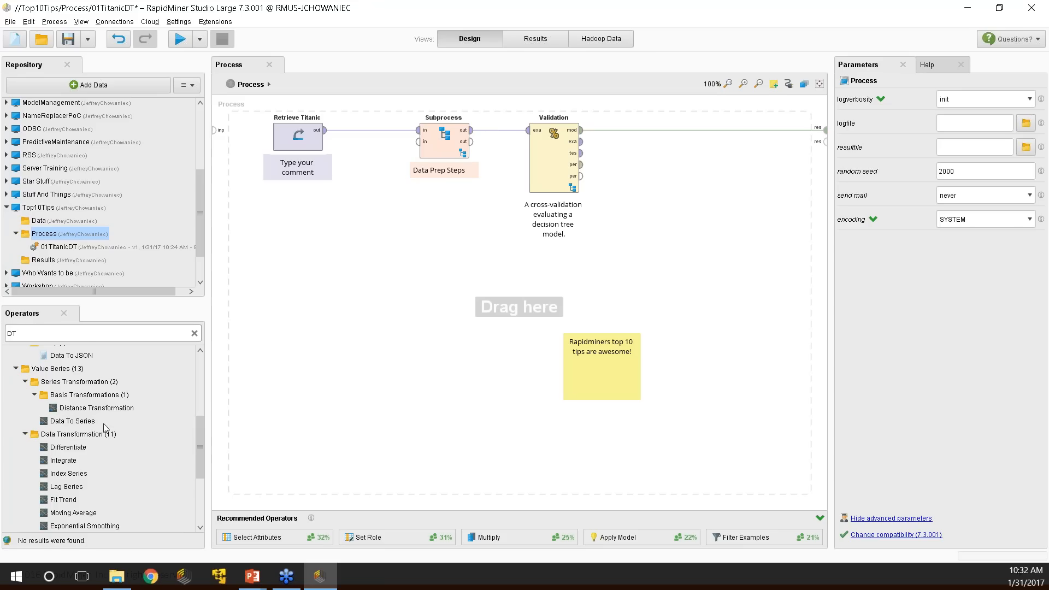
scroll(135, 441, down, 2)
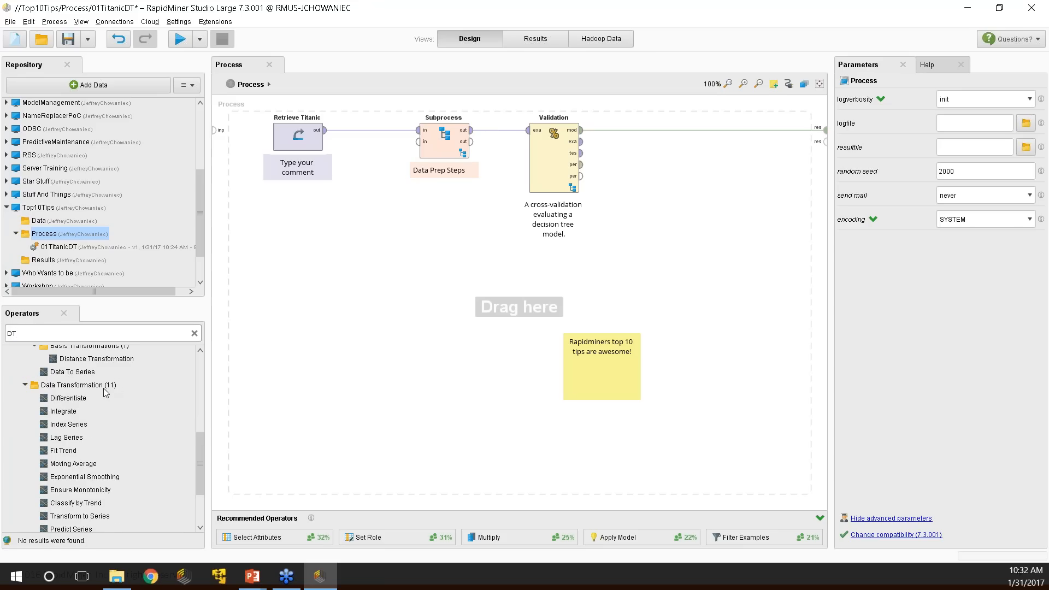
scroll(106, 393, down, 1)
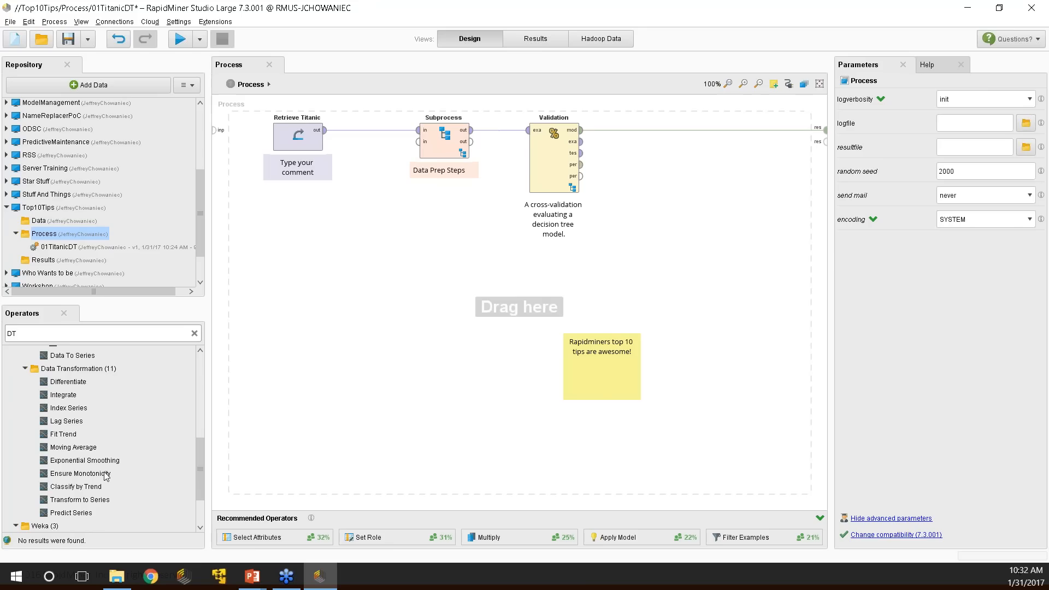
scroll(121, 399, up, 10)
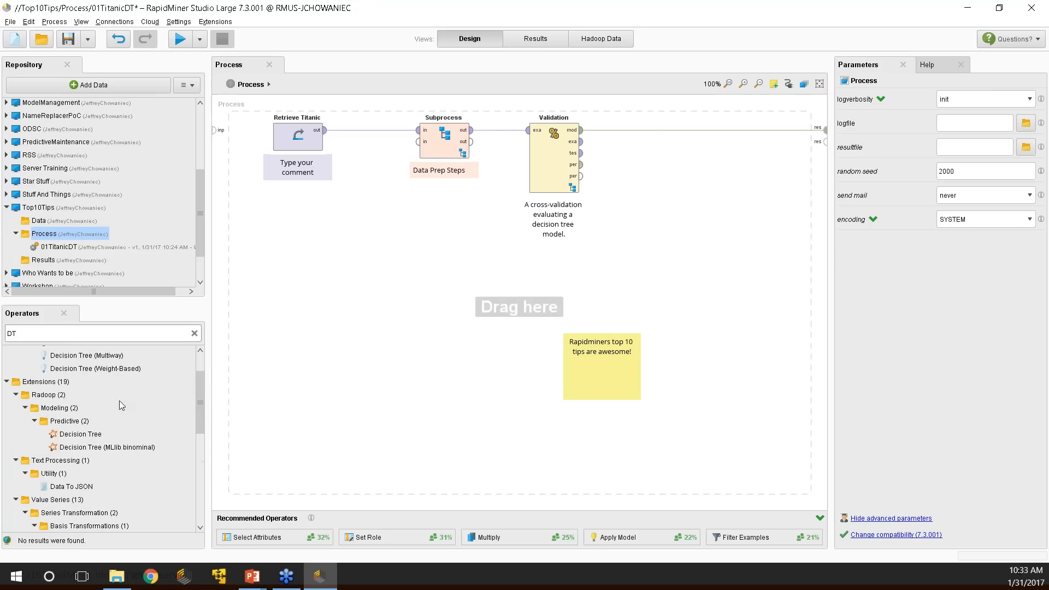
scroll(95, 372, up, 2)
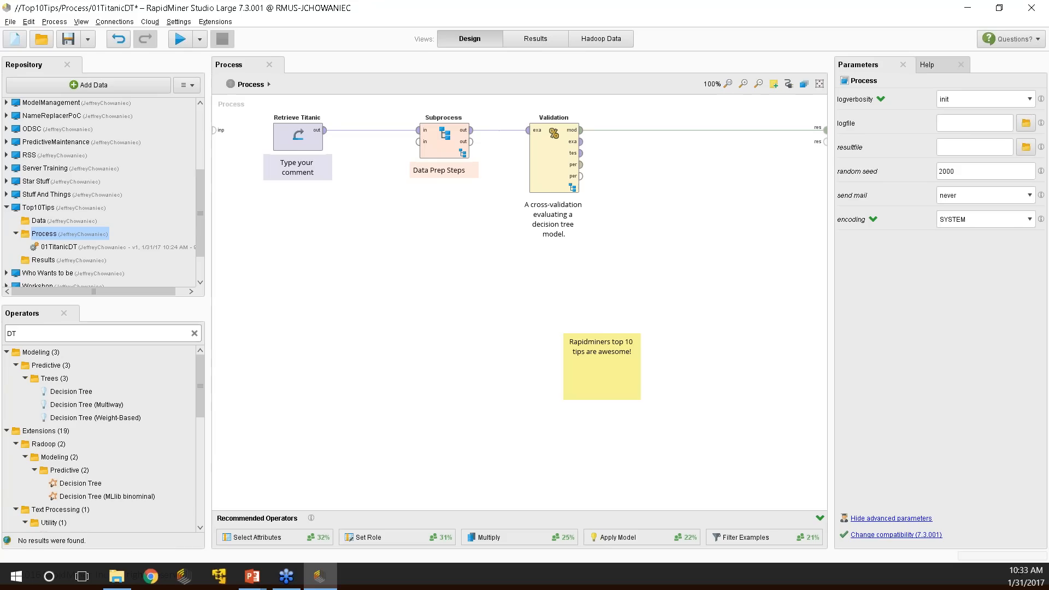
click(195, 333)
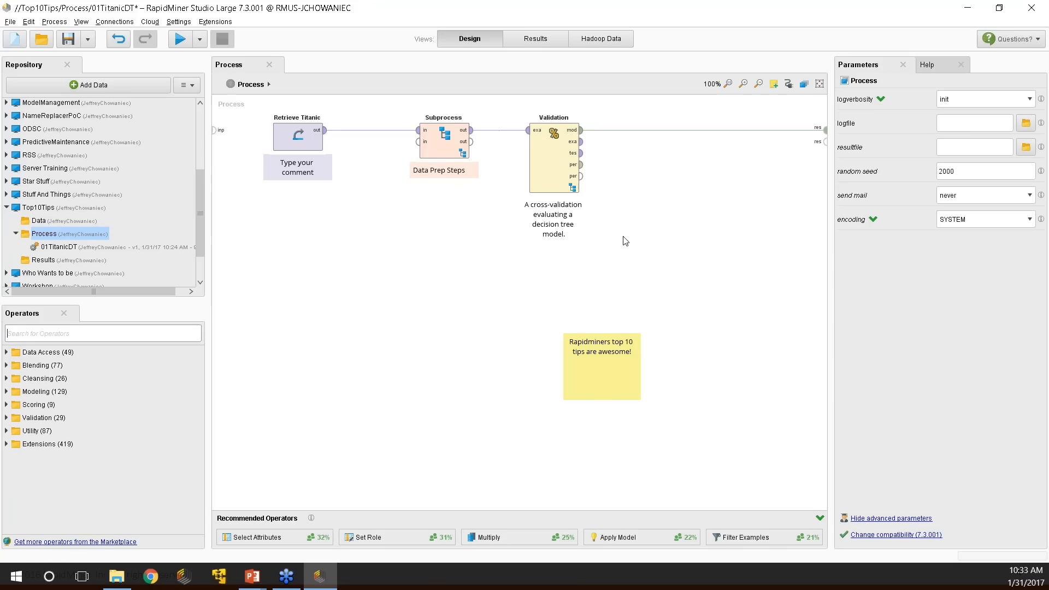
key(alt+Tab)
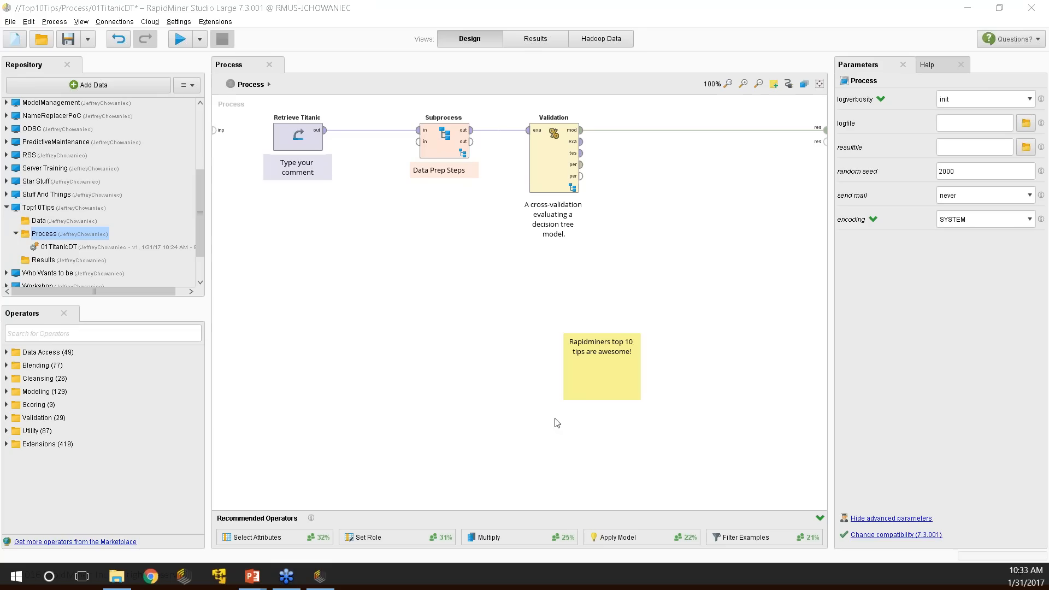
key(alt+Tab)
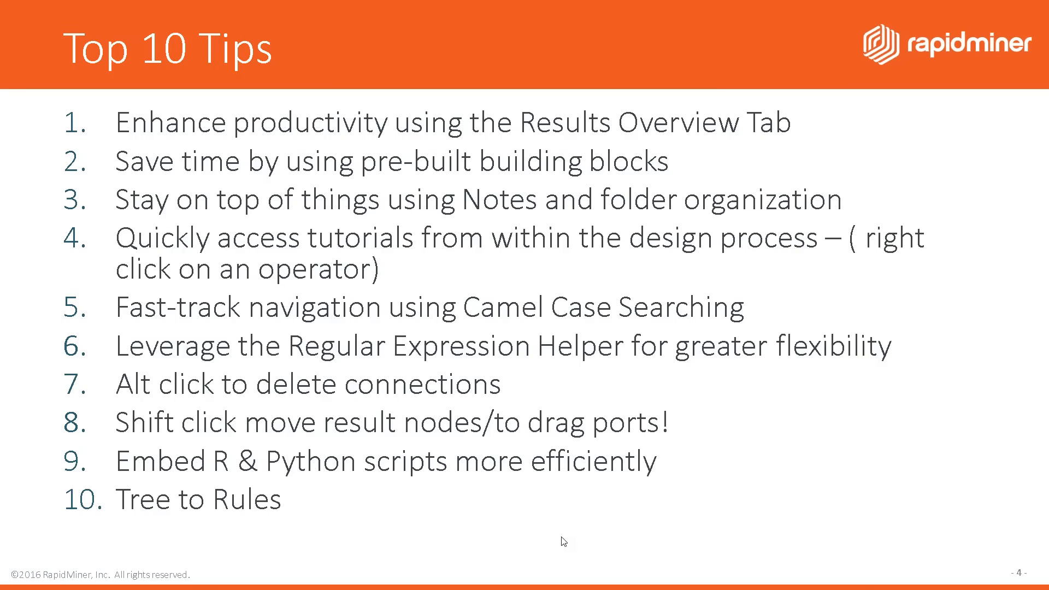
key(alt+Tab)
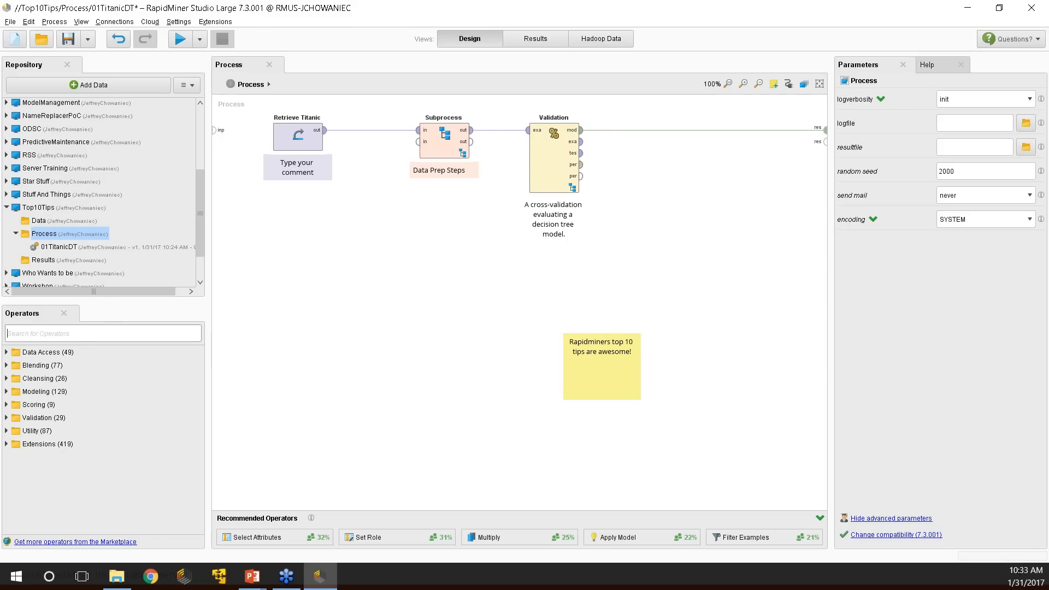
Add Replace between Subprocess and Validation with attribute filter type regular_expression.
text(replace)
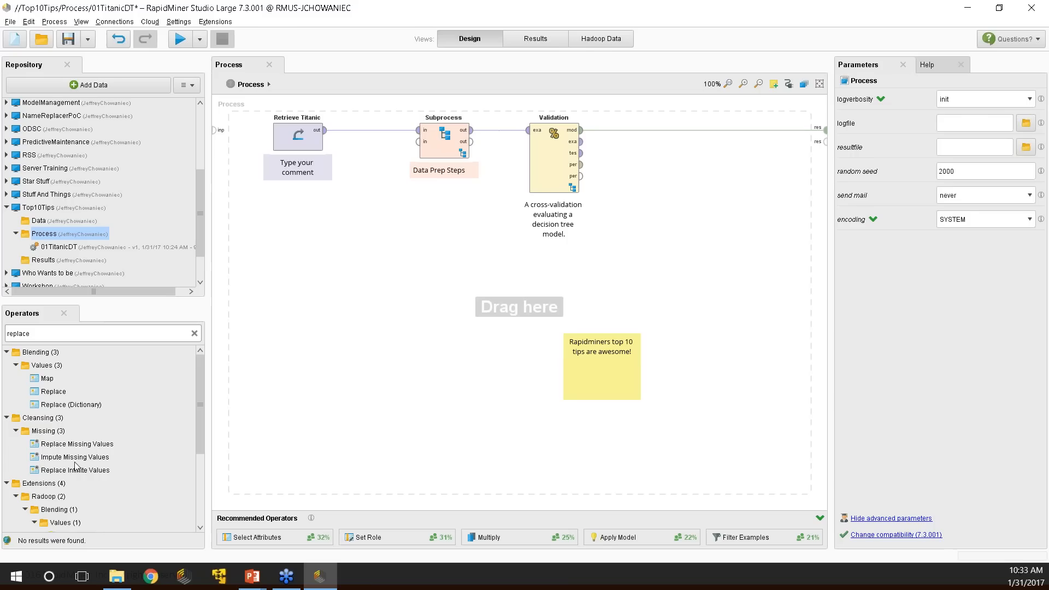
drag(53, 392, 462, 264)
drag(332, 258, 424, 146)
click(481, 141)
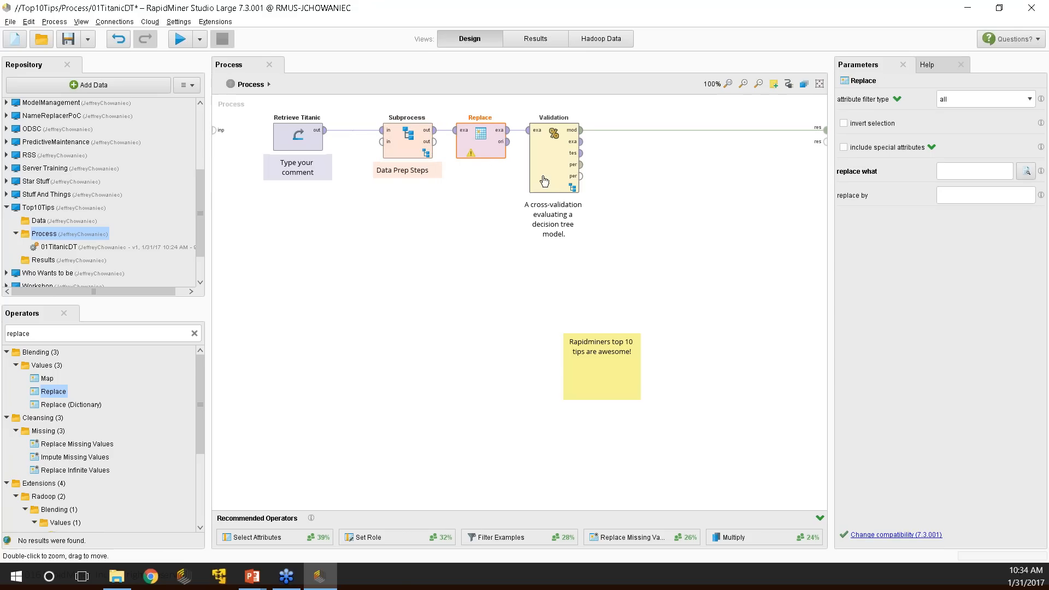
click(978, 101)
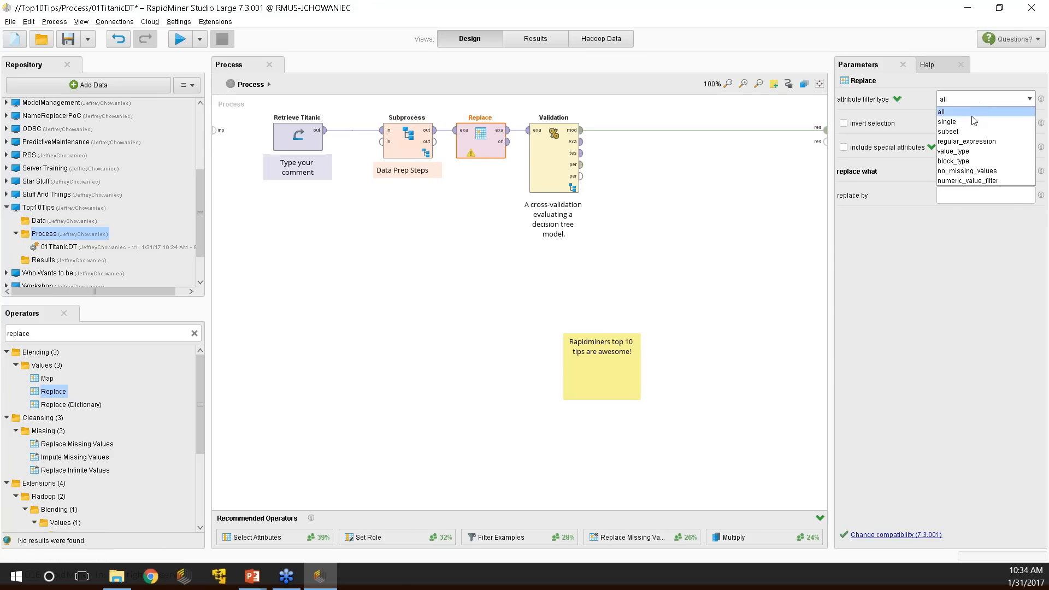
click(967, 141)
click(964, 125)
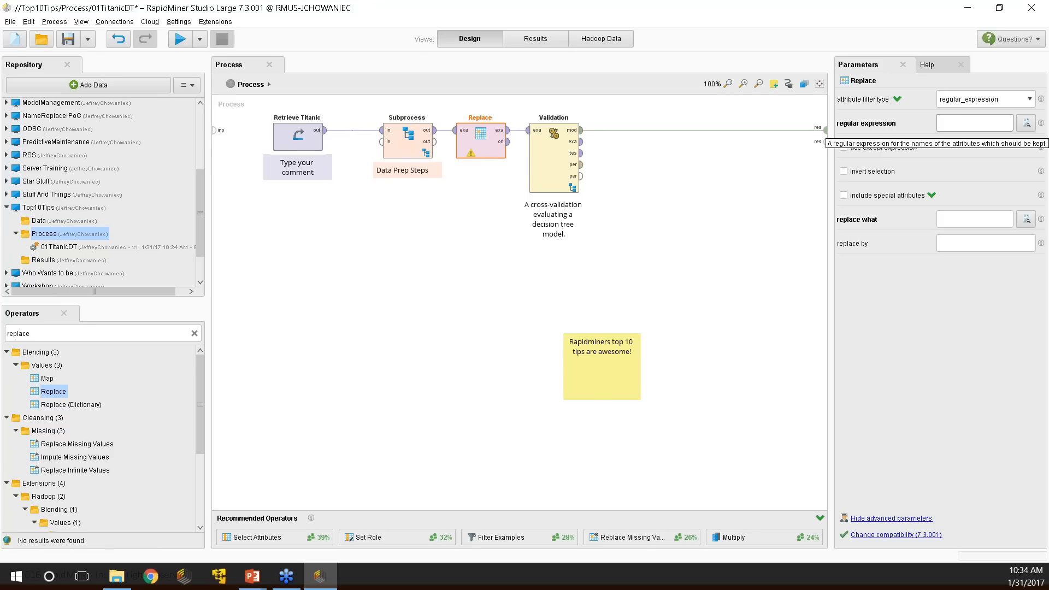
In the regex editor, build the expression [a-zA-Z]\W from the building-block shortcuts.
click(1026, 125)
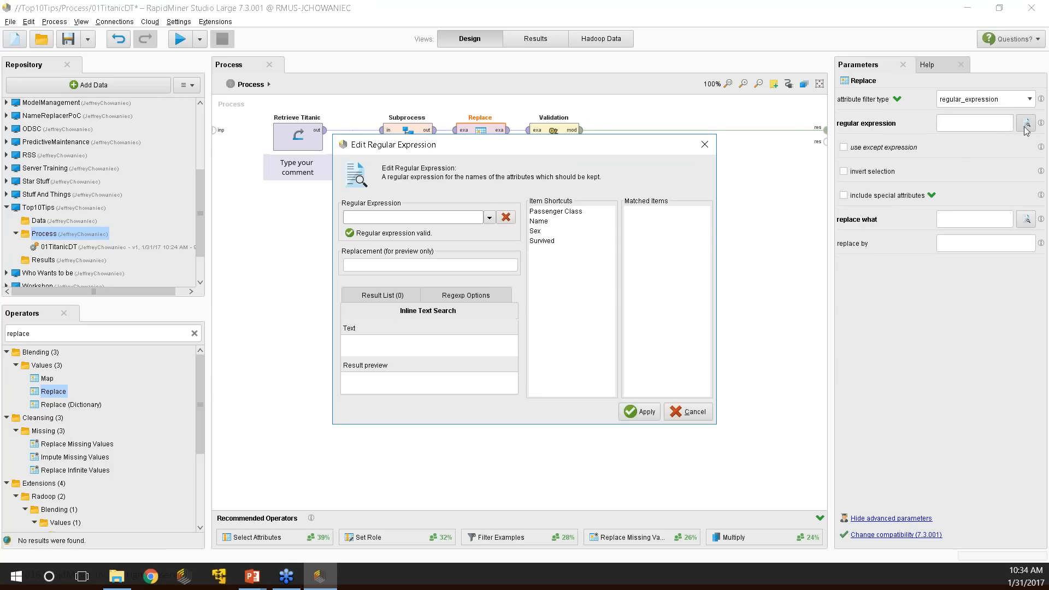
drag(518, 146, 456, 68)
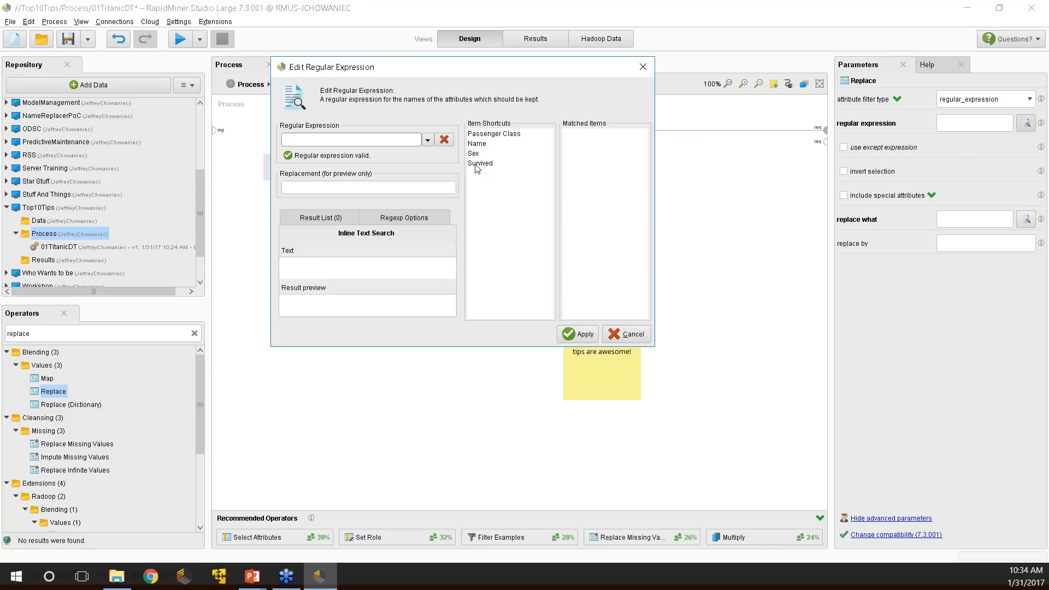
click(504, 135)
click(496, 143)
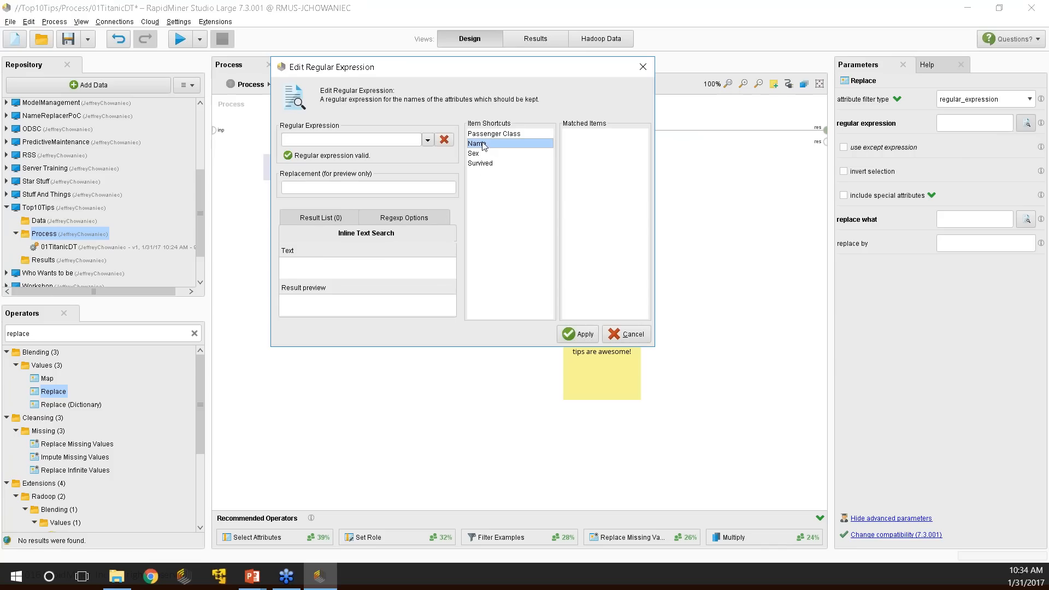
click(428, 141)
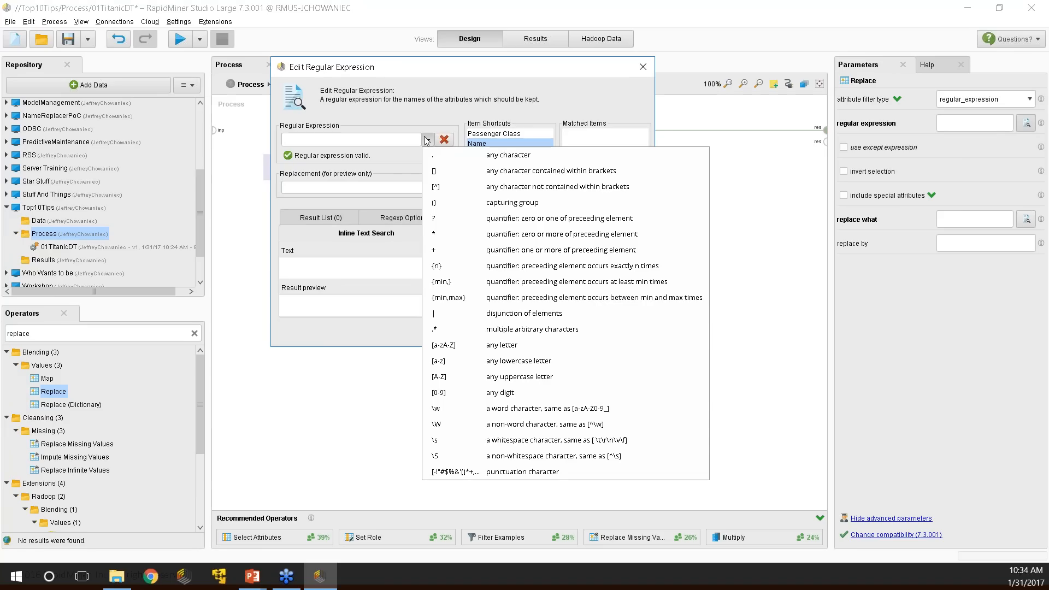
click(498, 346)
click(427, 140)
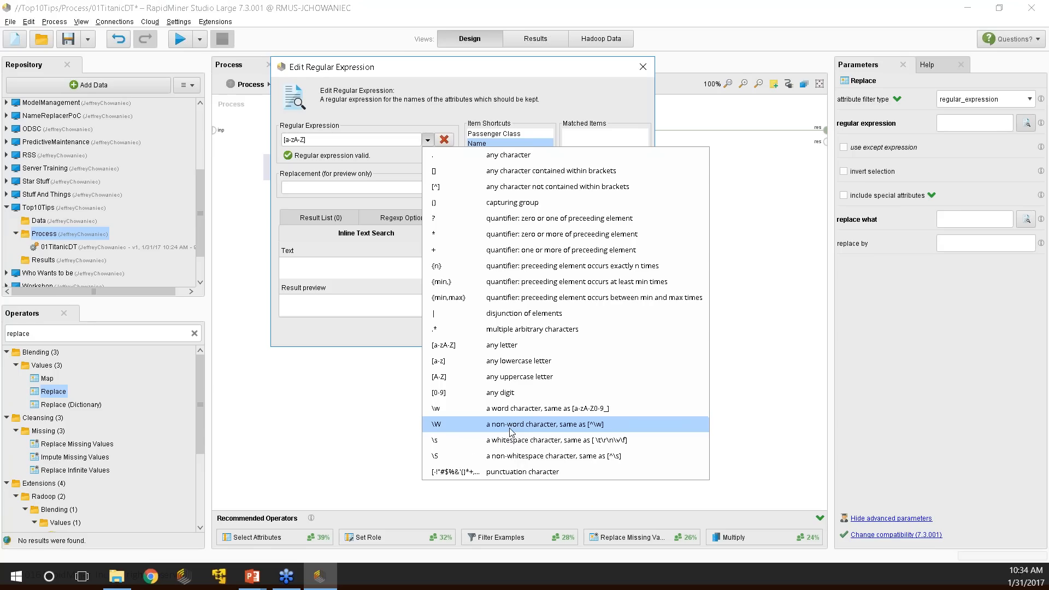
click(526, 425)
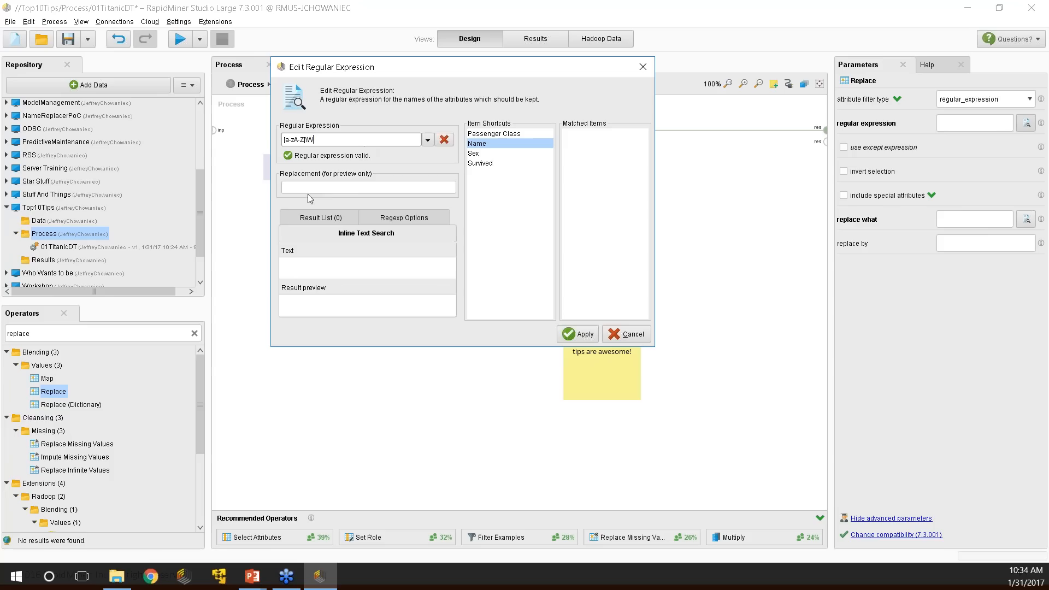
Test it with replacement 'Test' on sample text 'Word!', previewing 'WorTest'.
click(343, 187)
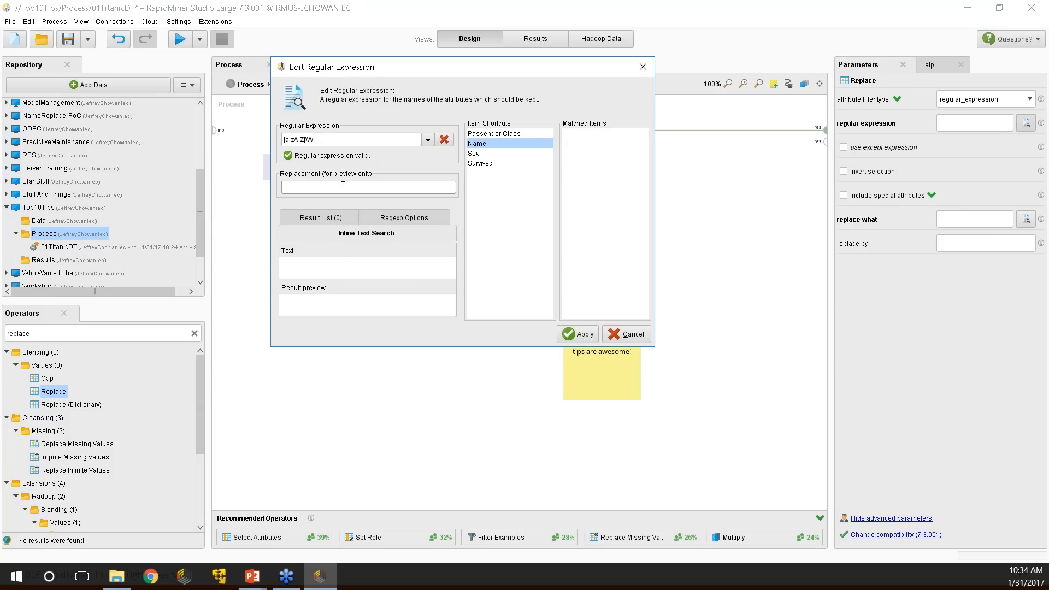
text(Test)
click(333, 262)
text(Word!)
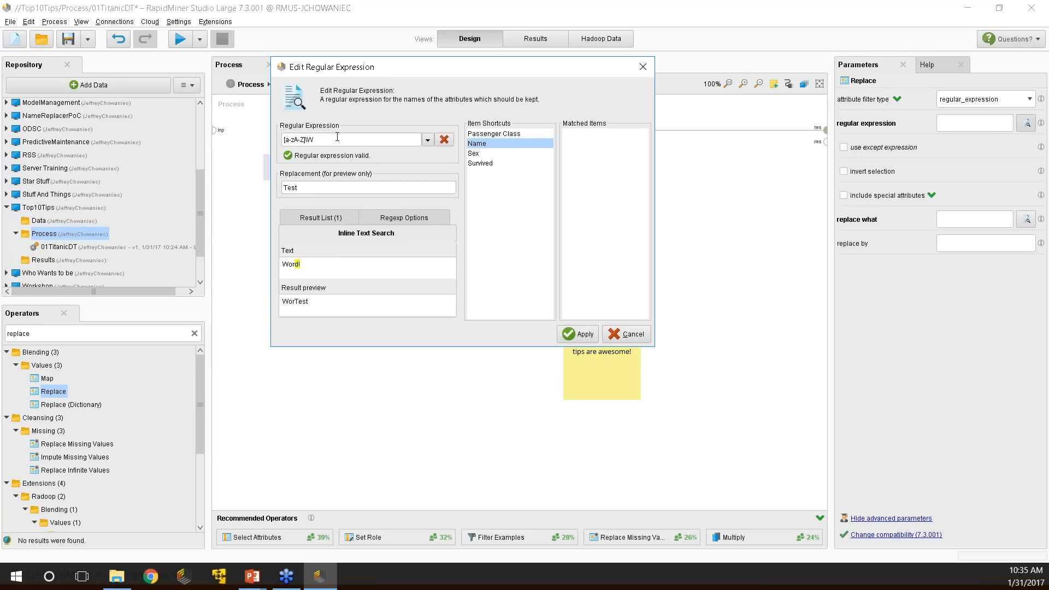
Replace the regex sample text 'Word!' with 'T!'.
drag(313, 264, 247, 264)
key(BackSpace)
text(T!)
Insert the either-or '|' operator into the pattern, check the preview, then cancel the regex editor.
click(428, 139)
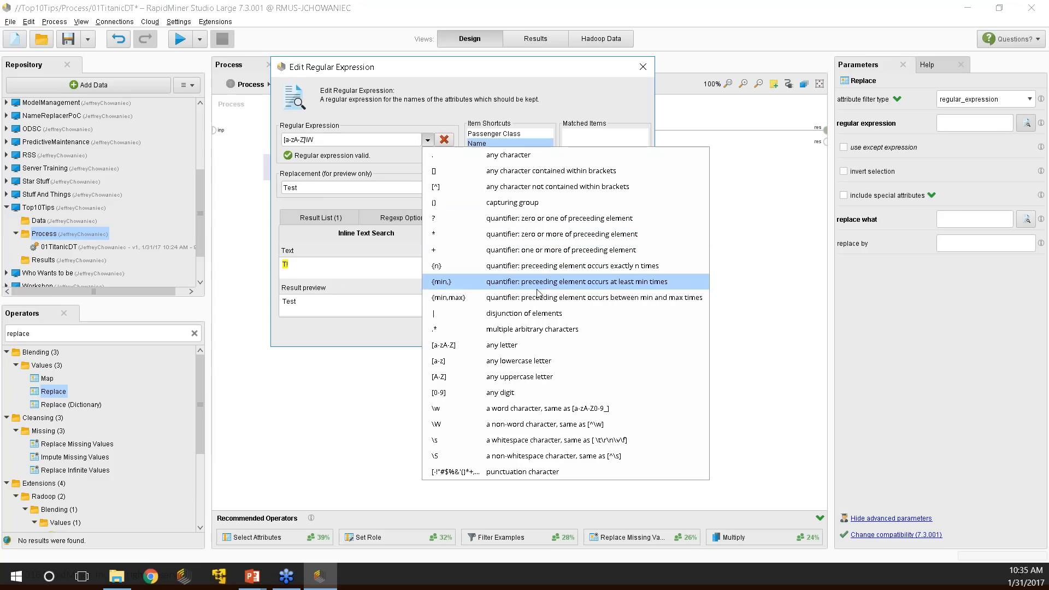
click(401, 144)
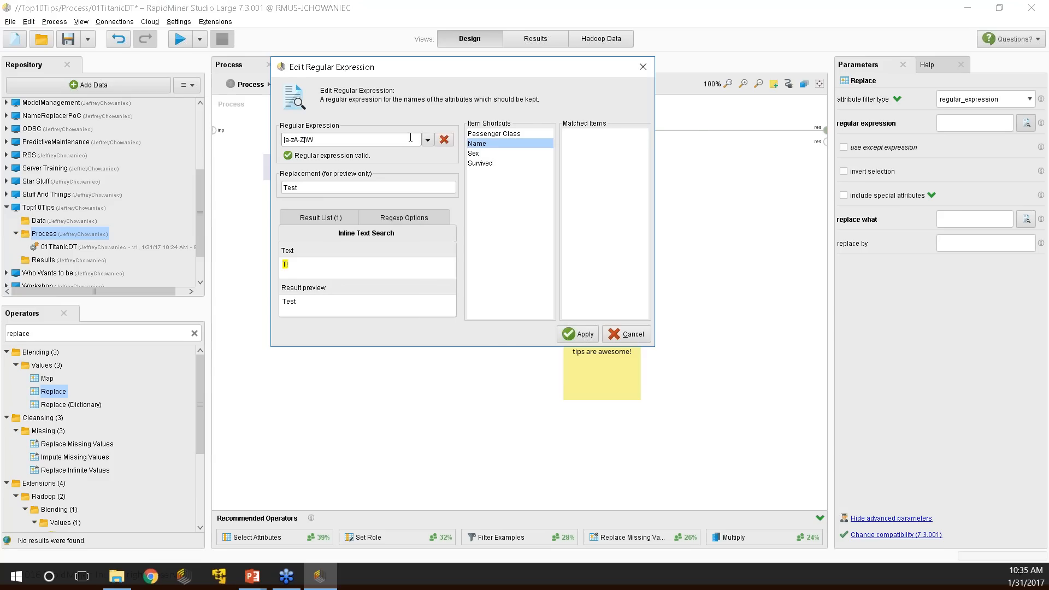
click(428, 140)
click(494, 313)
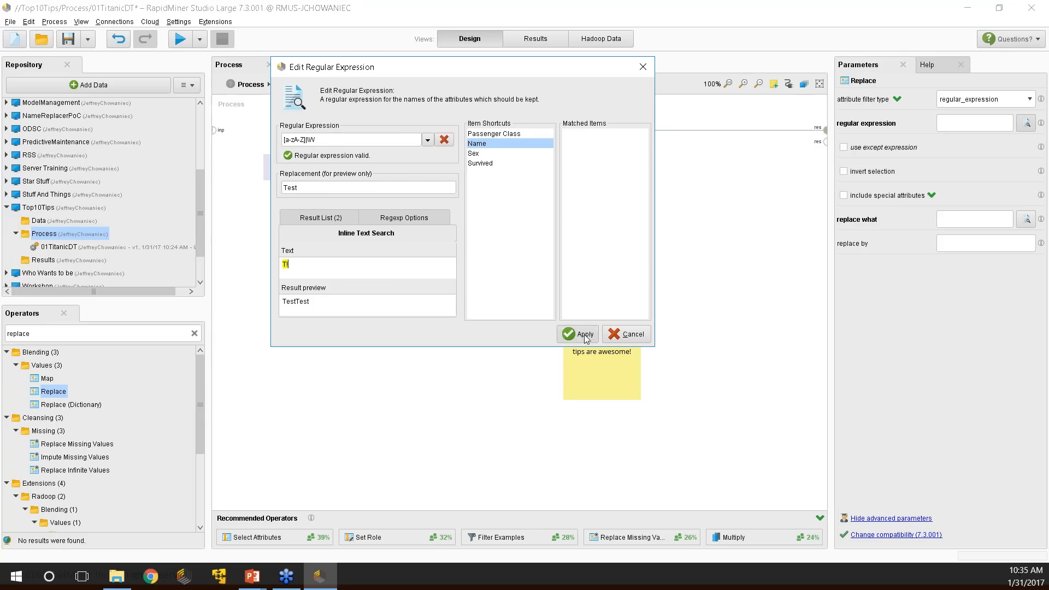
click(627, 334)
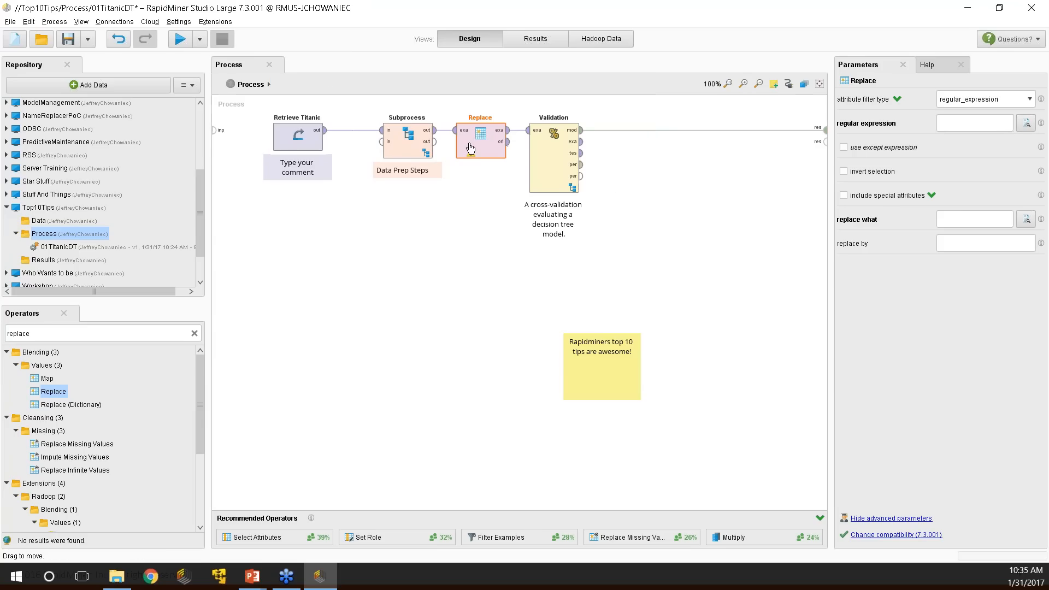
Replace the Replace operator with Generate Attributes between Subprocess and Validation.
key(Delete)
drag(434, 130, 528, 130)
click(535, 153)
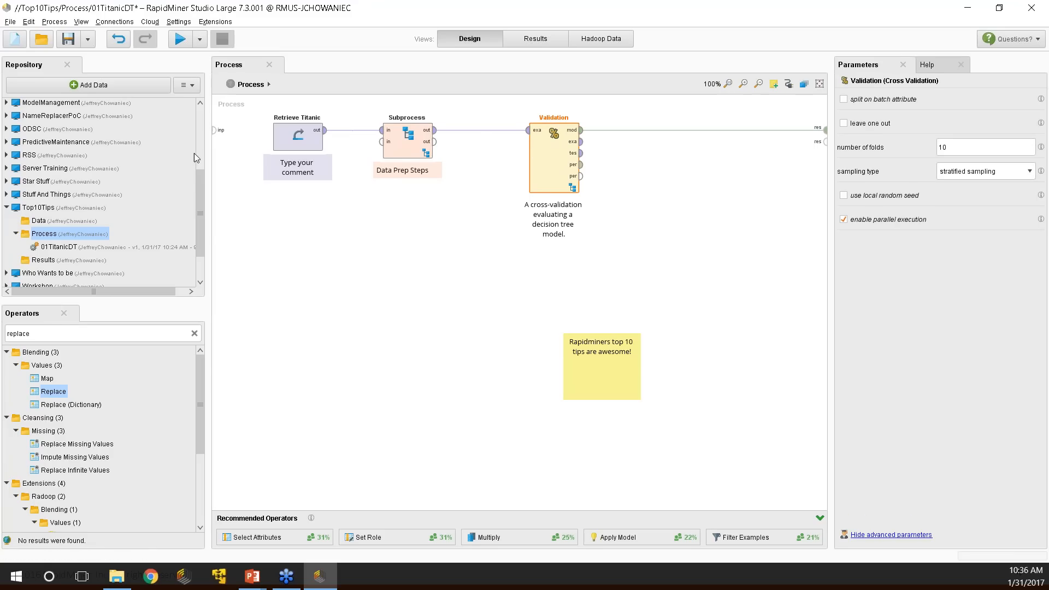
click(60, 333)
text(GA)
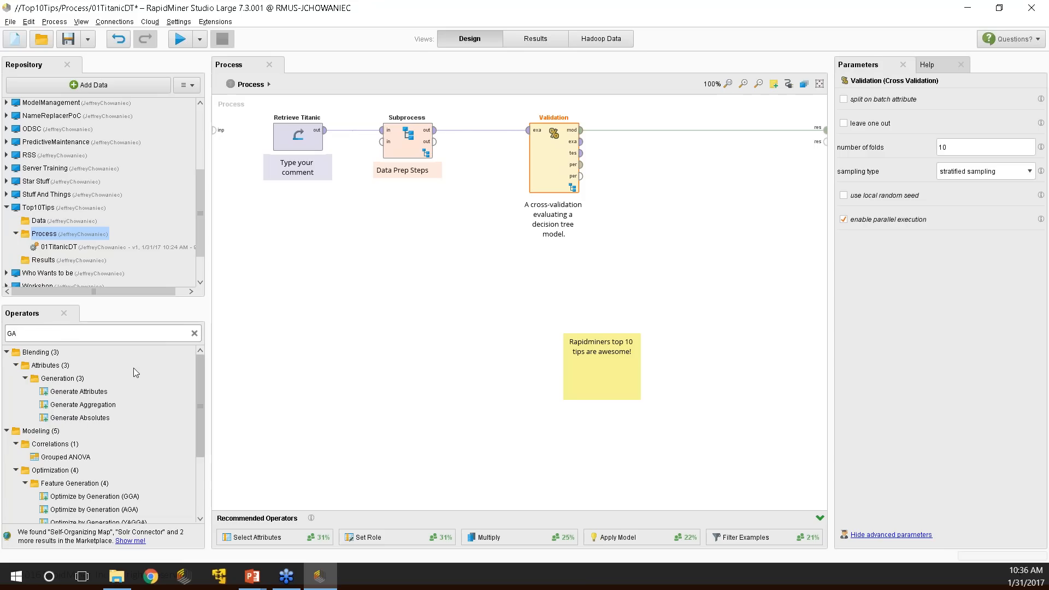
drag(80, 391, 456, 144)
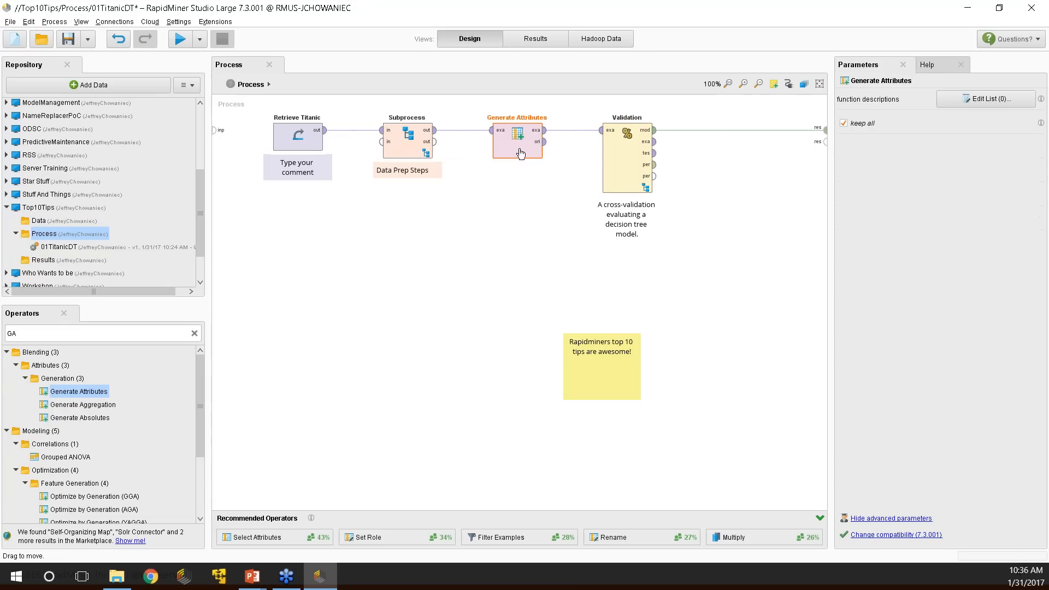
Add a new attribute named 'Test' and open its expression editor.
click(1013, 101)
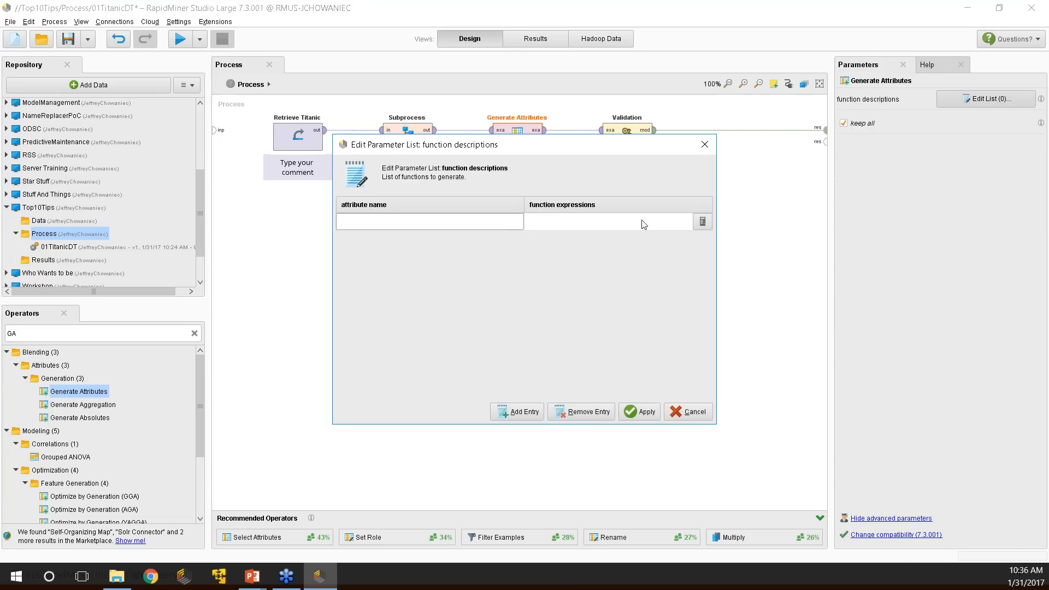
drag(590, 143, 569, 72)
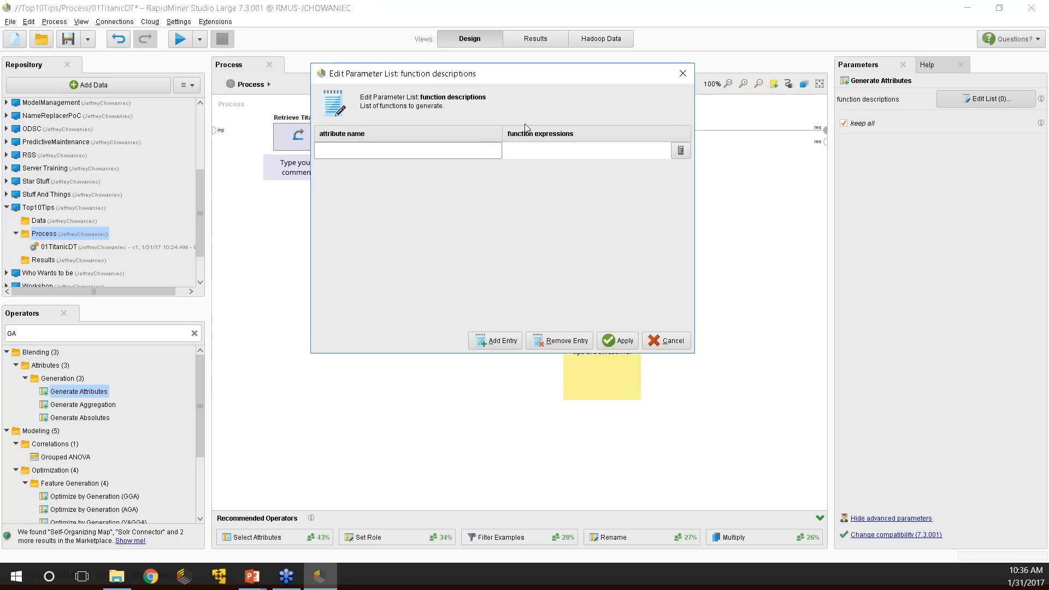
text(Test)
click(599, 156)
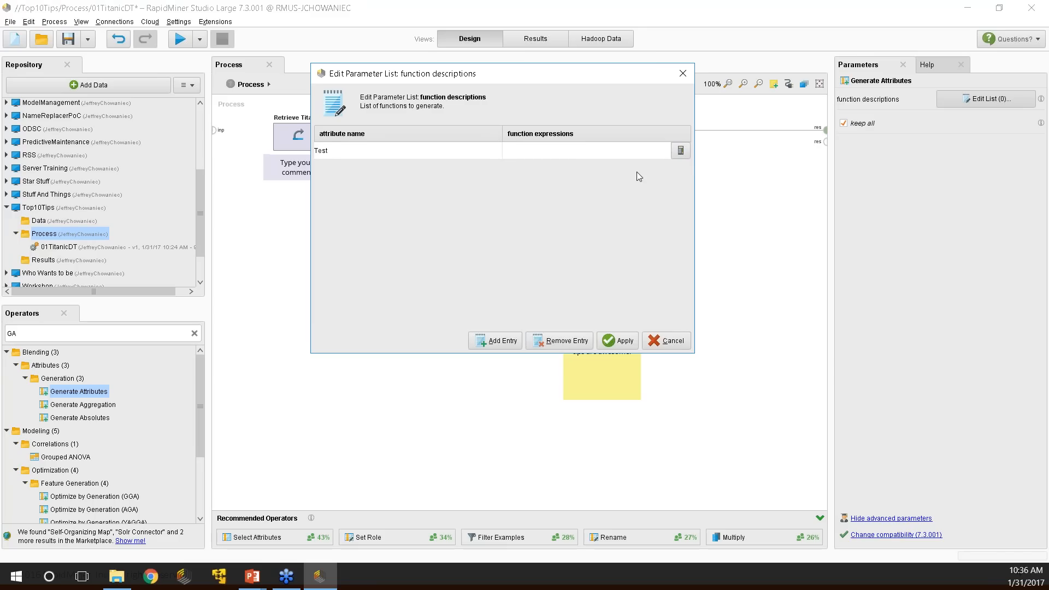
click(682, 152)
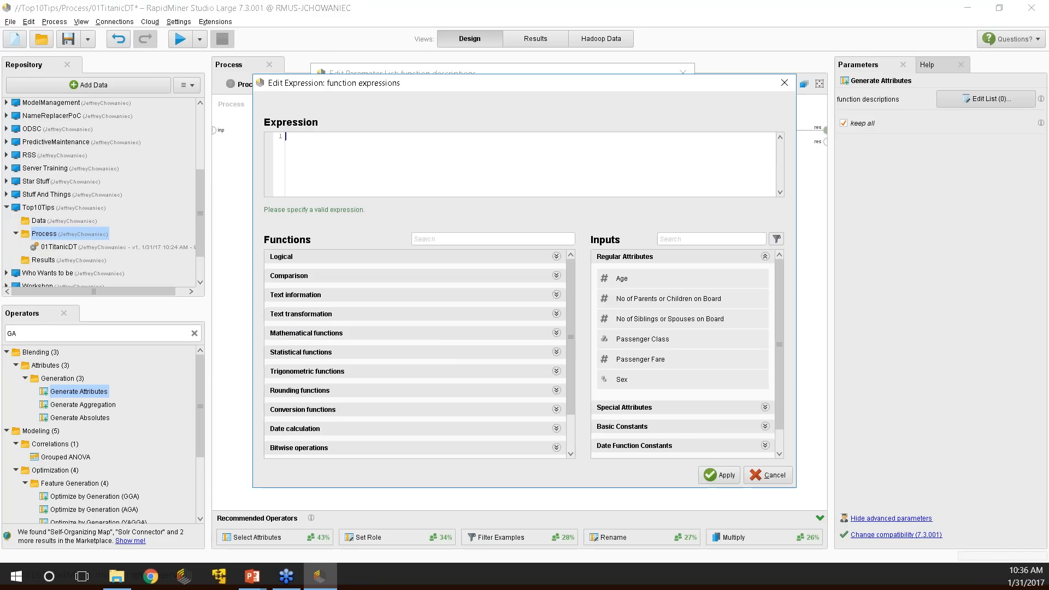
drag(478, 90, 481, 54)
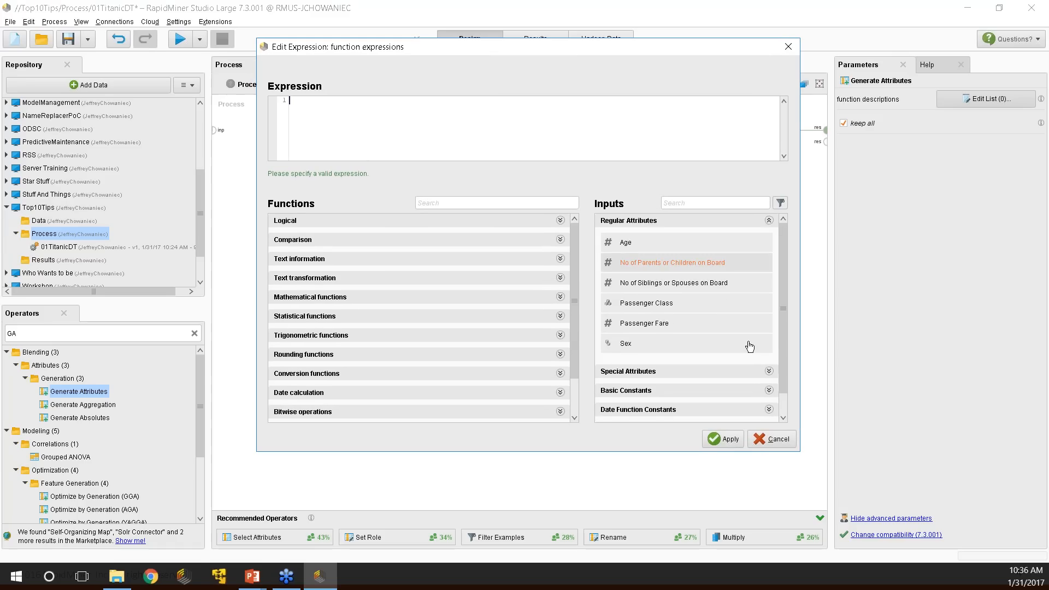
scroll(447, 272, down, 2)
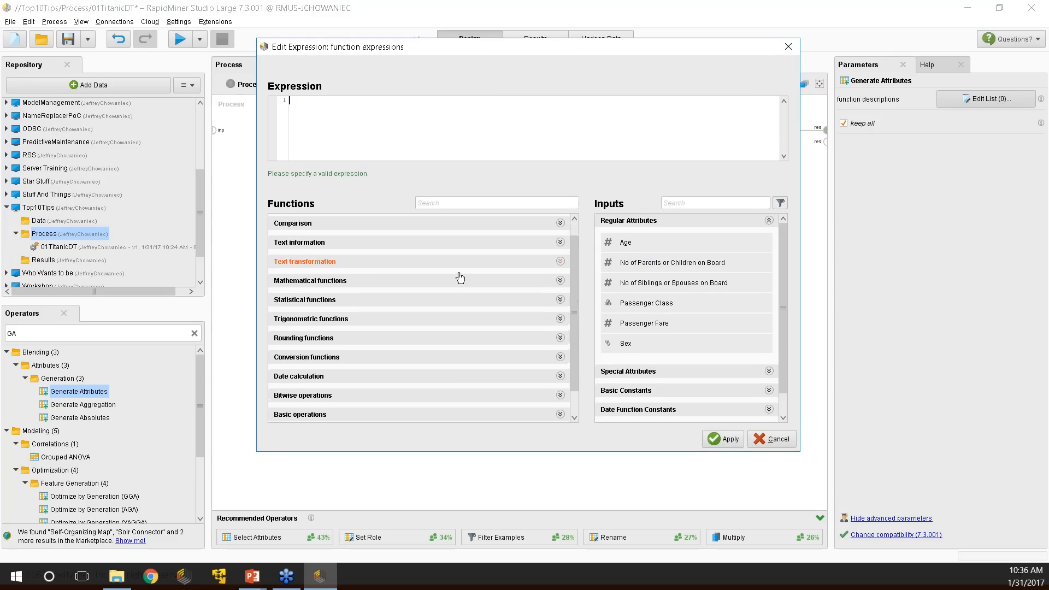
scroll(457, 277, up, 2)
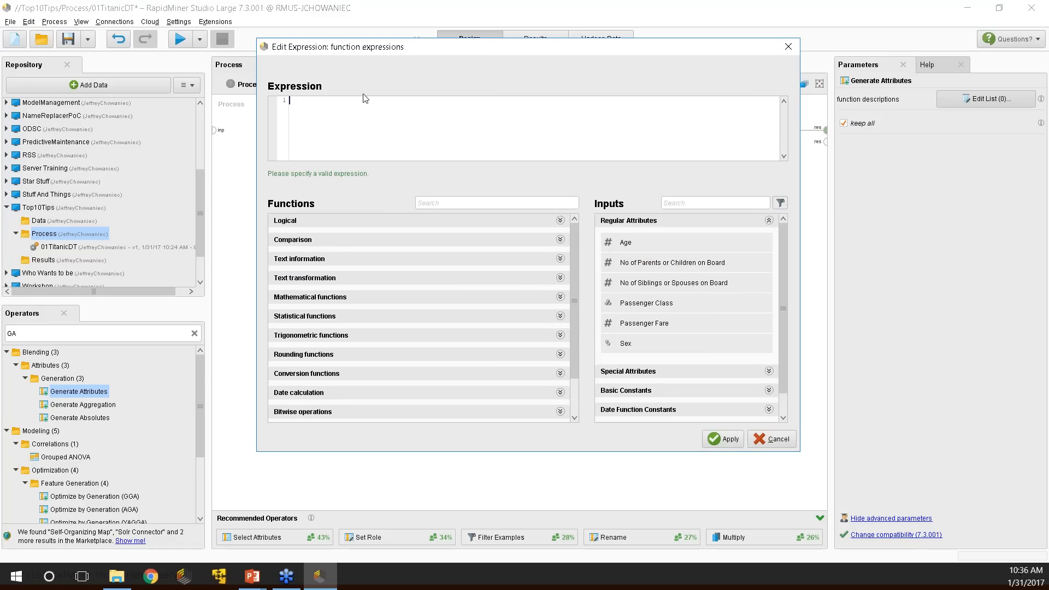
click(642, 303)
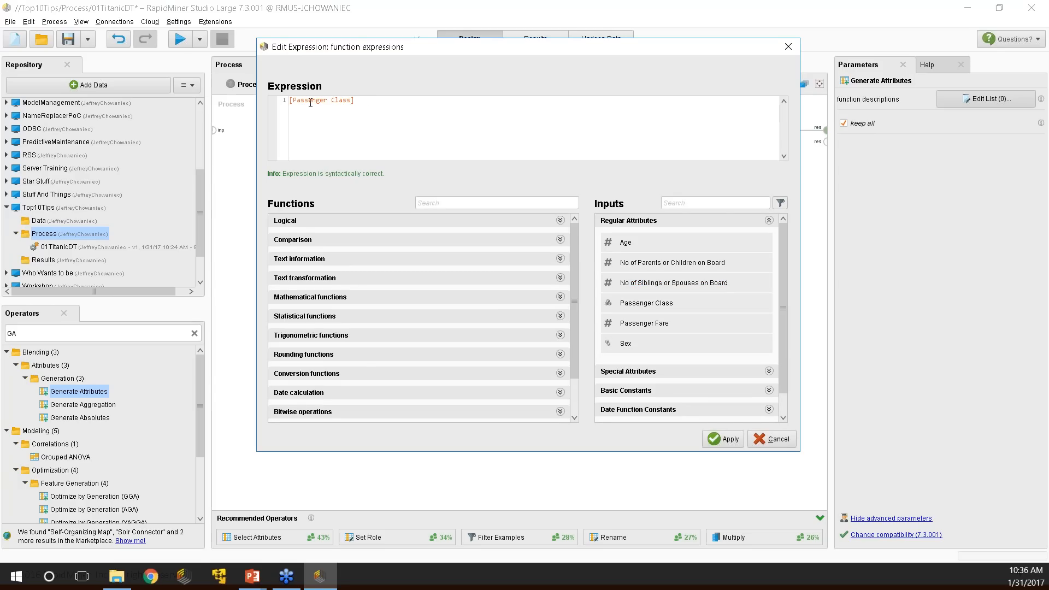
text(TheTest)
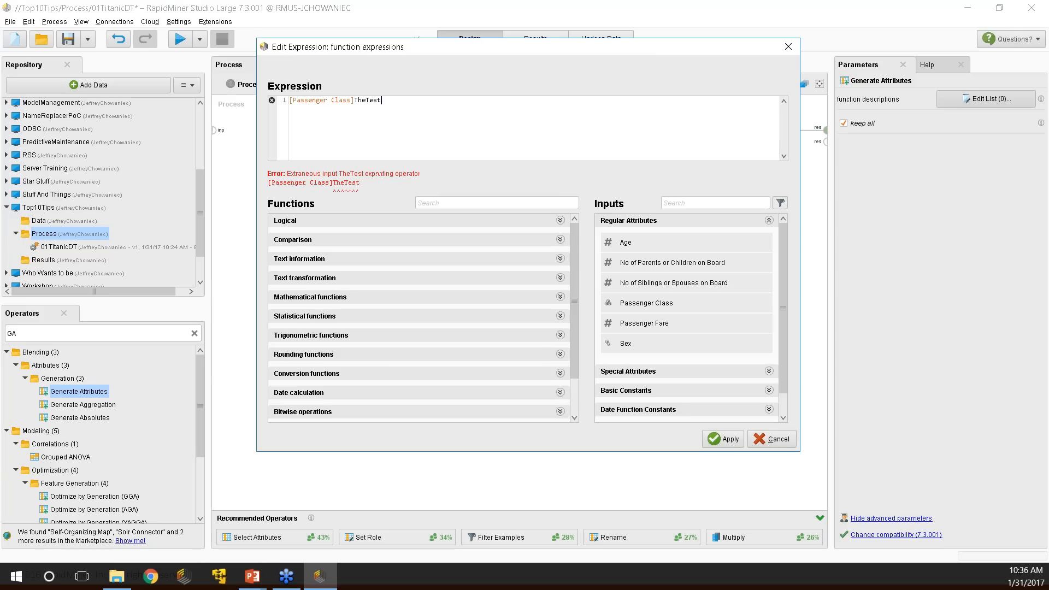
drag(383, 101, 355, 101)
key(BackSpace)
key(BackSpace)
key(BackSpace)
key(BackSpace)
key(BackSpace)
key(BackSpace)
key(BackSpace)
key(BackSpace)
key(BackSpace)
key(BackSpace)
key(BackSpace)
key(BackSpace)
key(BackSpace)
key(BackSpace)
key(BackSpace)
key(BackSpace)
key(BackSpace)
key(BackSpace)
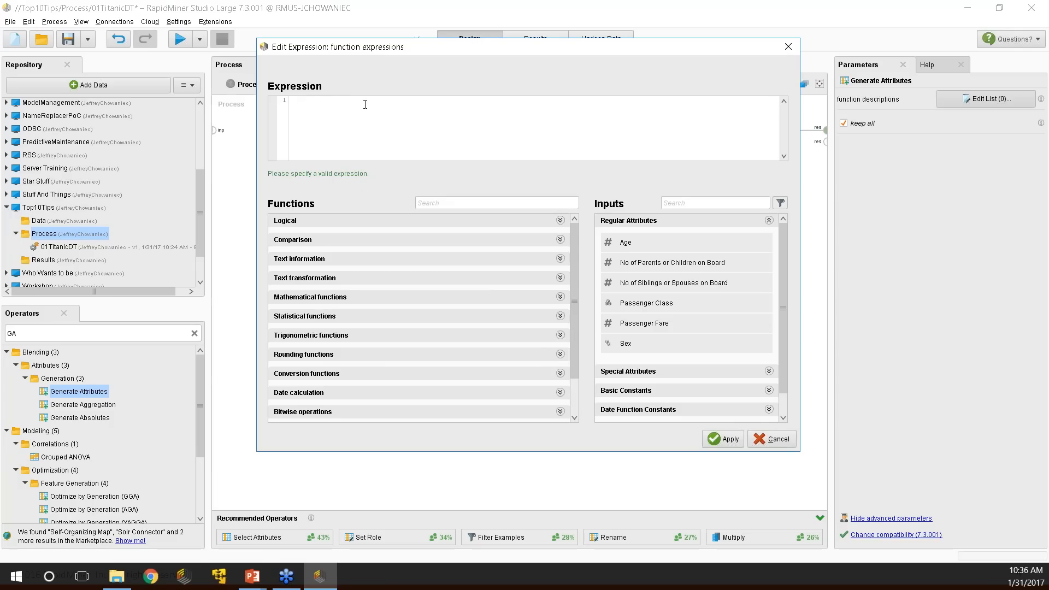
Enter if(Survived=="Yes","Test1","Test2") as Test's expression and apply both dialogs.
click(532, 222)
click(327, 245)
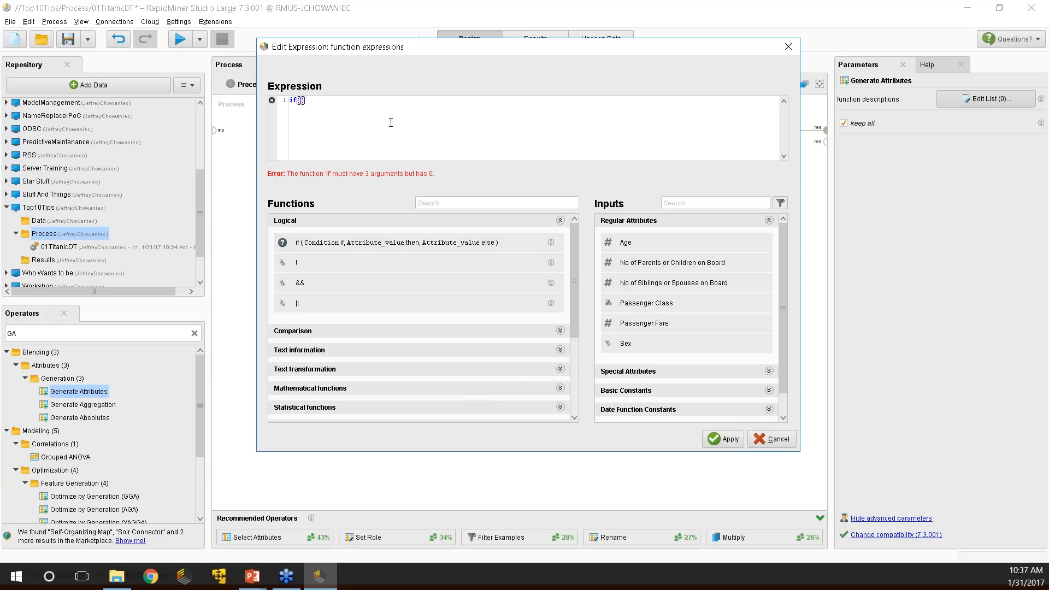
text(Surviv)
key(BackSpace)
key(BackSpace)
key(BackSpace)
key(BackSpace)
text(rvived=="Yes","Test)
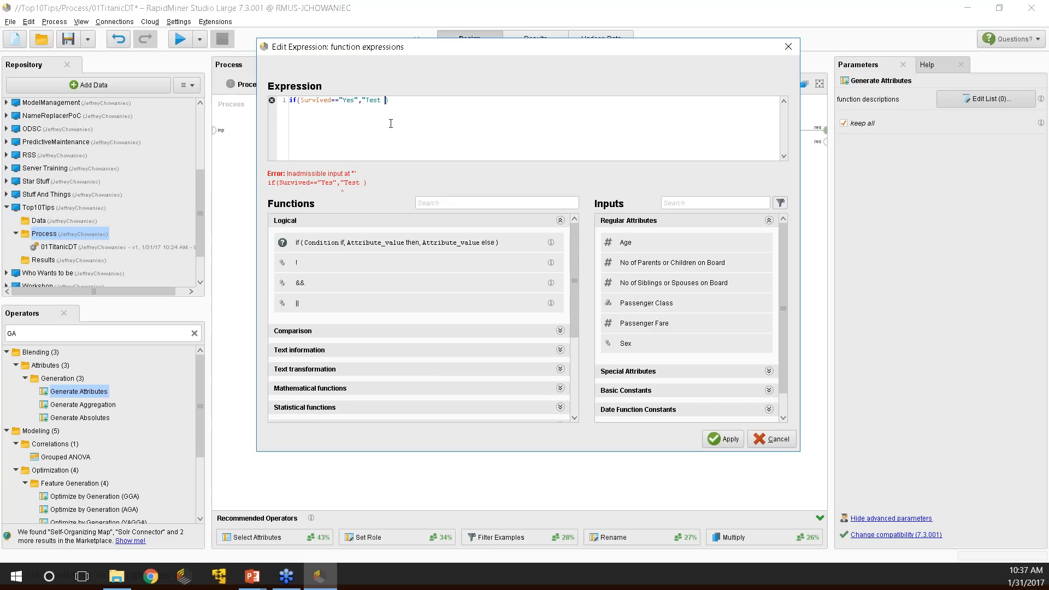
key(BackSpace)
text(1",)
text(Test)
key(BackSpace)
key(BackSpace)
key(BackSpace)
key(BackSpace)
text("Test2")
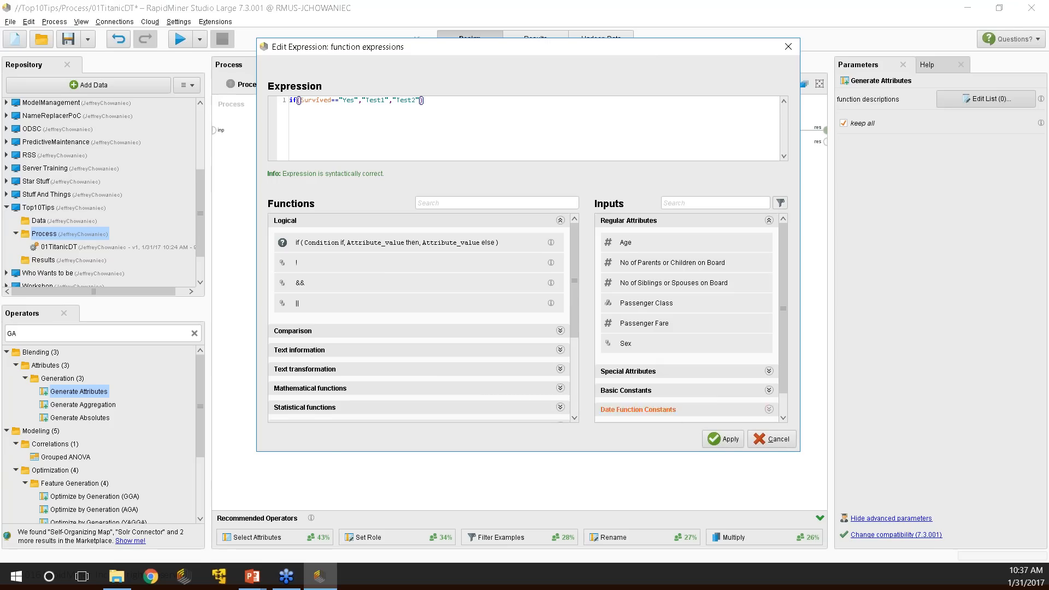
click(723, 438)
click(621, 343)
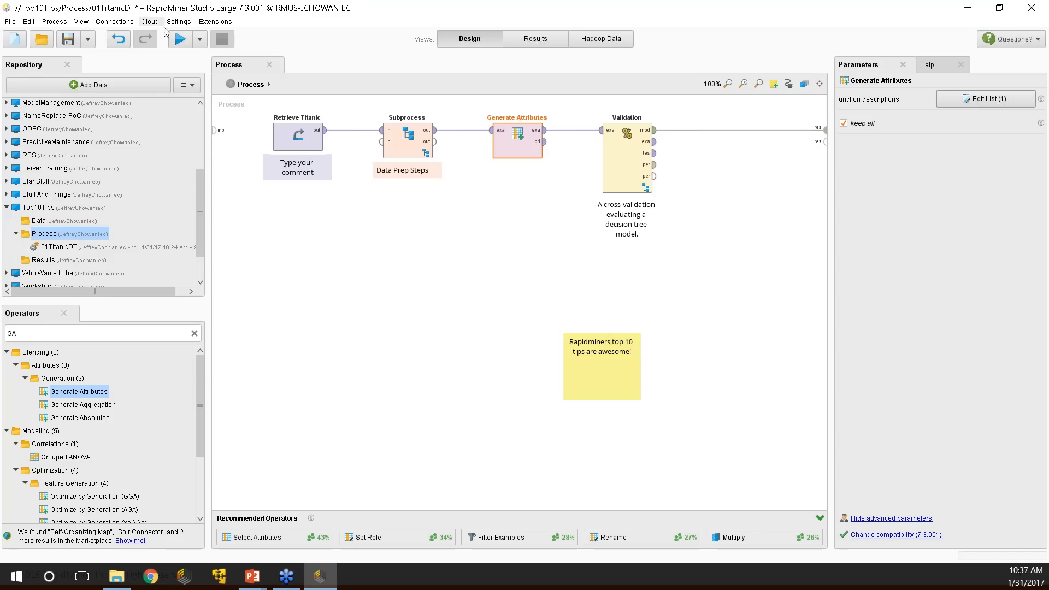
Add a breakpoint on Generate Attributes, run the process to check the Test1/Test2 values, then return to Design.
right_click(524, 144)
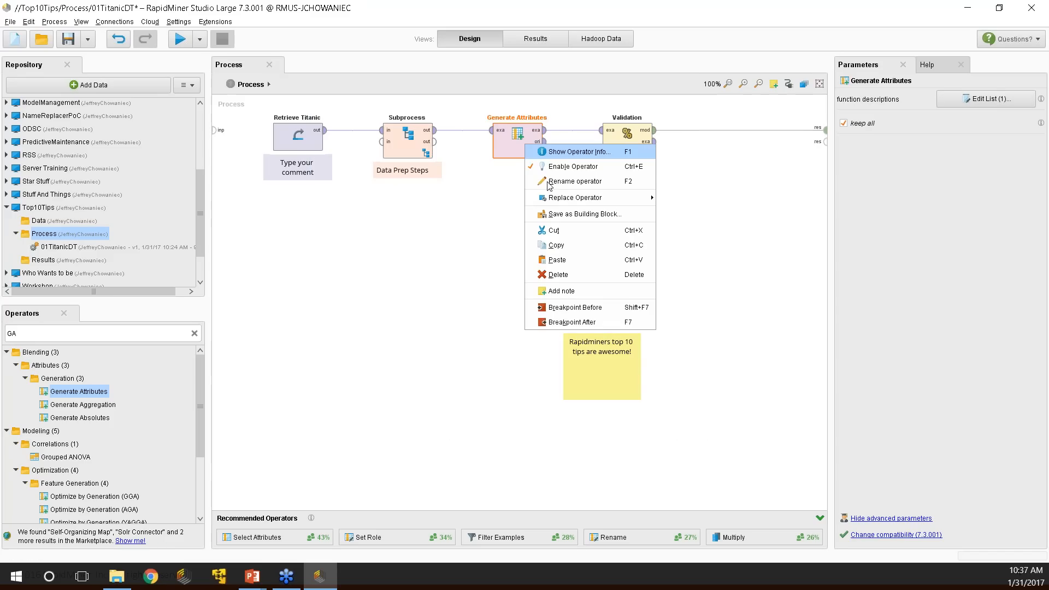
click(571, 307)
click(176, 39)
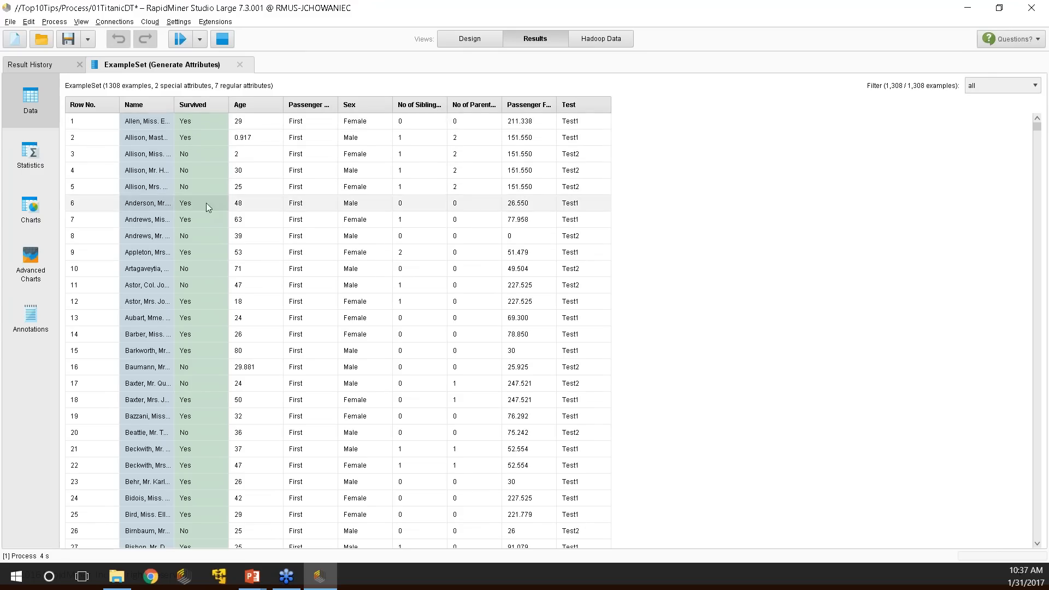
key(F8)
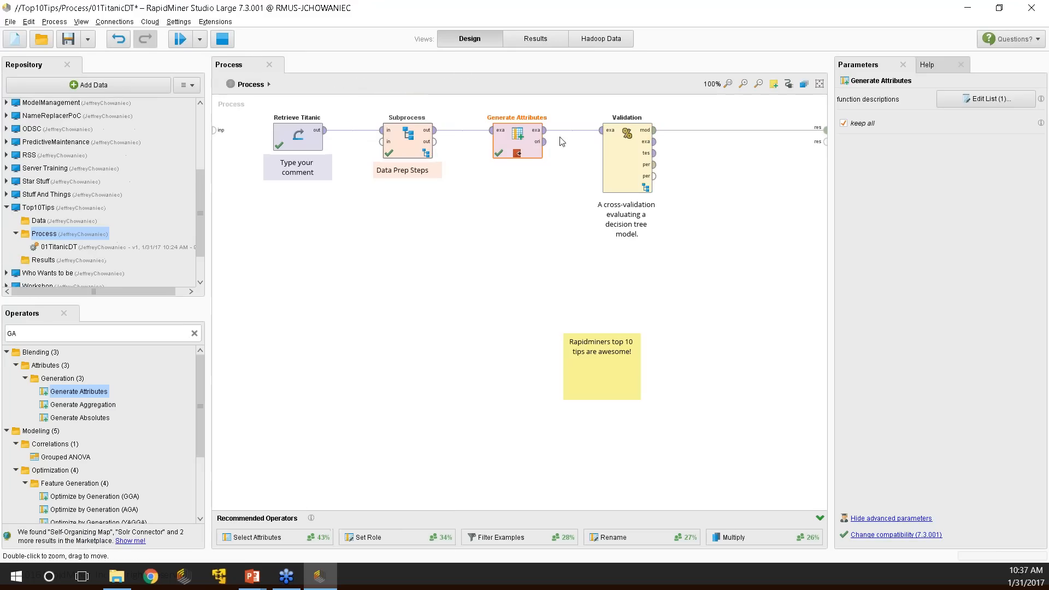
Add a second attribute row in Generate Attributes and open its expression editor.
click(977, 104)
click(509, 413)
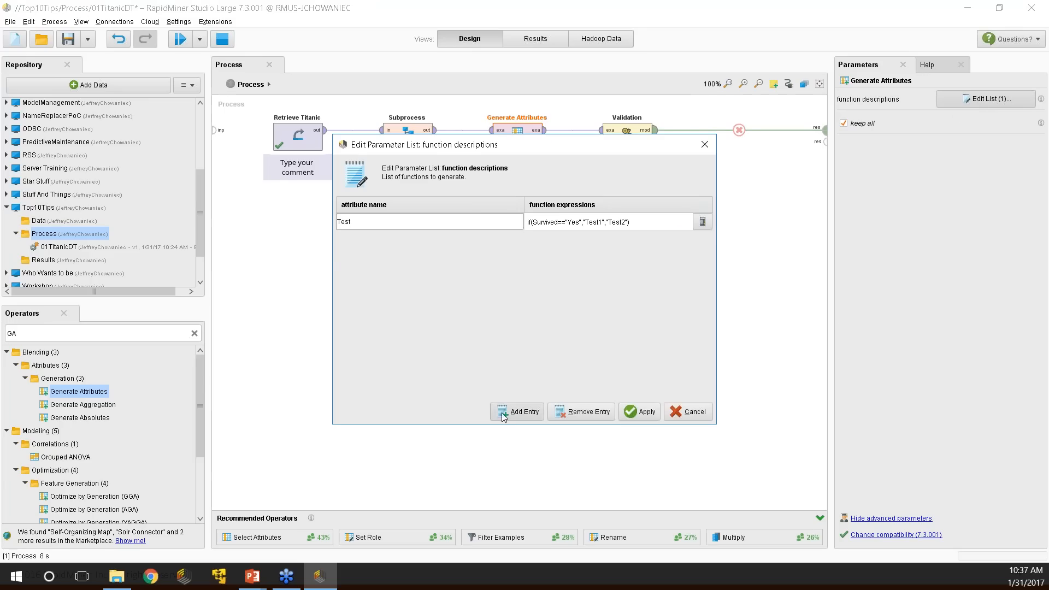
click(509, 413)
click(504, 241)
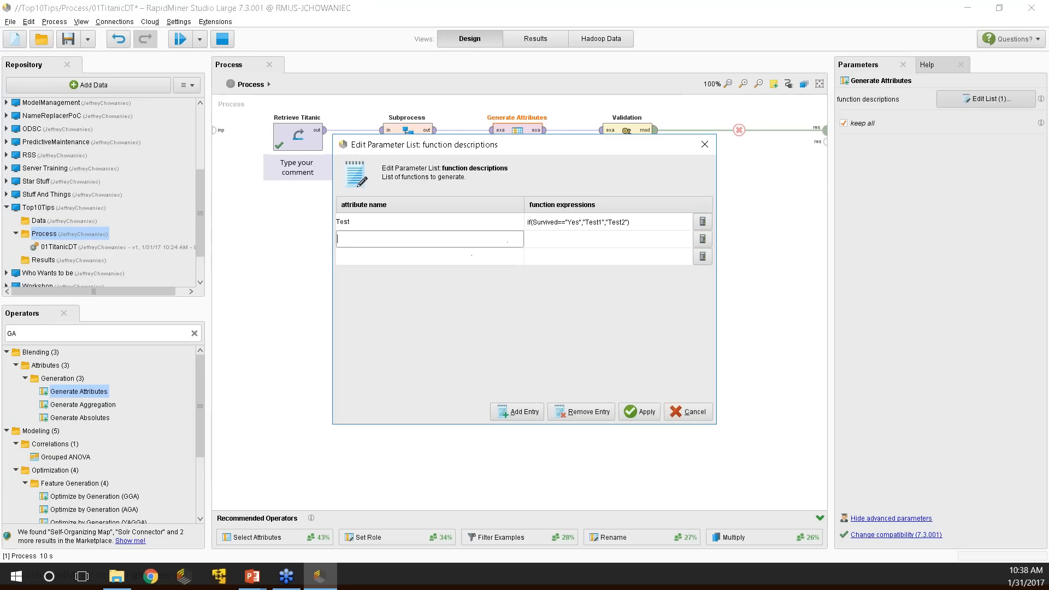
click(702, 240)
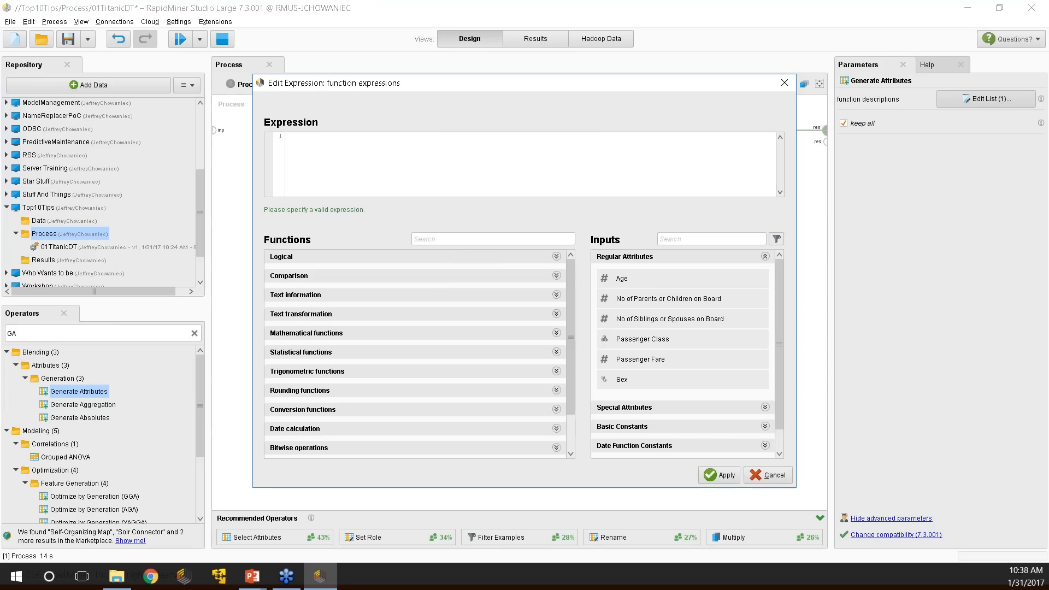
Browse the comparison and date functions, discard both dialogs, and switch to the Top 10 Tips slide.
click(460, 279)
click(458, 277)
scroll(421, 351, down, 3)
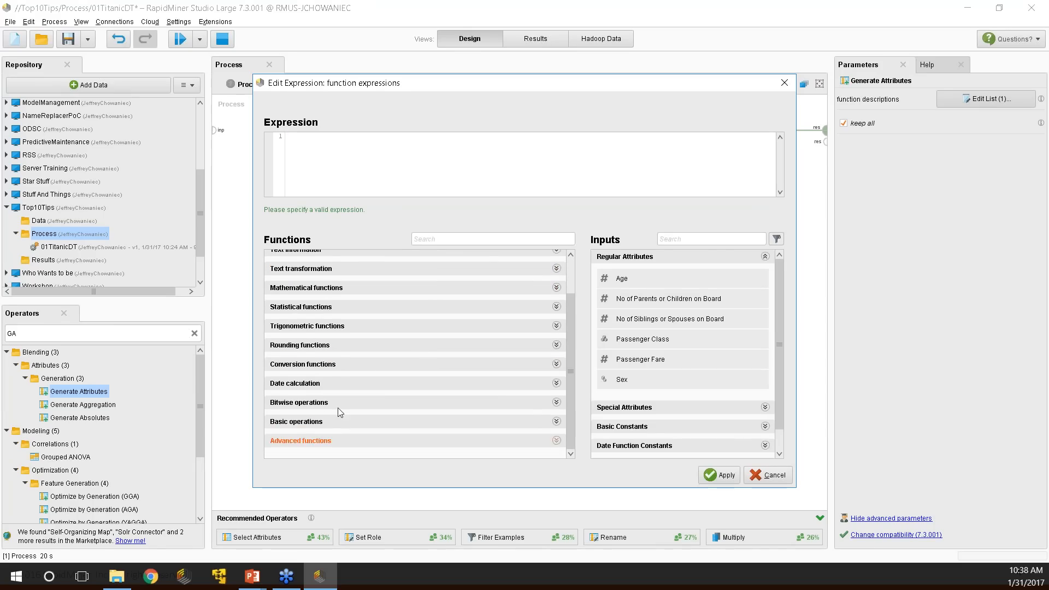
click(411, 386)
scroll(412, 391, down, 6)
scroll(355, 339, up, 2)
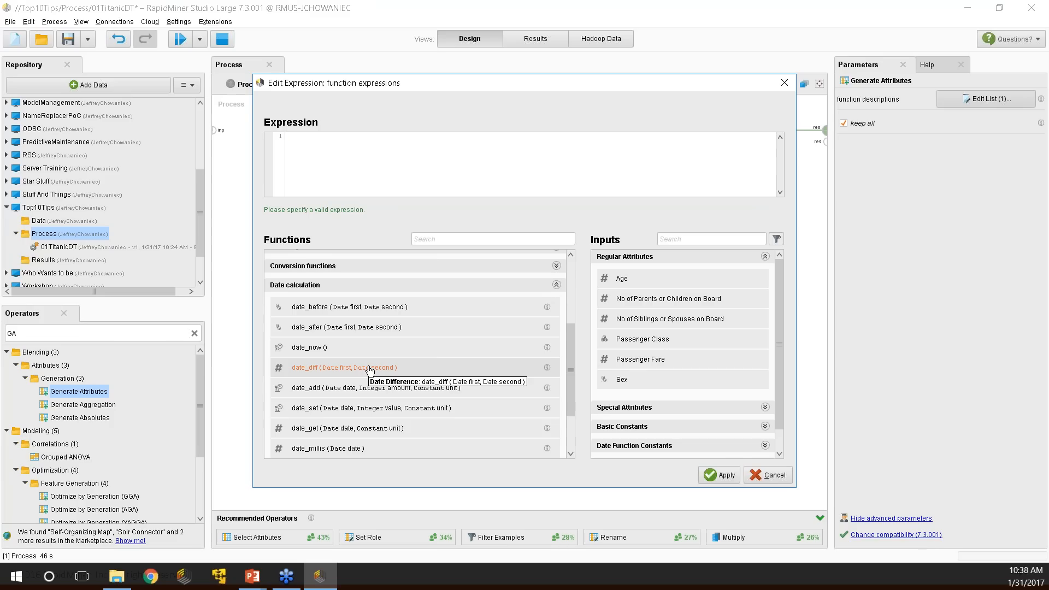
click(770, 477)
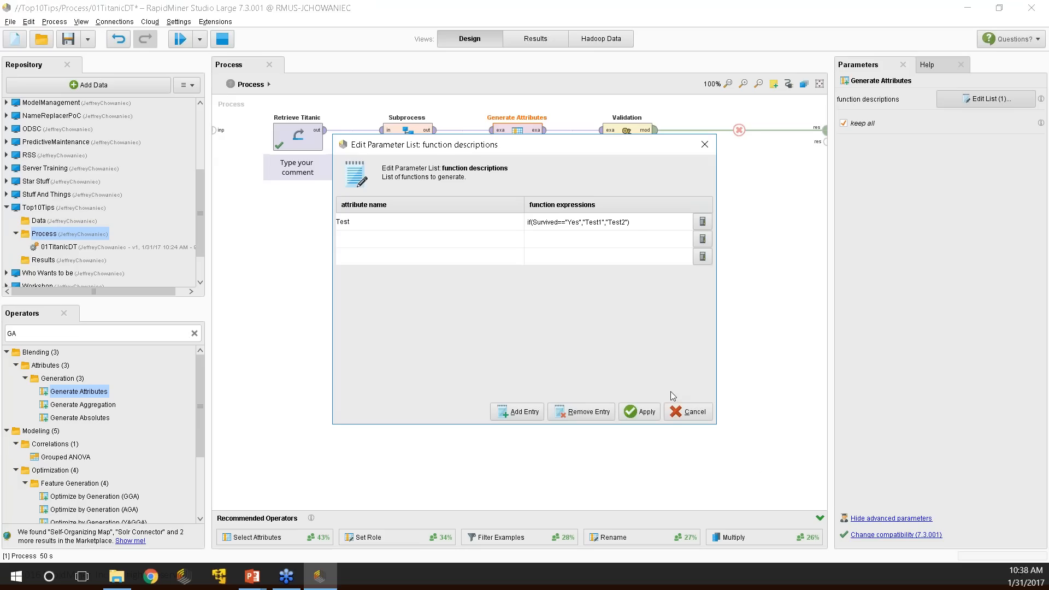
click(682, 410)
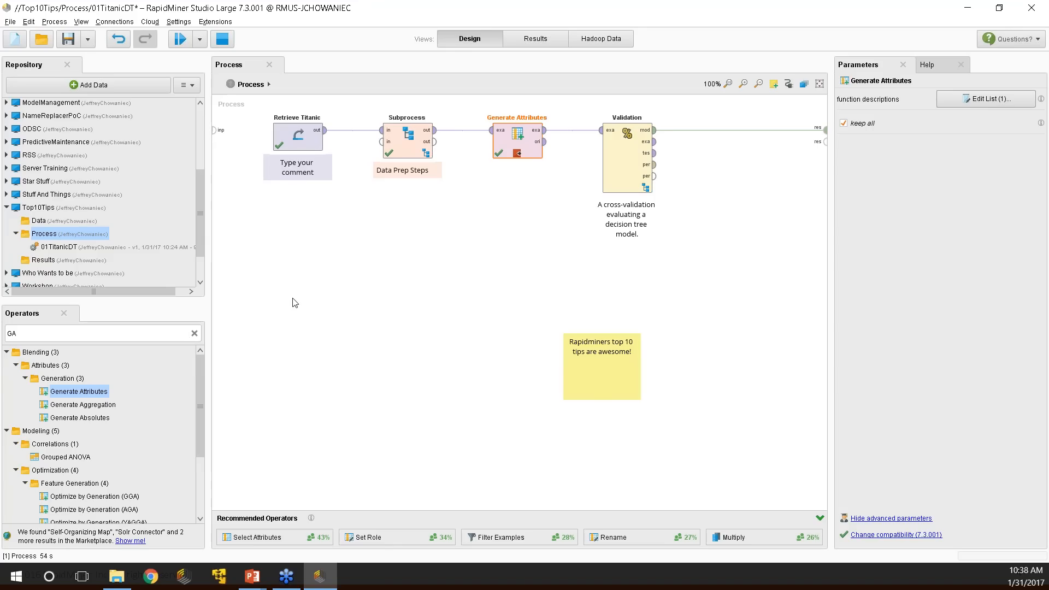
key(alt+Tab)
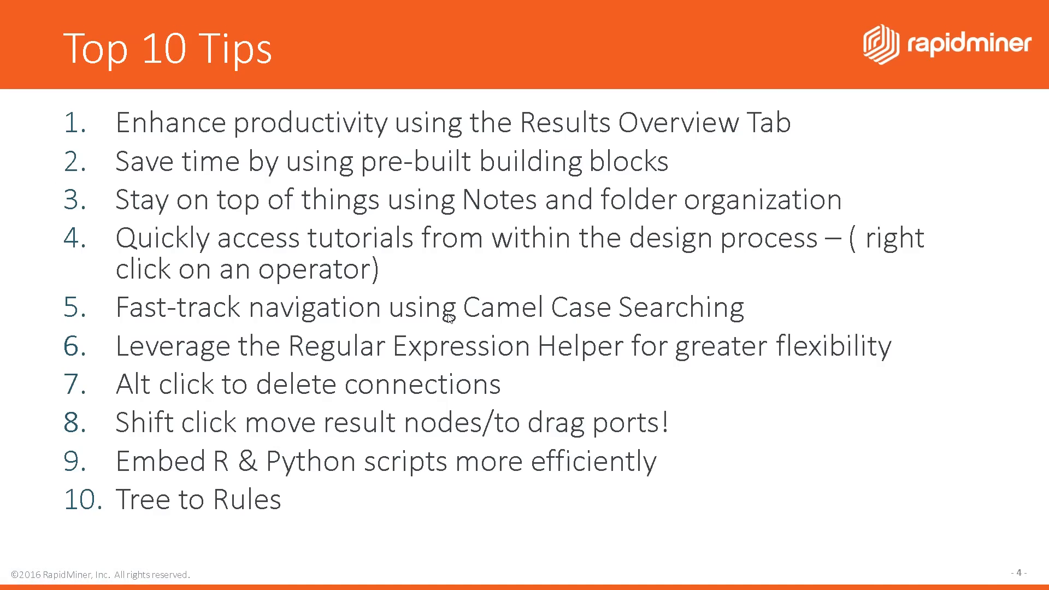
Switch from the Top 10 Tips slide back to the 01TitanicDT process.
key(alt+Tab)
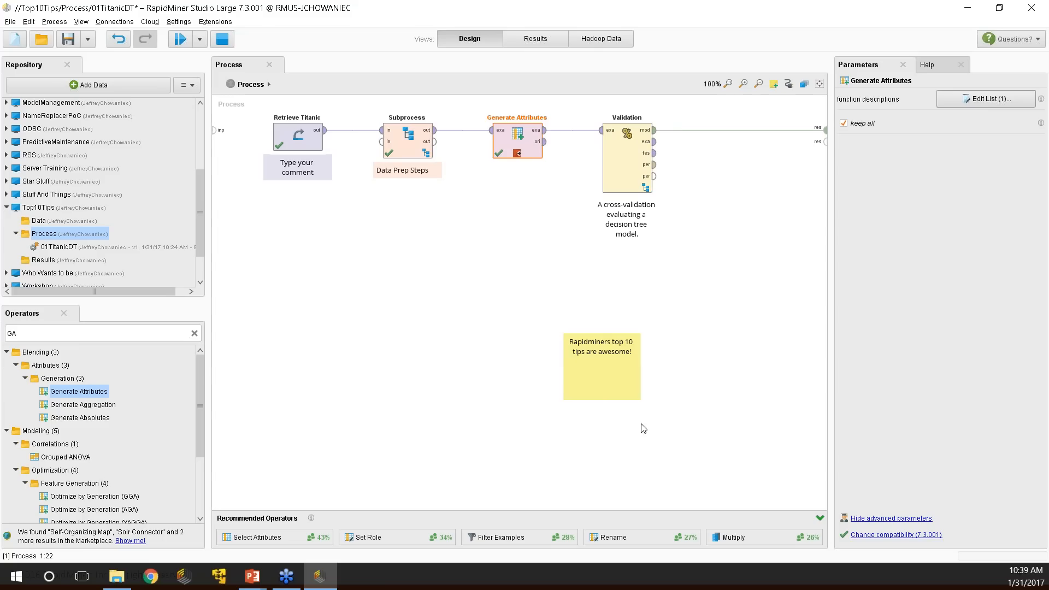
Route Validation's example output to the results port.
click(656, 148)
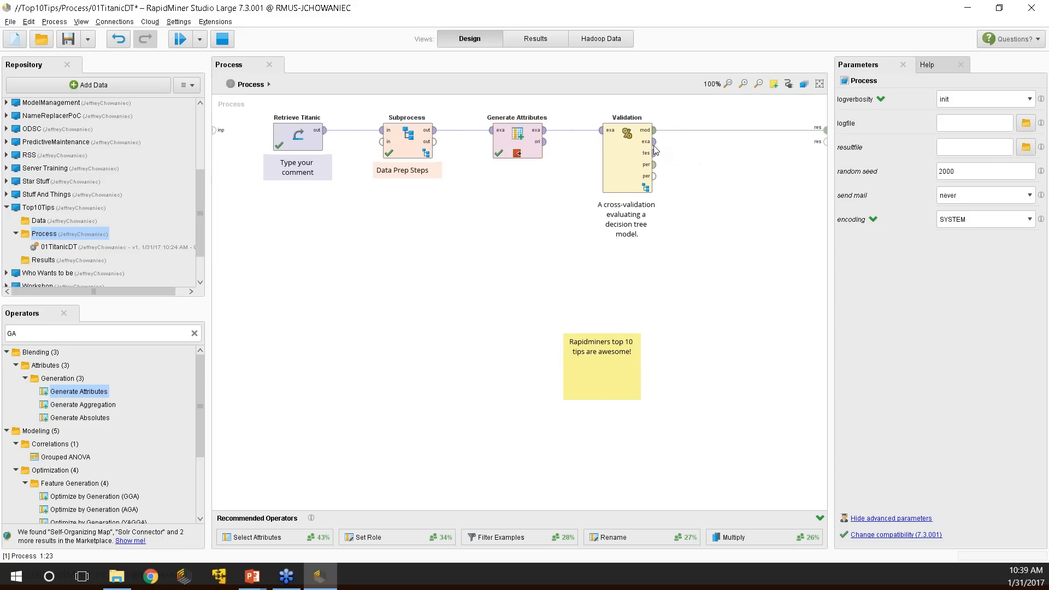
click(632, 176)
drag(654, 142, 825, 139)
Delete Generate Attributes, connect Subprocess to Validation, send performance to results, and move Validation left.
click(515, 151)
key(Delete)
click(435, 131)
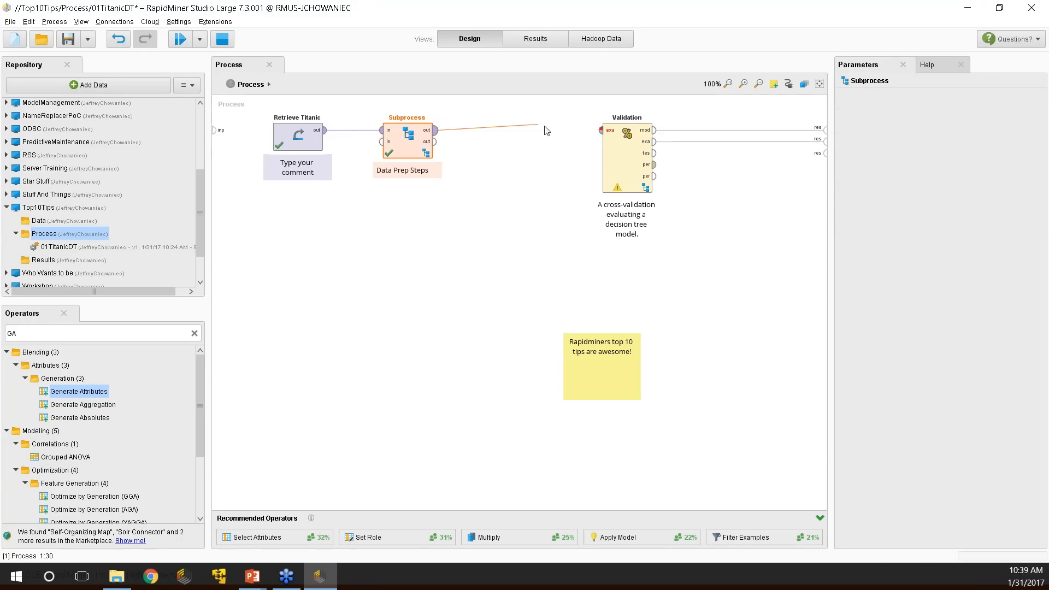
click(602, 130)
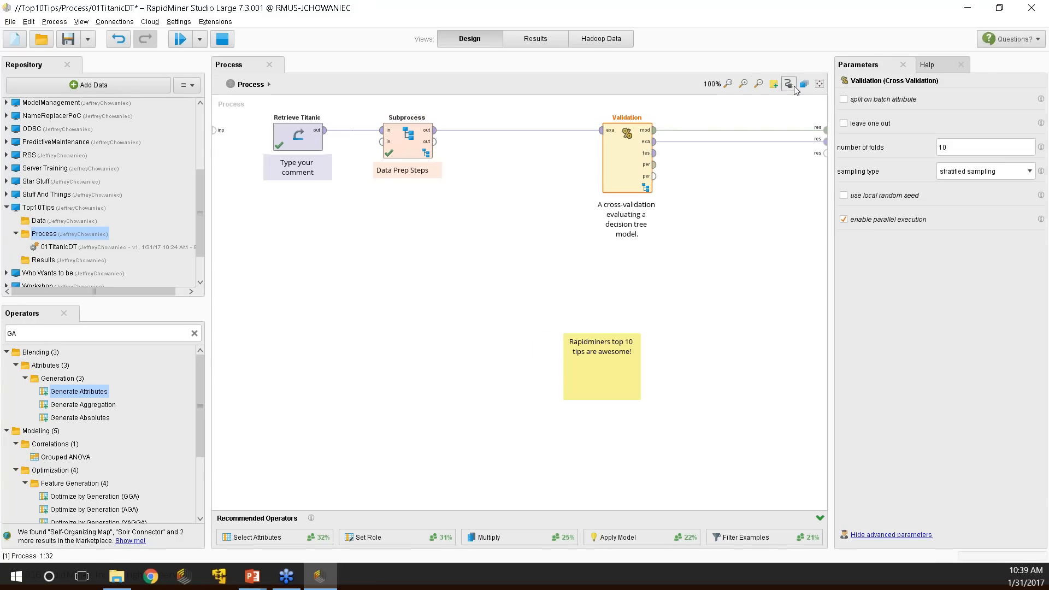
drag(654, 164, 825, 154)
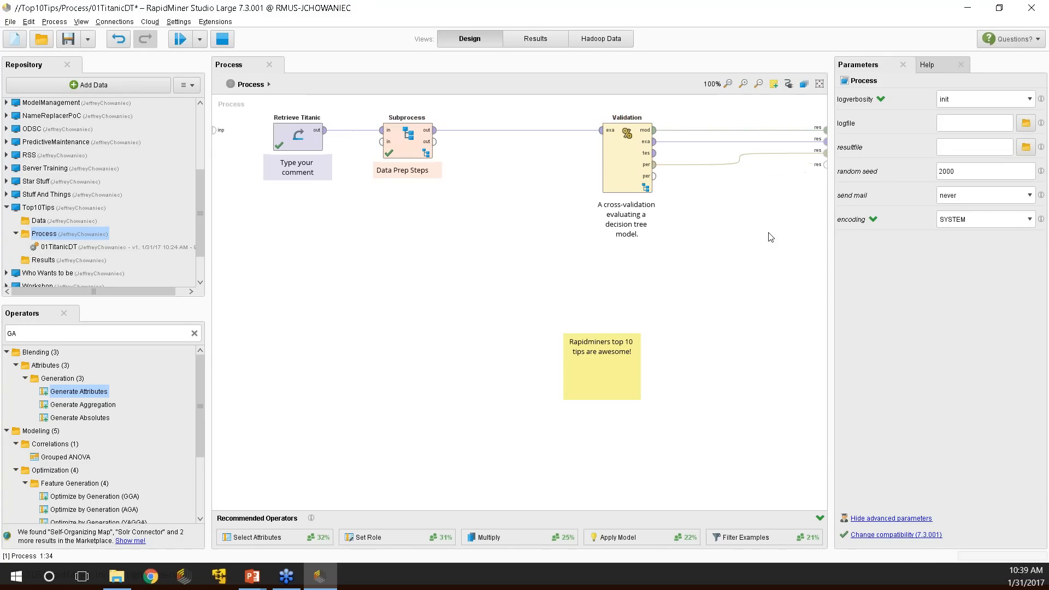
drag(629, 164, 518, 164)
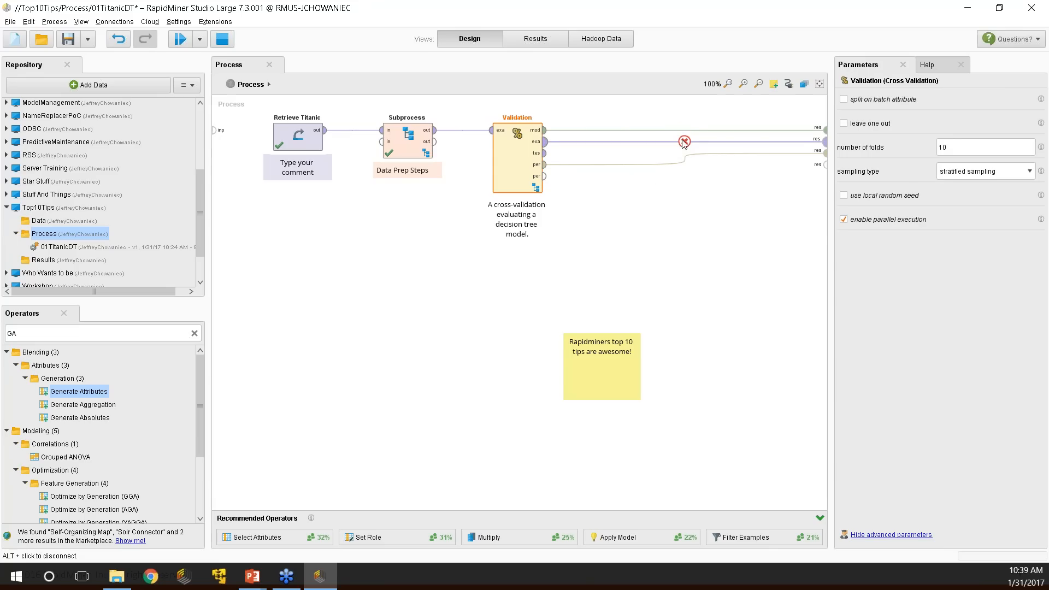
Reconnect Validation's model and both performance outputs to the results, then show the Top 10 Tips slide.
alt+click(581, 130)
alt+click(583, 141)
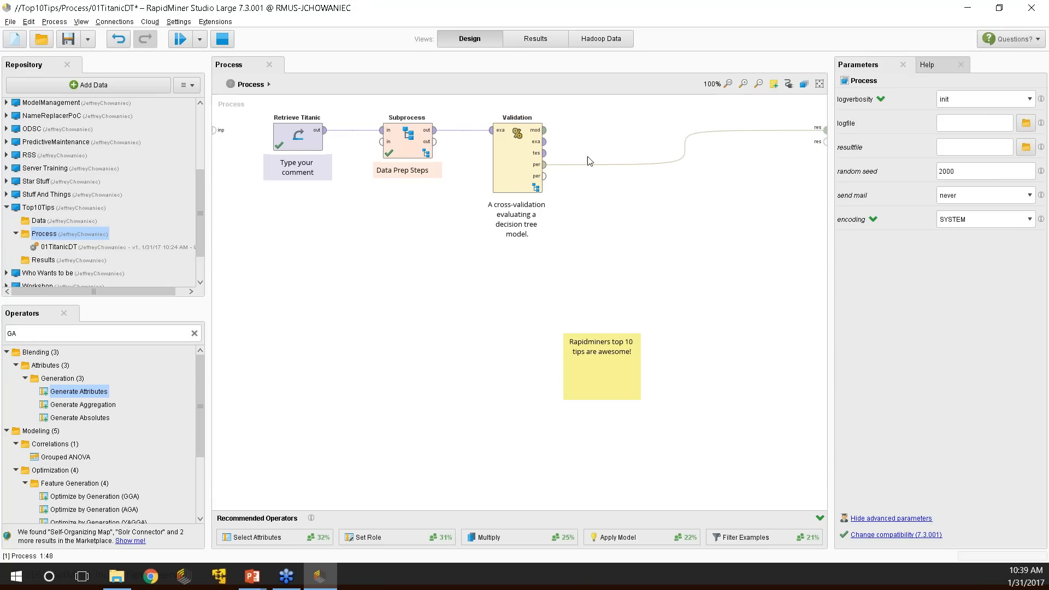
alt+click(585, 164)
drag(544, 130, 825, 135)
drag(545, 164, 825, 151)
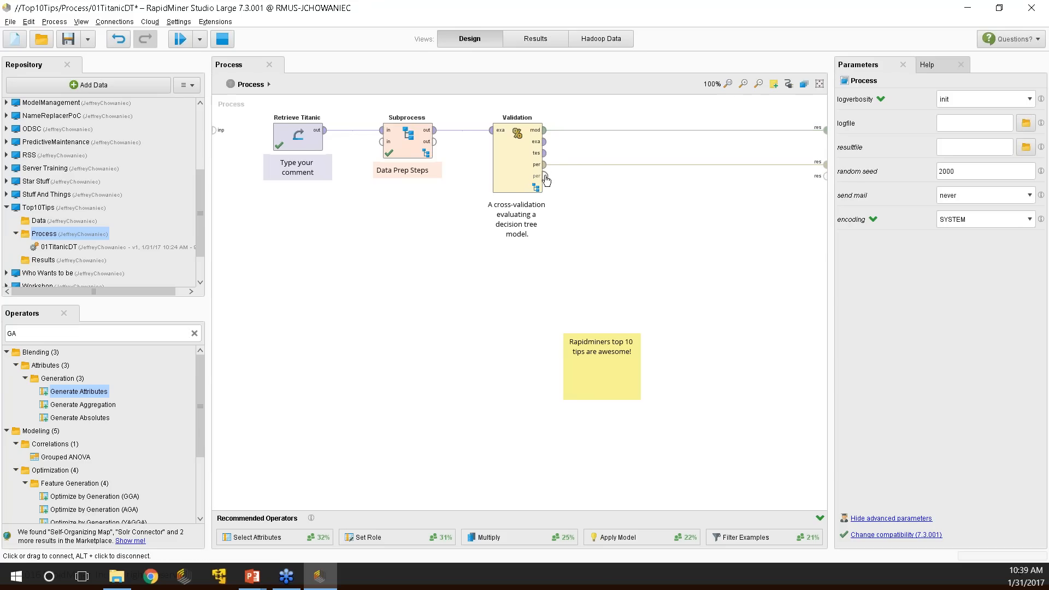
drag(545, 176, 826, 176)
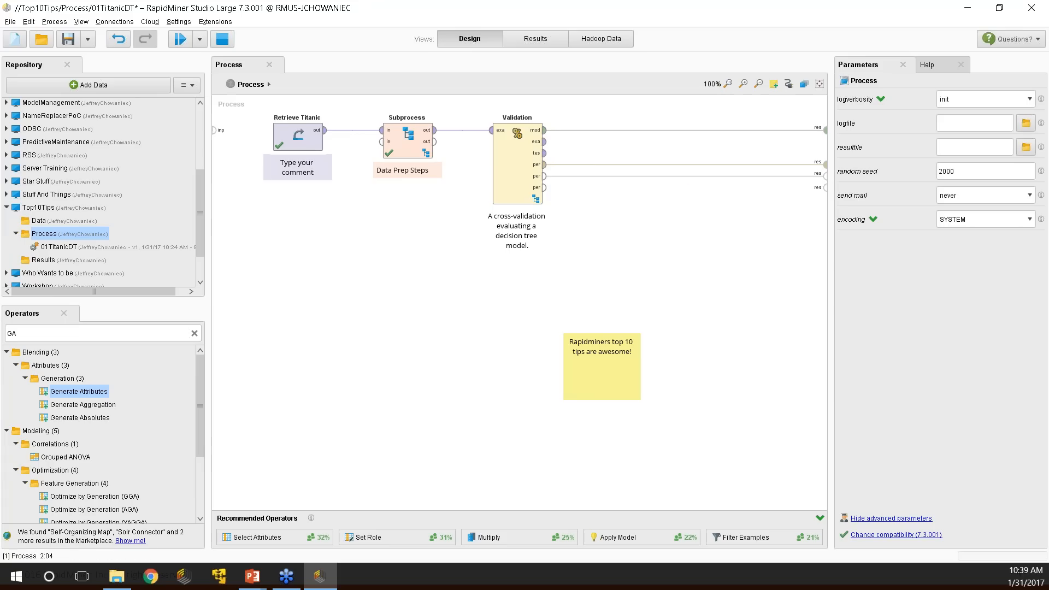
drag(828, 187, 802, 335)
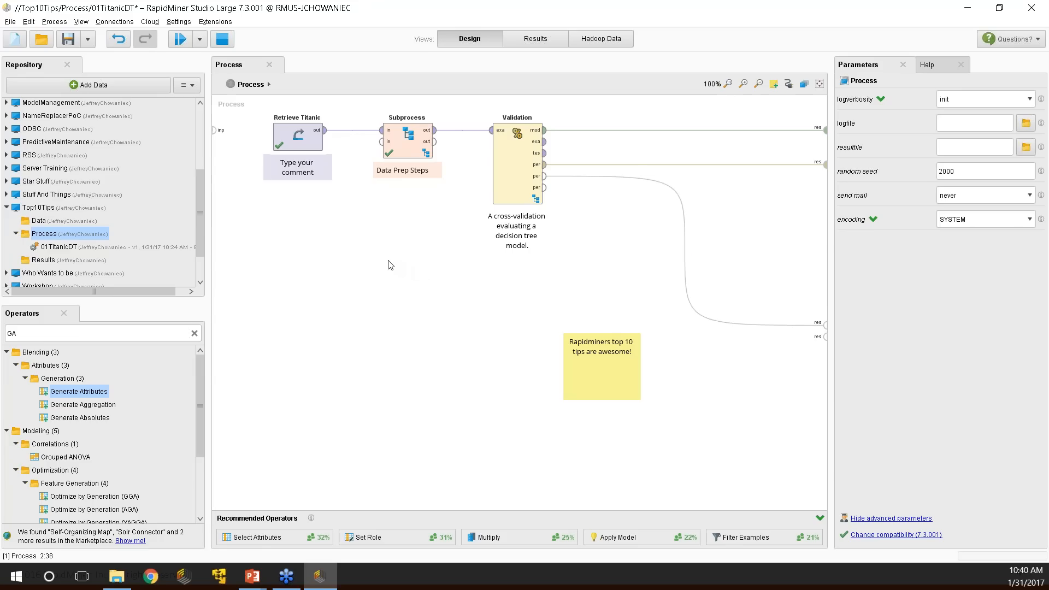
key(alt+Tab)
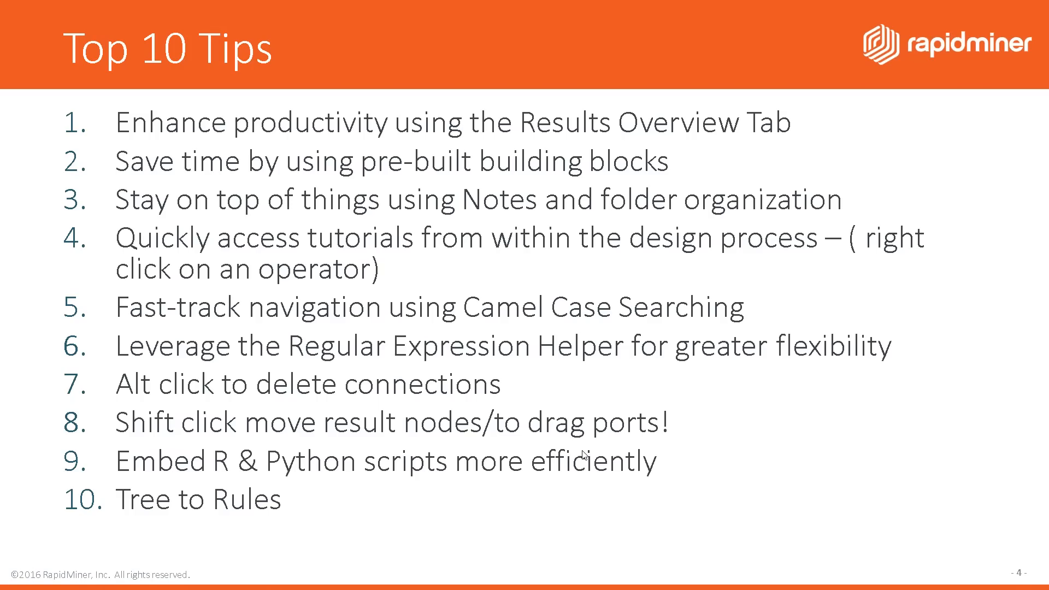
Back in RapidMiner, move the sticky note down-left and Validation to the right.
key(alt+Tab)
drag(608, 354, 350, 390)
drag(522, 170, 595, 169)
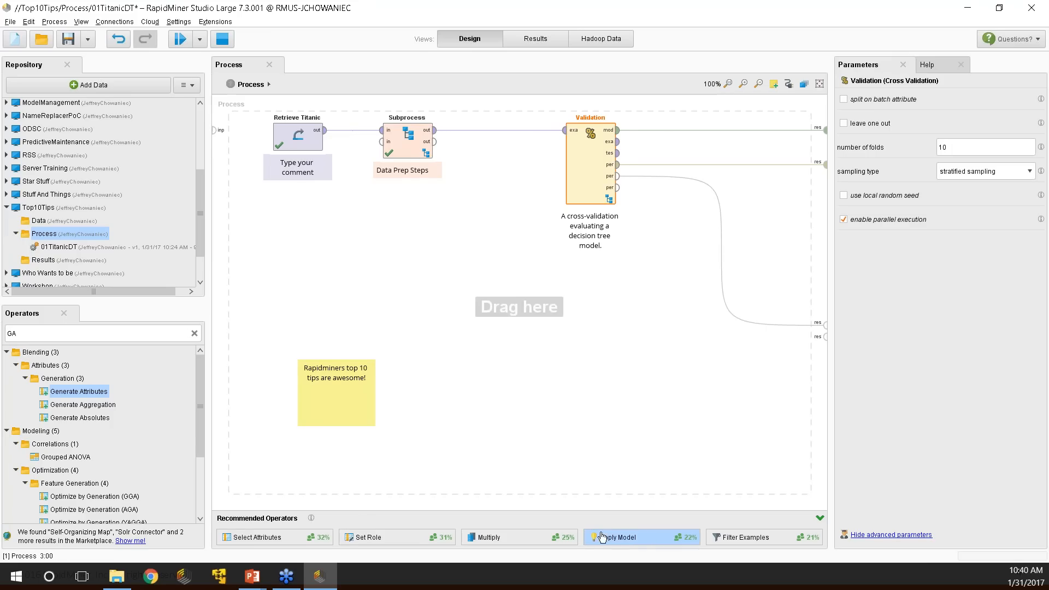
Drop a Multiply operator onto the Subprocess–Validation connection and adjust its position.
drag(464, 534, 474, 242)
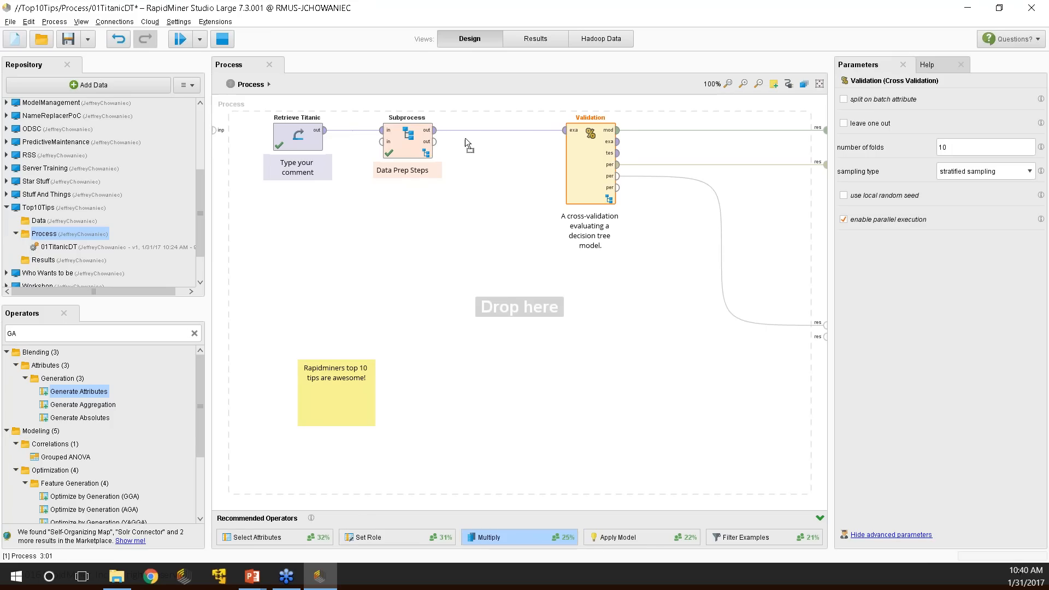
drag(465, 138, 465, 139)
click(496, 299)
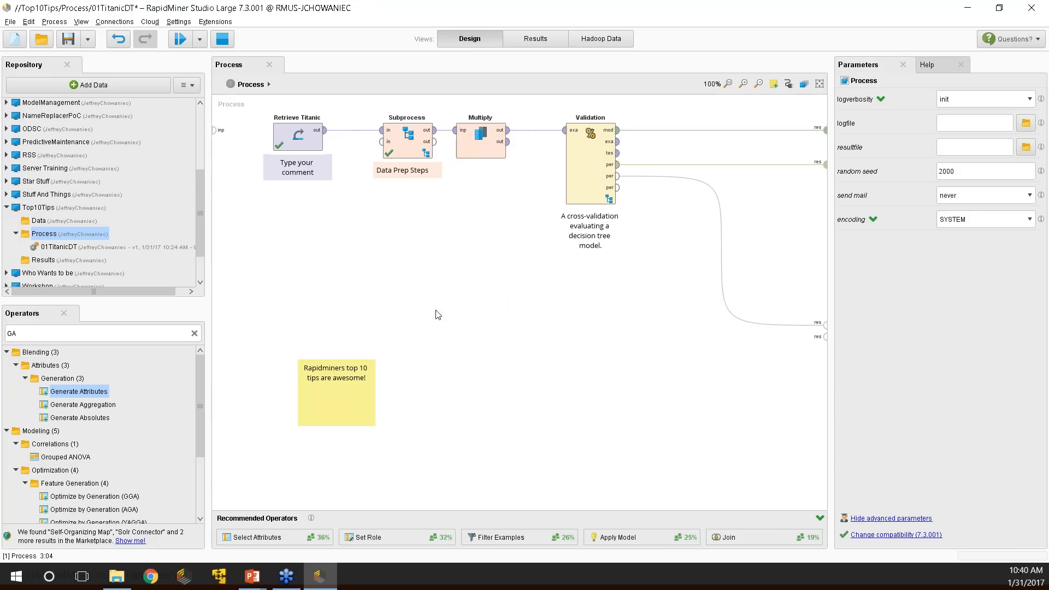
mouse_move(494, 163)
mouse_down()
mouse_move(494, 247)
mouse_move(494, 163)
mouse_up()
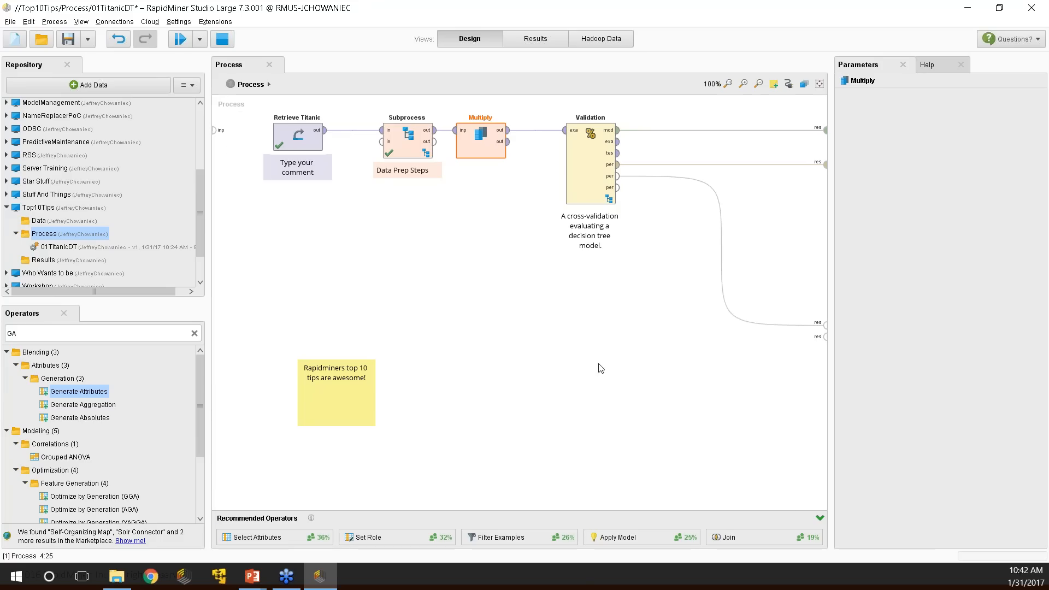
Make room on the canvas and add an Execute R operator found by searching 'Execute'.
drag(591, 148, 701, 147)
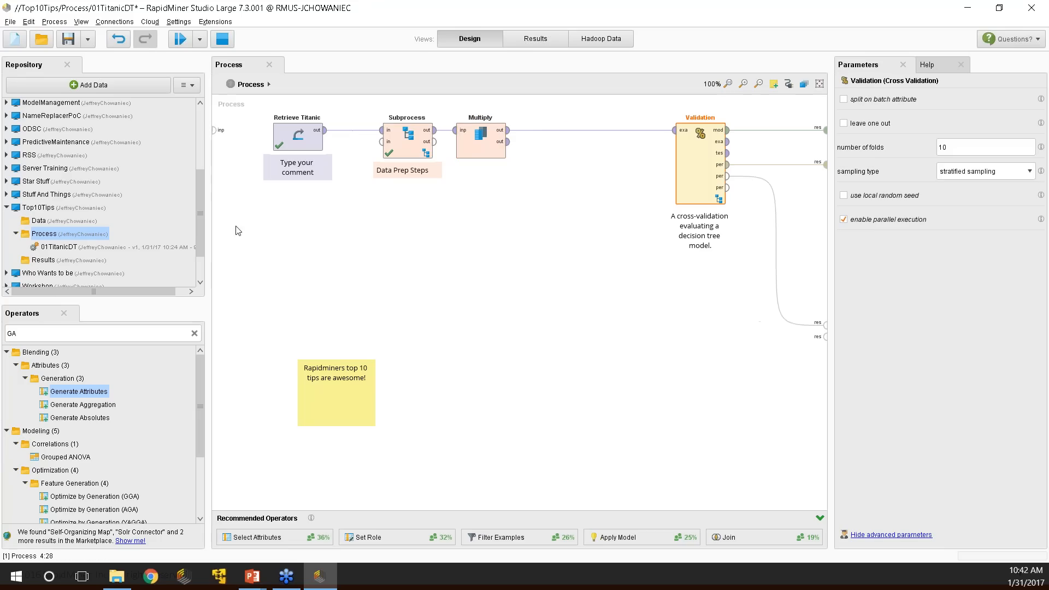
click(194, 333)
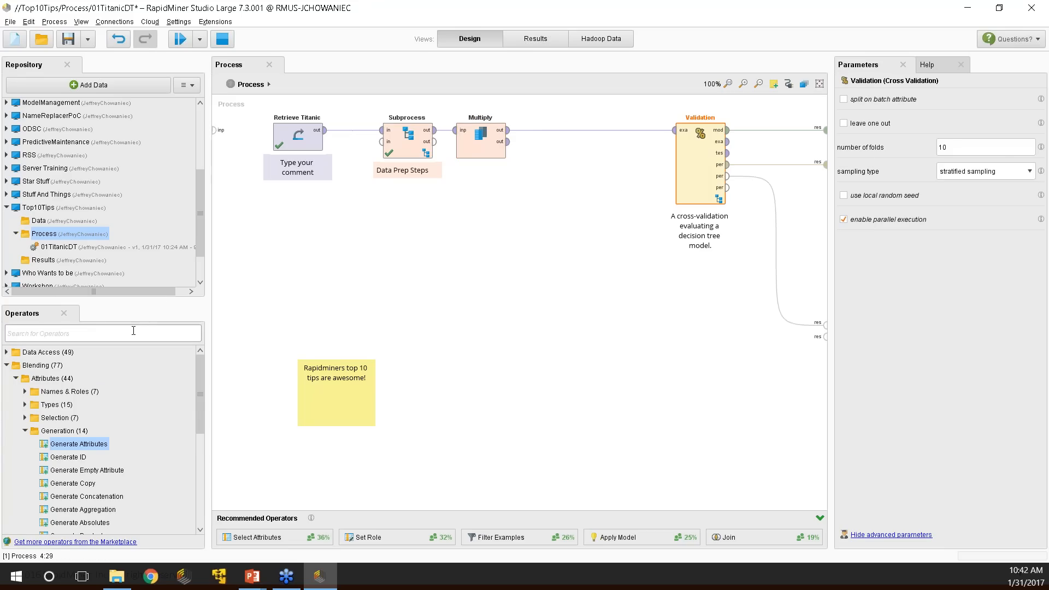
text(Execute)
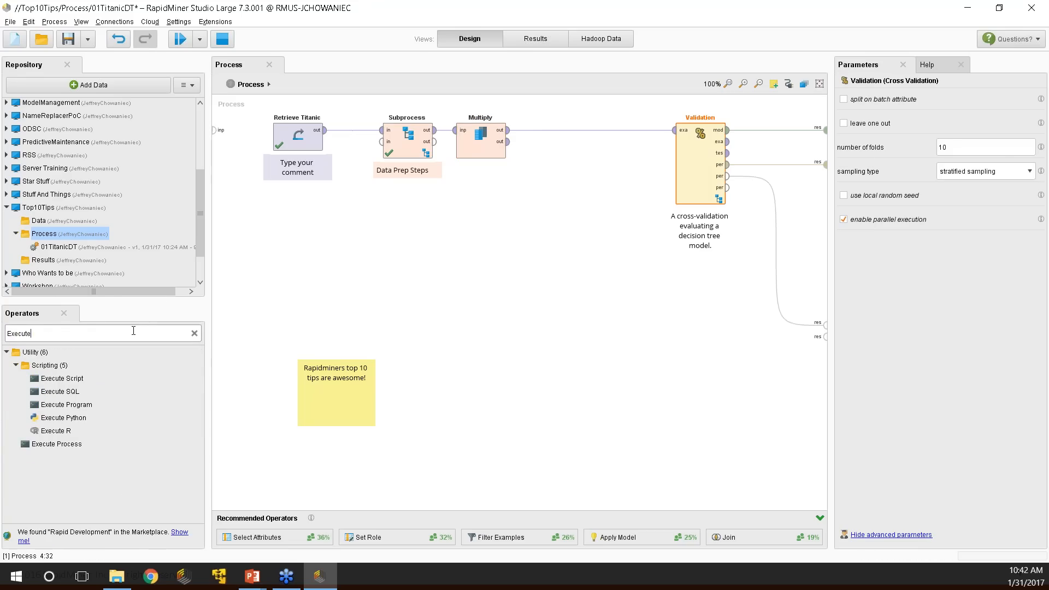
drag(58, 418, 584, 134)
mouse_move(56, 419)
mouse_down()
mouse_move(82, 416)
mouse_move(72, 425)
mouse_up()
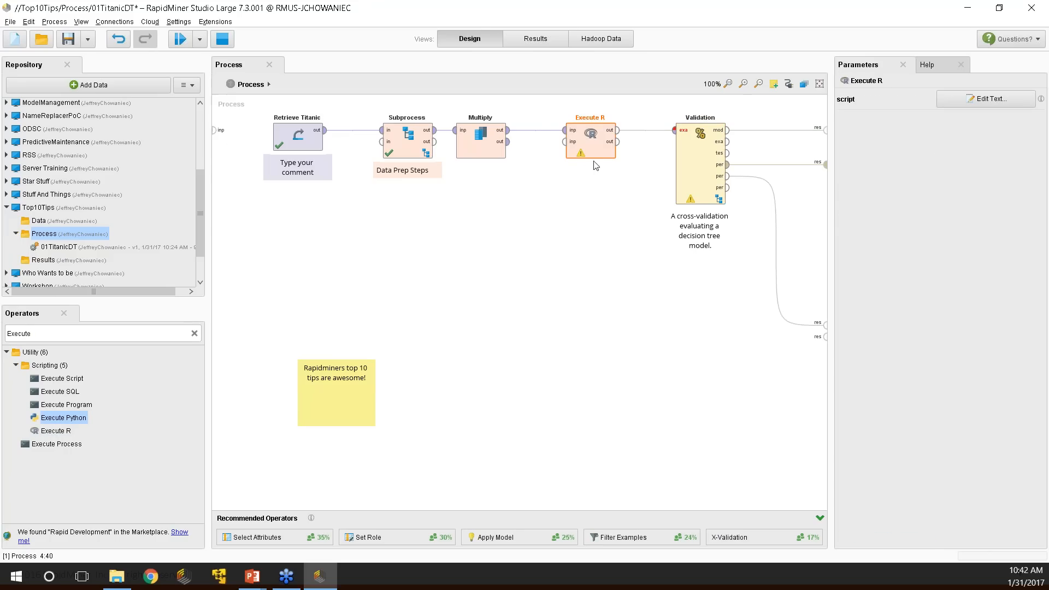
Place Execute R below the main flow and feed it Multiply's second output.
drag(587, 124, 588, 291)
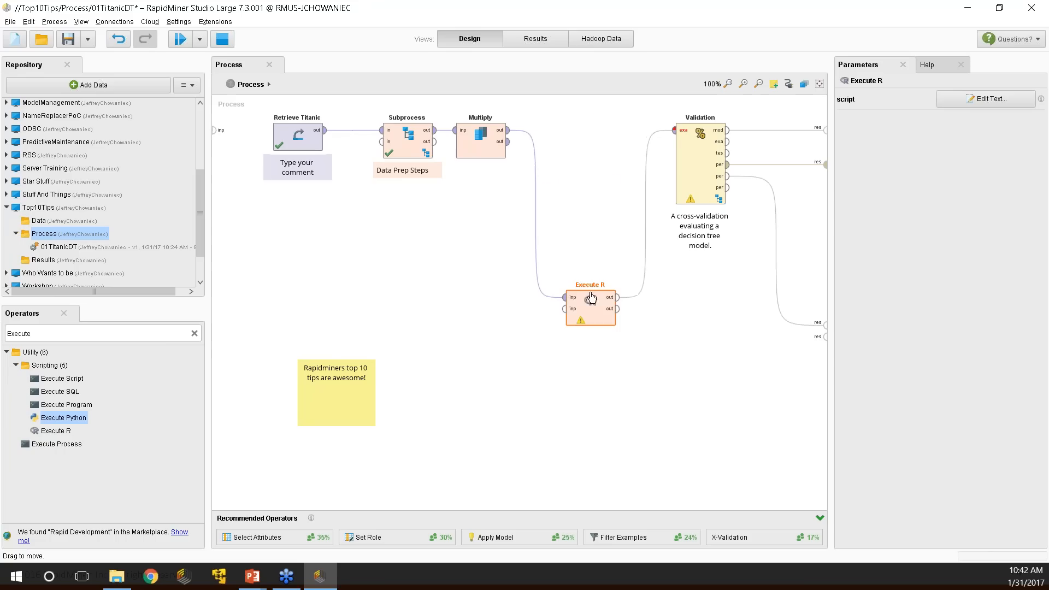
click(508, 133)
click(675, 131)
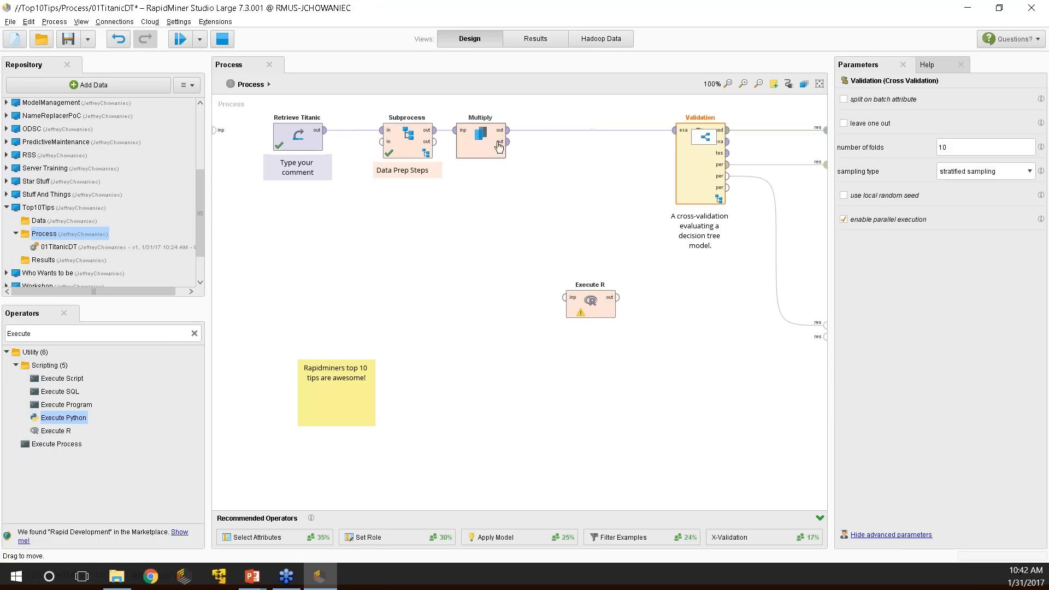
drag(509, 143, 628, 317)
drag(677, 158, 623, 143)
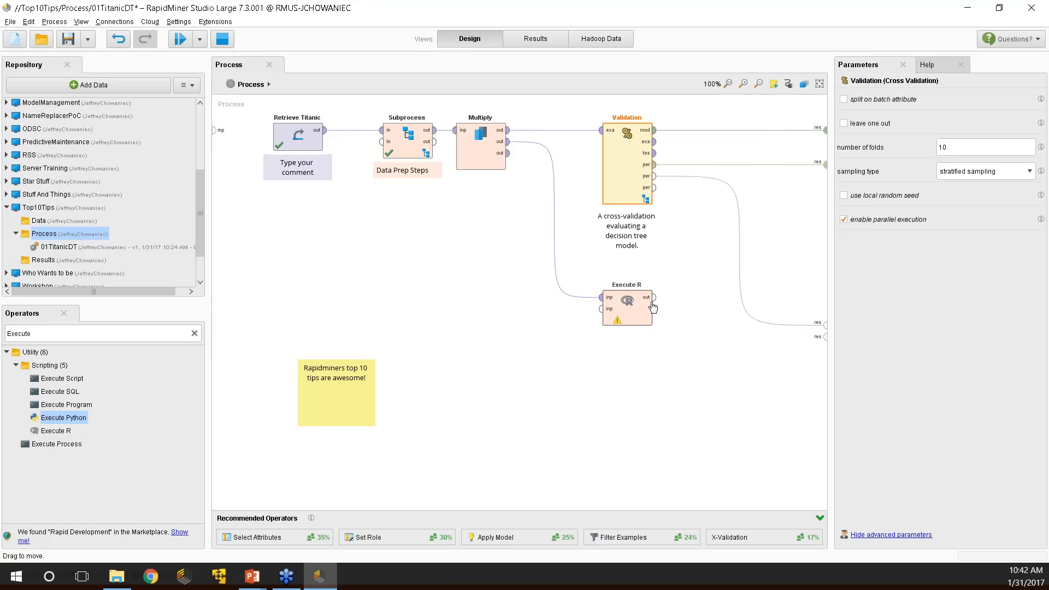
Wire Execute R's output to the process results and straighten the link.
drag(656, 304, 824, 332)
click(824, 330)
drag(628, 320, 644, 291)
drag(824, 324, 821, 202)
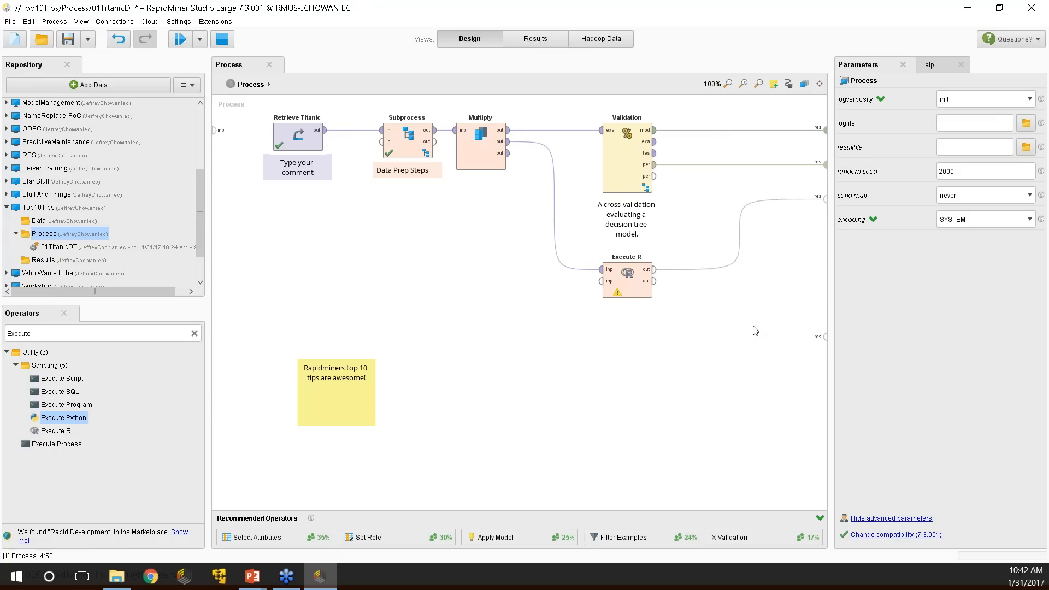
click(625, 287)
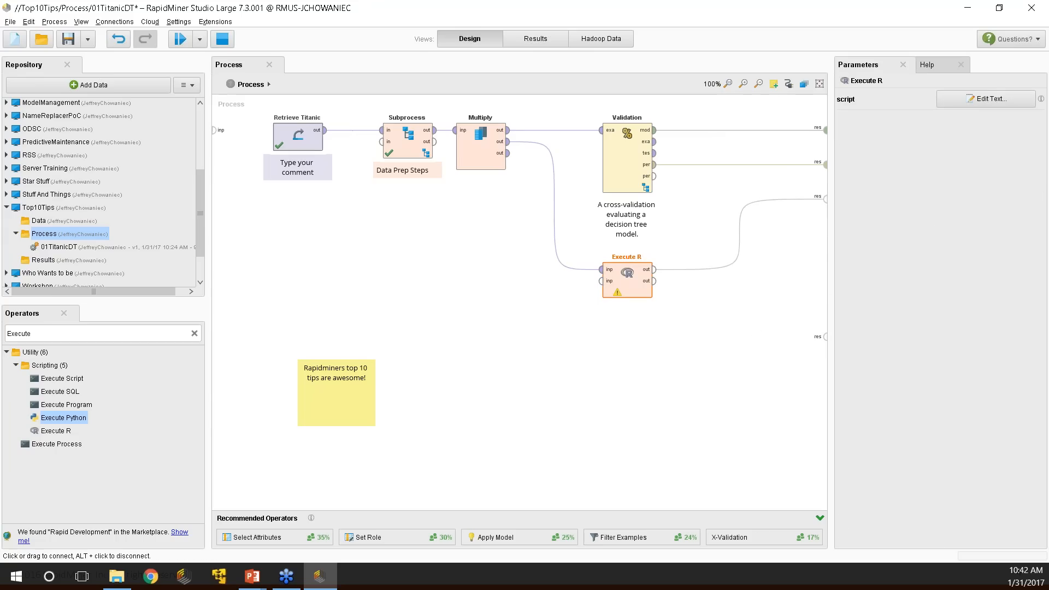
Review Execute R's default rm_main Hello, world script, then cancel the editor unchanged.
click(981, 101)
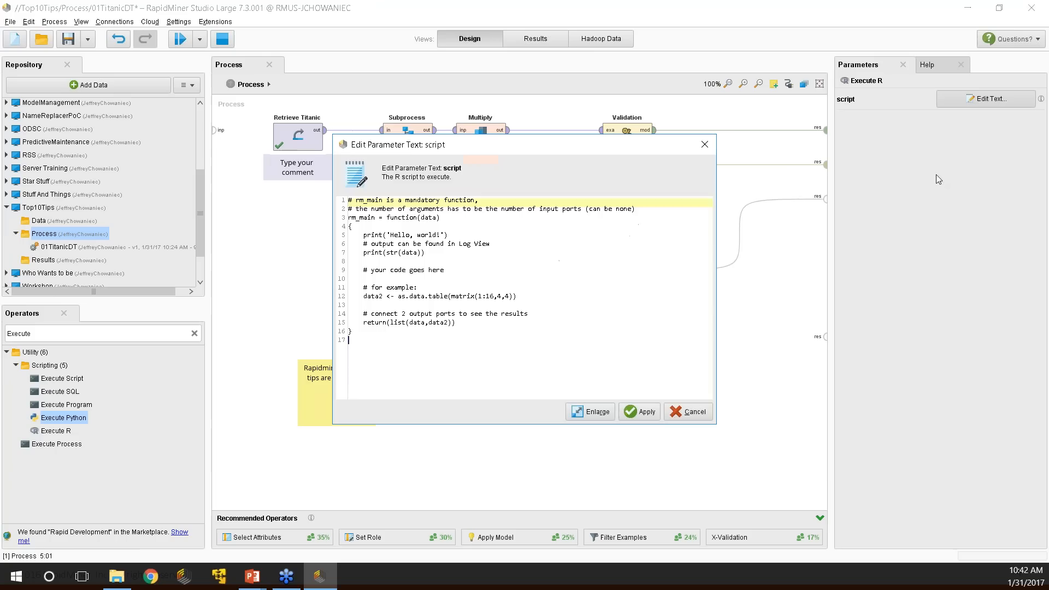
drag(485, 148, 361, 98)
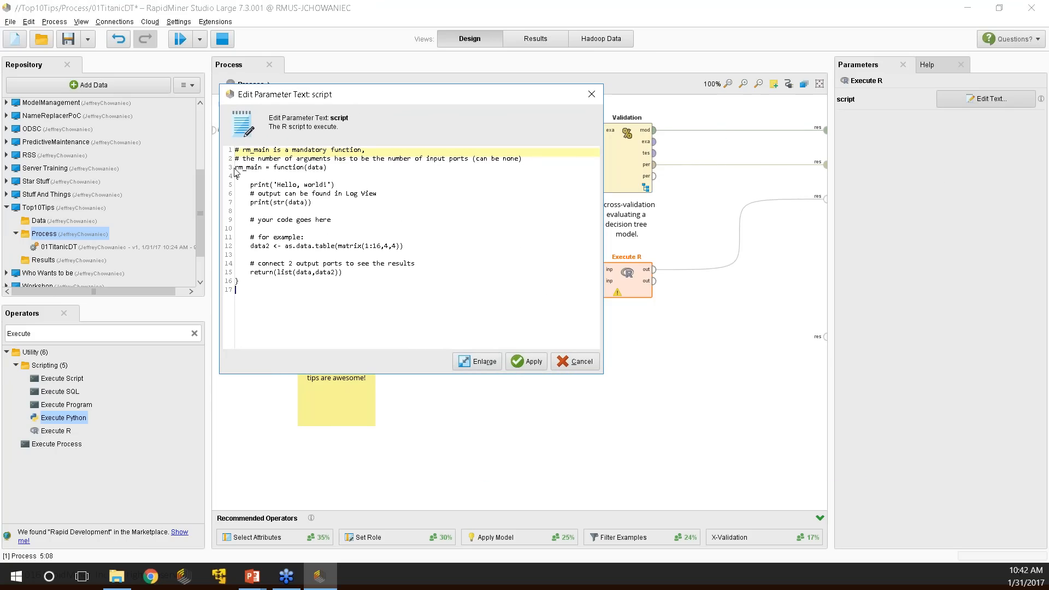
drag(238, 168, 375, 173)
click(385, 185)
click(355, 220)
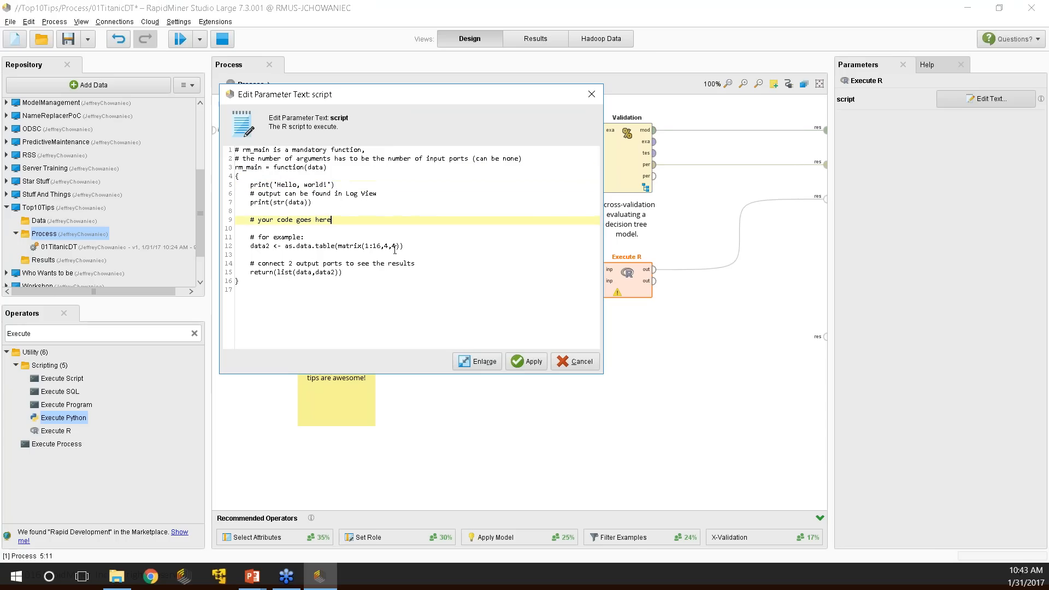
click(247, 184)
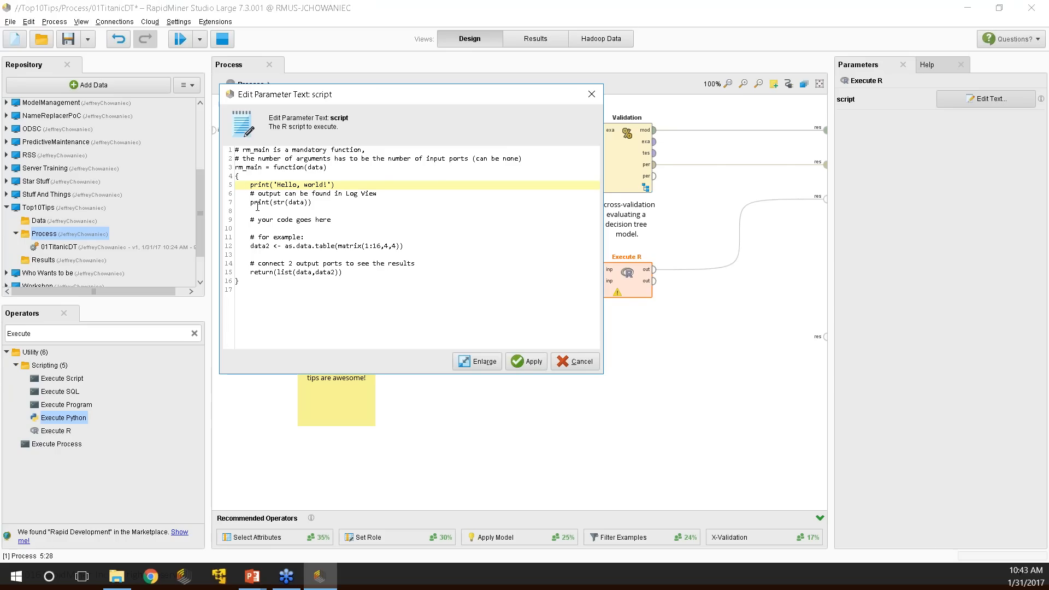
click(582, 362)
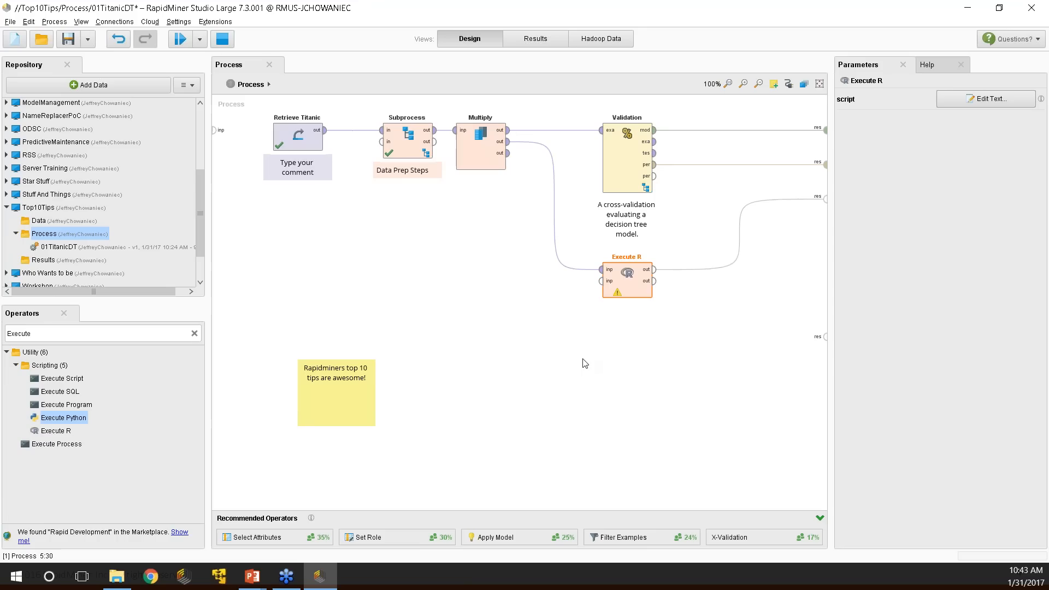
Chain Execute R (2), Execute Python and Execute R (3) after the first Execute R.
drag(636, 283, 563, 282)
drag(69, 432, 613, 275)
drag(66, 434, 700, 280)
drag(61, 422, 700, 276)
click(773, 276)
click(672, 374)
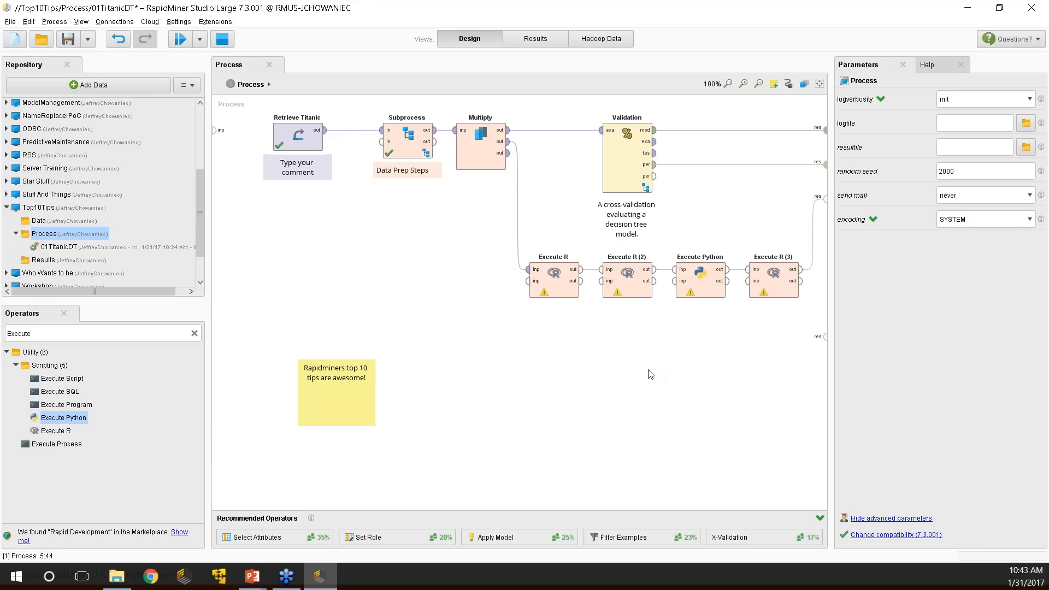
Attach a comment to each of Execute R, Execute R (2), Execute Python and Execute R (3).
click(773, 84)
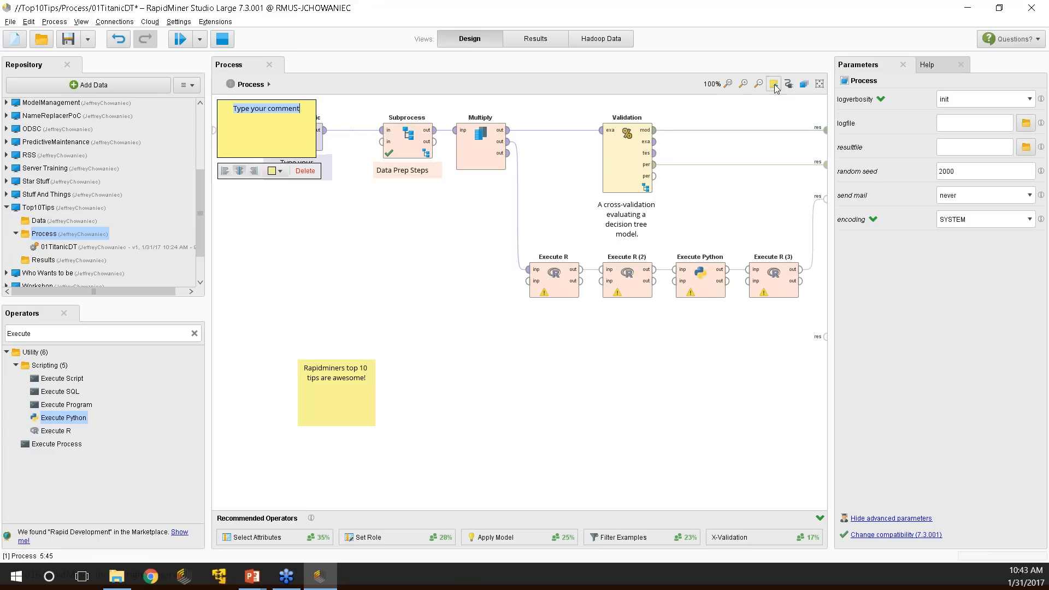
click(274, 138)
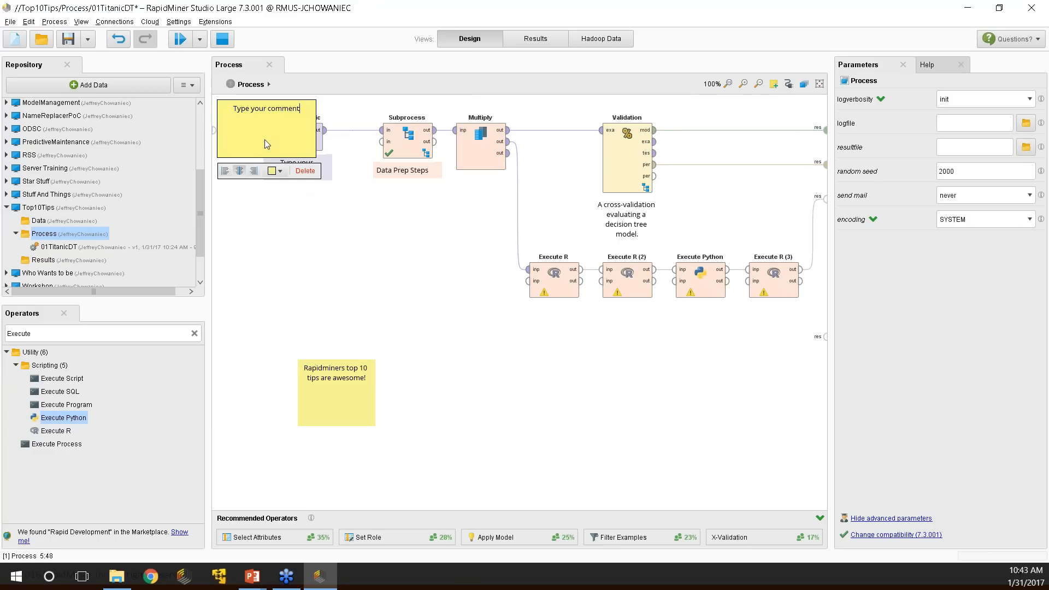
click(305, 170)
drag(255, 122, 563, 278)
click(614, 276)
click(774, 83)
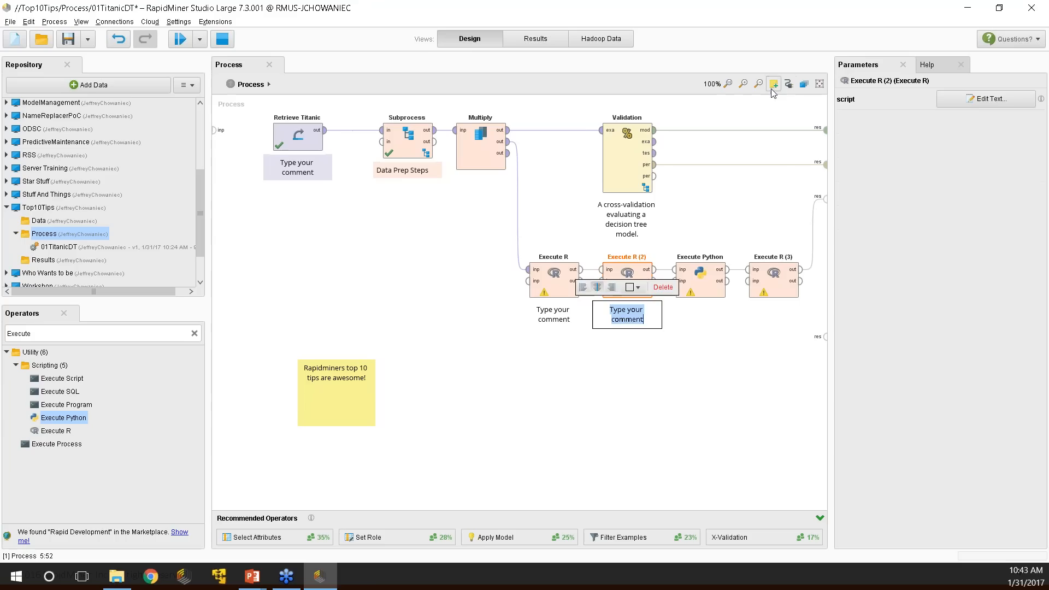
click(693, 284)
click(773, 83)
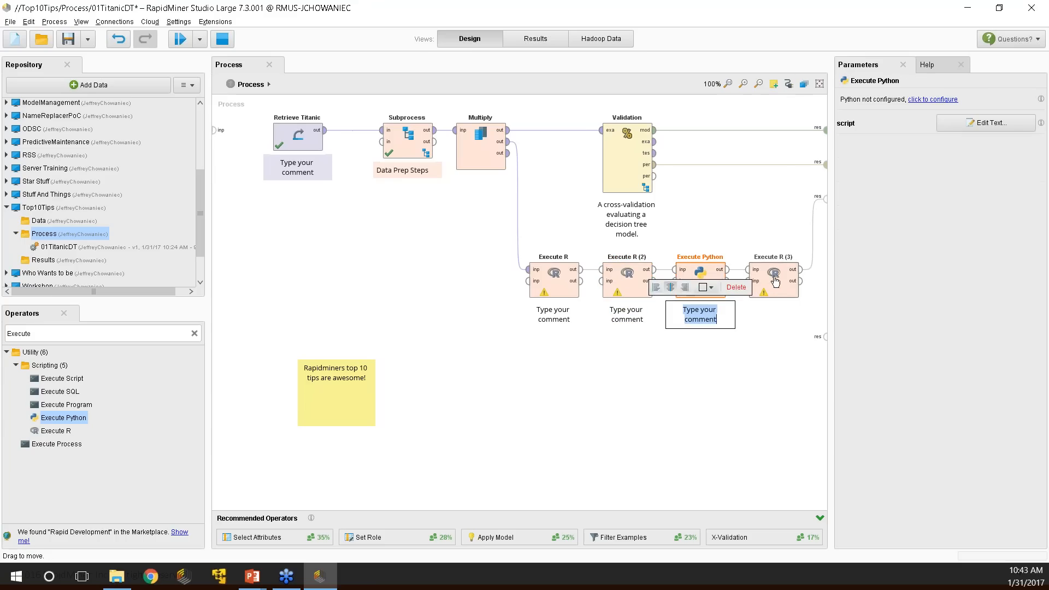
click(775, 281)
click(774, 84)
click(647, 384)
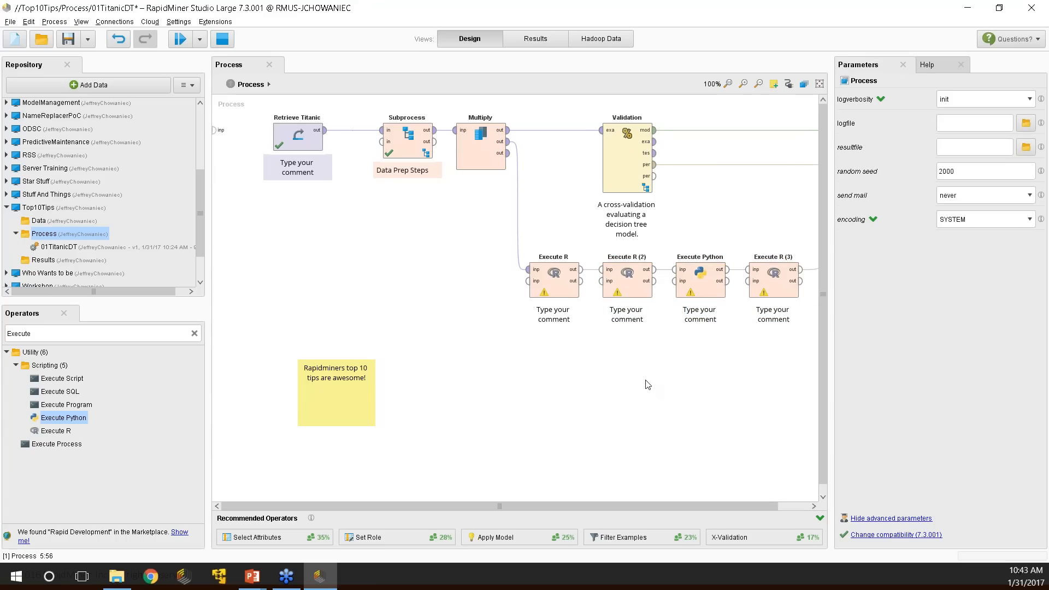
Set Execute R's note to 'DT' and Execute R (2)'s note to 'Separate Validation'.
double_click(559, 312)
click(569, 320)
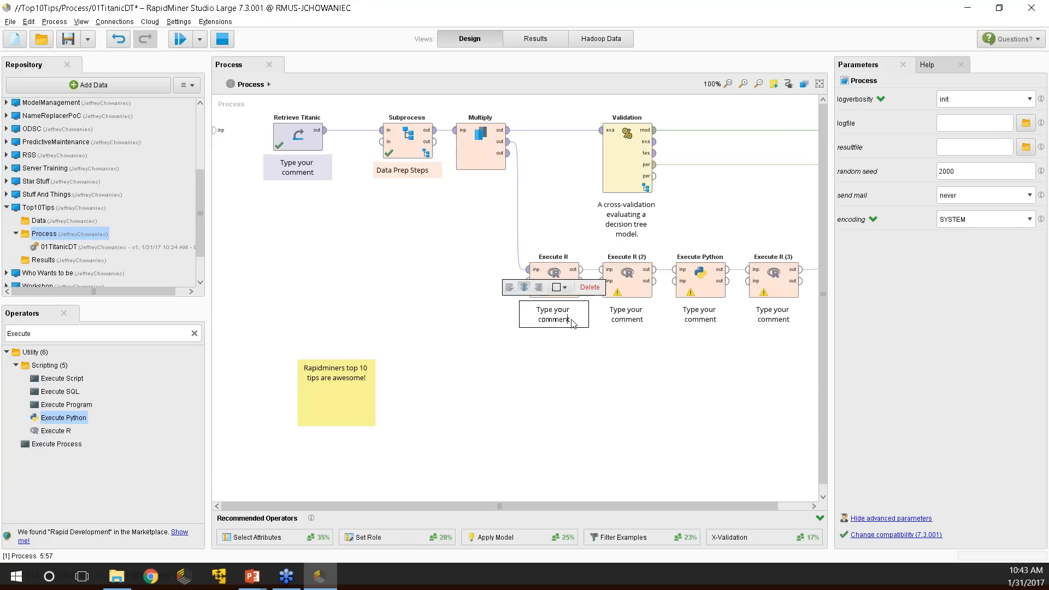
drag(569, 321, 475, 285)
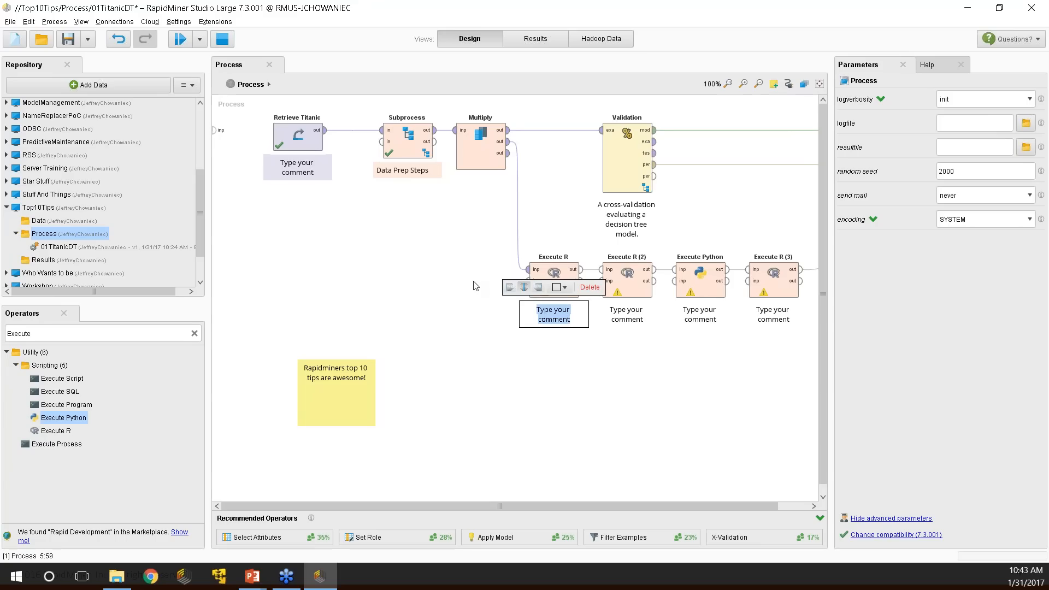
text(DT)
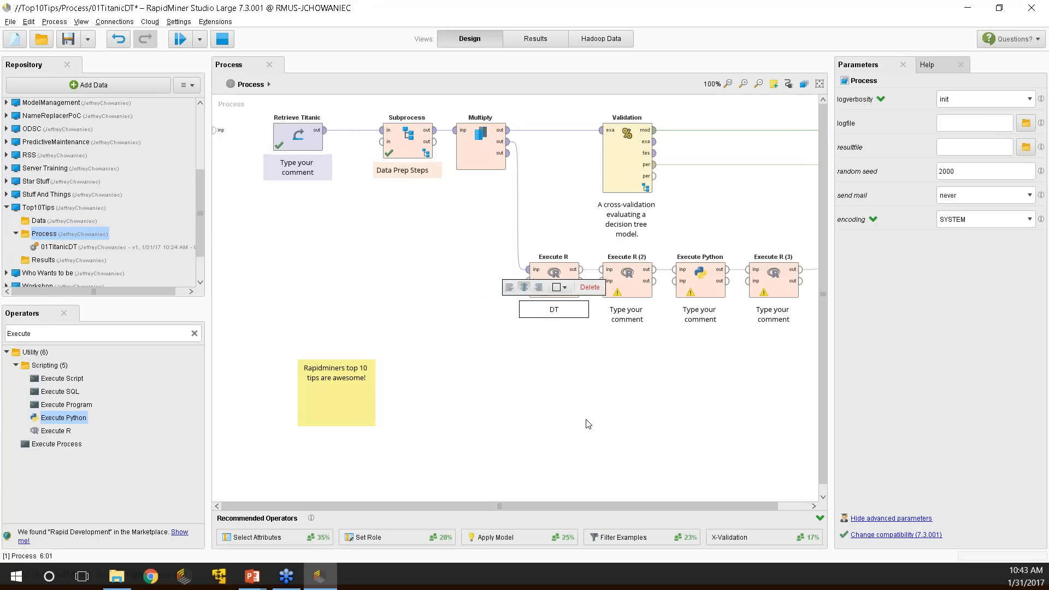
double_click(627, 315)
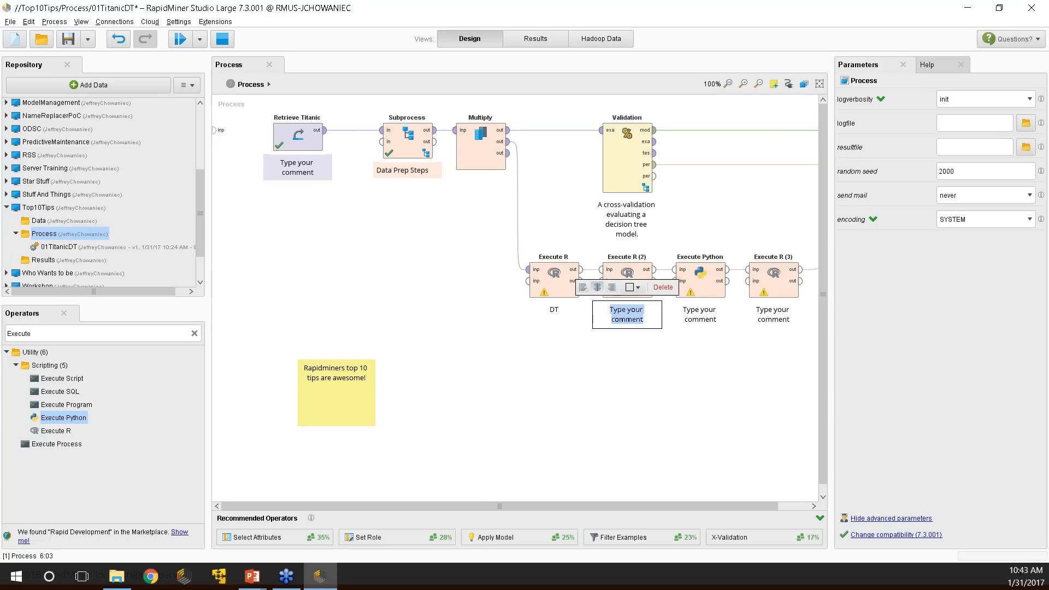
text(V)
key(BackSpace)
text(Separa)
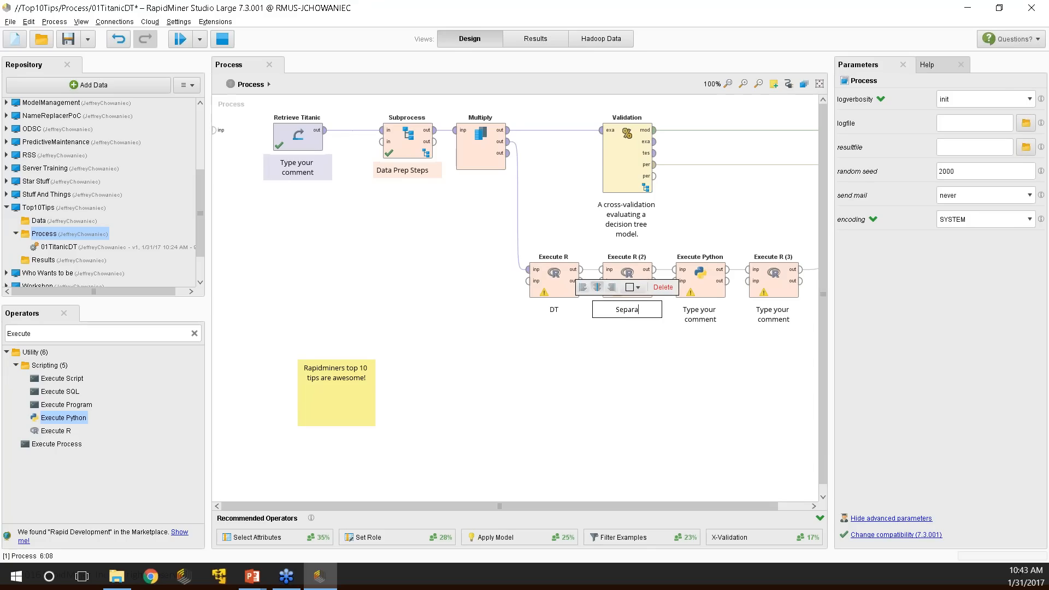
text(te Validation)
click(705, 322)
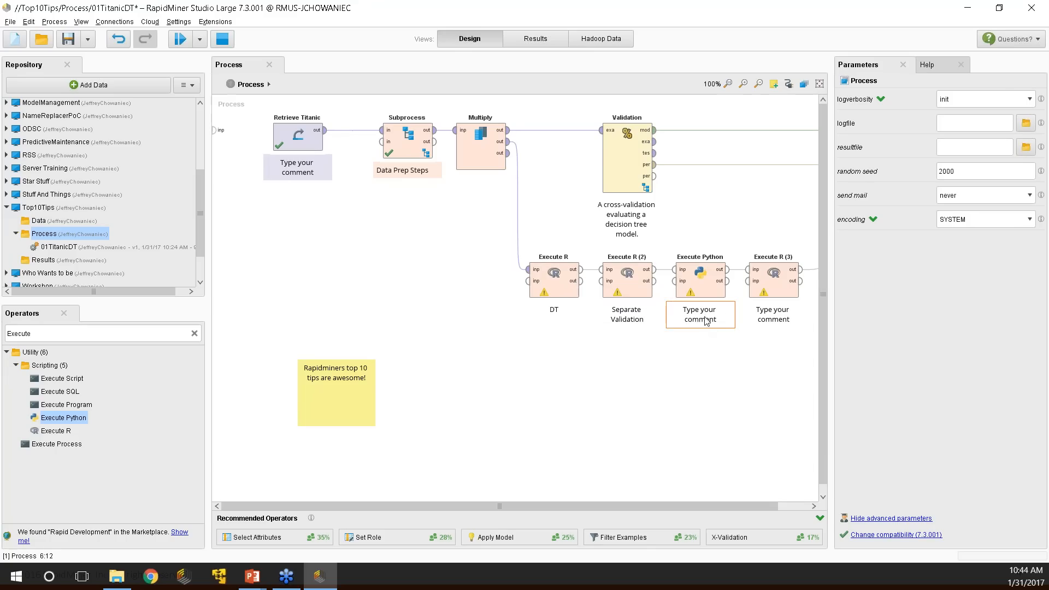
Set Execute Python's note to 'Pivot' and delete the empty note under Execute R (3).
double_click(708, 322)
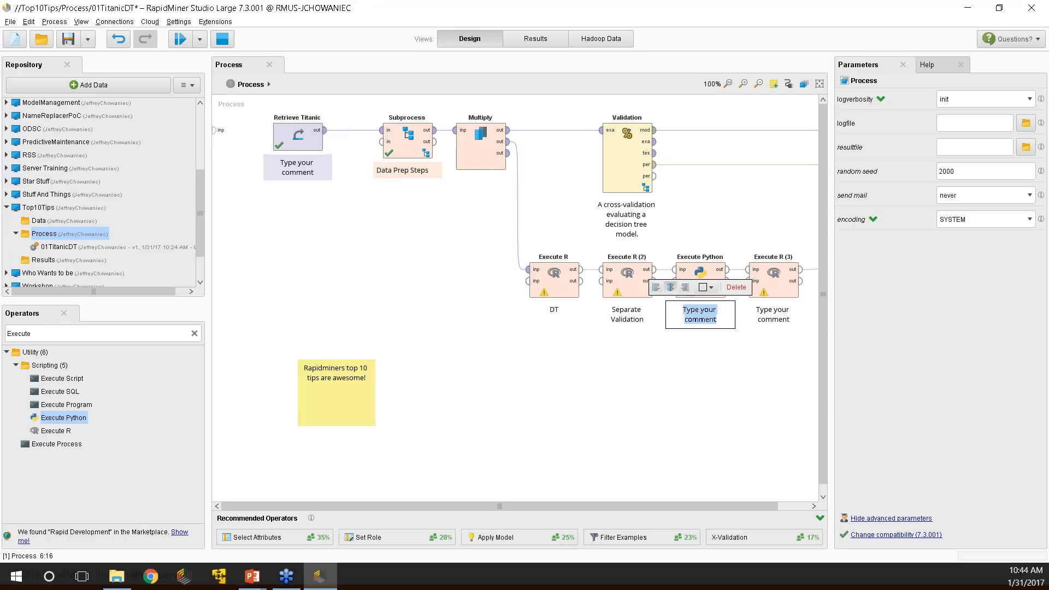
text(Pivot)
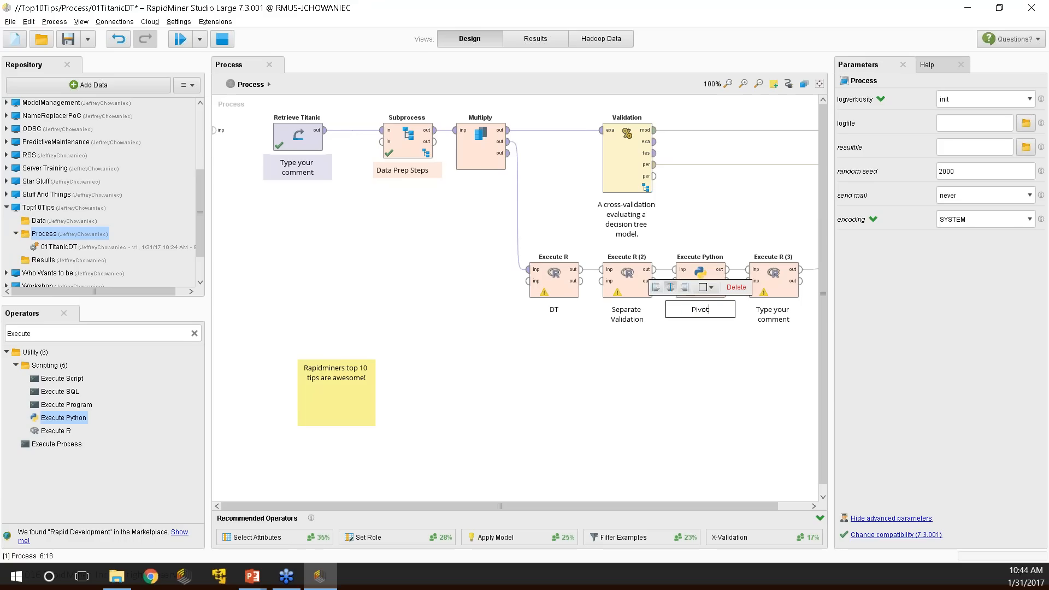
click(786, 314)
double_click(786, 313)
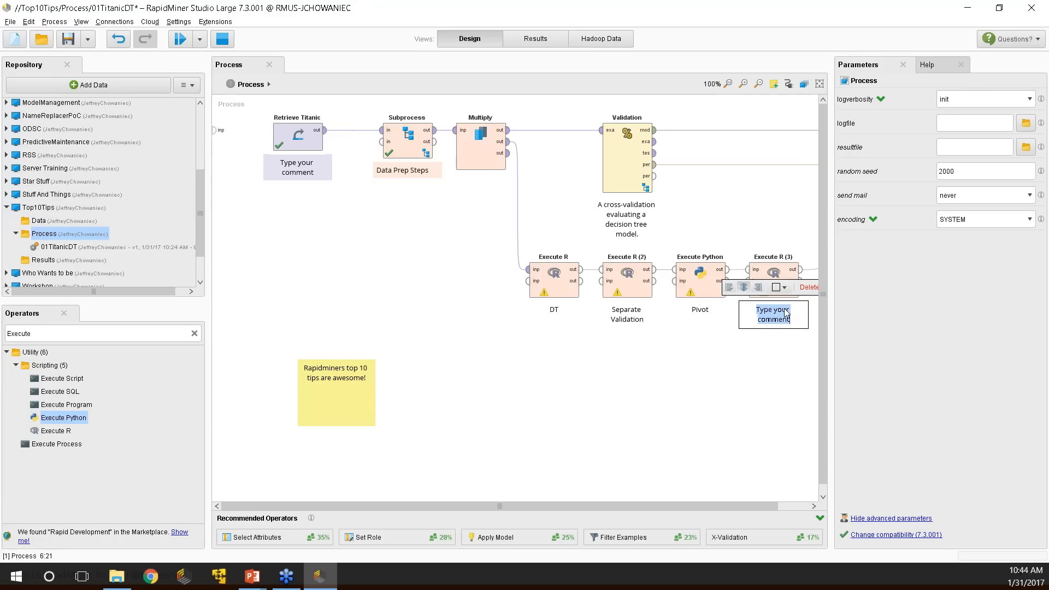
text(Visual)
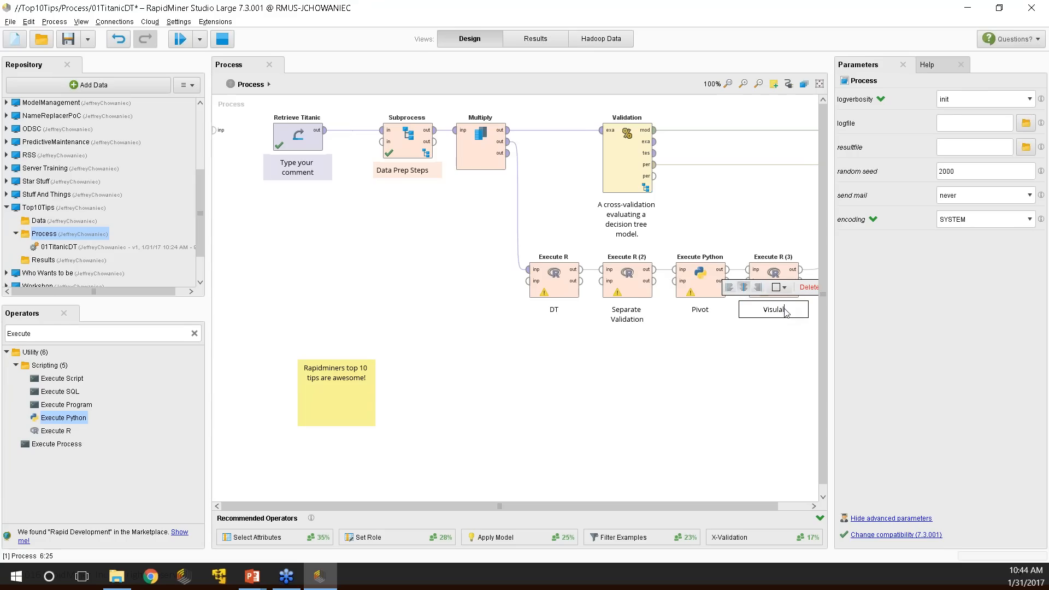
key(BackSpace)
key(BackSpace)
key(BackSpace)
key(BackSpace)
key(BackSpace)
click(778, 322)
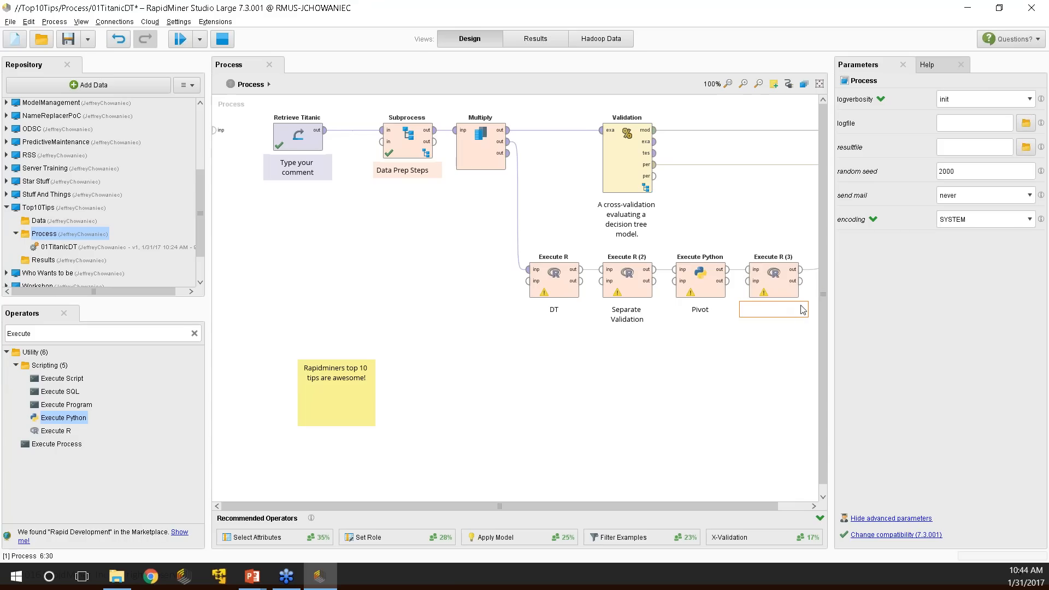
right_click(799, 316)
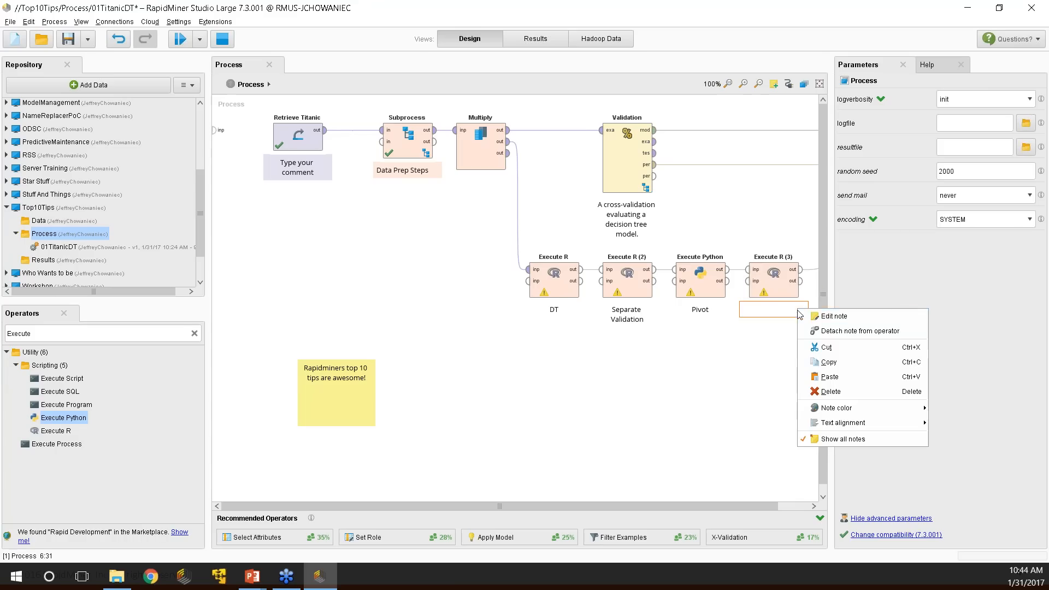
click(830, 391)
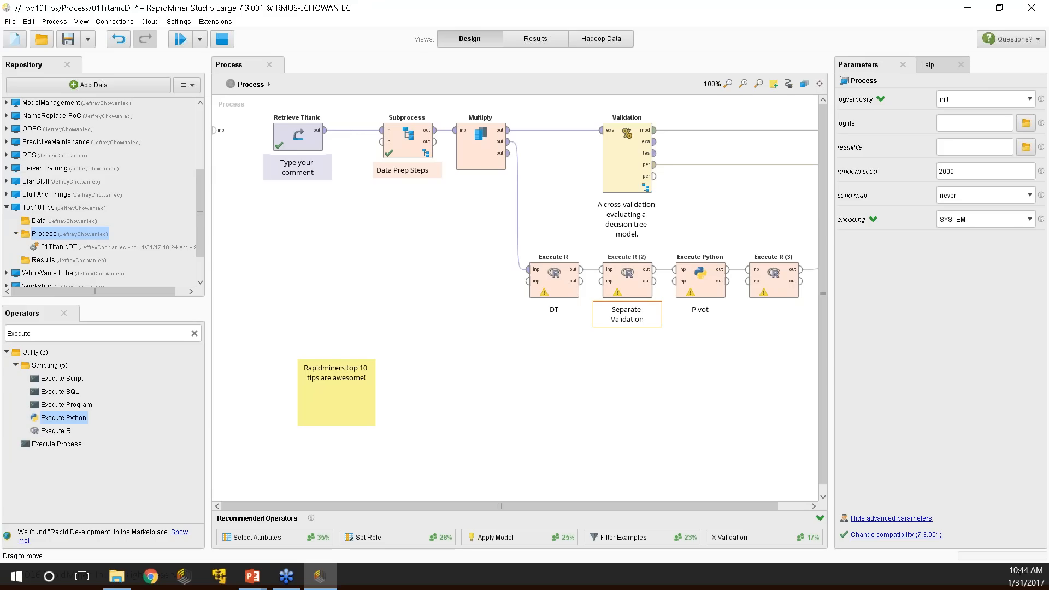
click(553, 280)
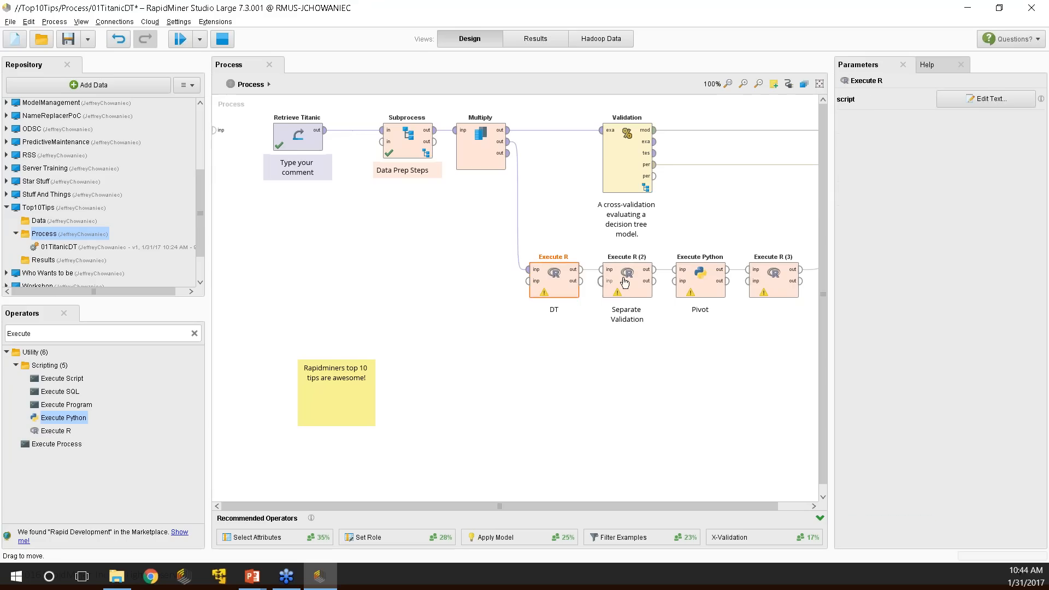
click(705, 285)
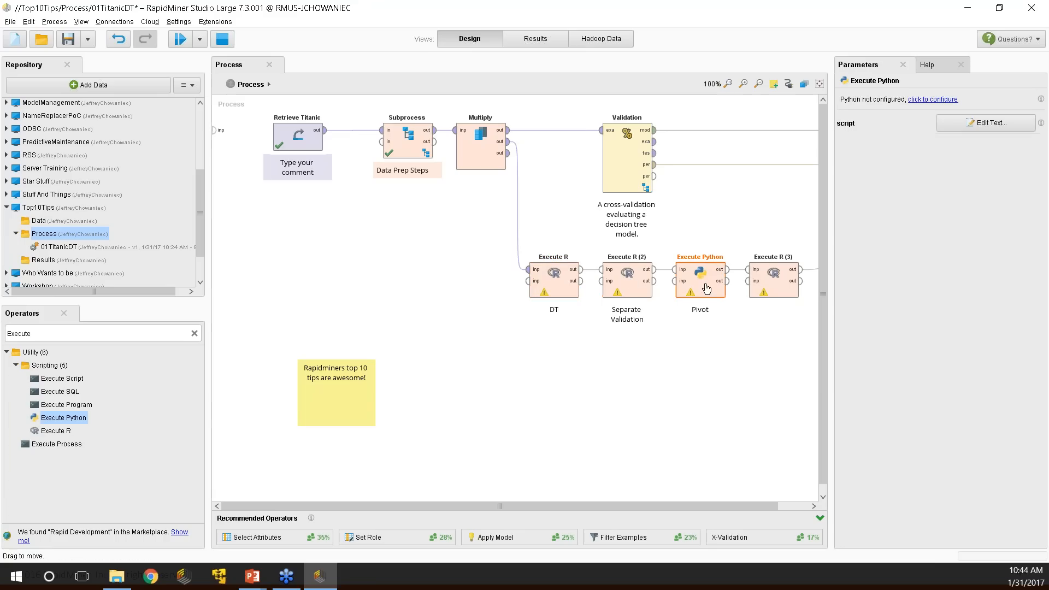
click(771, 284)
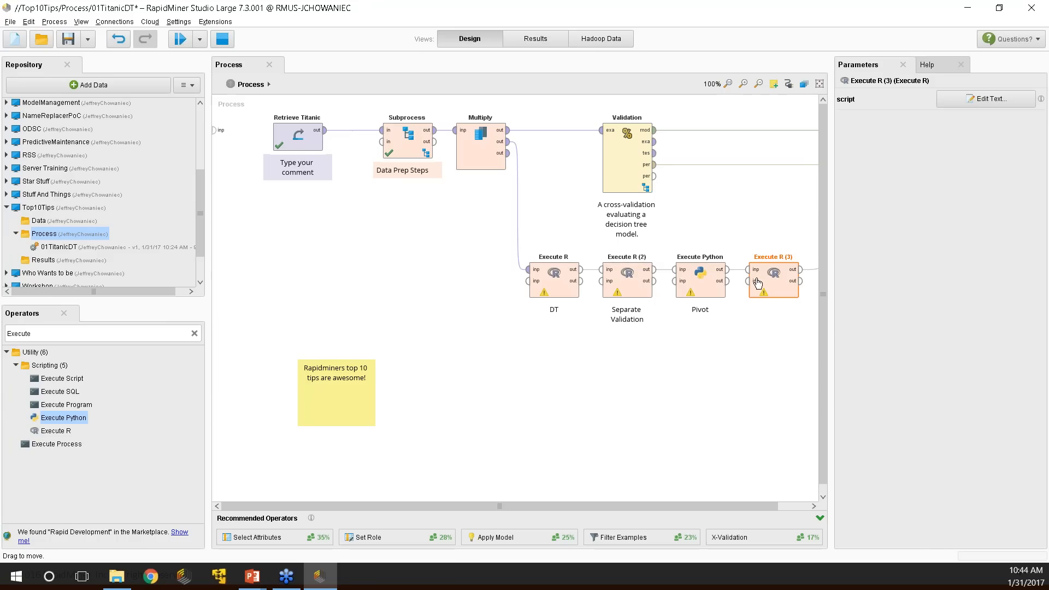
drag(577, 261, 544, 253)
click(628, 275)
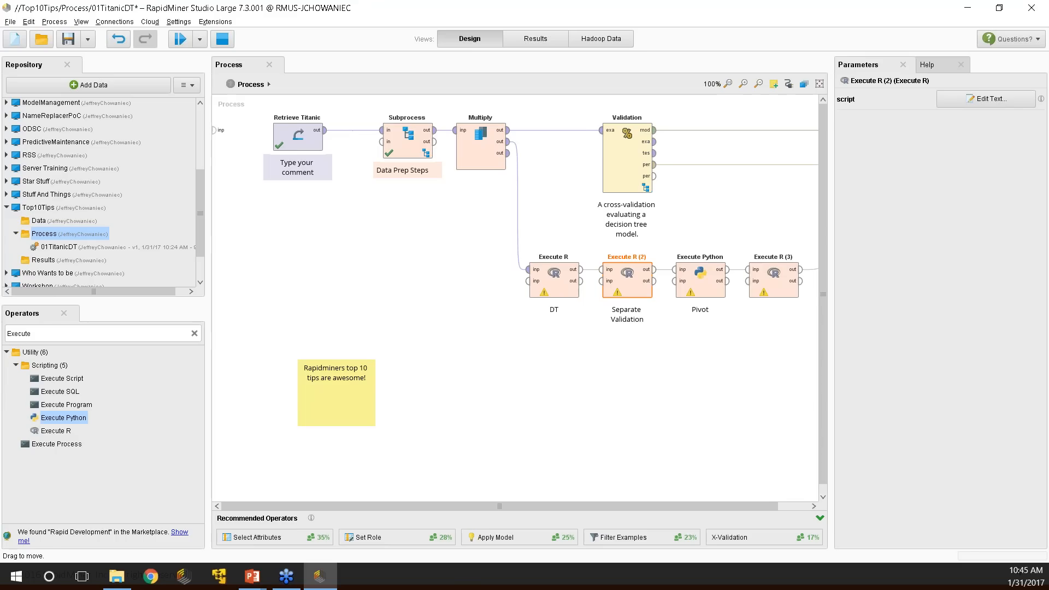
click(475, 229)
drag(475, 230, 846, 382)
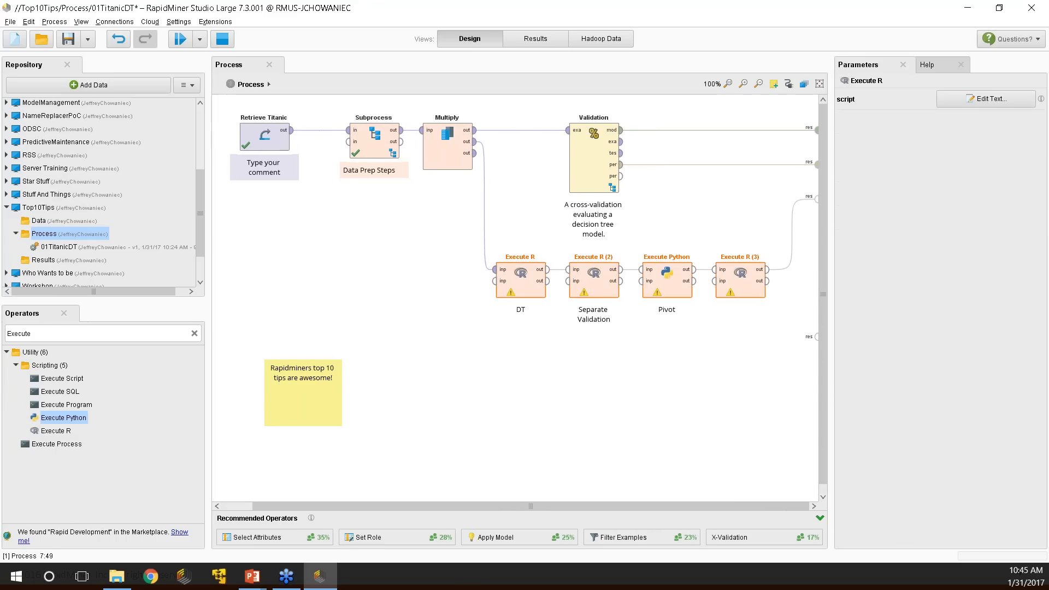
key(Delete)
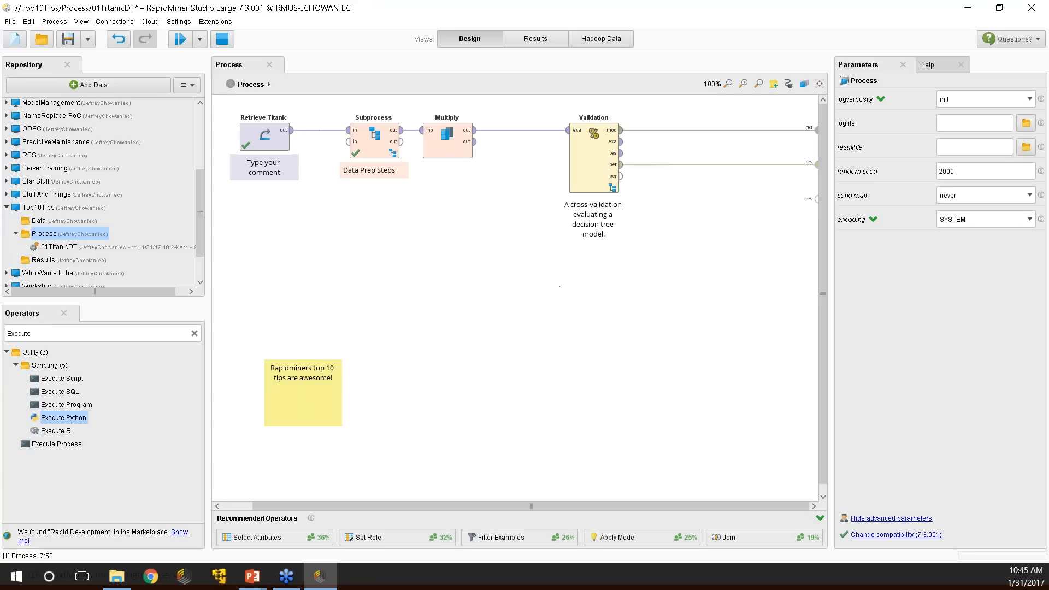
drag(582, 176, 509, 176)
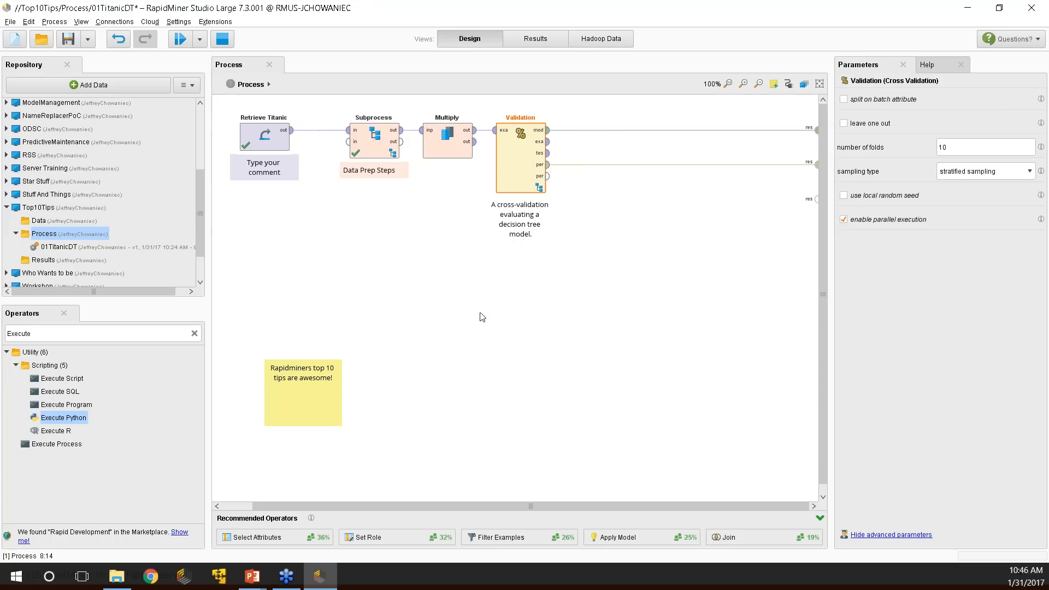
click(515, 281)
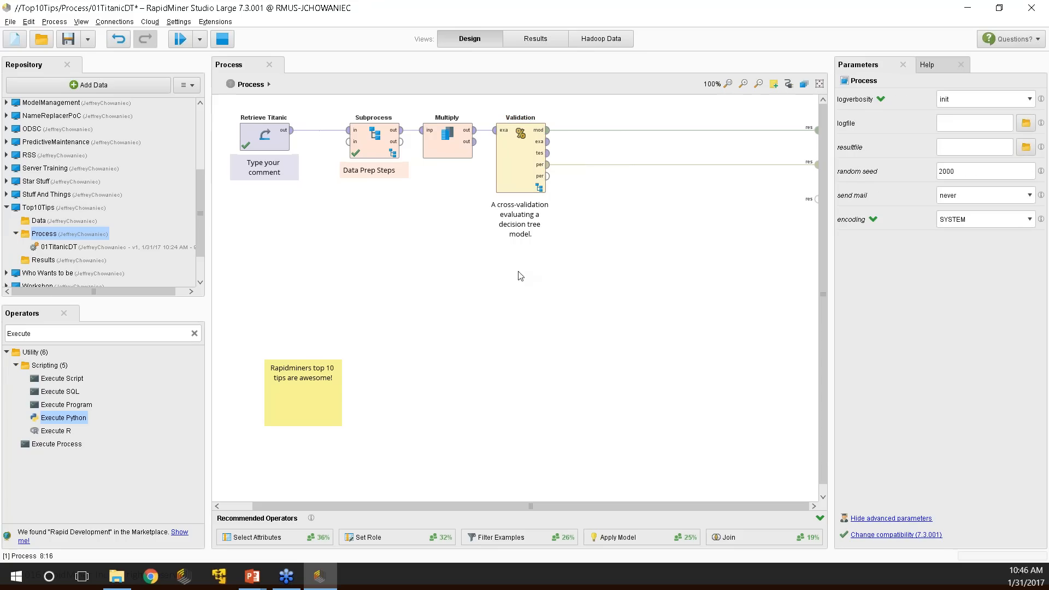
click(194, 333)
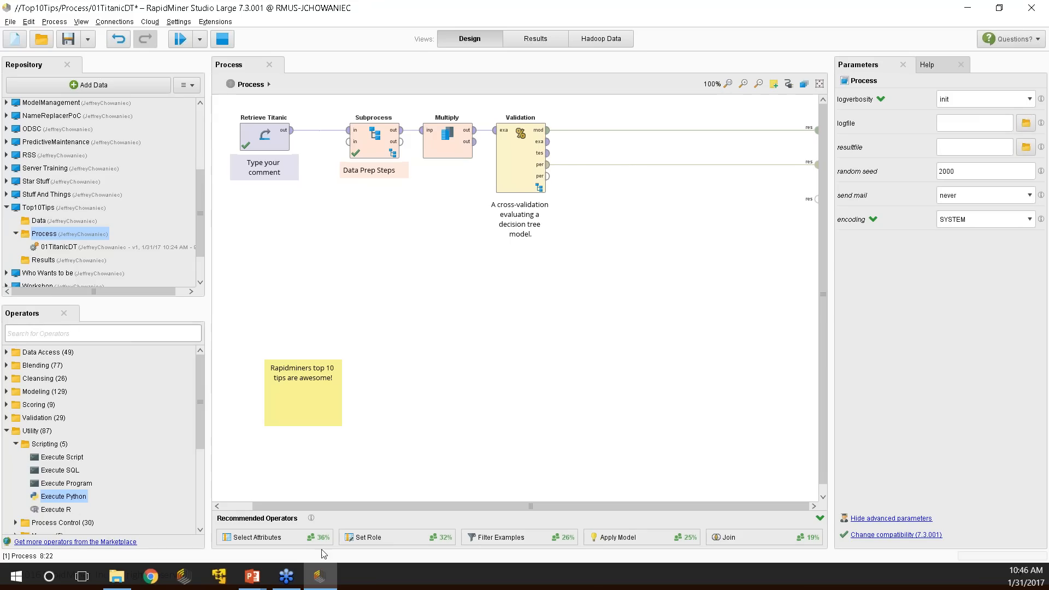
key(alt+Tab)
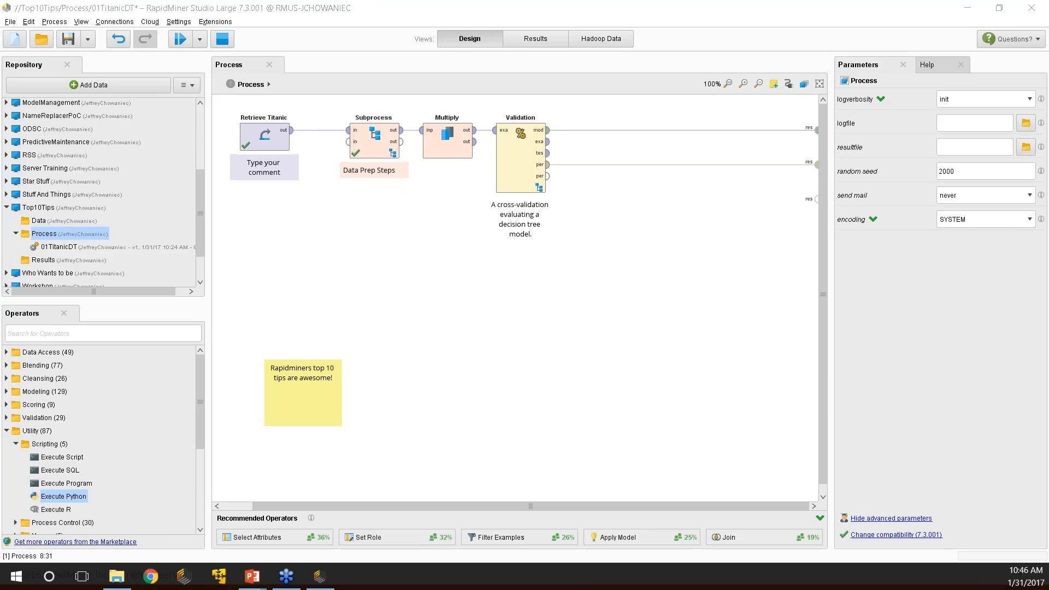
Show the Top 10 Tips slide full screen, then return to the Titanic process.
key(alt+Tab)
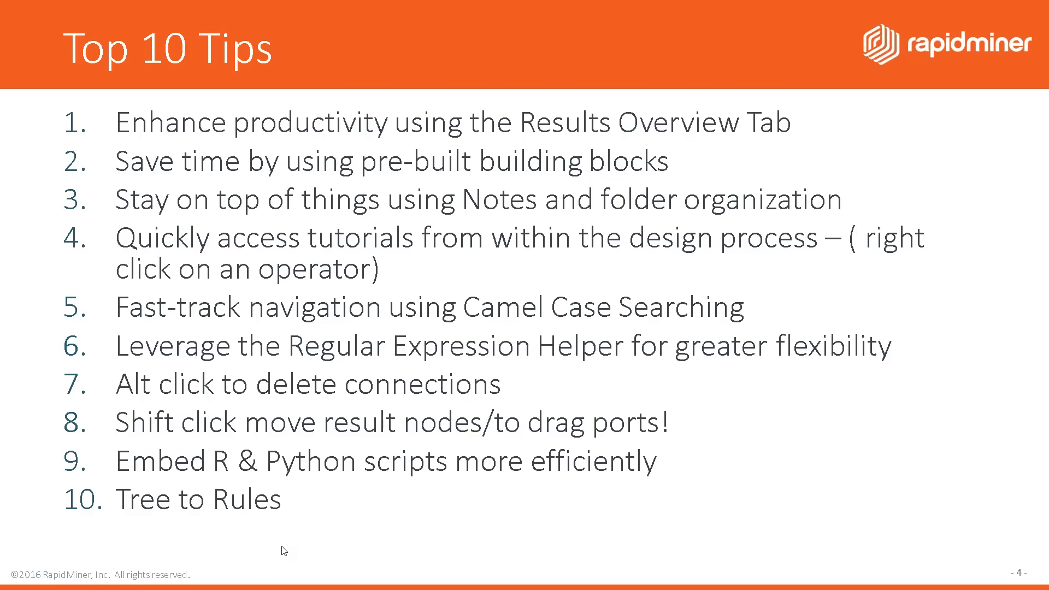
key(alt+Tab)
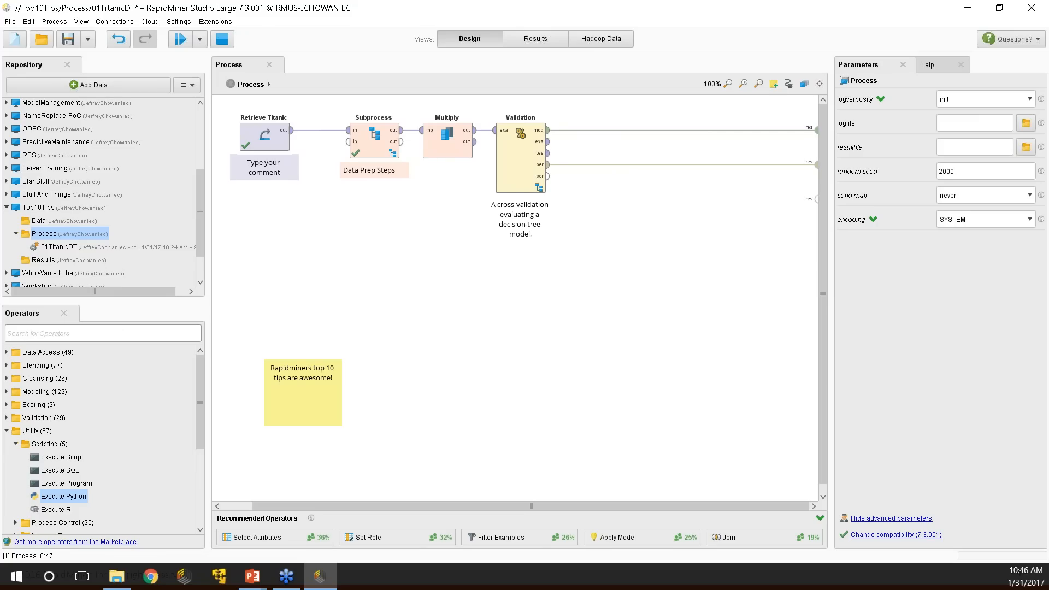
Search operators for 'Tree to' and place a Tree to Rules operator on the canvas.
text(D)
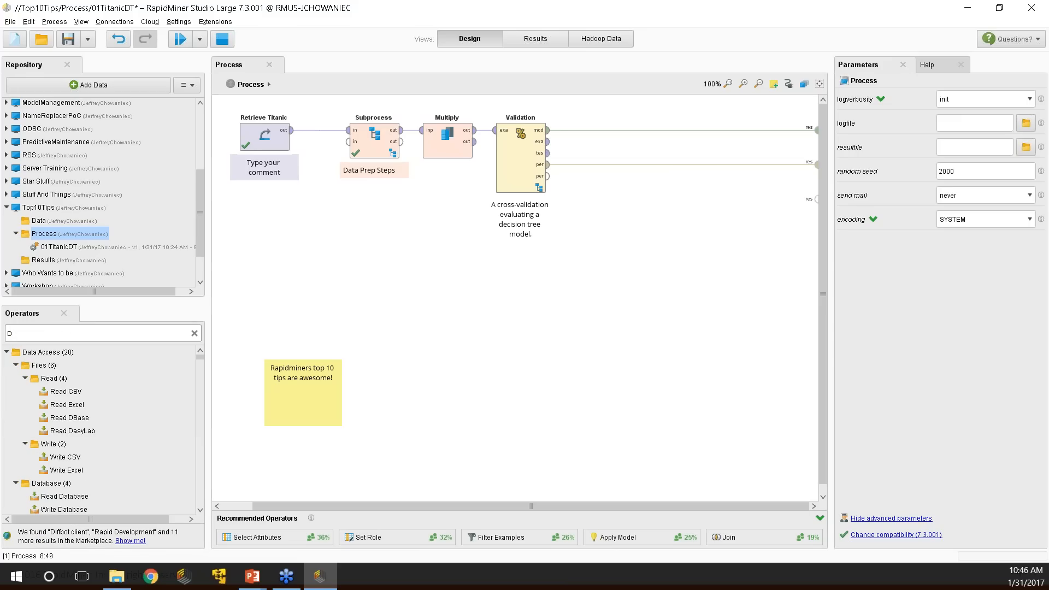
key(BackSpace)
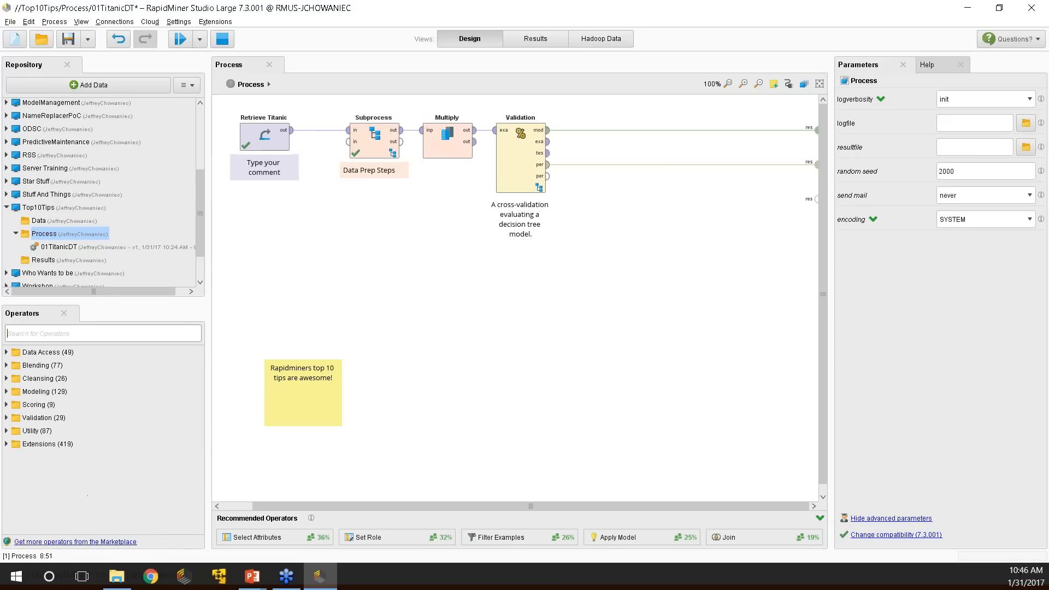
text(Tree to)
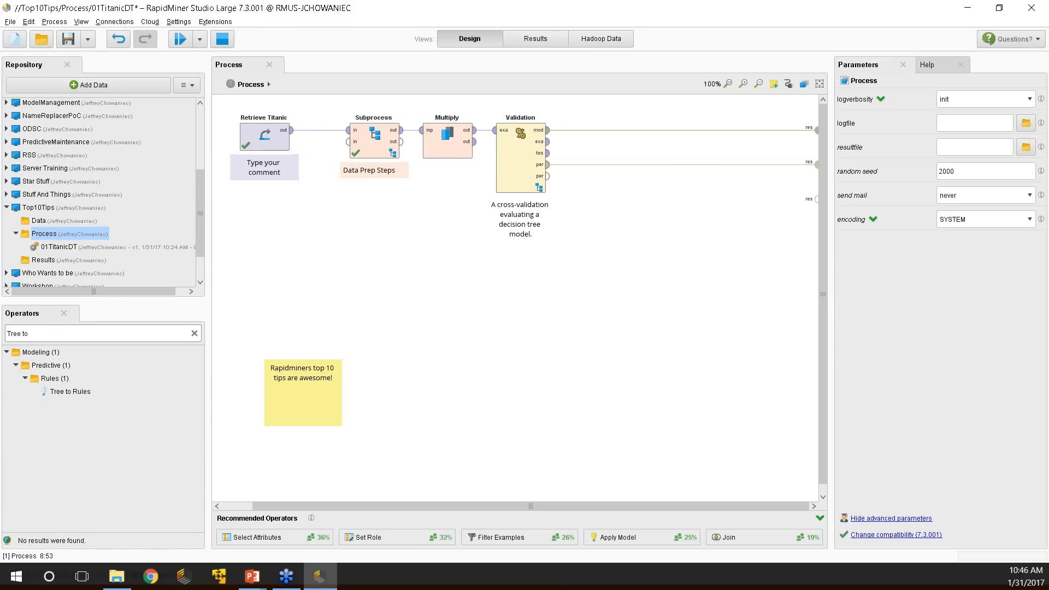
drag(70, 392, 506, 263)
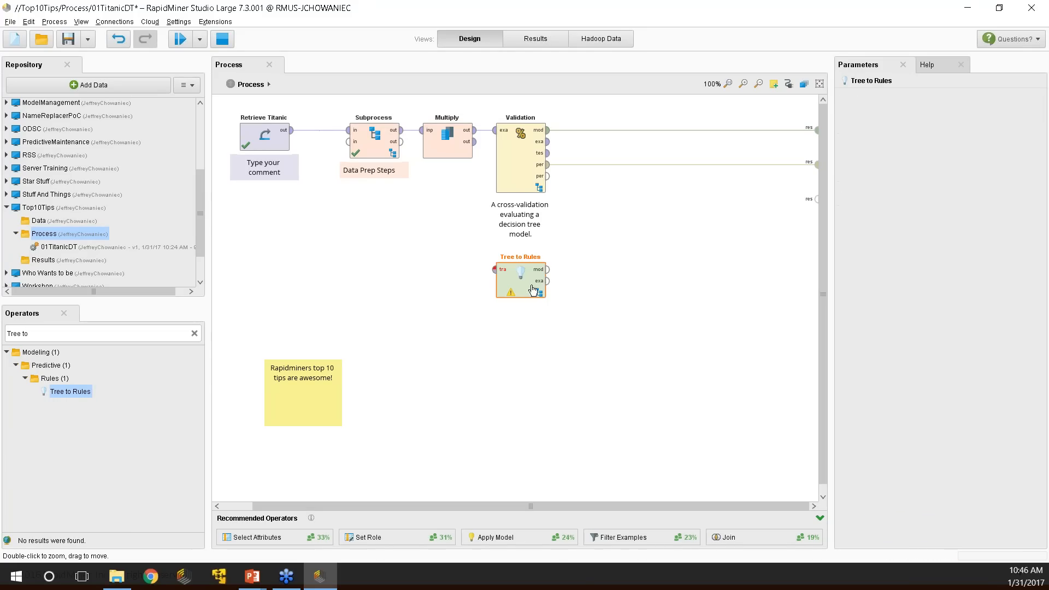
Remove Validation and connect Multiply's output to Tree to Rules placed beside it.
click(526, 148)
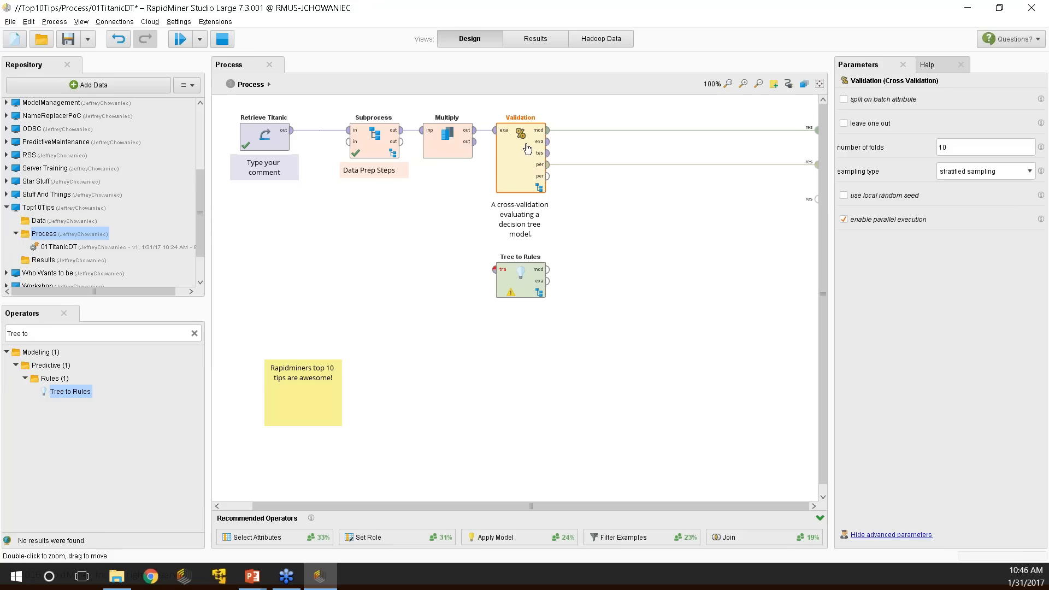
key(Delete)
drag(520, 276, 557, 136)
drag(474, 130, 531, 130)
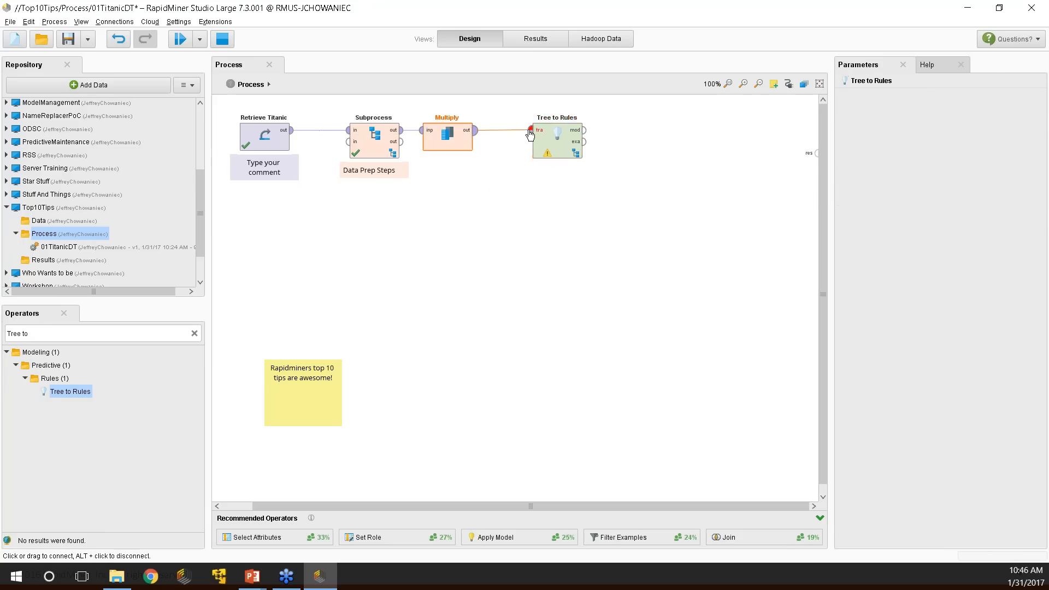
Paste Validation inside Tree to Rules, wiring tra to its examples and its model to mod.
double_click(565, 149)
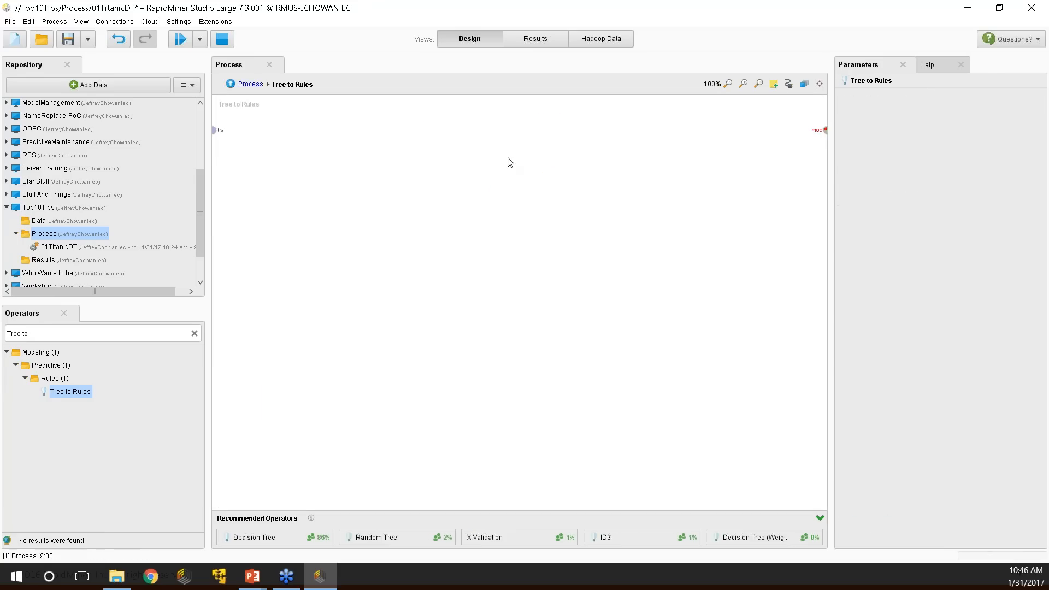
key(ctrl+v)
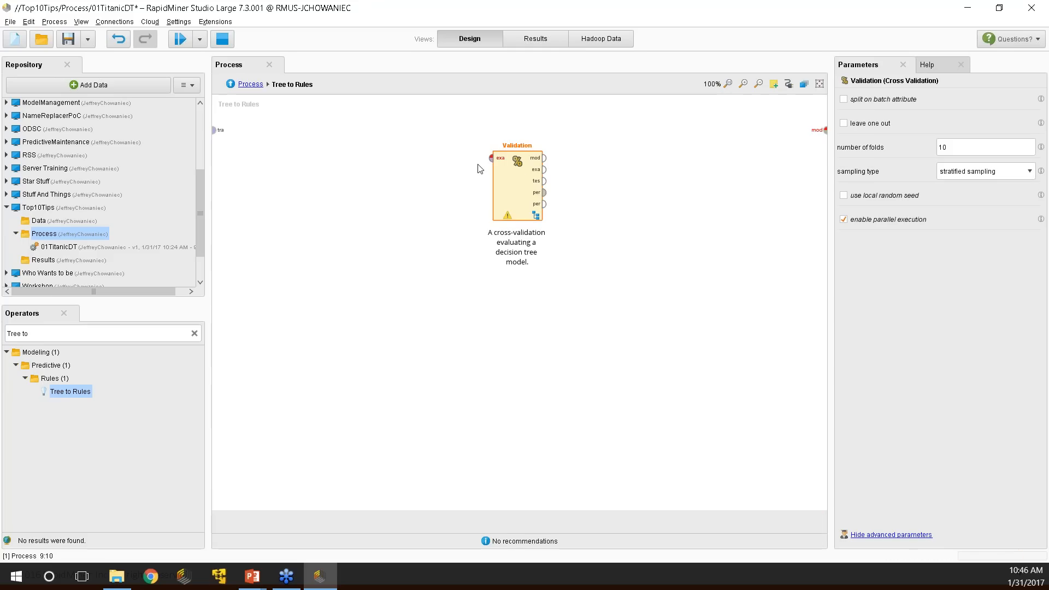
drag(518, 174, 444, 147)
mouse_move(214, 130)
mouse_down()
mouse_move(764, 141)
mouse_move(824, 130)
mouse_up()
click(515, 276)
At the top level, route Tree to Rules' model and example outputs to the results.
click(231, 84)
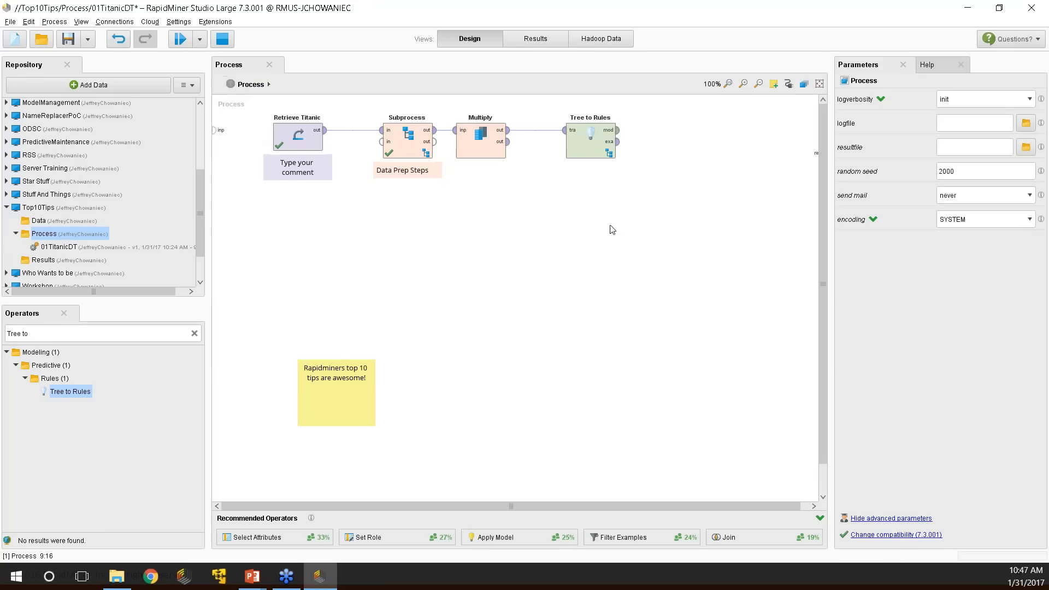
drag(617, 130, 780, 173)
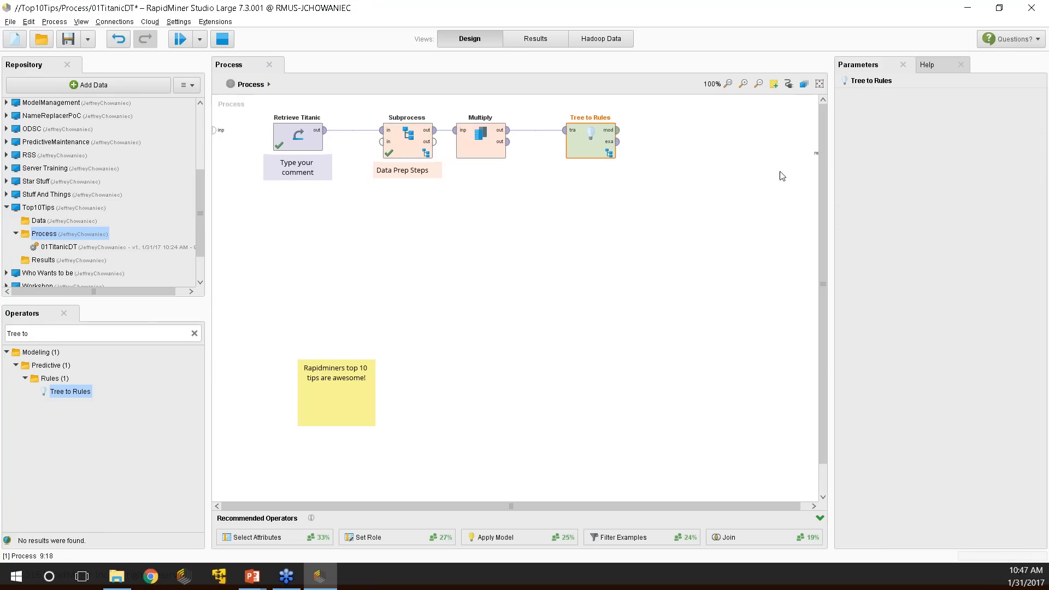
drag(391, 510, 457, 503)
drag(609, 130, 816, 153)
drag(608, 142, 816, 141)
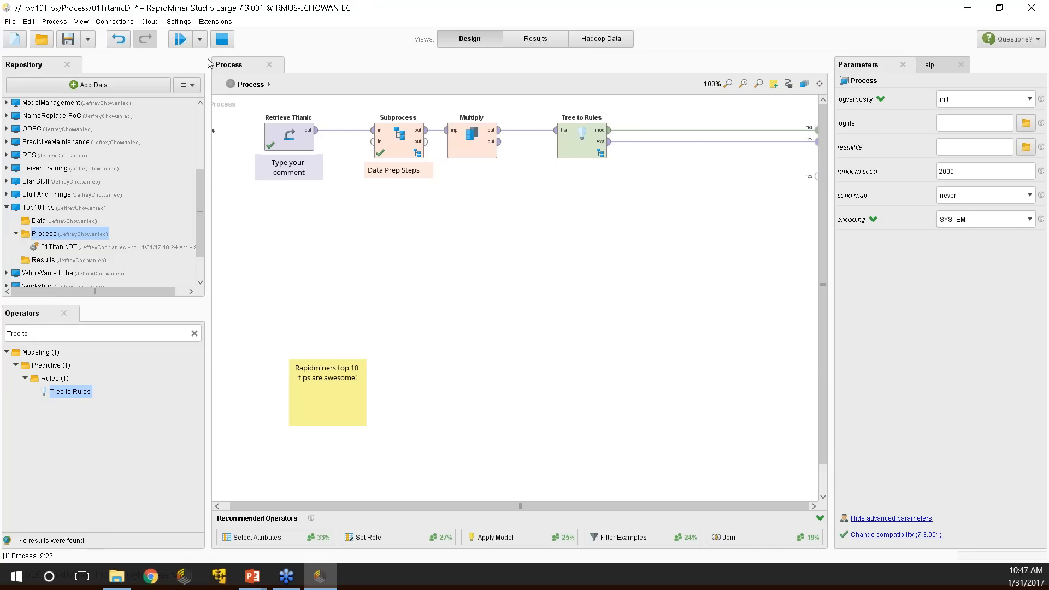
Rerun the process and show the RuleModel (Tree to Rules) result.
click(222, 38)
click(180, 38)
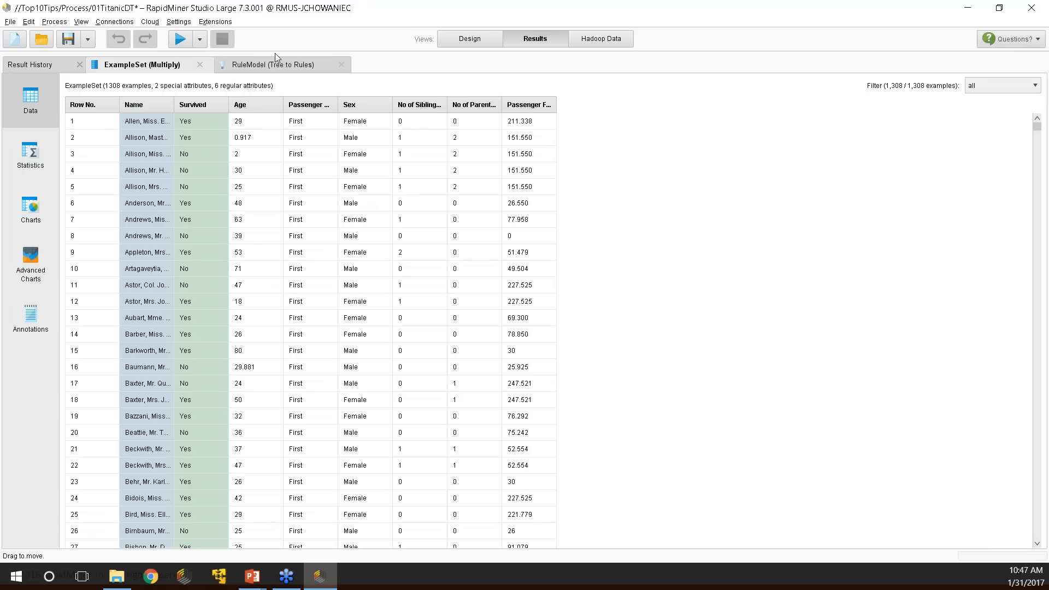
click(276, 65)
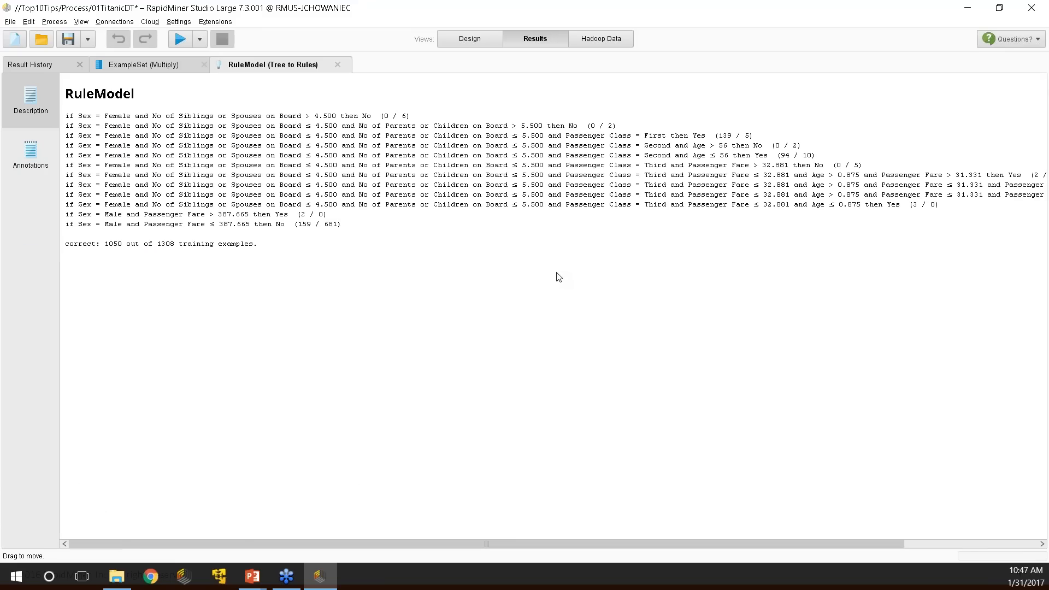
click(158, 64)
click(245, 66)
Highlight the third rule's first-class female and family-size conditions.
drag(718, 136, 755, 138)
drag(65, 137, 766, 143)
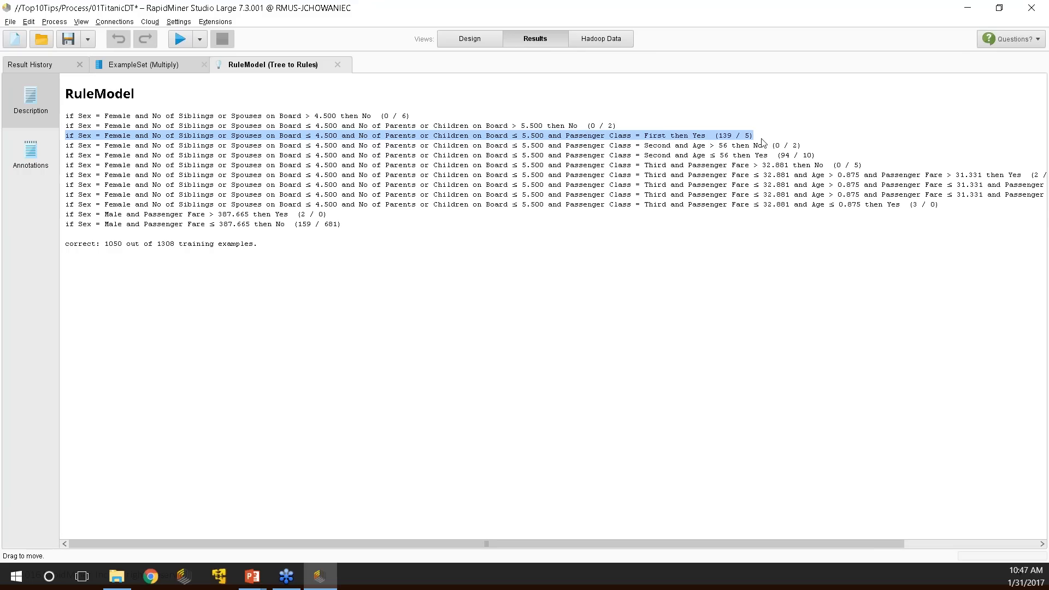
click(763, 142)
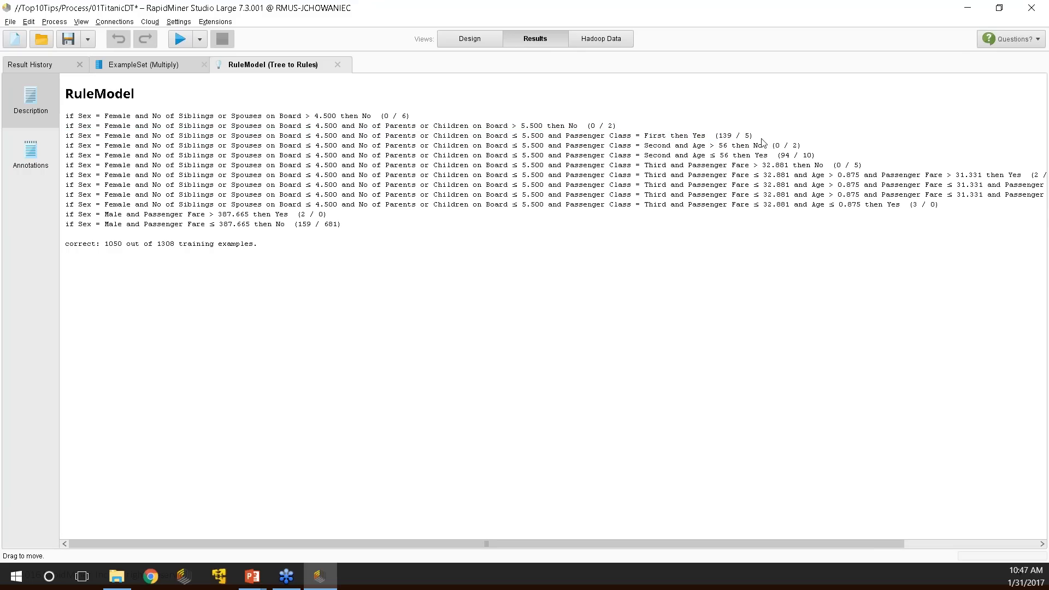
drag(316, 137, 548, 141)
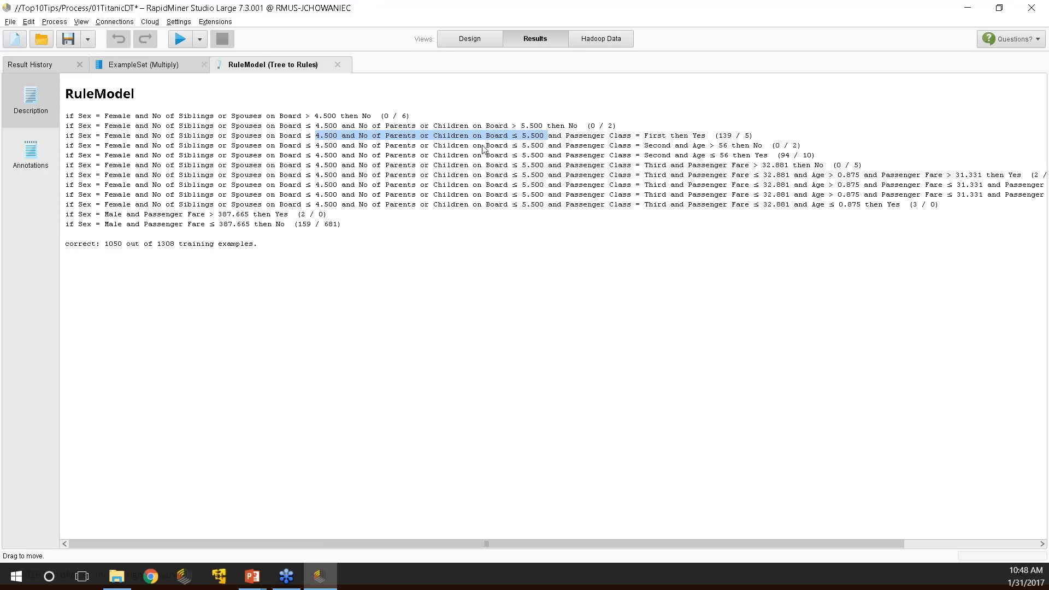
click(499, 135)
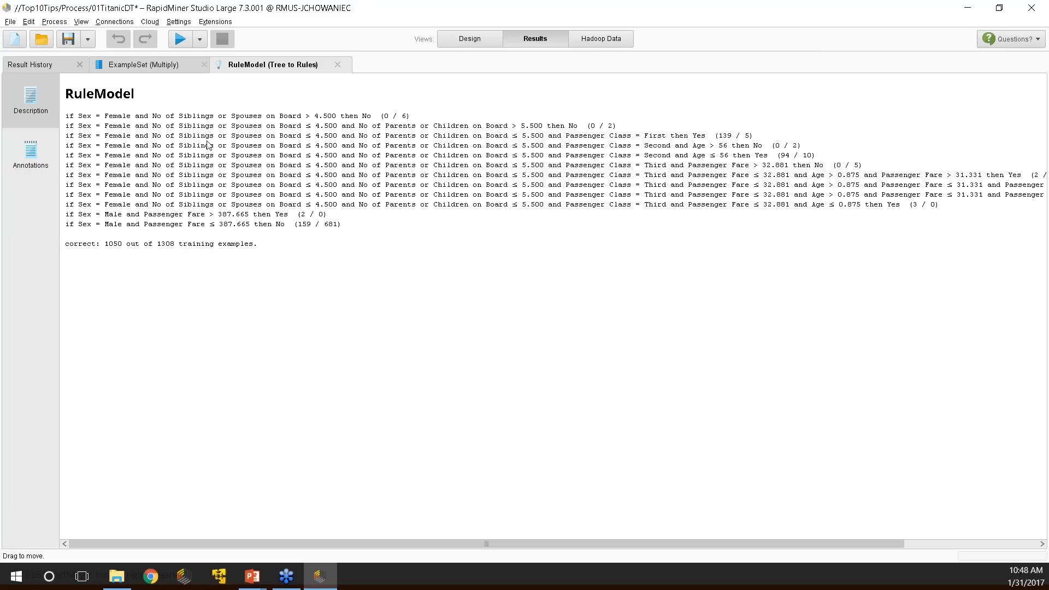
drag(75, 135, 151, 138)
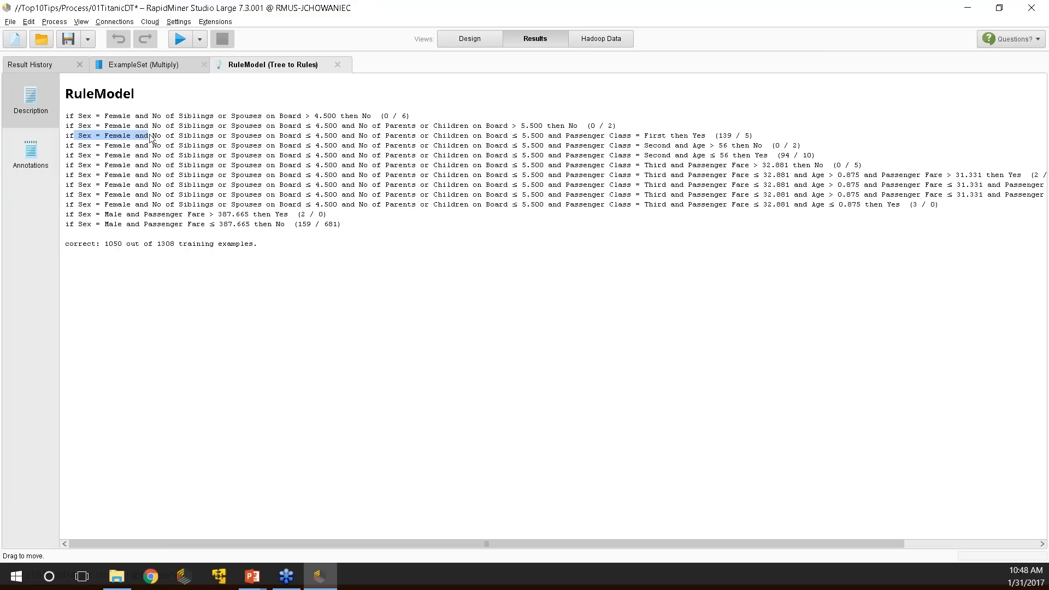
drag(566, 137, 754, 137)
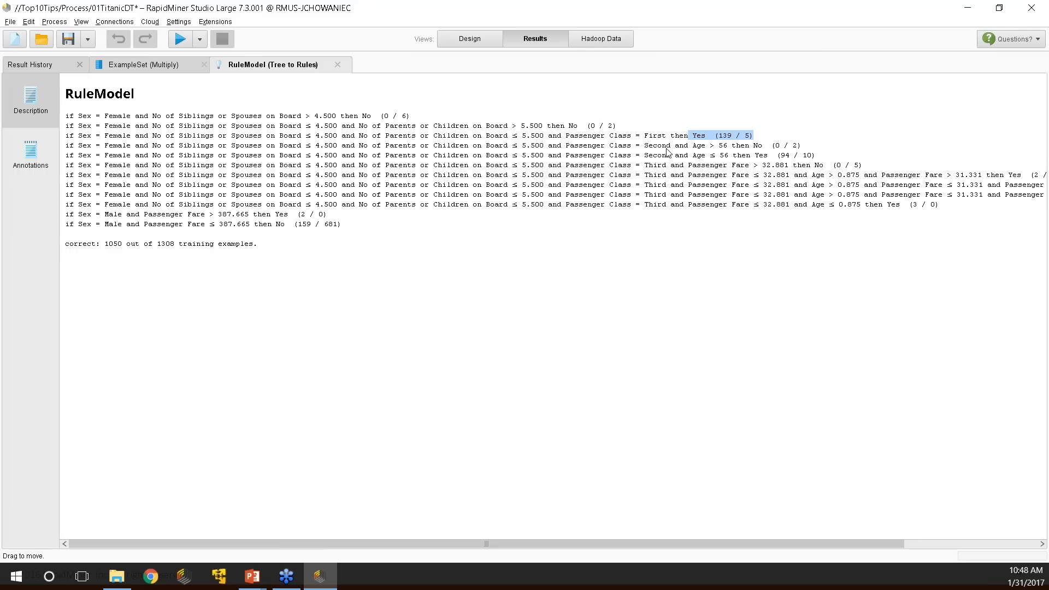
drag(658, 157, 833, 163)
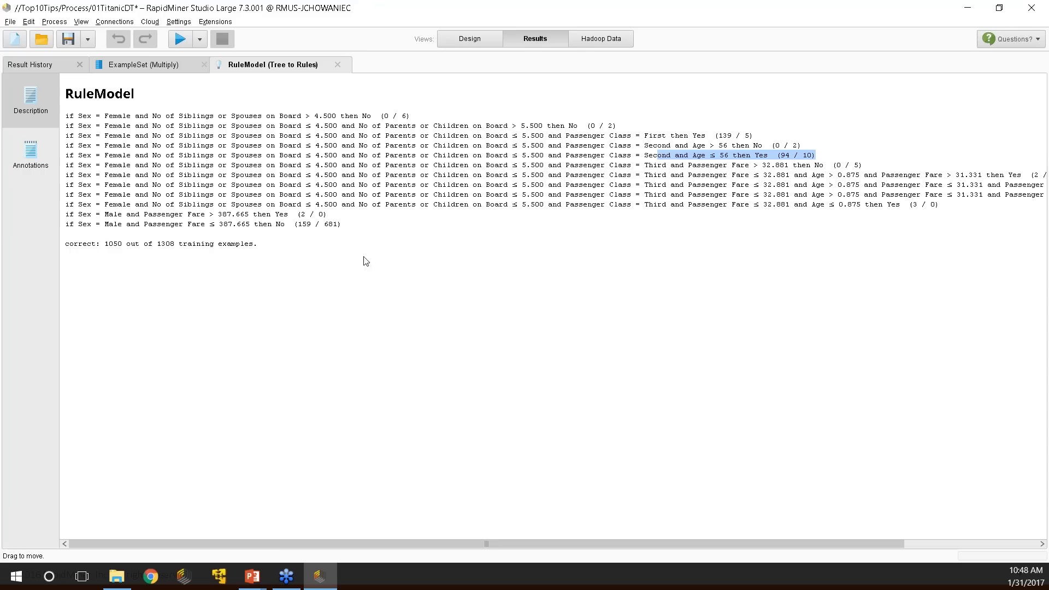
drag(103, 217, 342, 219)
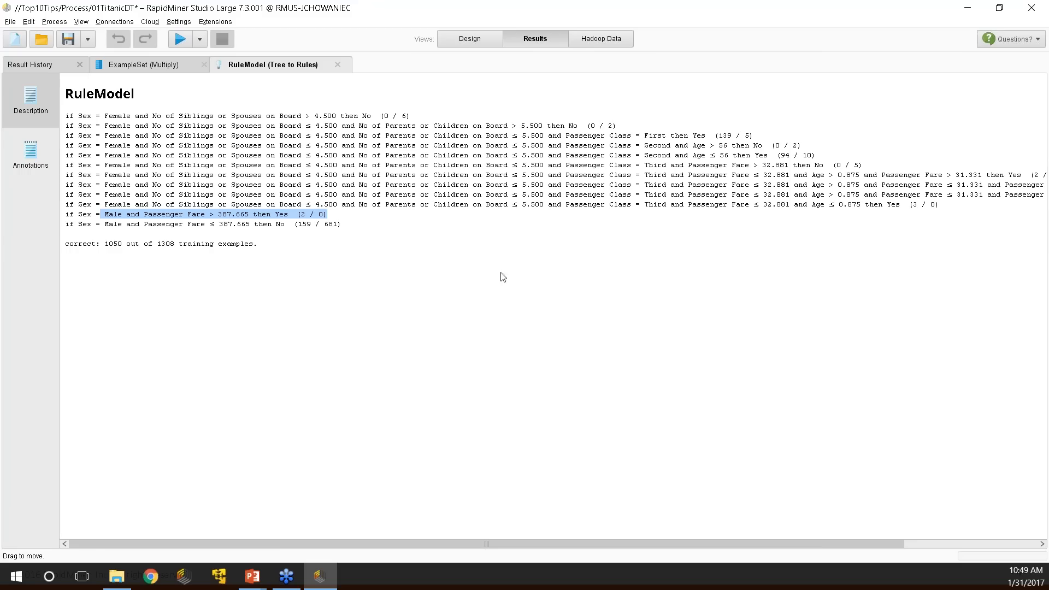
Highlight the 1050 of 1308 correct count and the last rule's 159, then return to Design.
scroll(533, 204, right, 2)
scroll(511, 206, left, 2)
drag(104, 244, 264, 244)
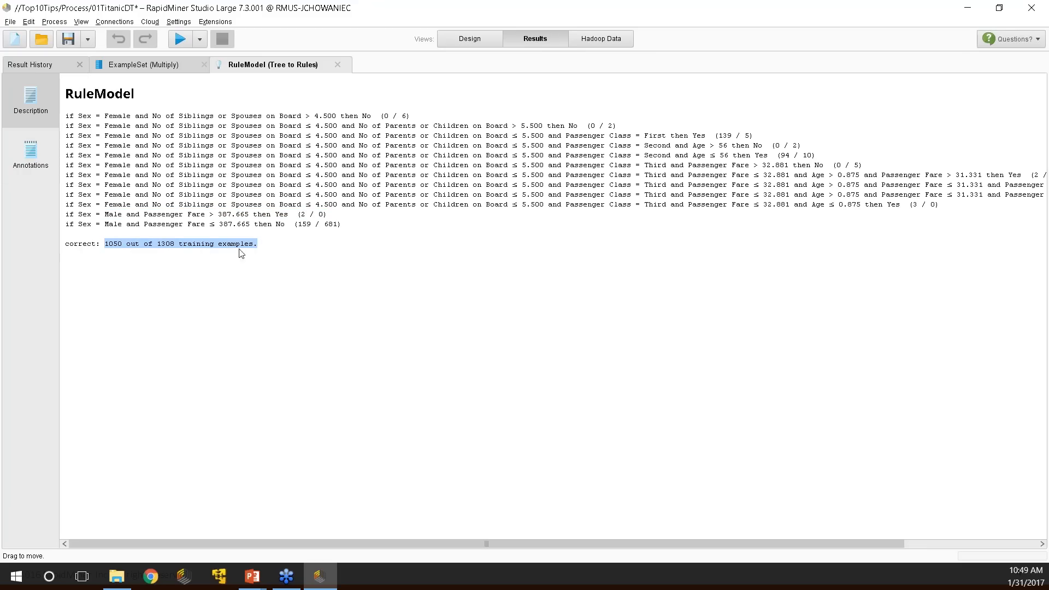
drag(276, 222, 315, 227)
drag(224, 225, 312, 227)
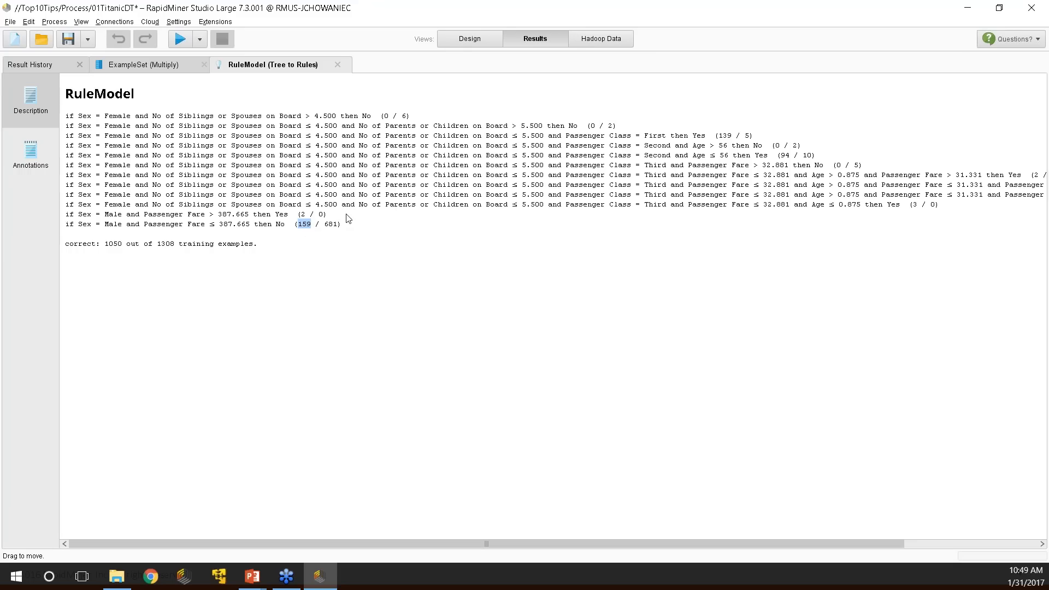
click(470, 39)
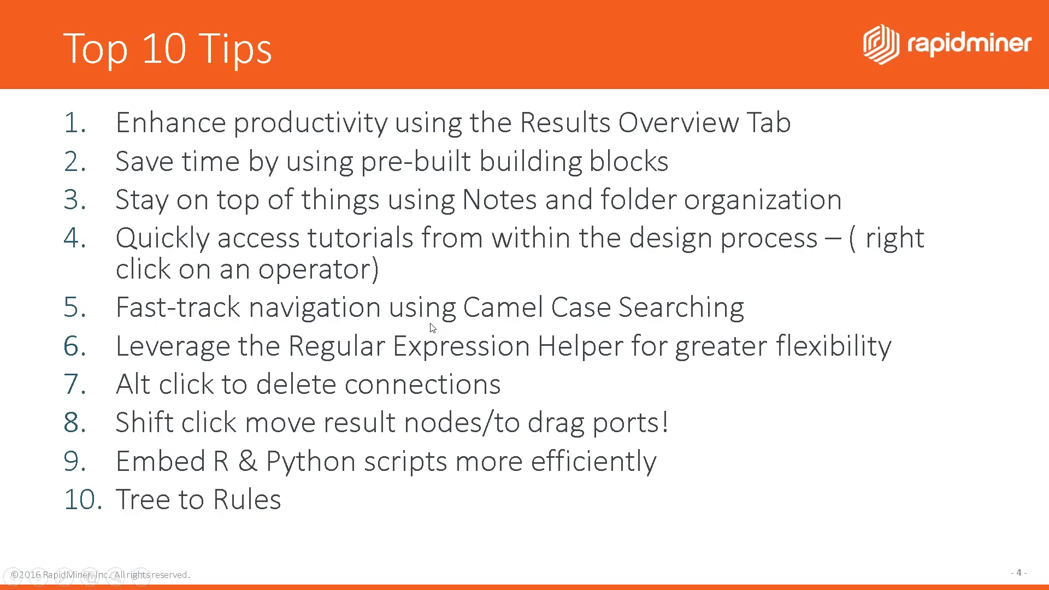
Advance the slideshow two slides to the Next Steps resources slide.
click(431, 323)
click(430, 324)
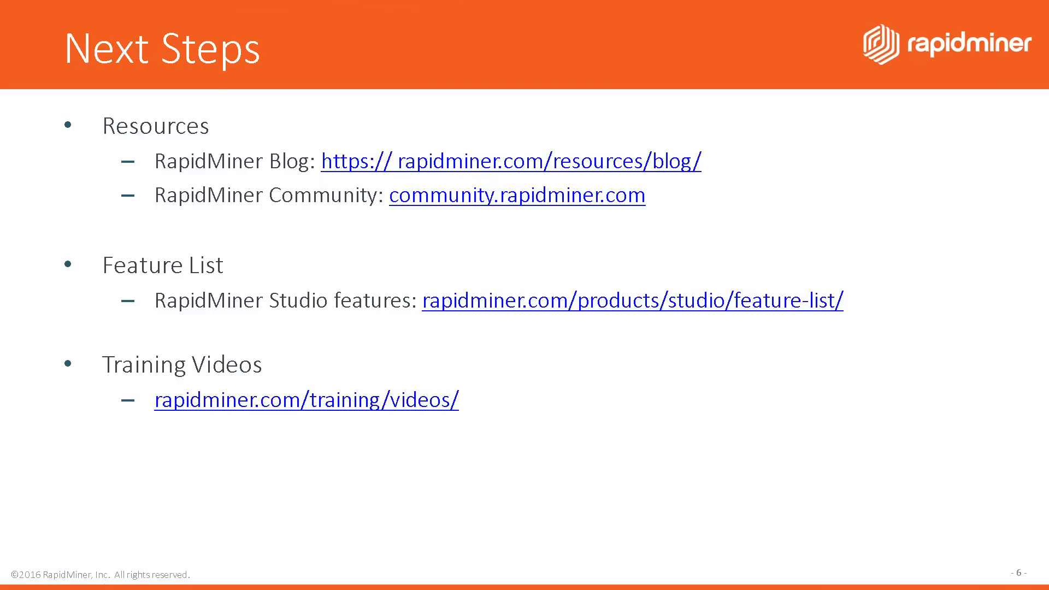
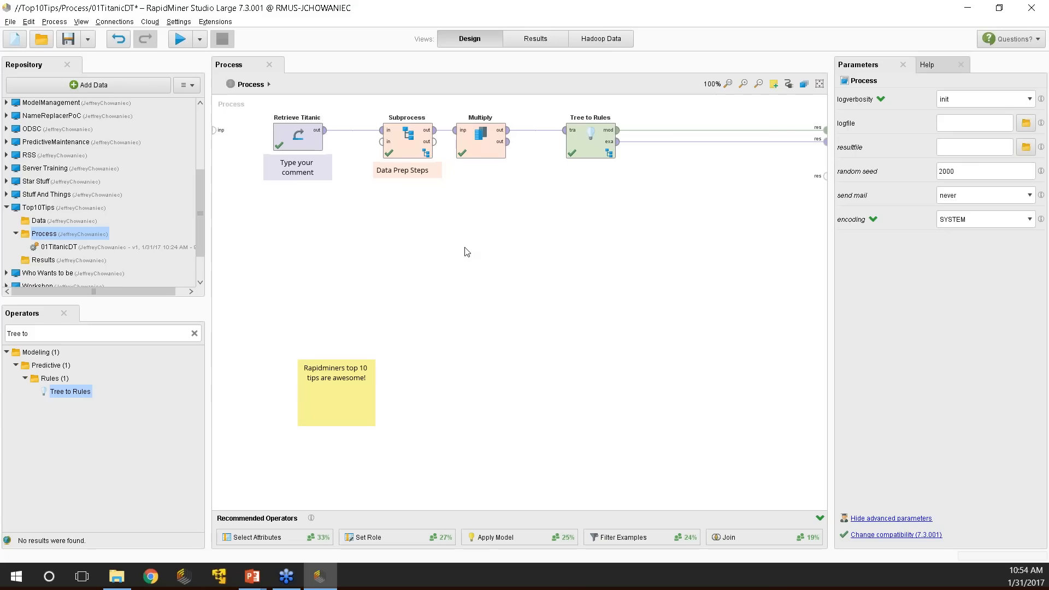
Open the Extensions menu in RapidMiner Studio.
click(206, 23)
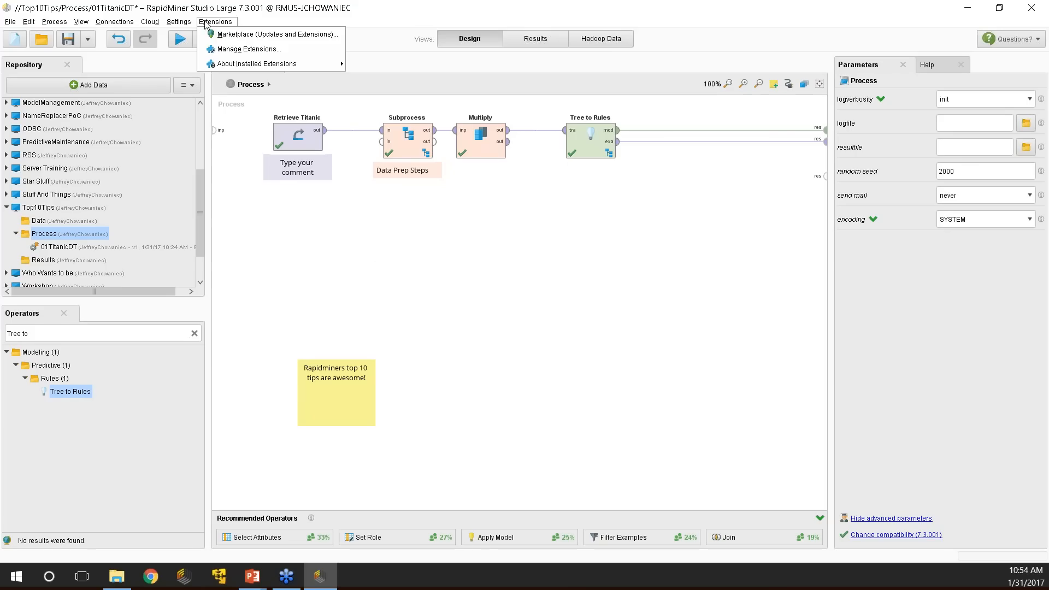
click(244, 36)
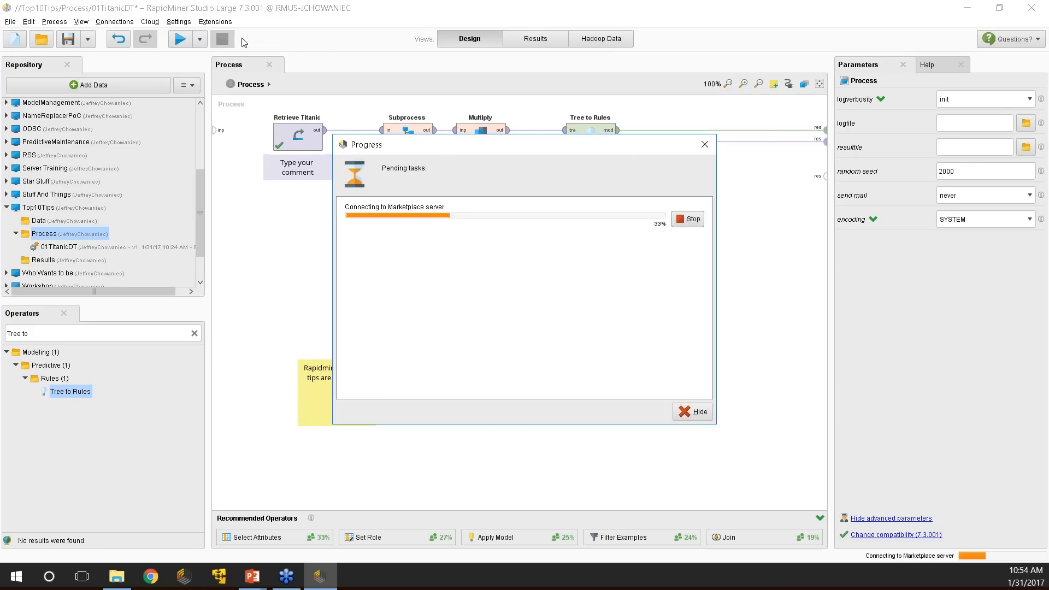
click(316, 151)
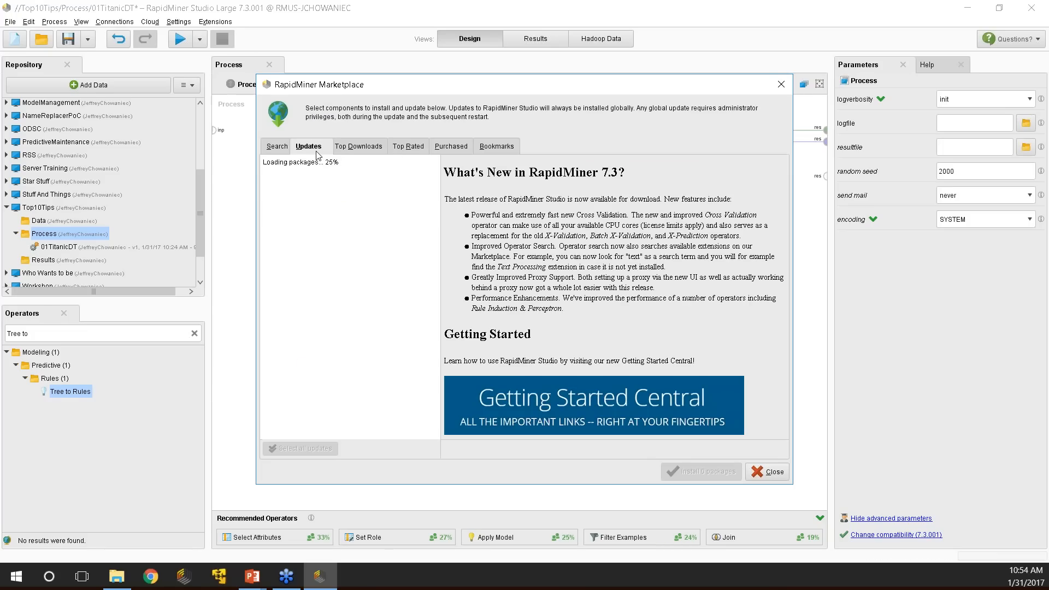
click(361, 150)
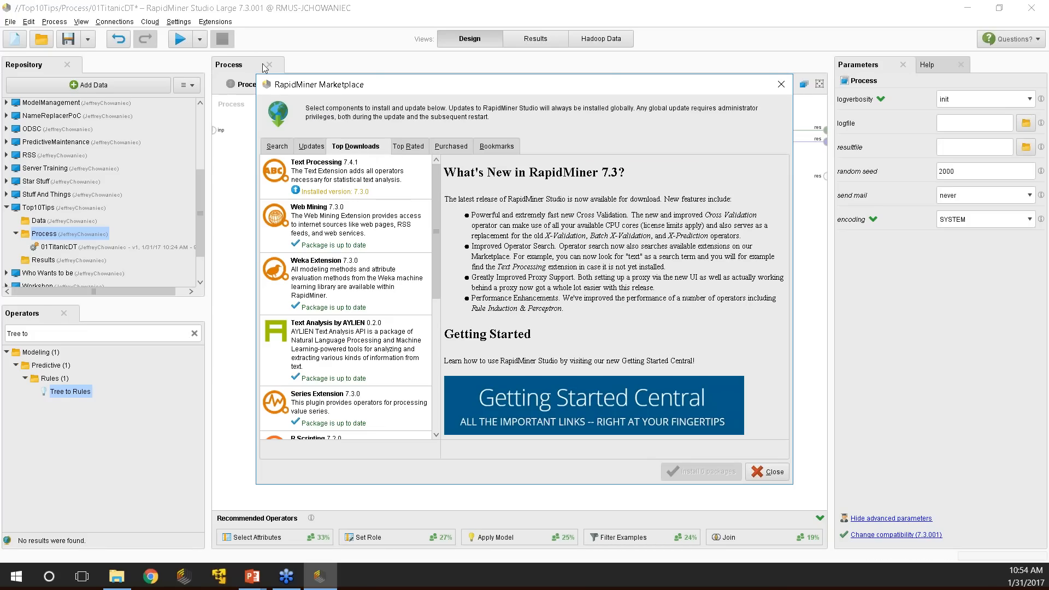
click(345, 166)
scroll(439, 266, down, 5)
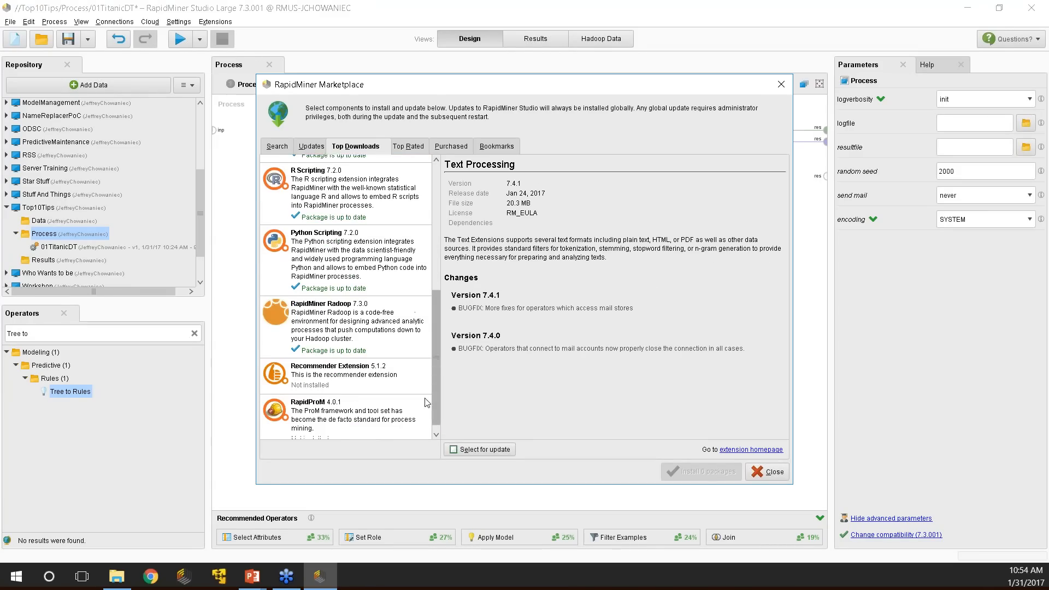
scroll(422, 404, up, 5)
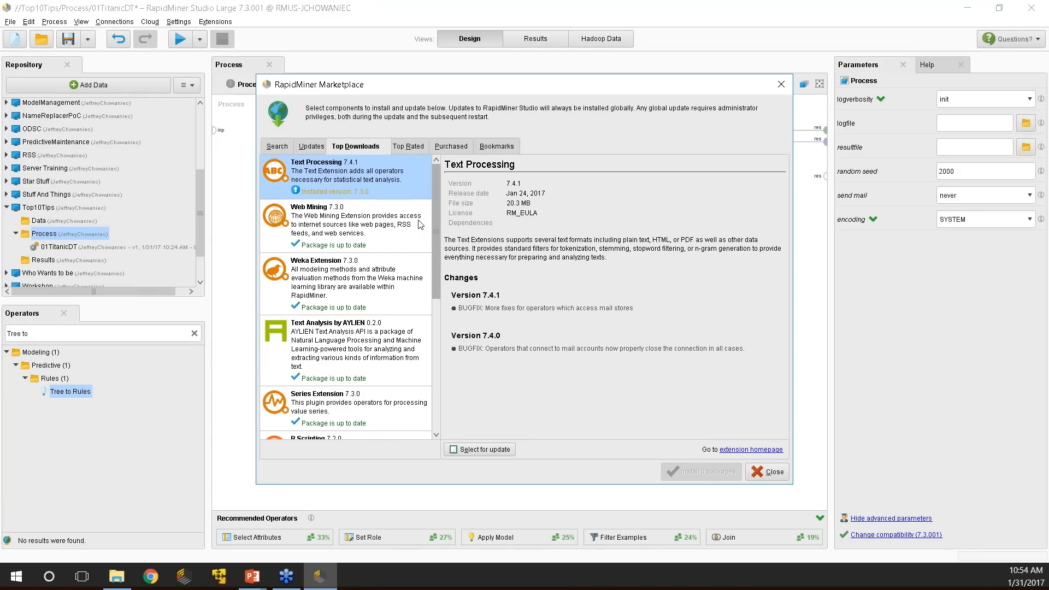
scroll(404, 400, down, 5)
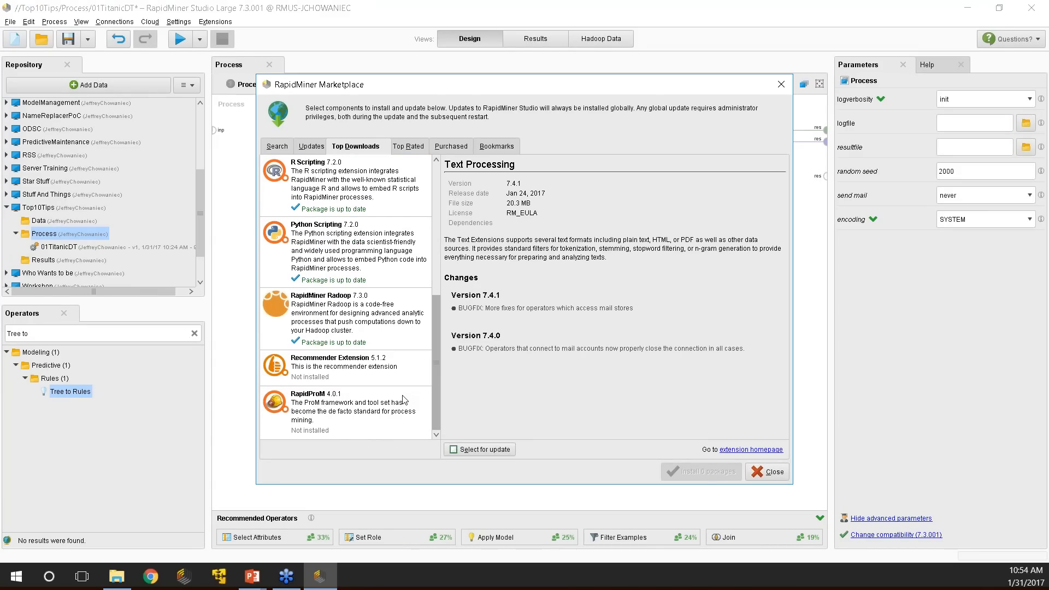
scroll(404, 400, up, 3)
scroll(399, 358, up, 5)
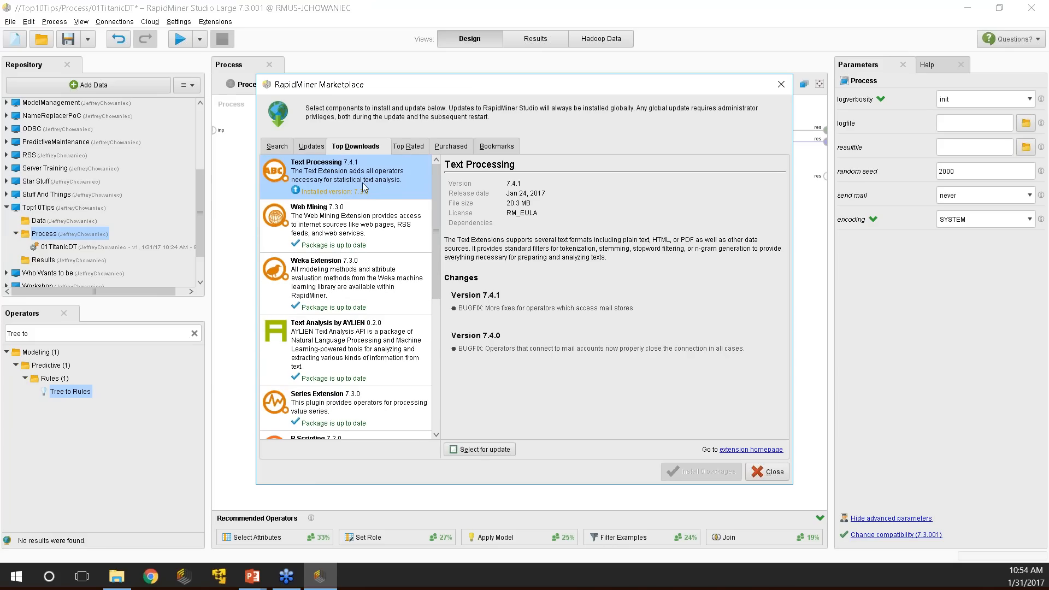
click(768, 471)
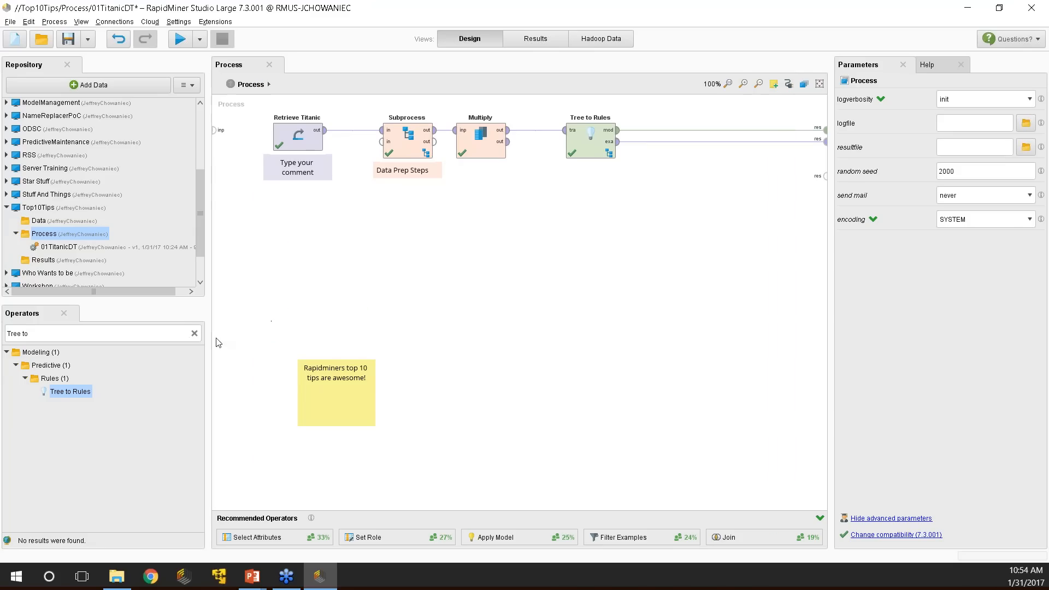
Add Process Documents from Data below the flow, wiring its exa output to a res port.
click(195, 334)
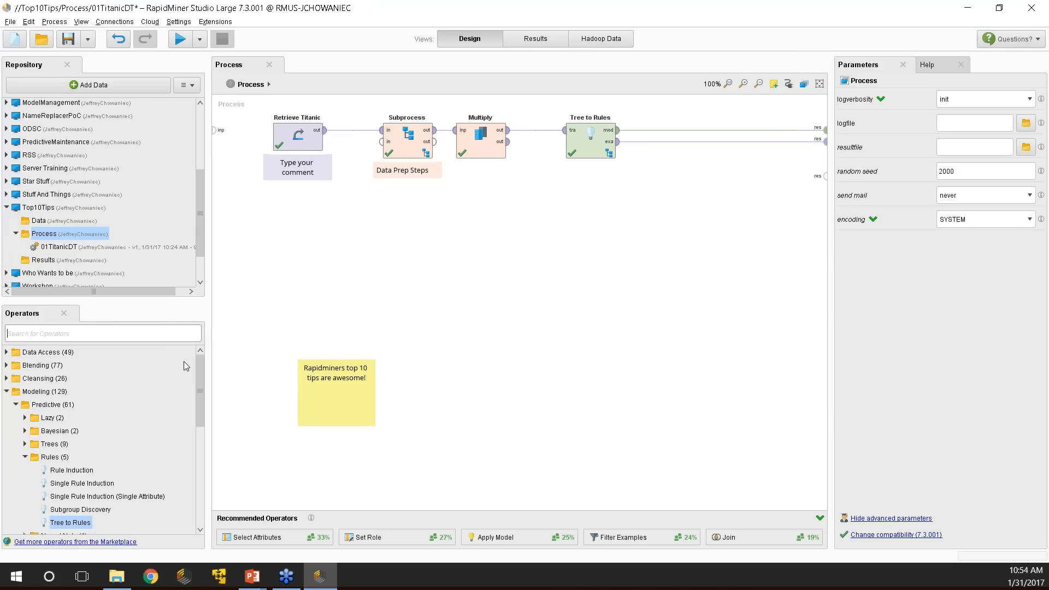
text(Process)
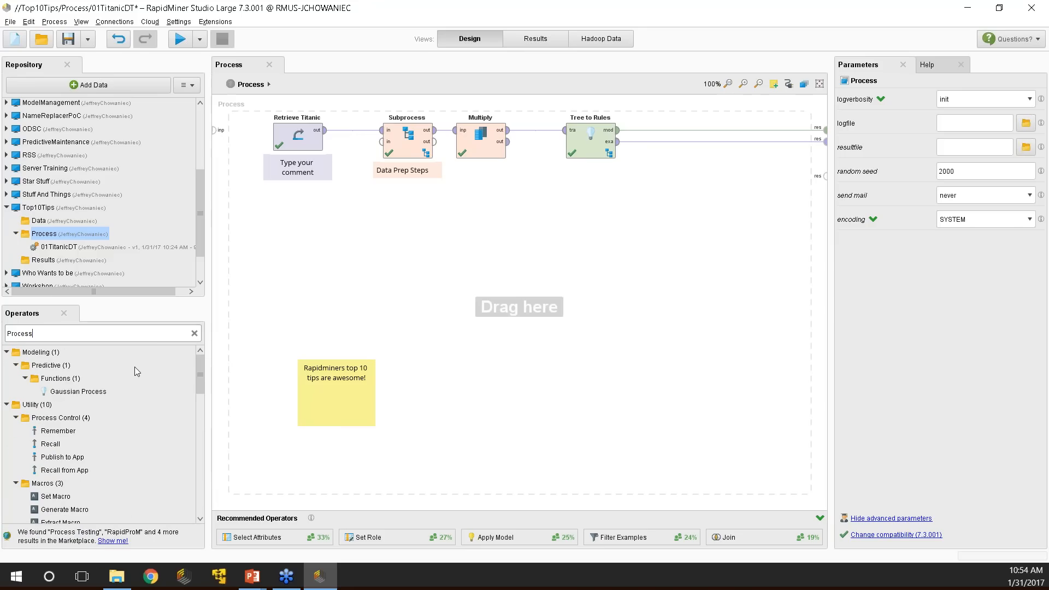
text( Docu)
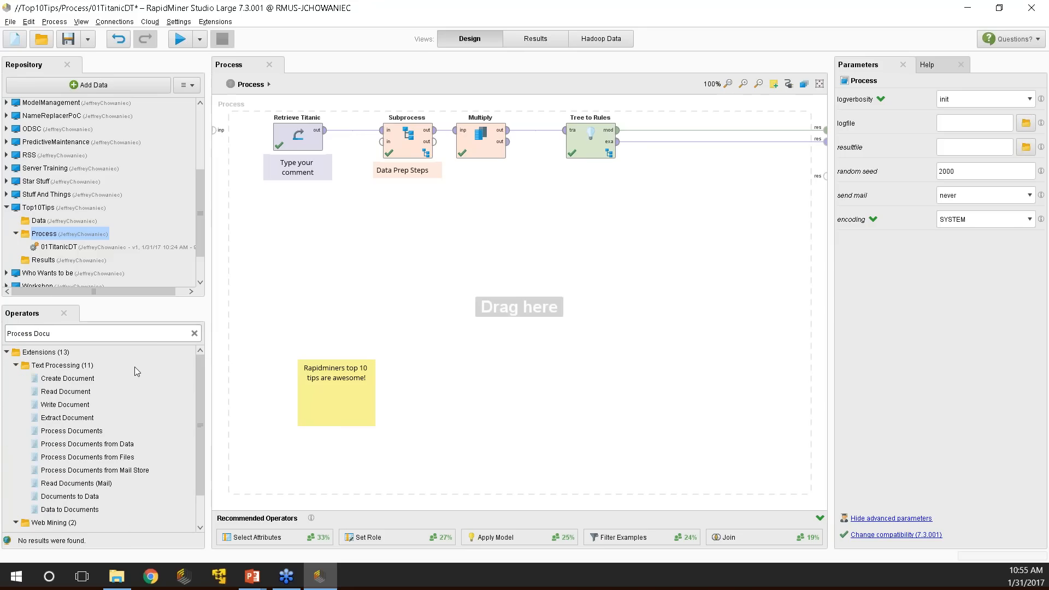
drag(92, 445, 481, 223)
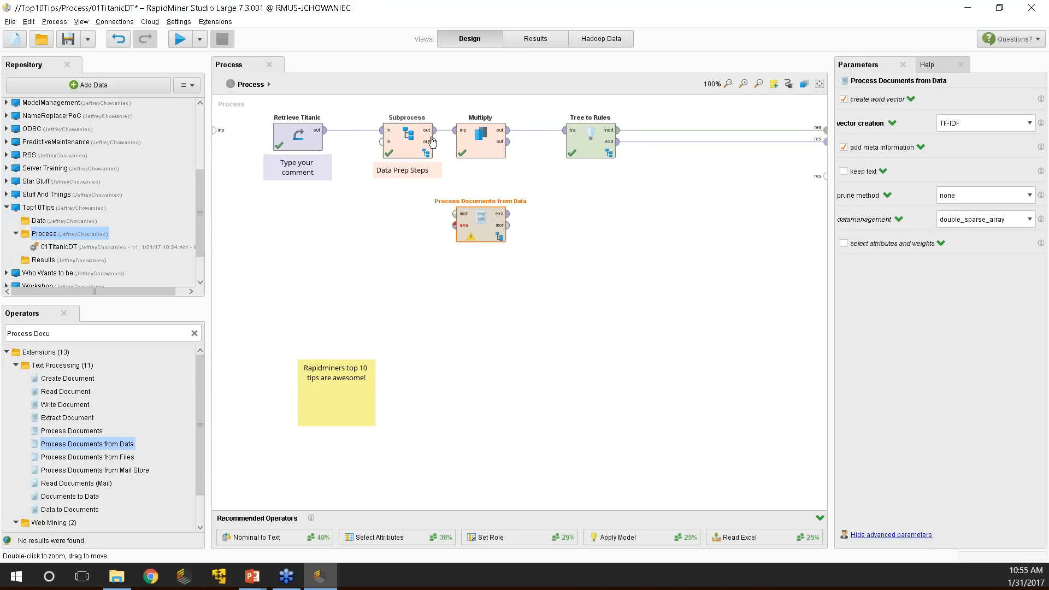
click(508, 214)
click(824, 177)
drag(481, 224, 371, 224)
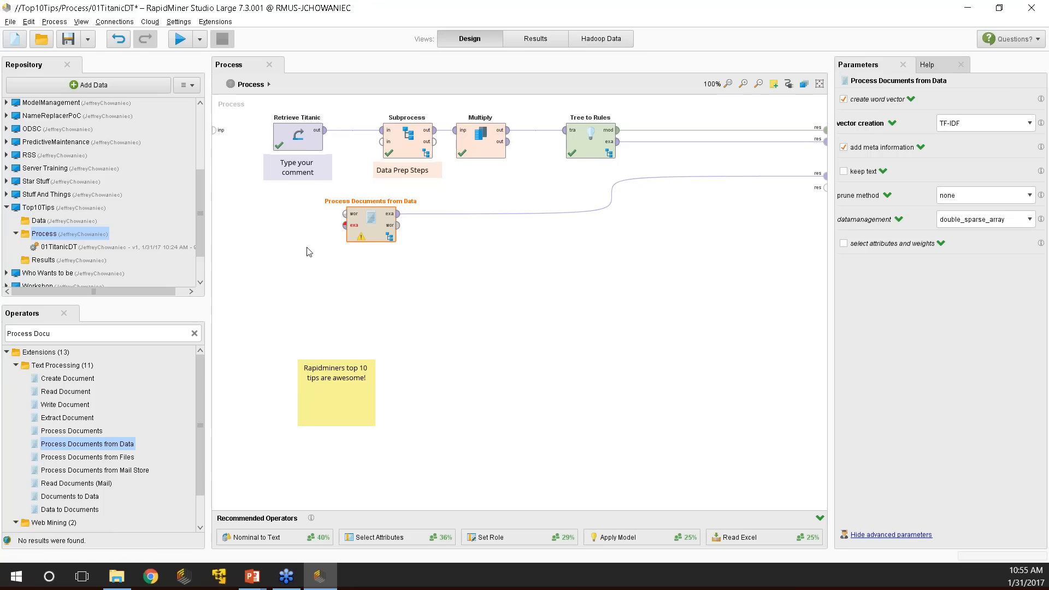
drag(375, 231, 419, 233)
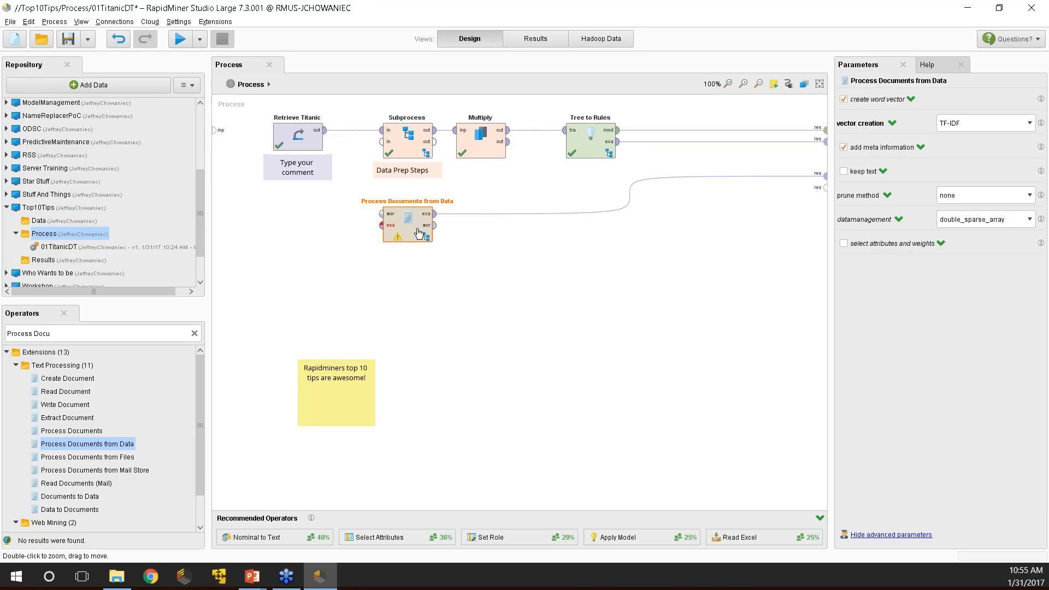
Inside Process Documents from Data, add Tokenize fed by the documents input.
double_click(419, 234)
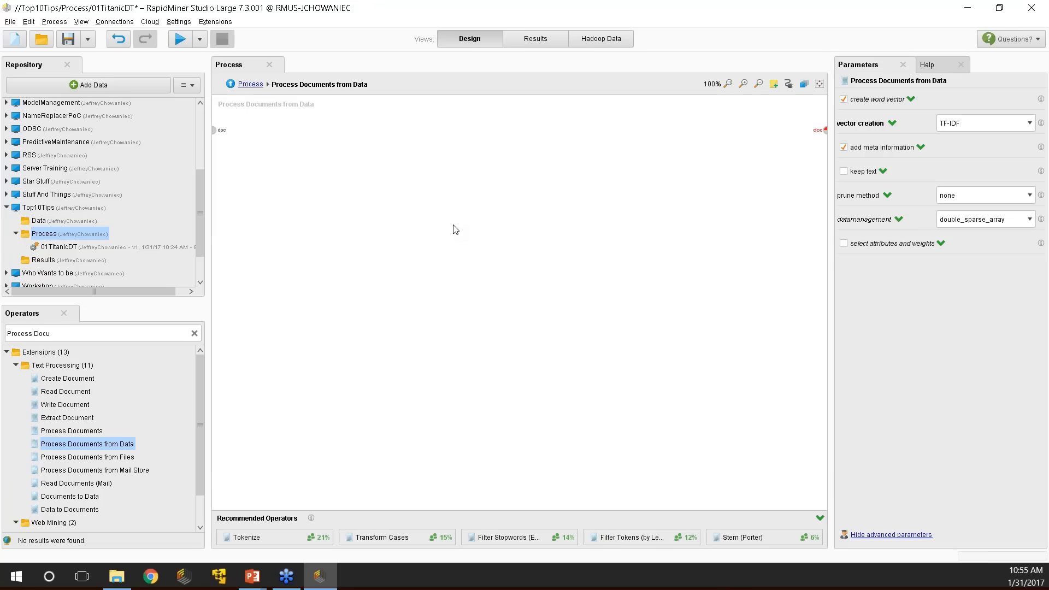
click(156, 334)
key(BackSpace)
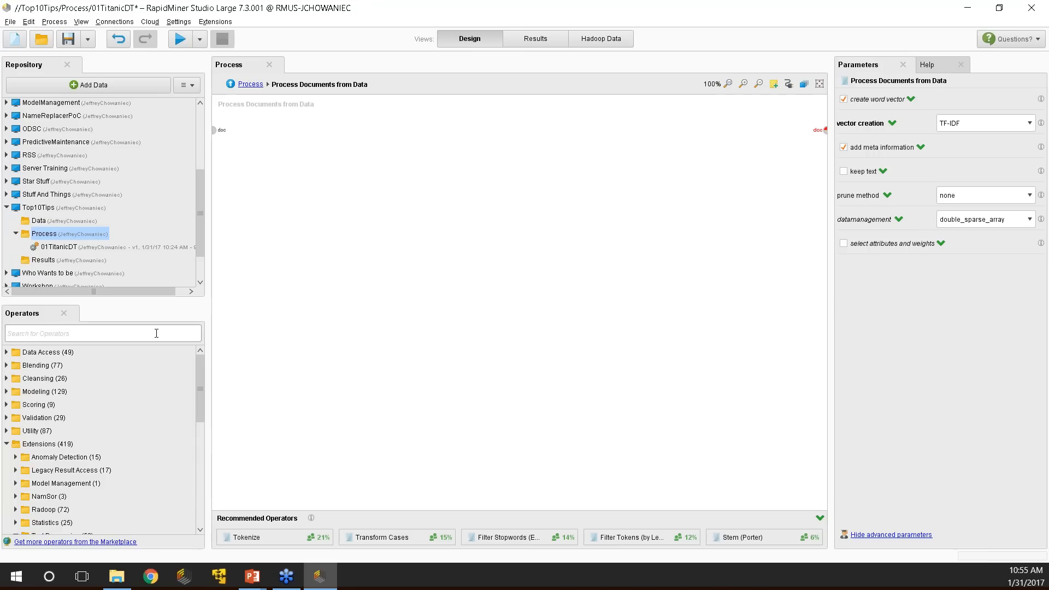
text(Token)
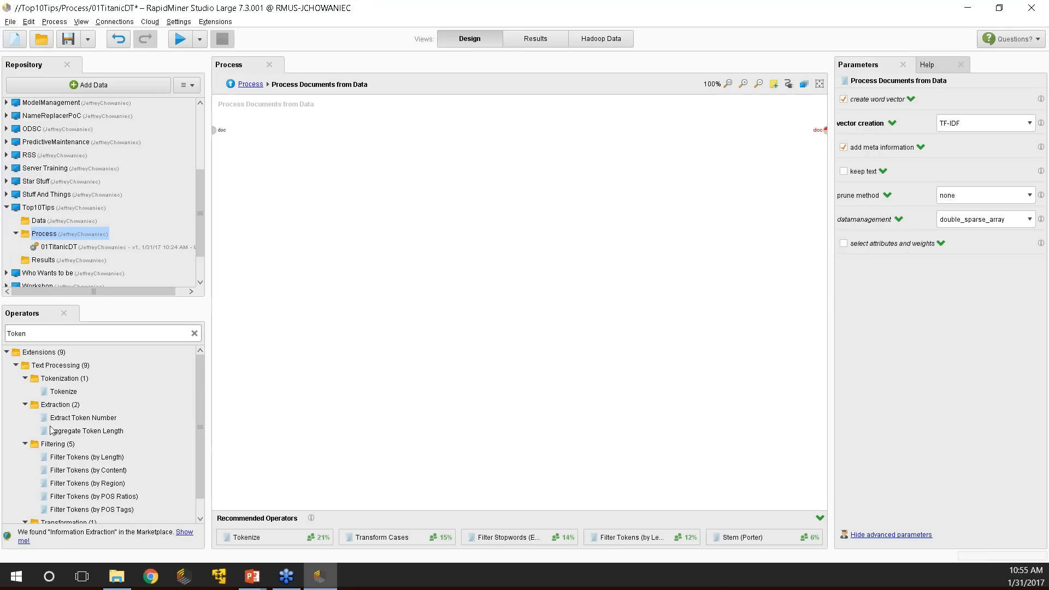
drag(64, 391, 71, 391)
drag(289, 149, 293, 143)
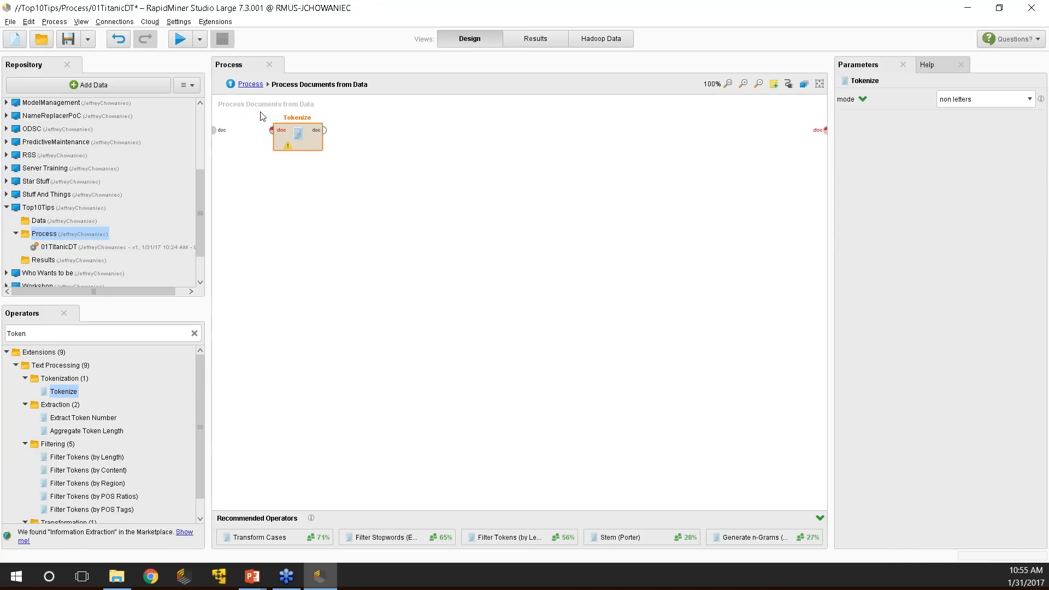
drag(220, 135, 272, 130)
Keep Tokenize's mode at non letters and clear the operator search.
click(994, 99)
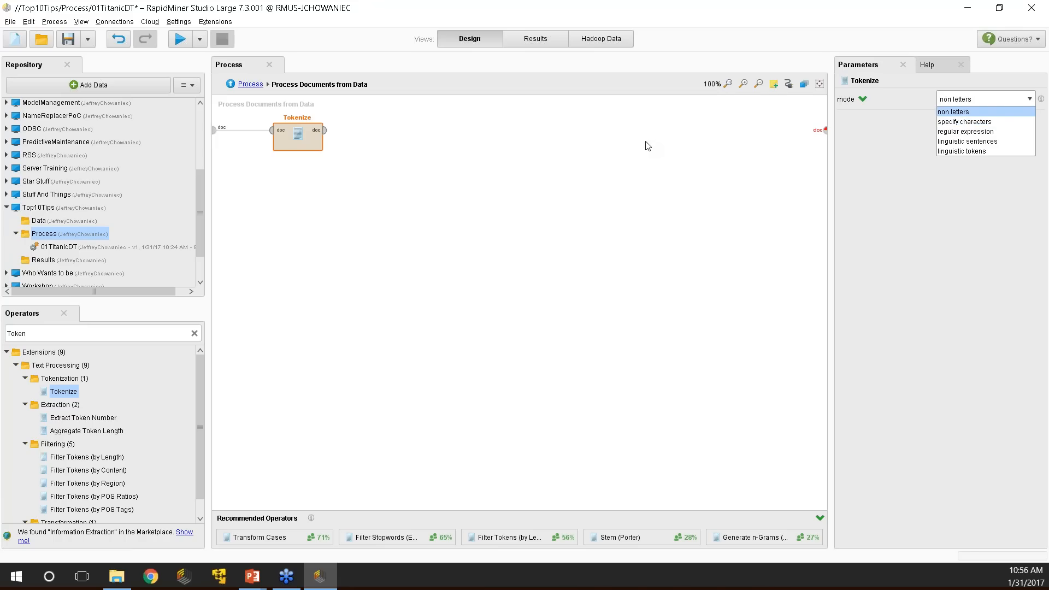
click(973, 112)
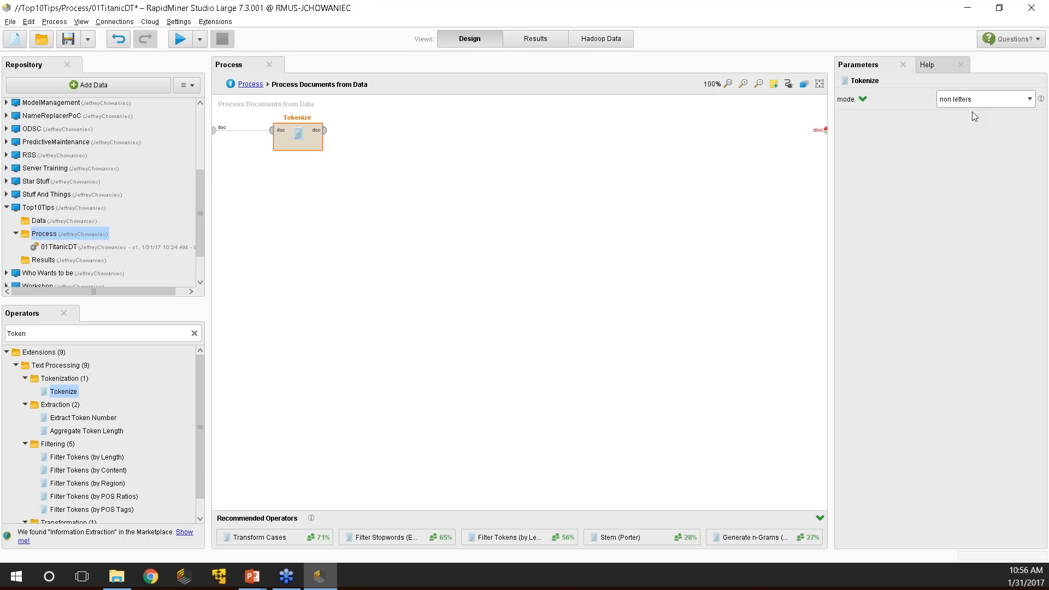
click(109, 332)
key(BackSpace)
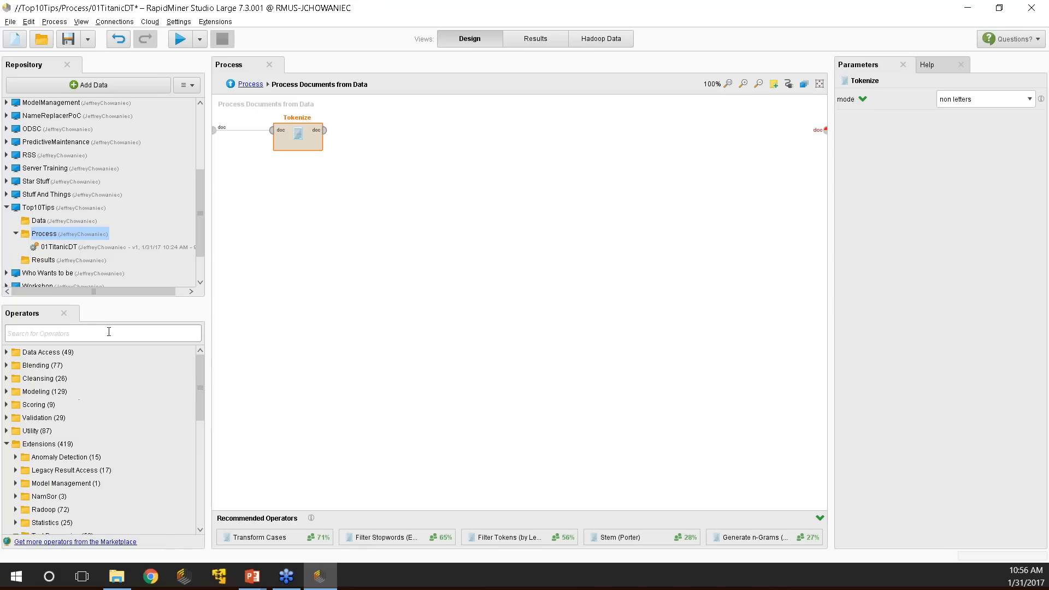
Add Filter Stopwords (Dictionary) and Filter Stopwords (English), the English one after Tokenize.
text(Filt)
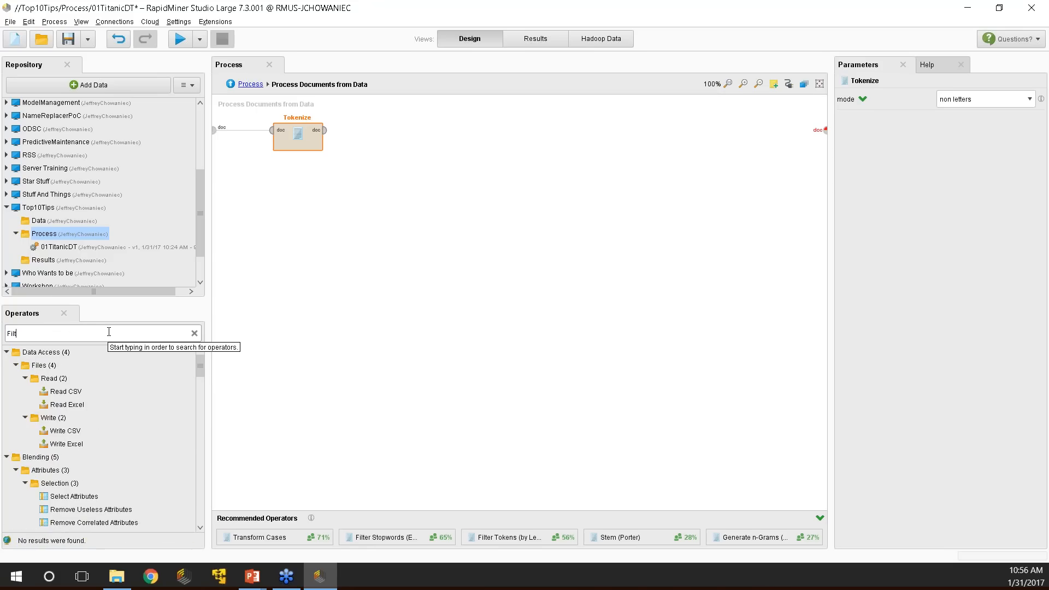
text(er Stop)
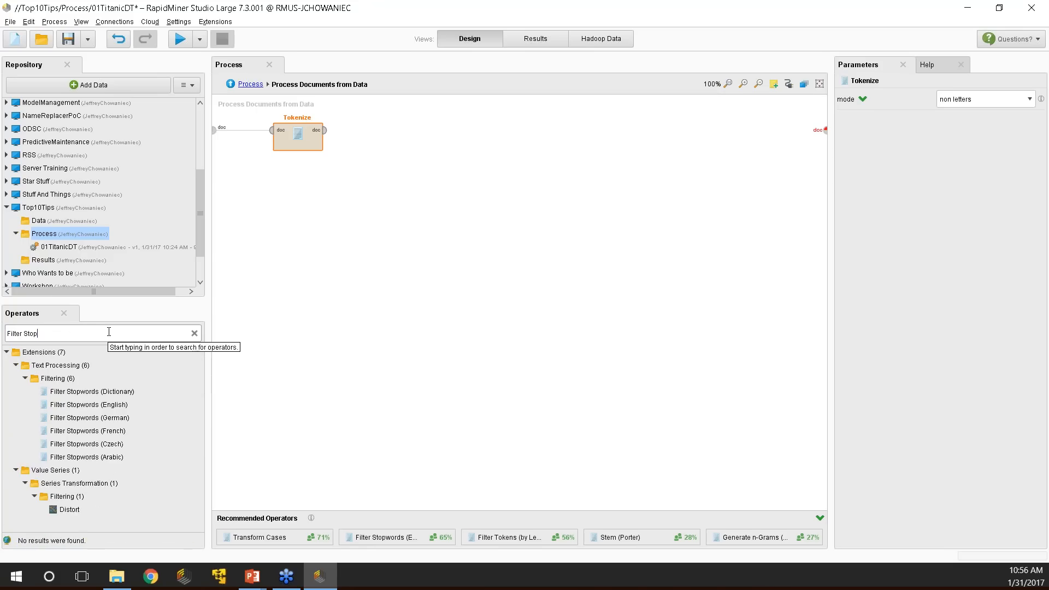
drag(112, 392, 301, 361)
drag(88, 405, 345, 131)
click(350, 136)
drag(125, 405, 202, 424)
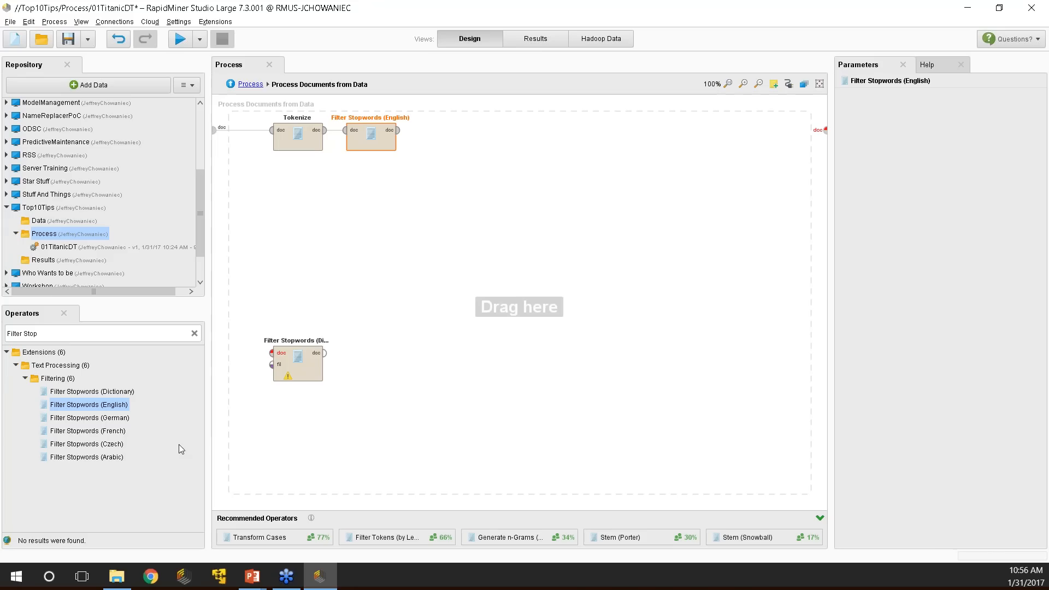
Wire the Dictionary filter after the English filter, then delete it.
drag(293, 372, 498, 139)
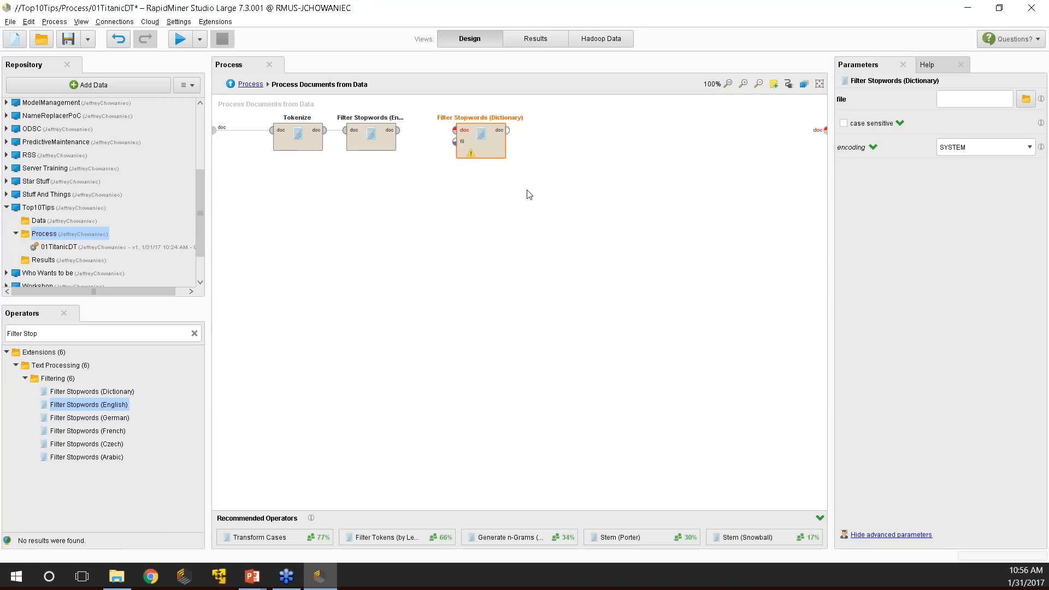
drag(489, 141, 451, 229)
drag(397, 130, 420, 134)
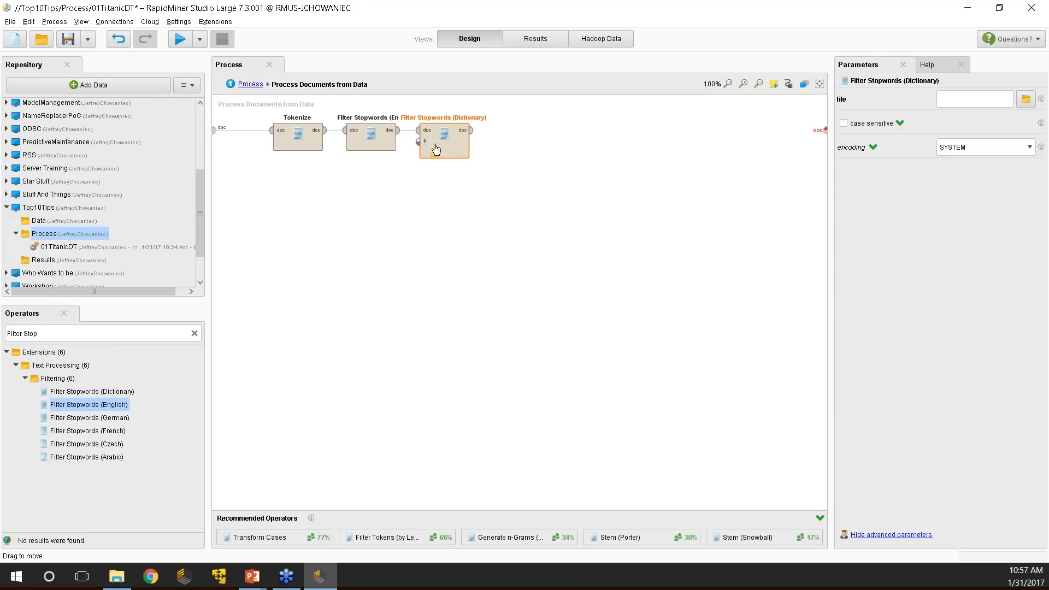
drag(436, 148, 464, 143)
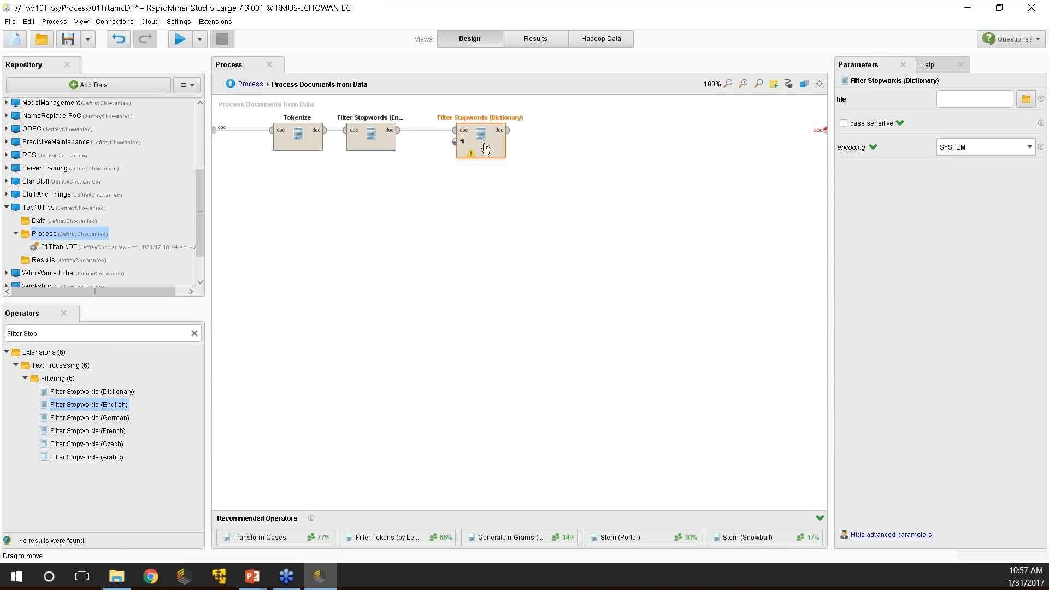
drag(476, 149, 453, 147)
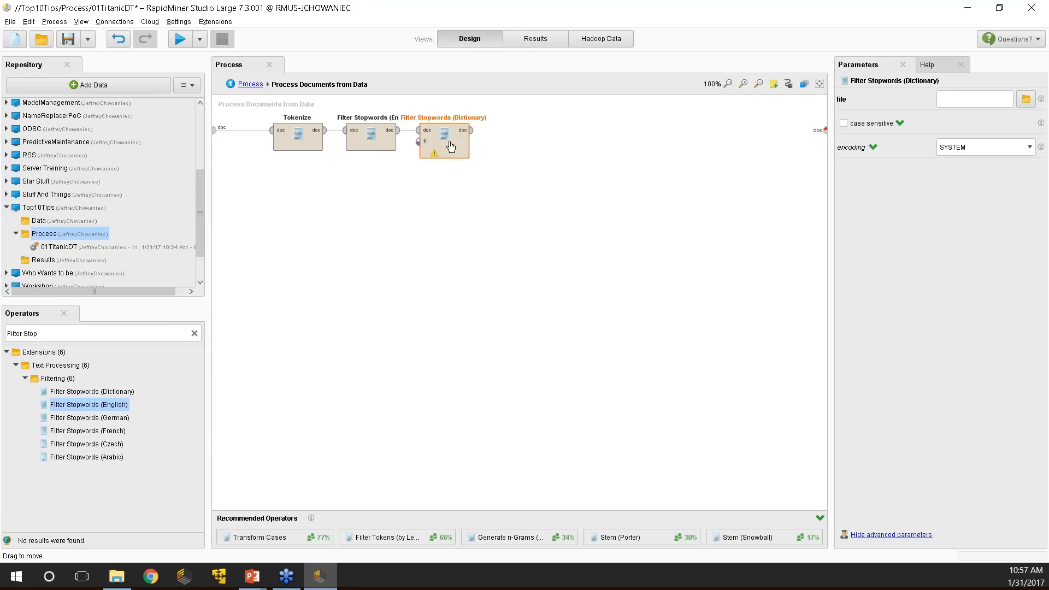
key(Delete)
click(55, 339)
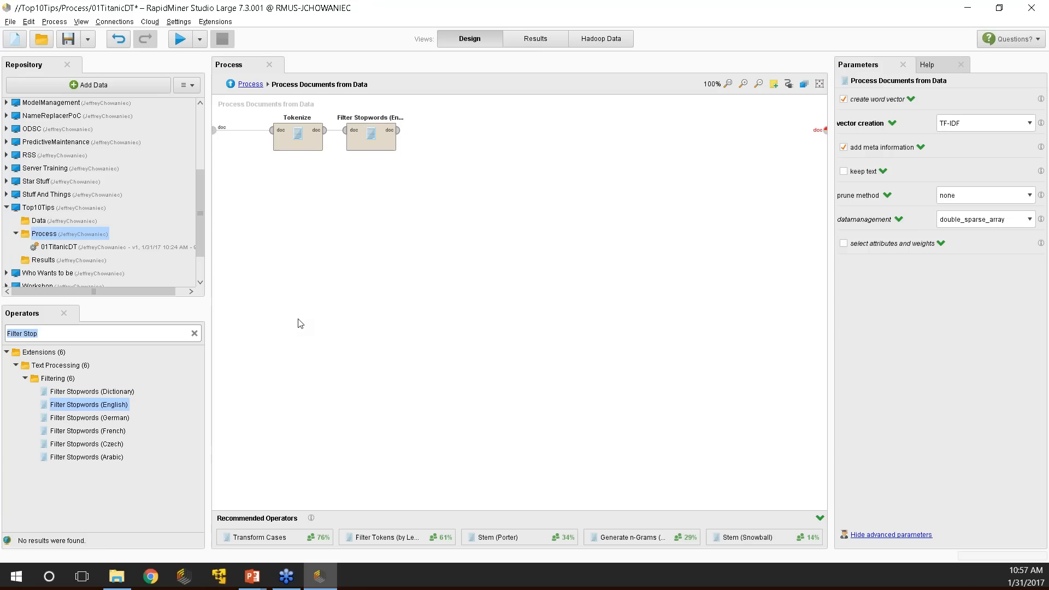
Add a lower-case Transform Cases operator fed by Filter Stopwords (English), then return to the main process.
text(Low)
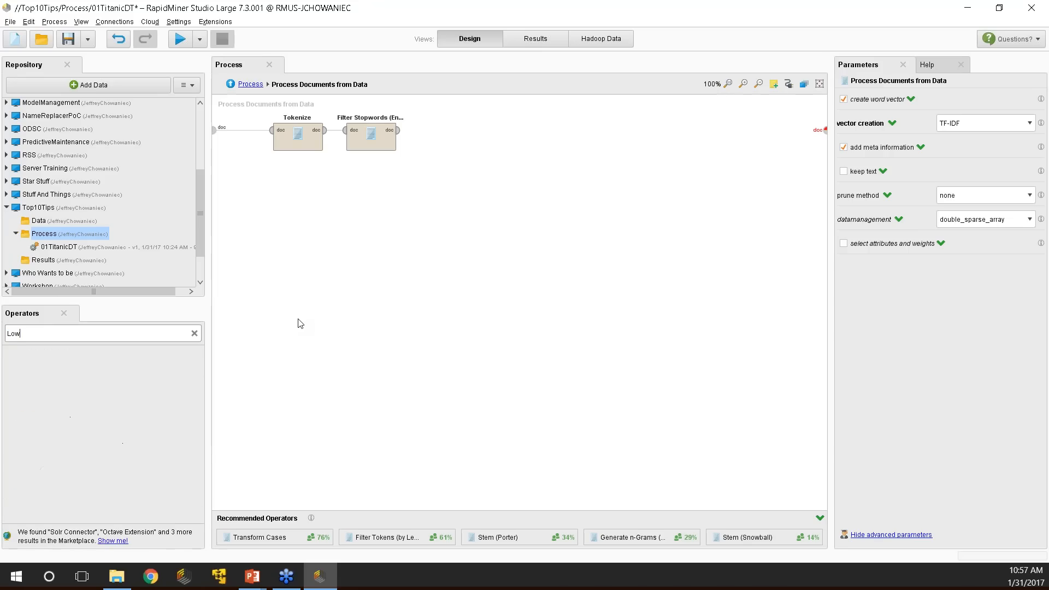
key(BackSpace)
key(BackSpace)
text(Tra)
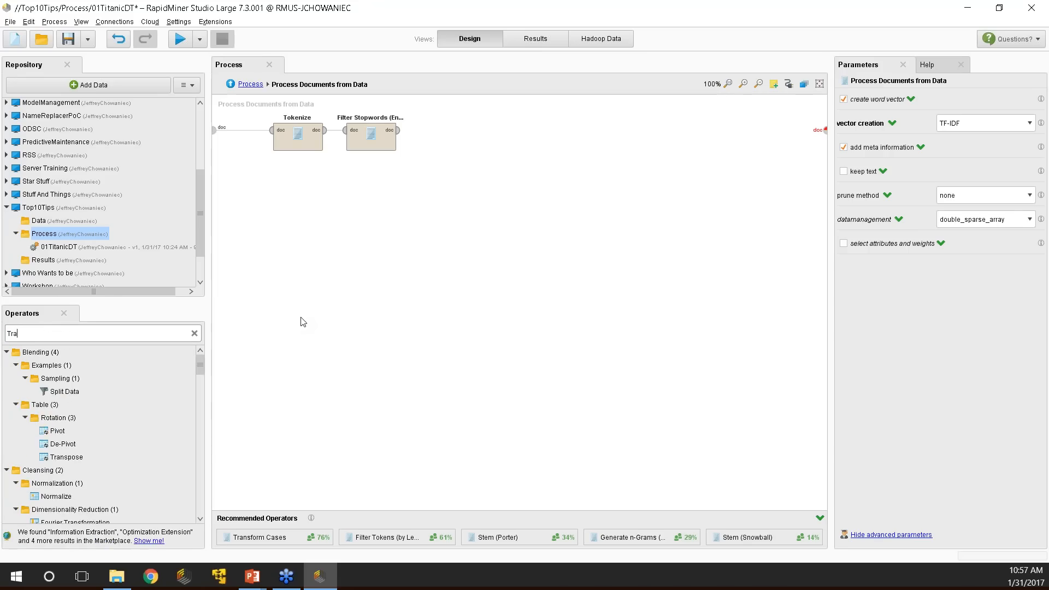
text(nsf)
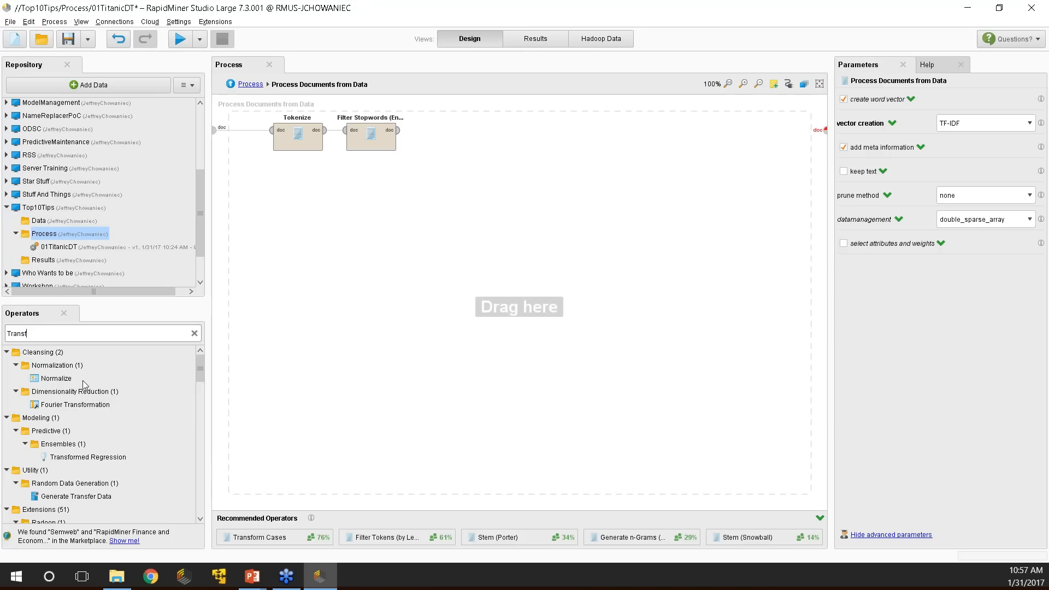
text(orm case)
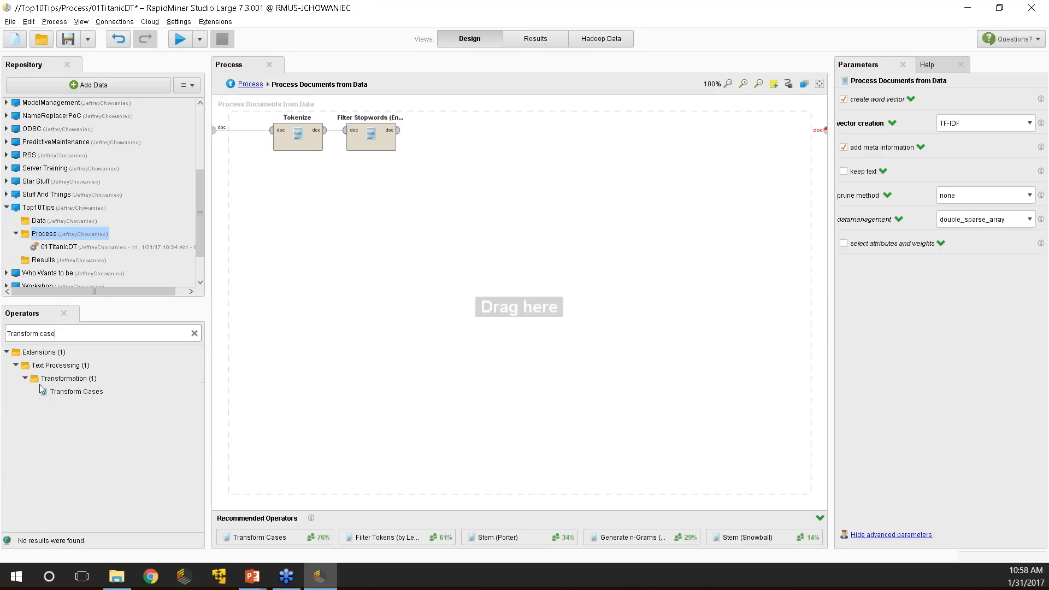
mouse_move(77, 391)
mouse_down()
mouse_move(164, 382)
mouse_move(481, 134)
mouse_up()
drag(398, 130, 454, 135)
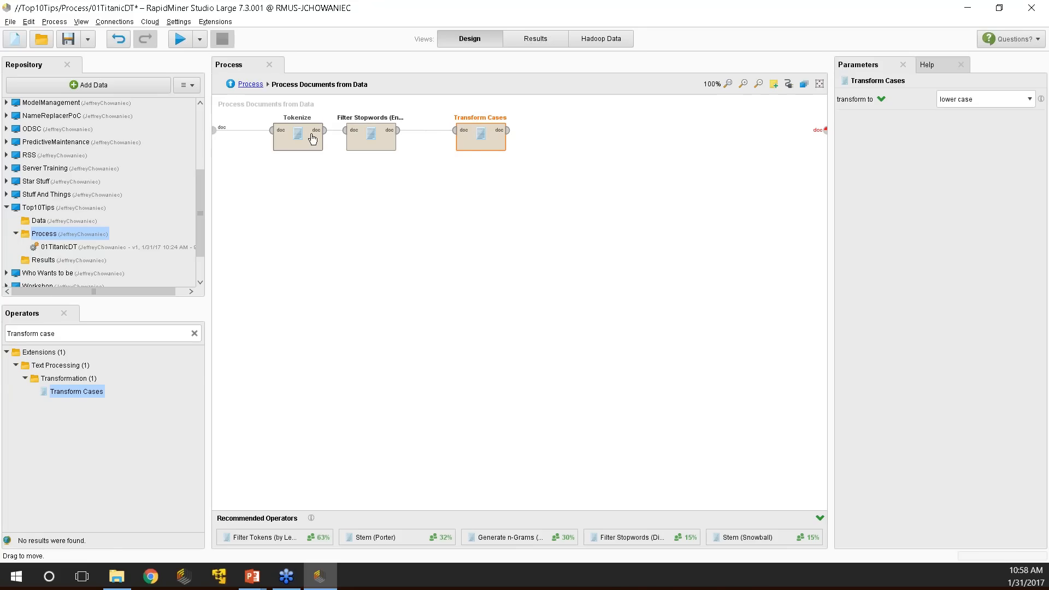
click(230, 85)
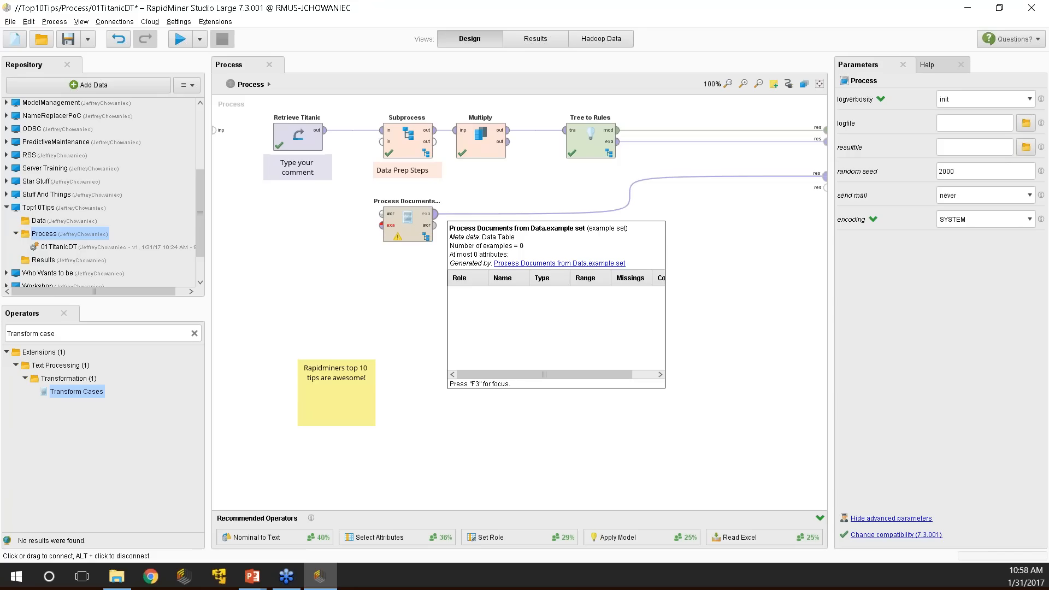
Delete Process Documents from Data from the top-level Titanic process.
click(411, 235)
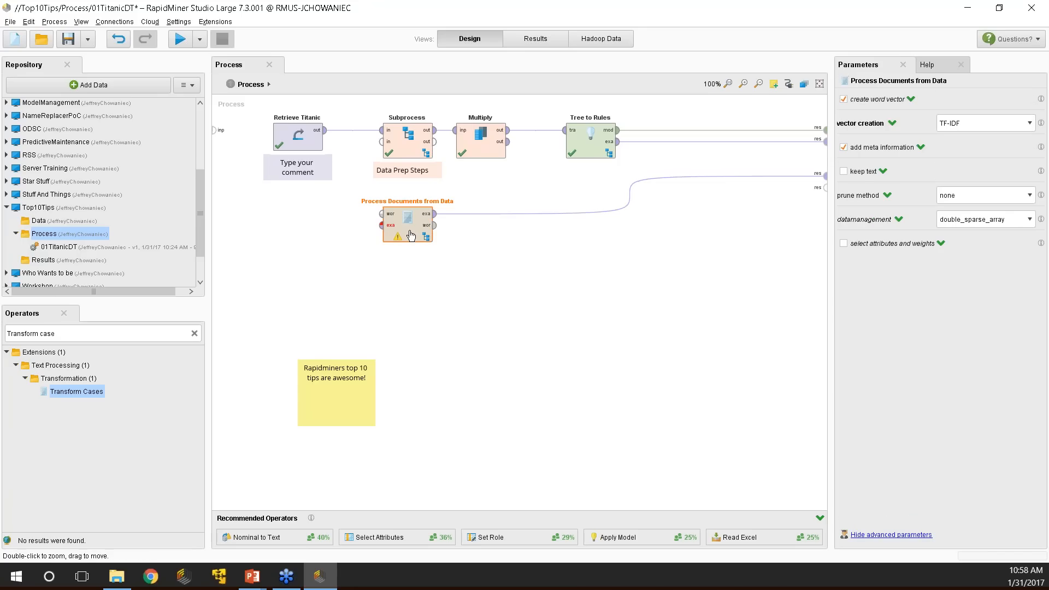
key(Delete)
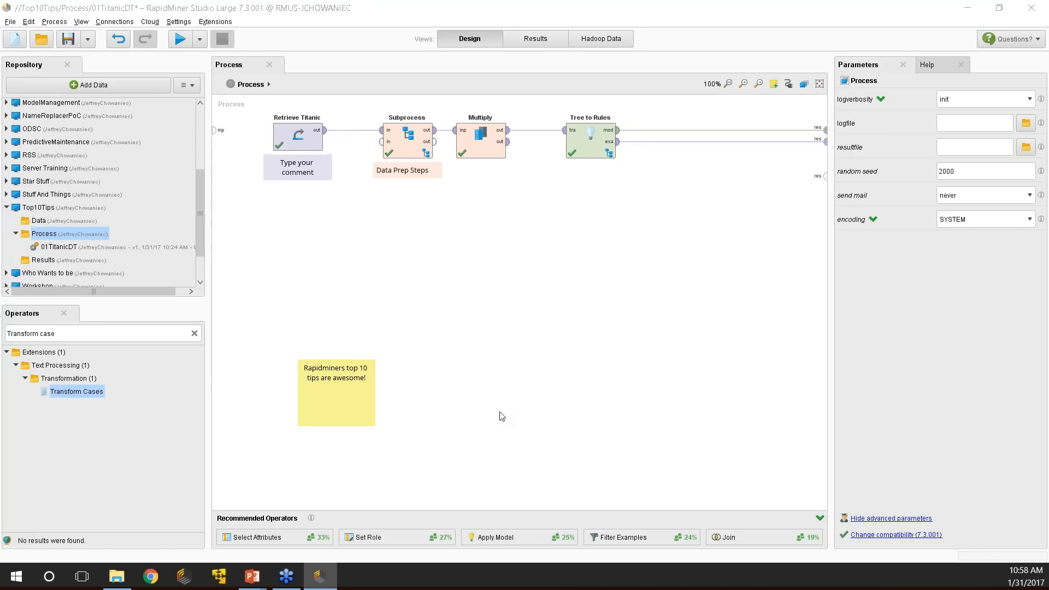
Clear the operator search, collapse Extensions, and expand then collapse Data Access.
click(194, 333)
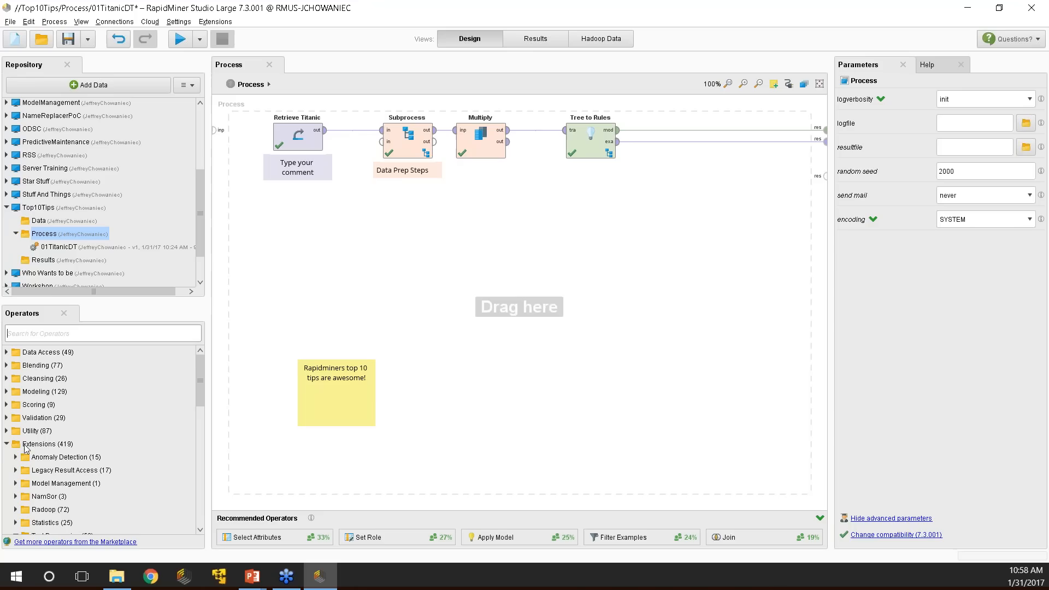
click(7, 444)
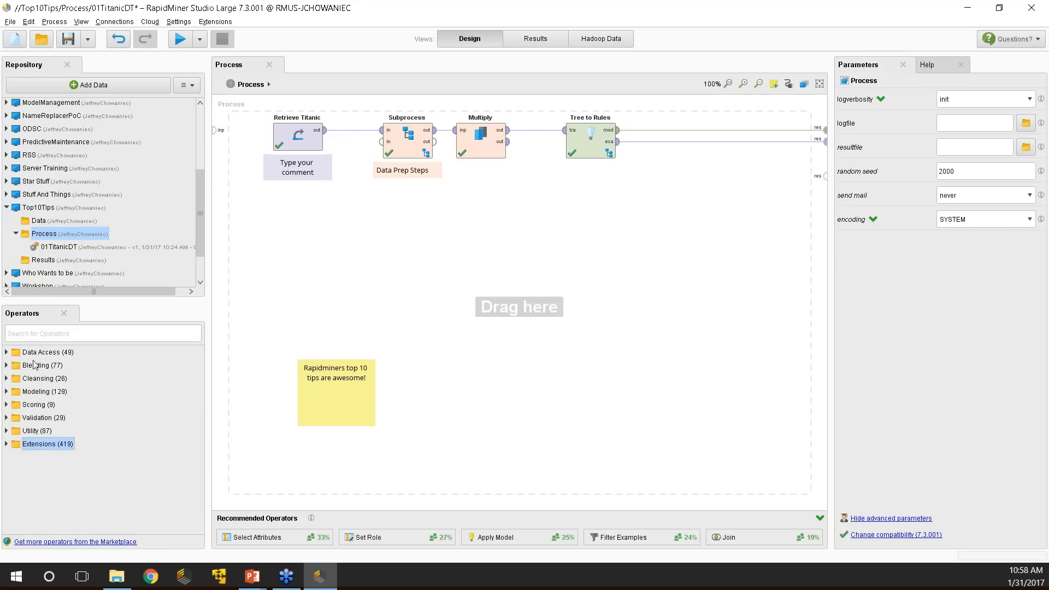
click(6, 352)
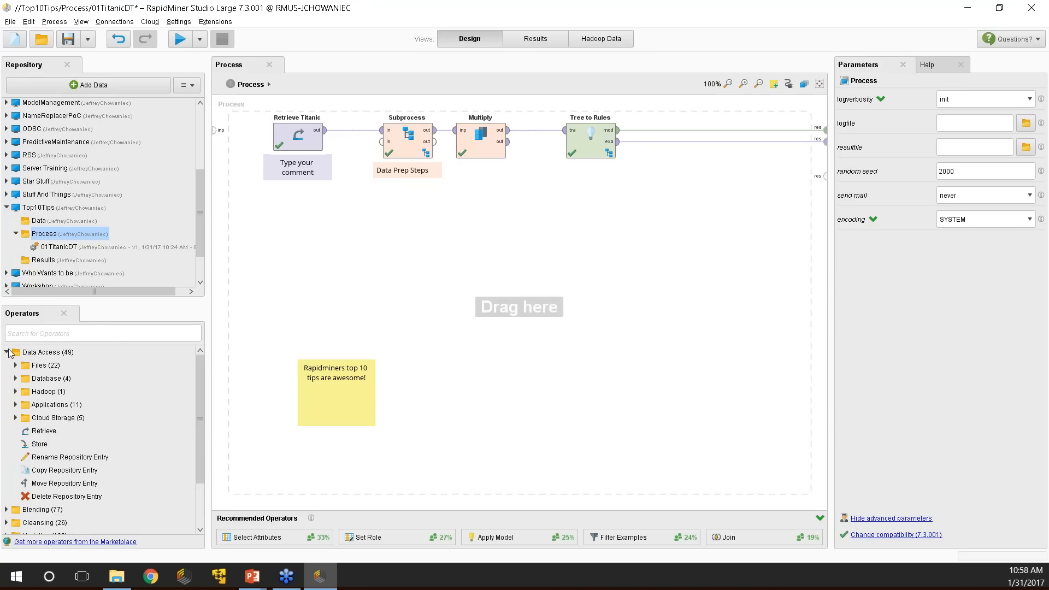
click(6, 352)
Add an Execute Program operator via the 'exe' search and place it beneath Retrieve Titanic.
click(54, 333)
text(exe)
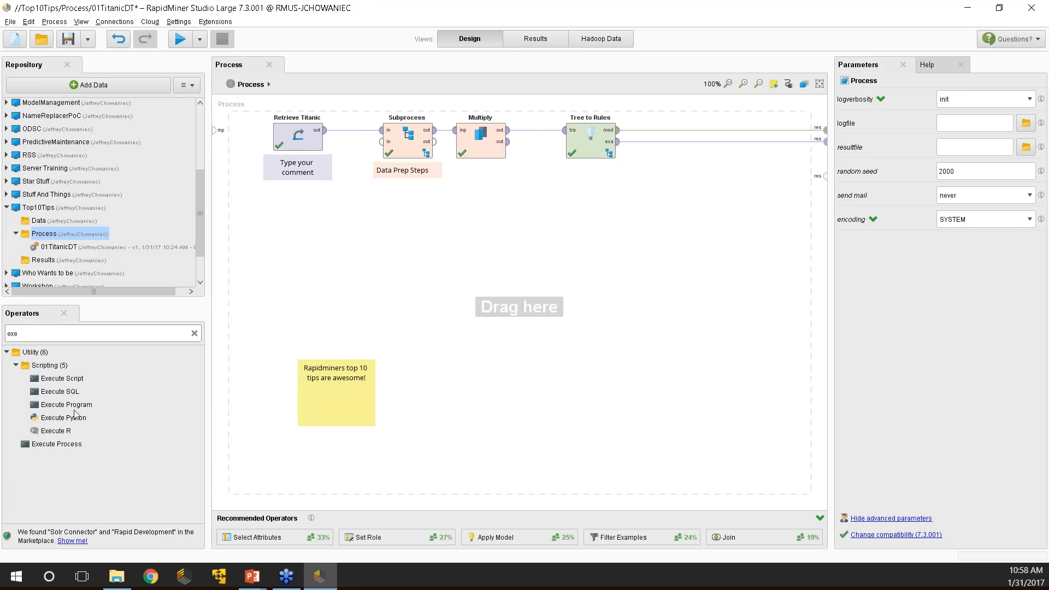
drag(71, 405, 334, 248)
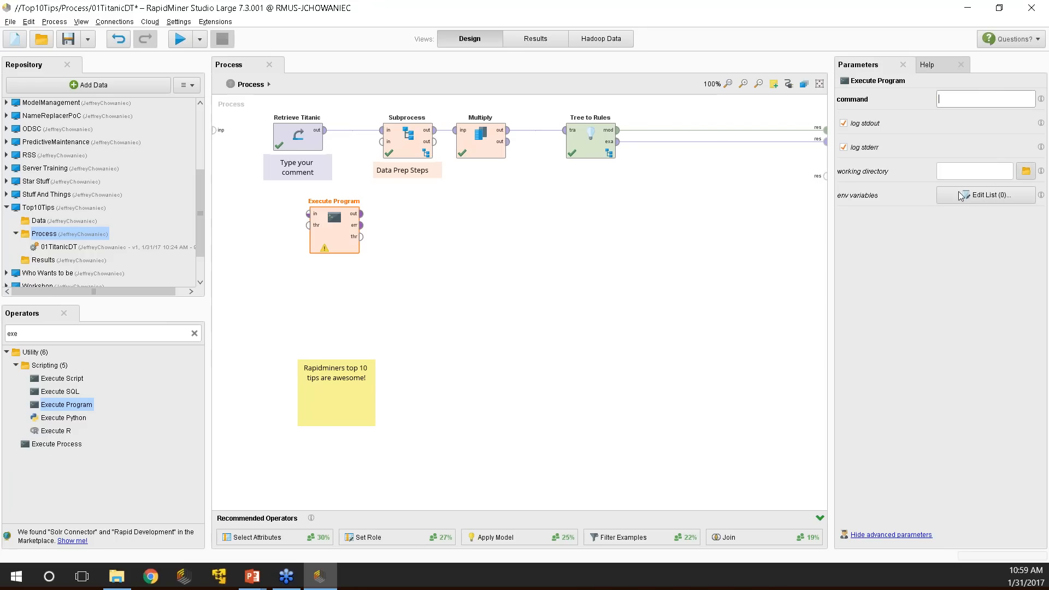
click(992, 199)
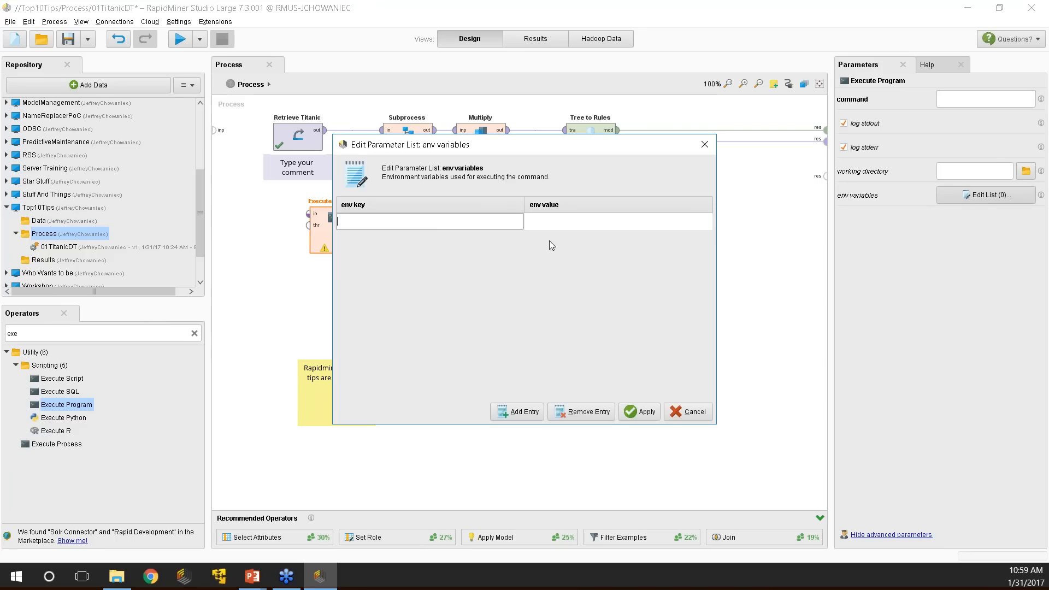
click(689, 411)
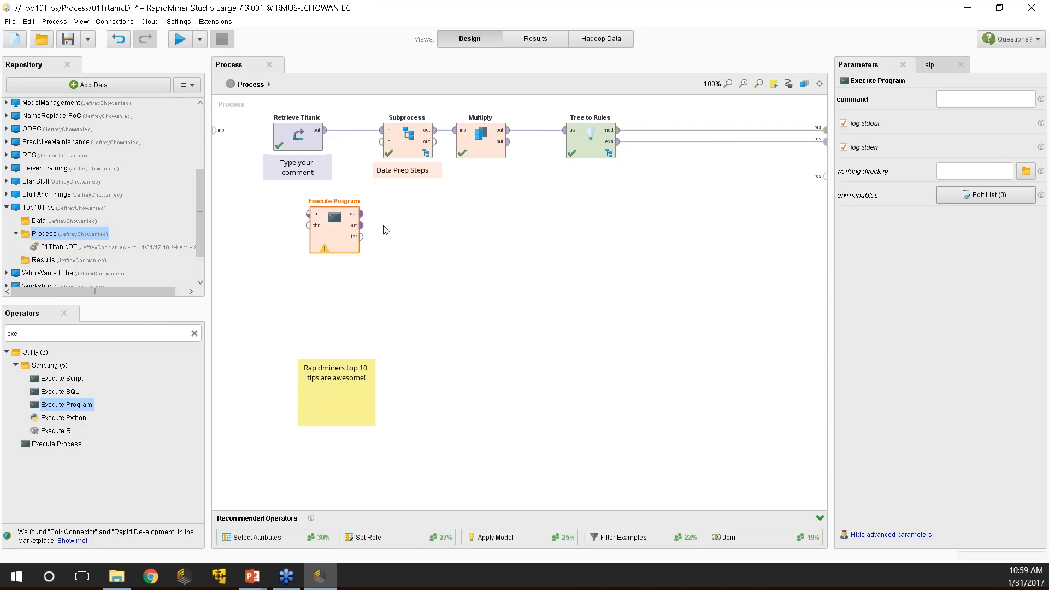
drag(338, 232, 387, 255)
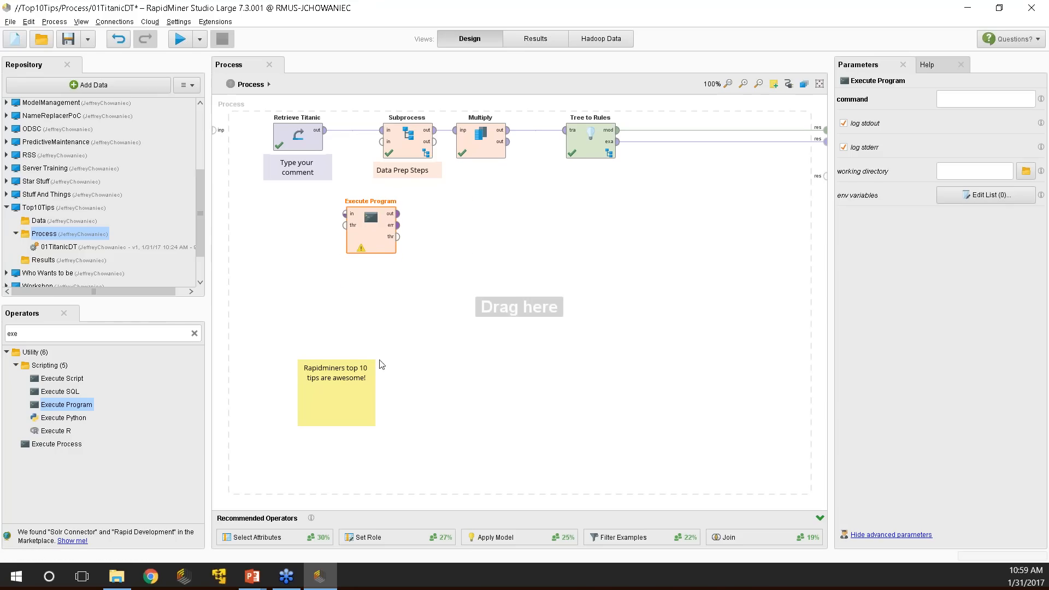
drag(378, 238, 414, 236)
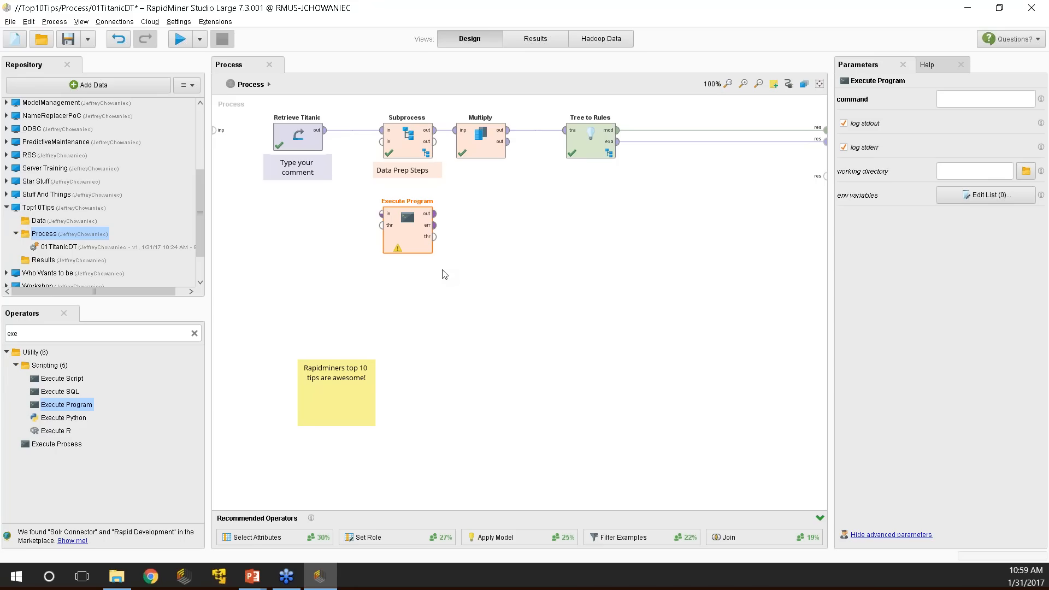
drag(410, 234, 300, 234)
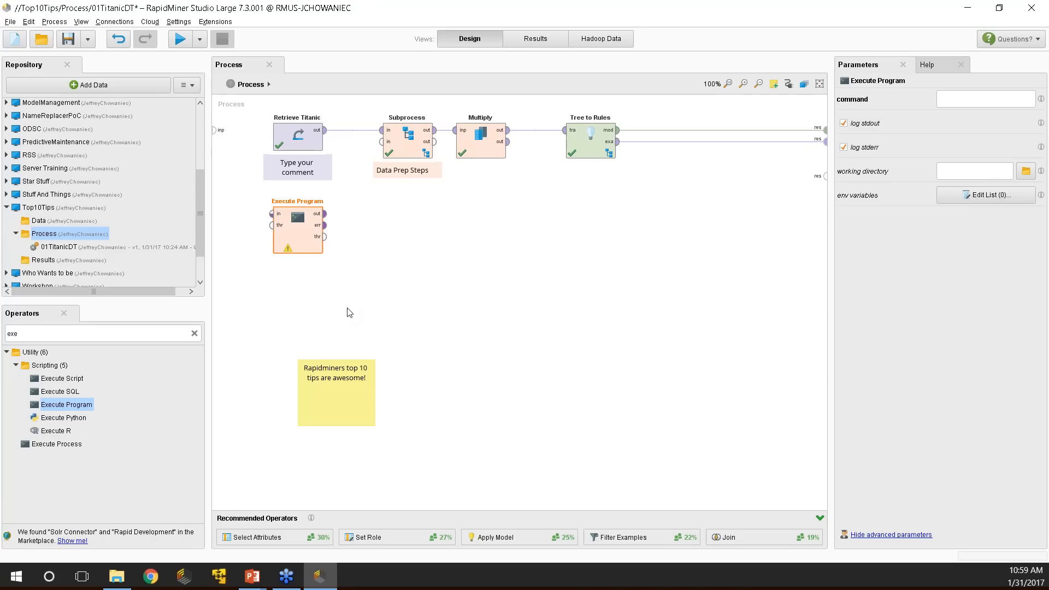
Delete the Execute Program operator and expand the Sales Server repository.
key(Delete)
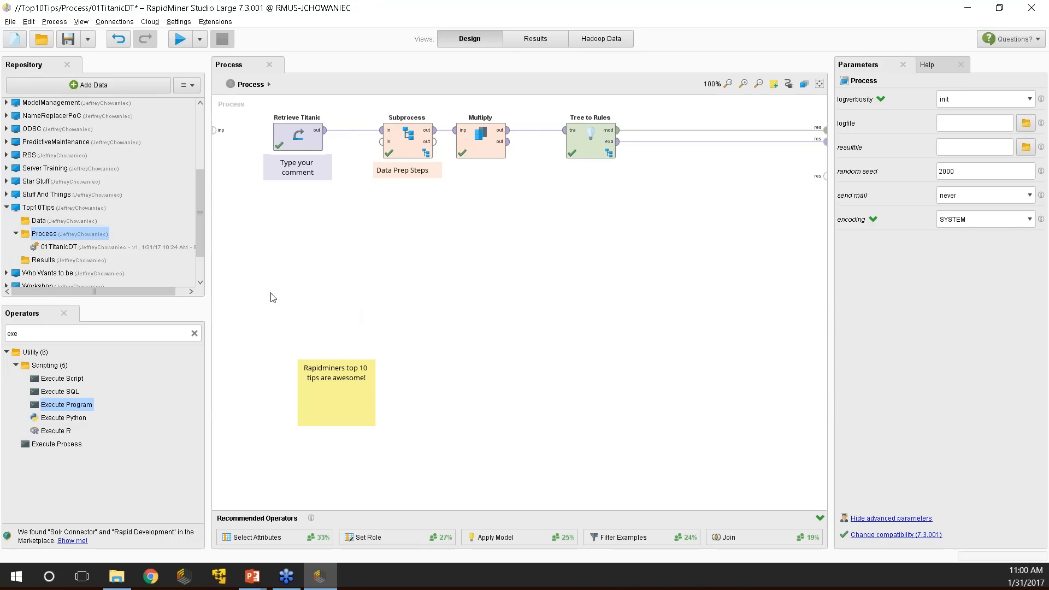
scroll(198, 210, down, 1)
click(7, 267)
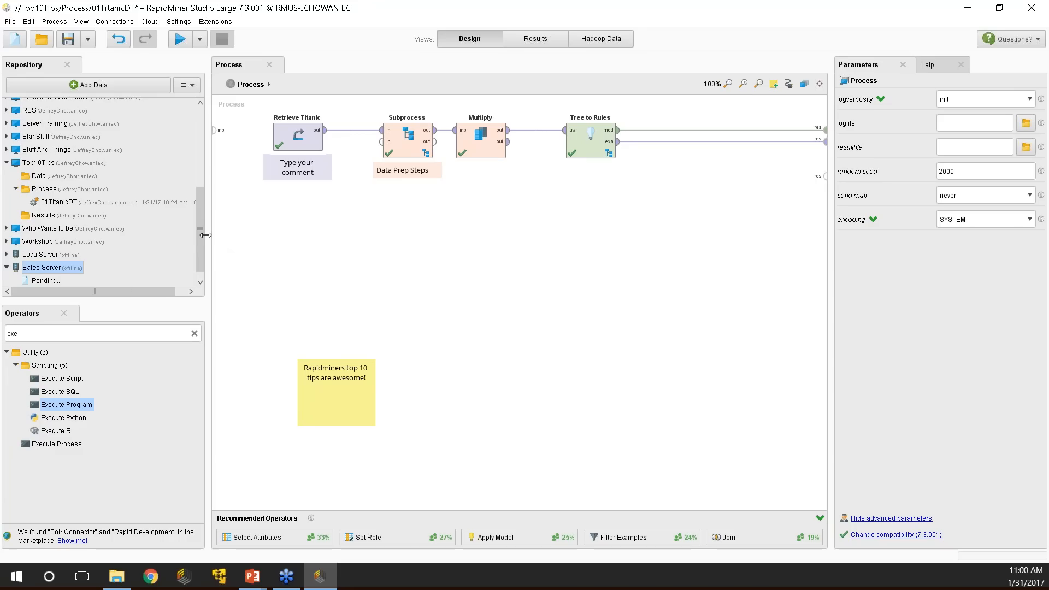
Browse the Sales Server repository to open its web login page in the browser.
drag(199, 235, 194, 248)
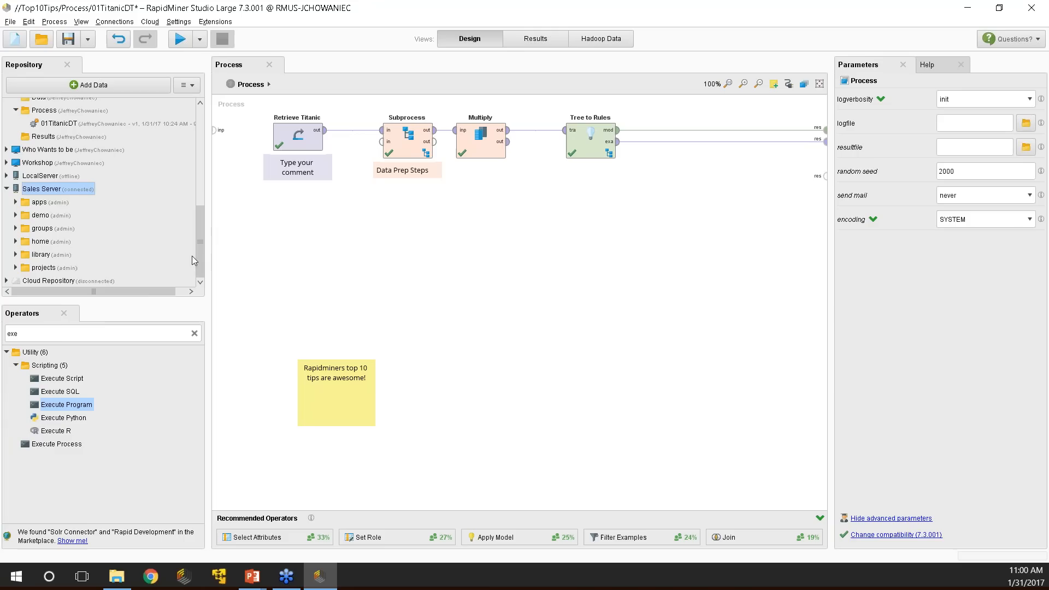
right_click(43, 190)
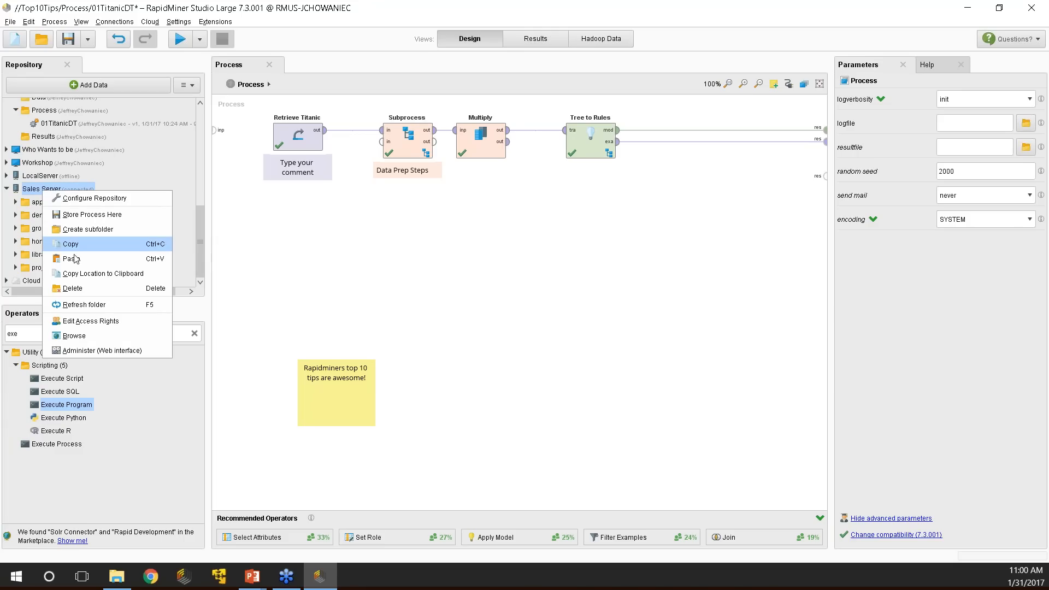
click(74, 336)
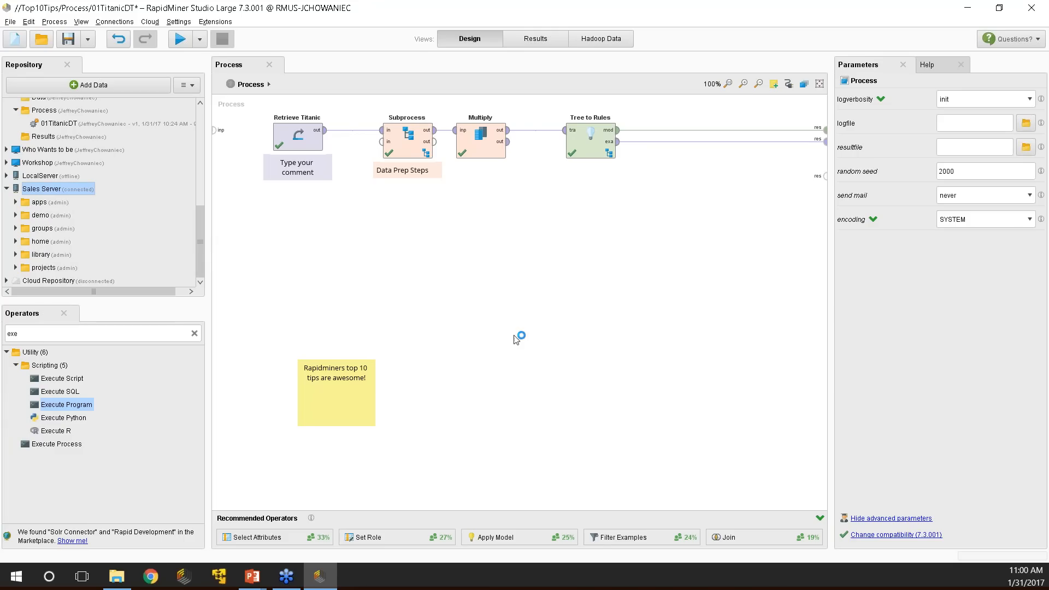
drag(76, 588, 271, 1)
Log in to RapidMiner Server with the account username and password, then show the Services list.
click(471, 306)
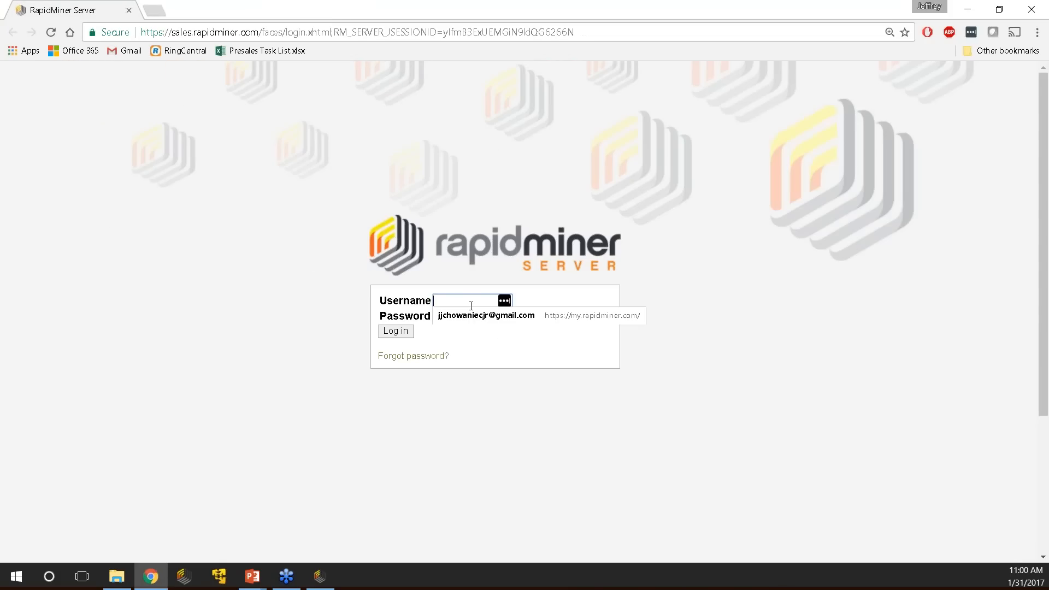
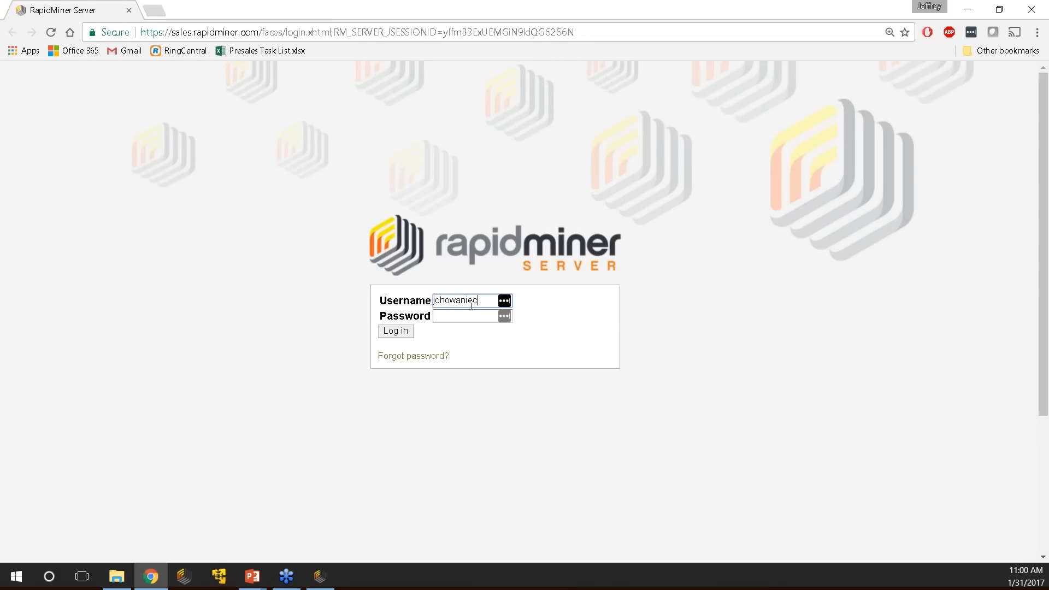
key(Tab)
text(•••••••••••)
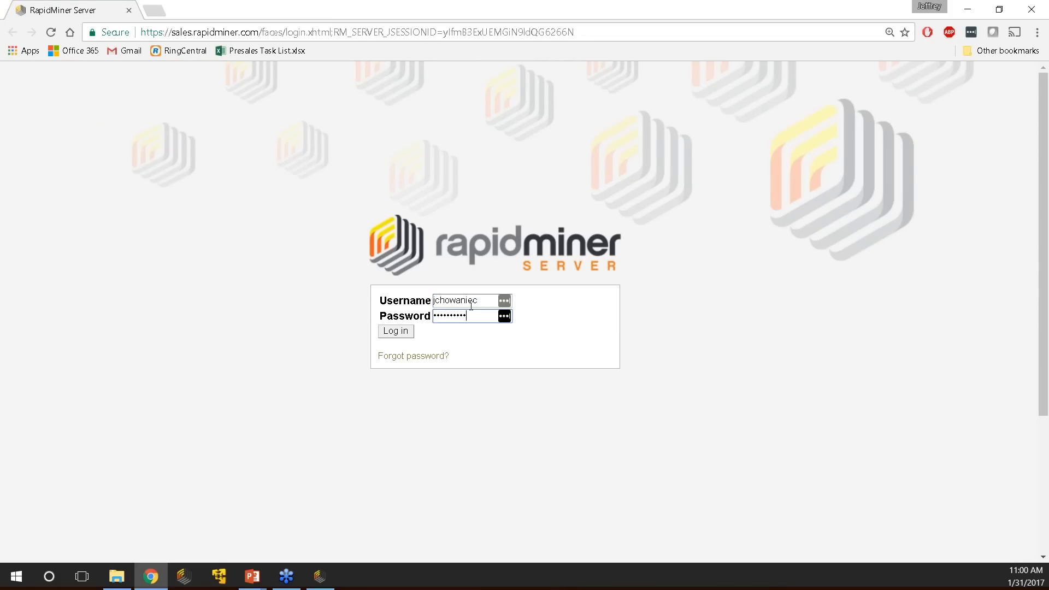
key(Return)
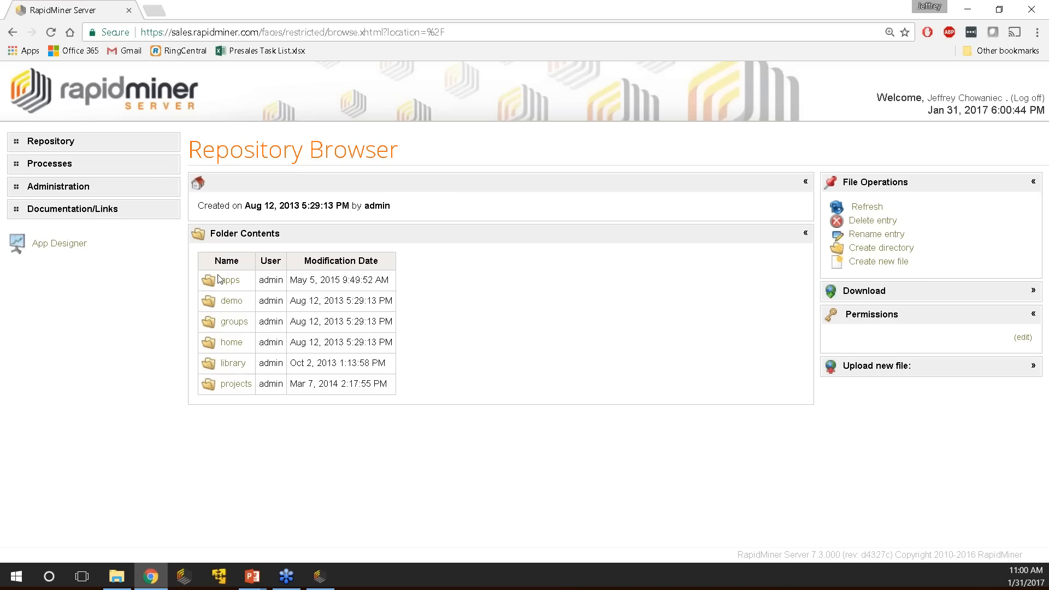
click(26, 188)
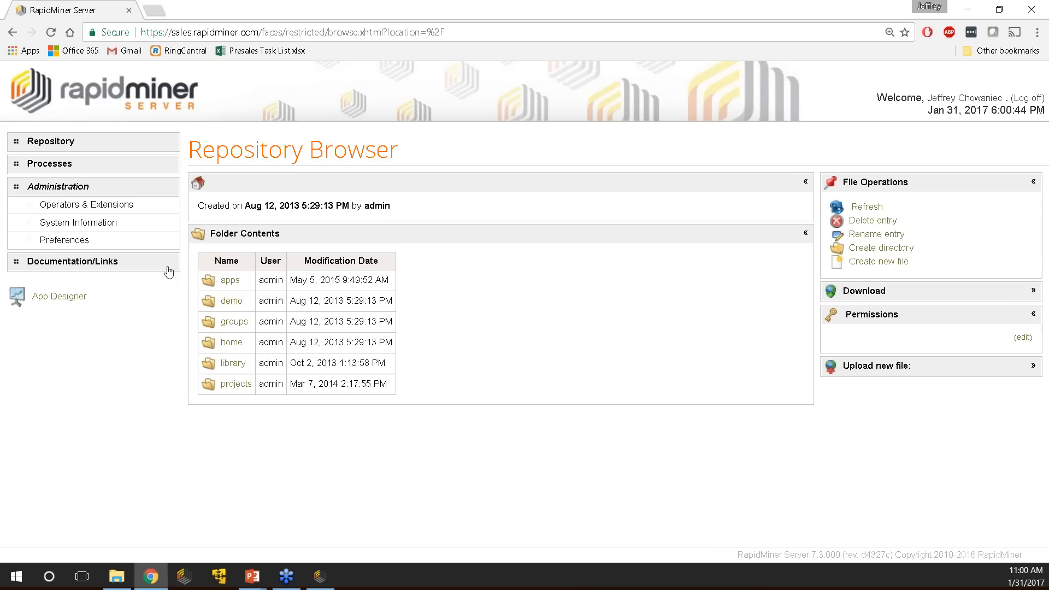
click(59, 166)
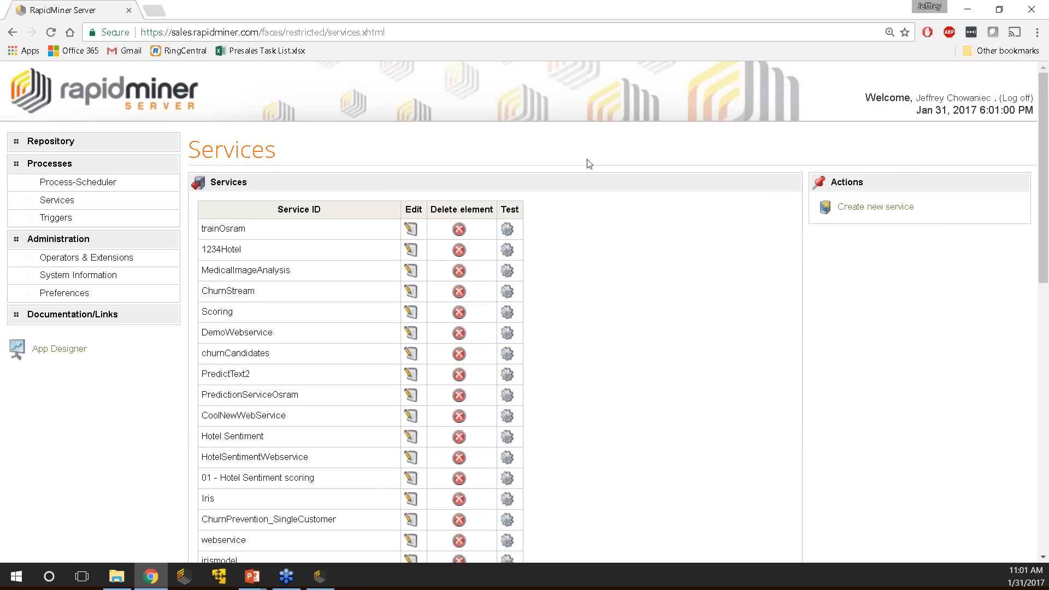
Open PredictText2's Edit Service page and review its PredictText data source path and text2 binding.
click(410, 375)
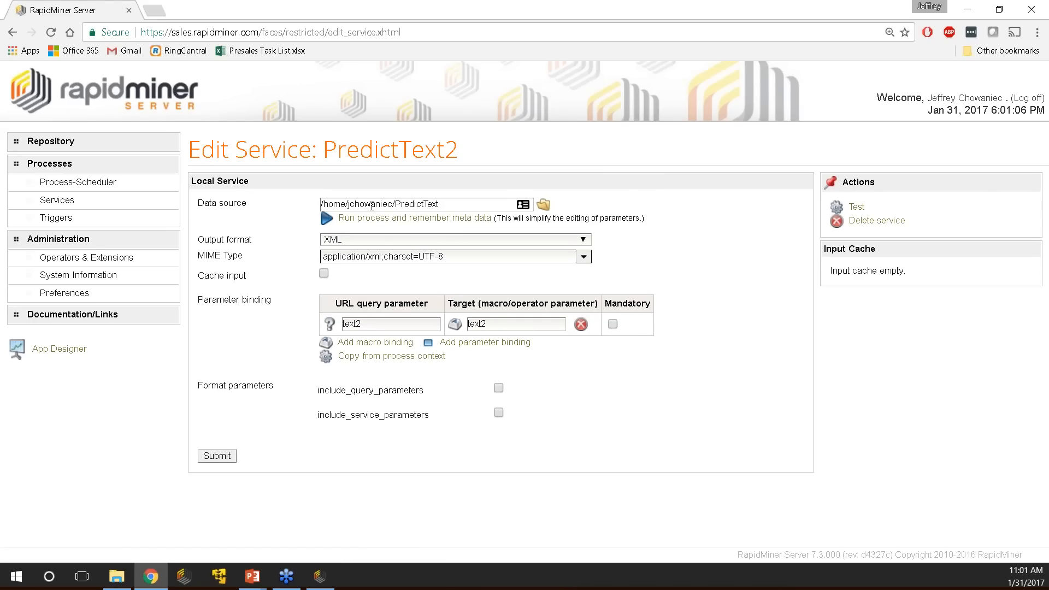
drag(324, 205, 505, 196)
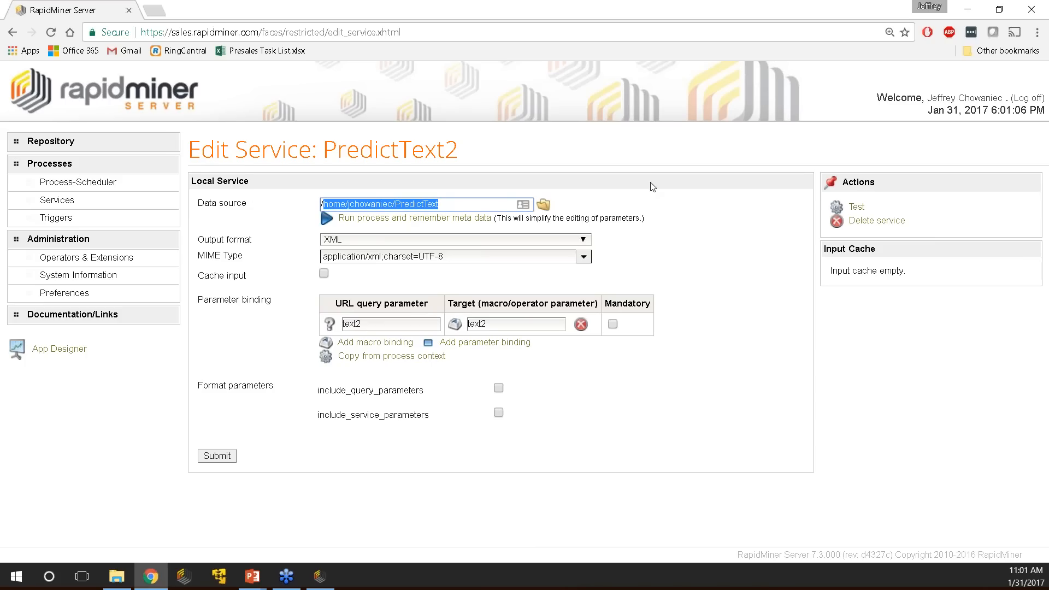
click(672, 206)
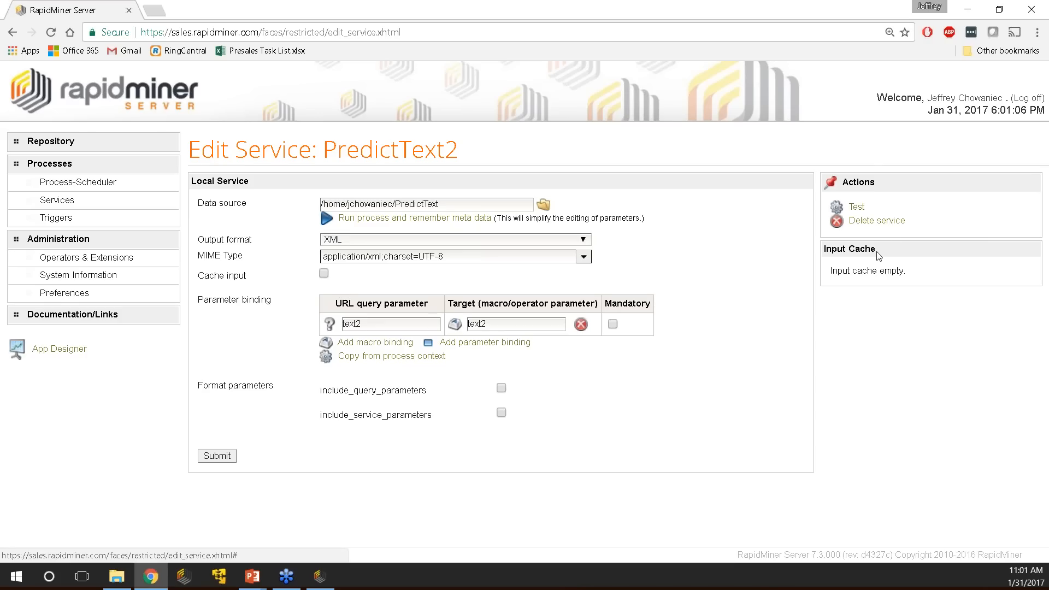
Open the PredictText2 test page, look through it, and return to the services list.
click(856, 213)
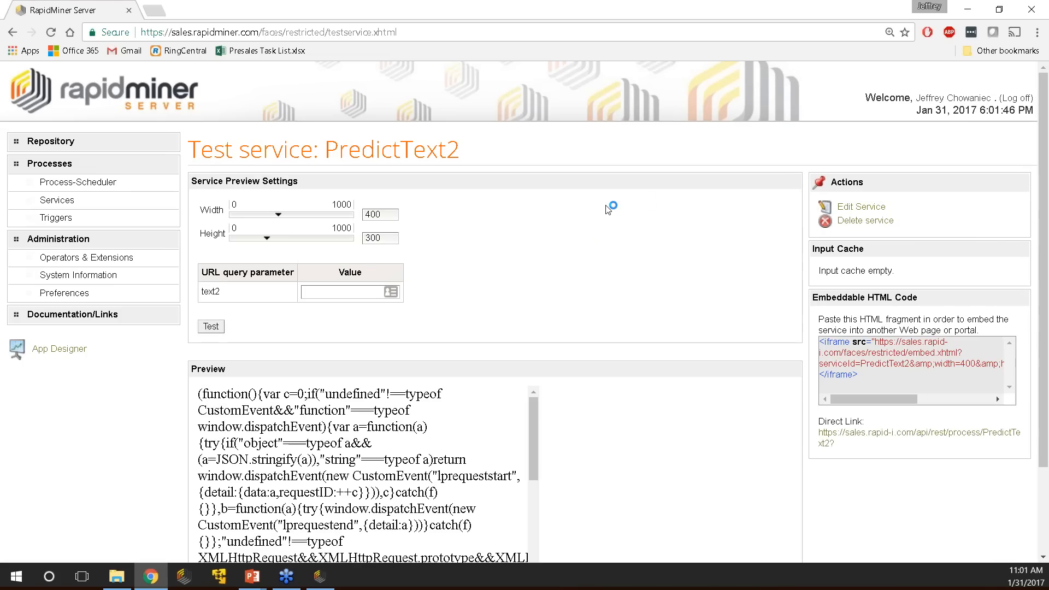
scroll(439, 394, down, 10)
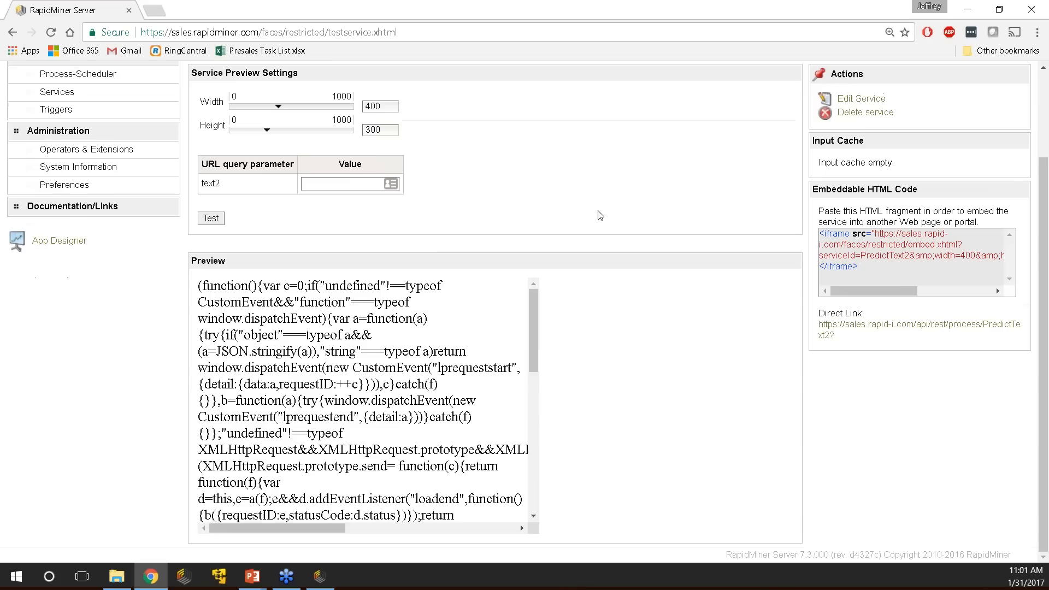
scroll(440, 393, up, 10)
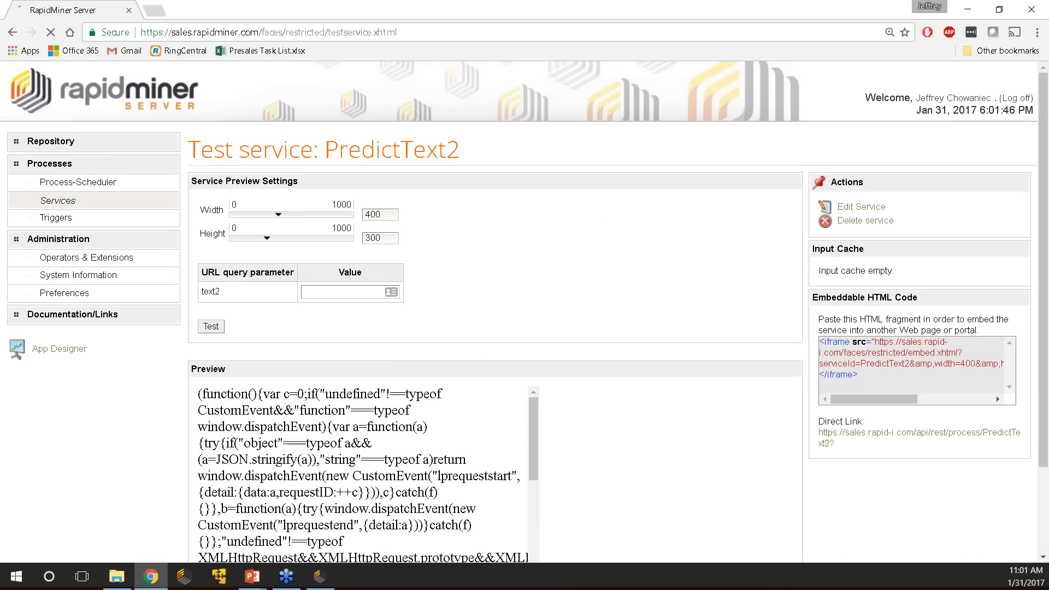
click(65, 202)
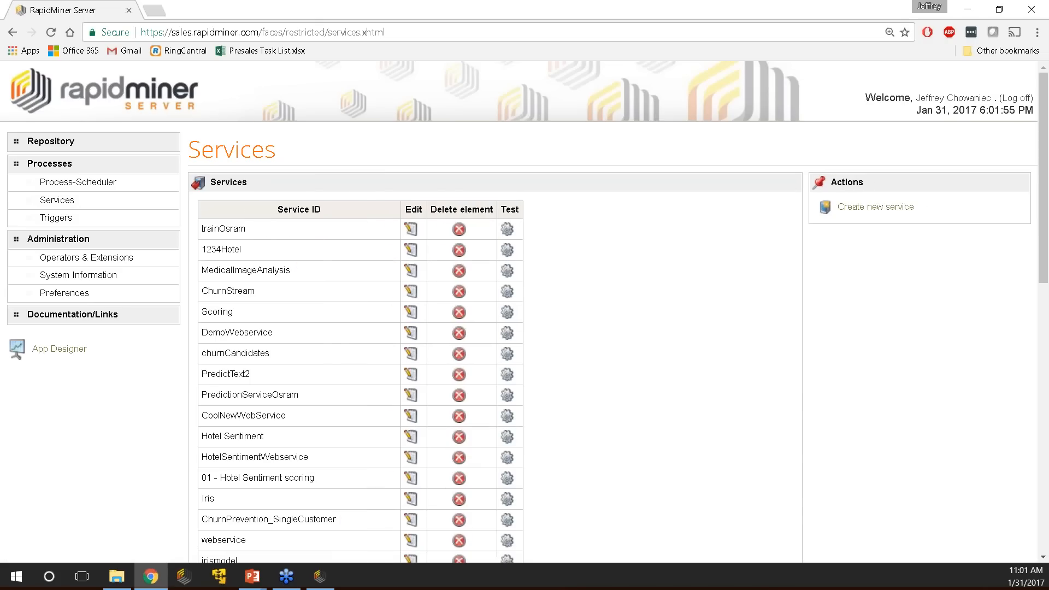
Reopen the PredictText2 test page and read the preview result ending 0.727 0.273 Positive.
click(507, 375)
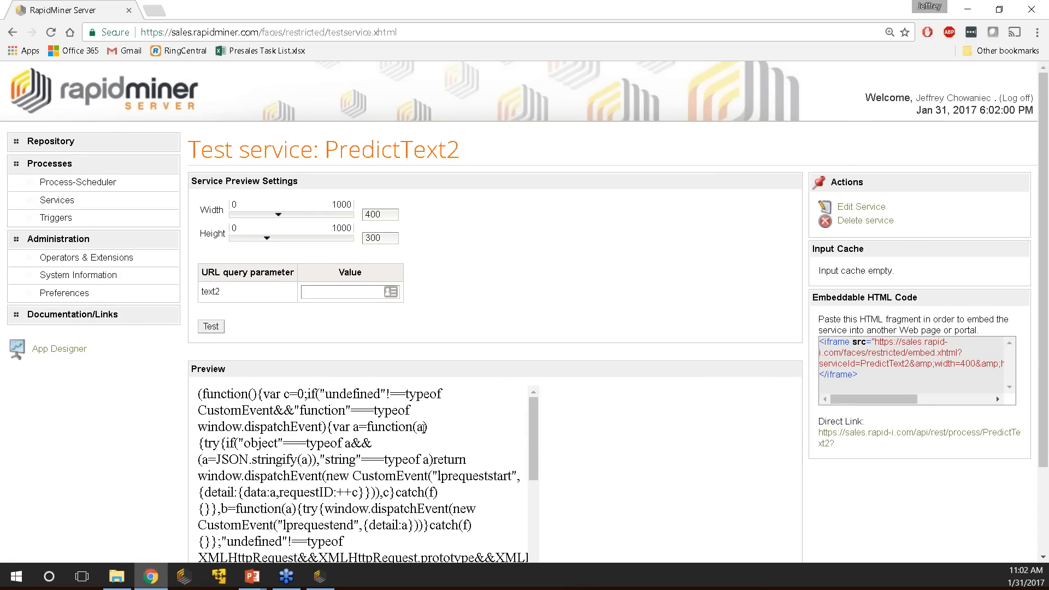
scroll(494, 429, down, 10)
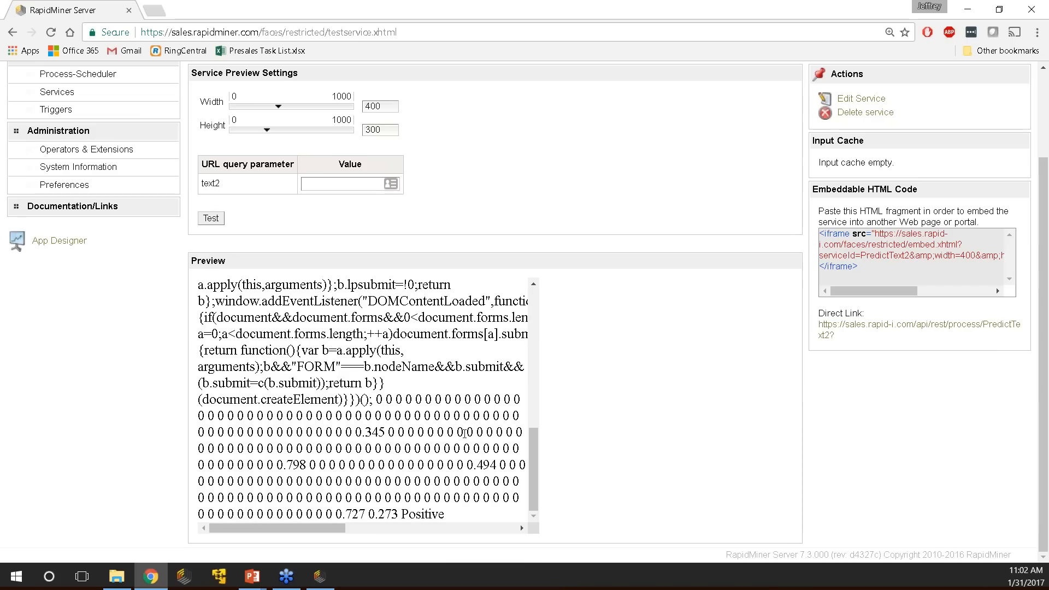
drag(376, 400, 503, 523)
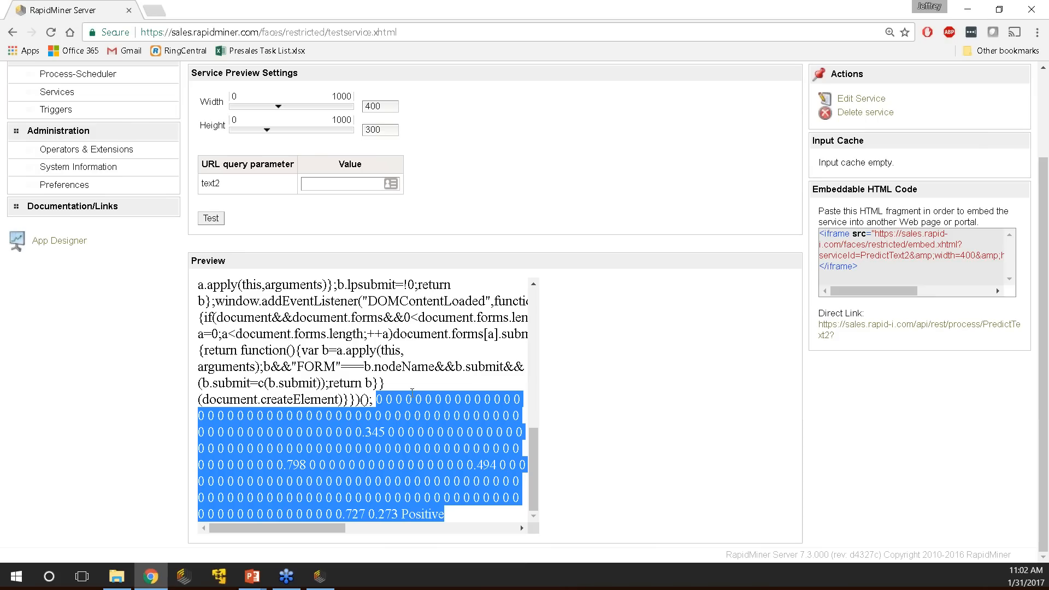
click(377, 399)
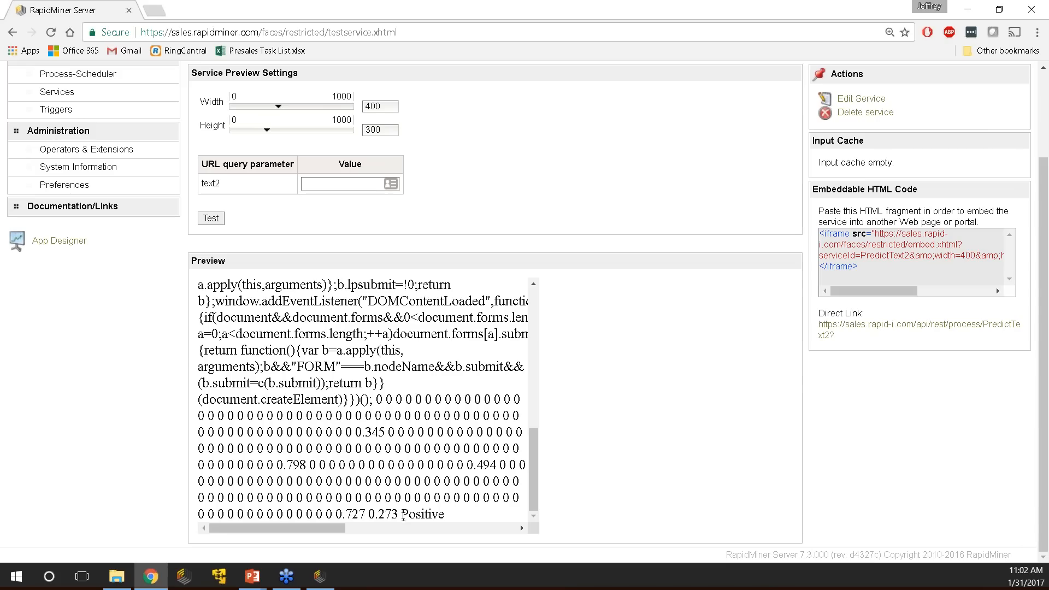
click(327, 187)
Test PredictText2 with 'I have secret Market information for you confindential', getting Positive (0.801).
text(I hav)
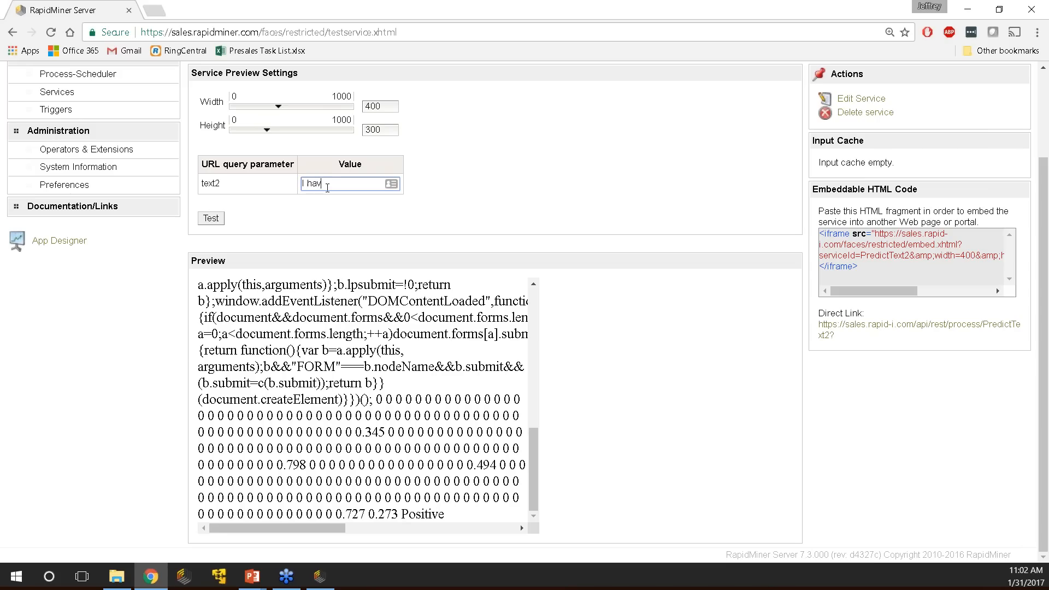
text(e secret Market inform)
key(BackSpace)
text(mation for you confindential)
click(224, 218)
scroll(517, 499, down, 7)
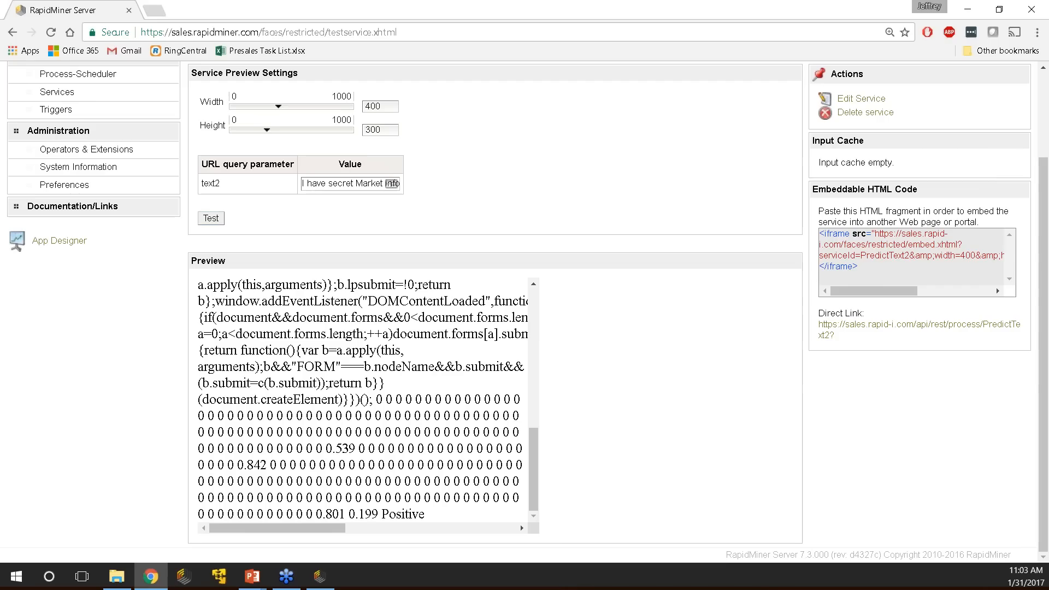
Select the embeddable iframe code, then switch to the Q & A presentation slide.
drag(872, 267, 813, 232)
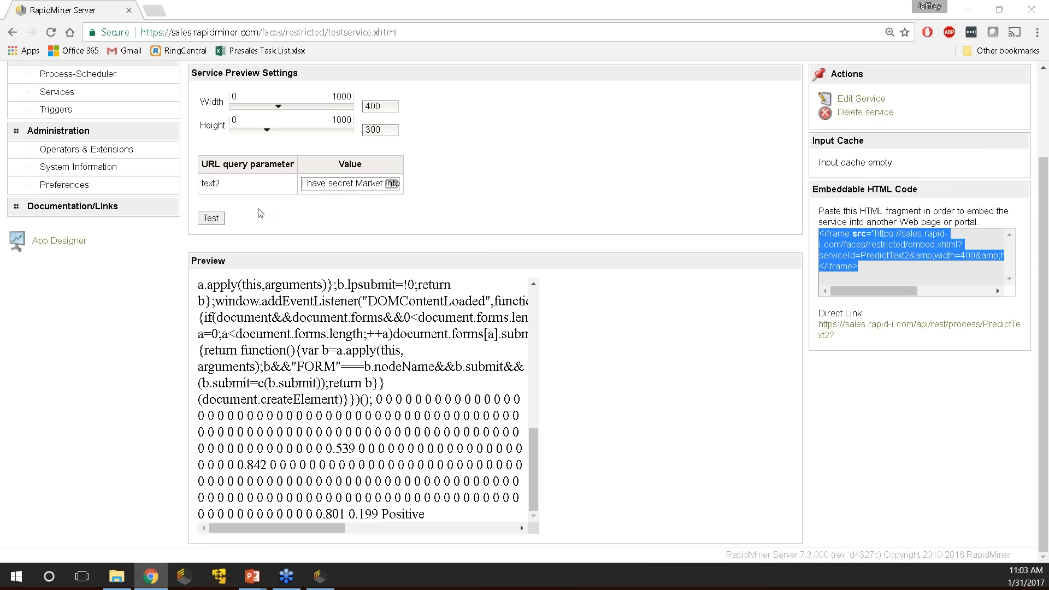
key(alt+Tab)
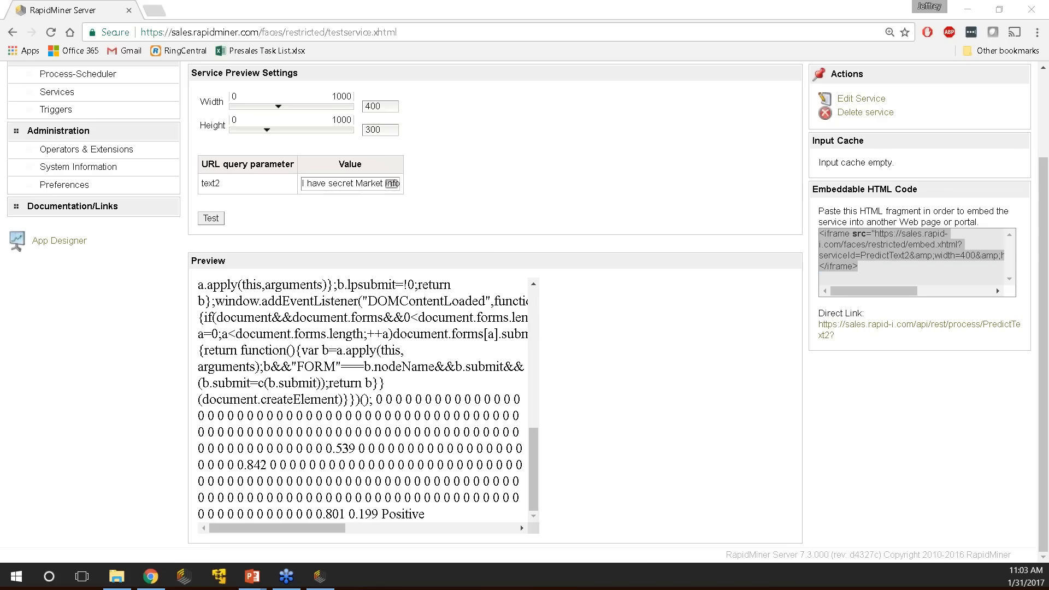
key(alt+Tab)
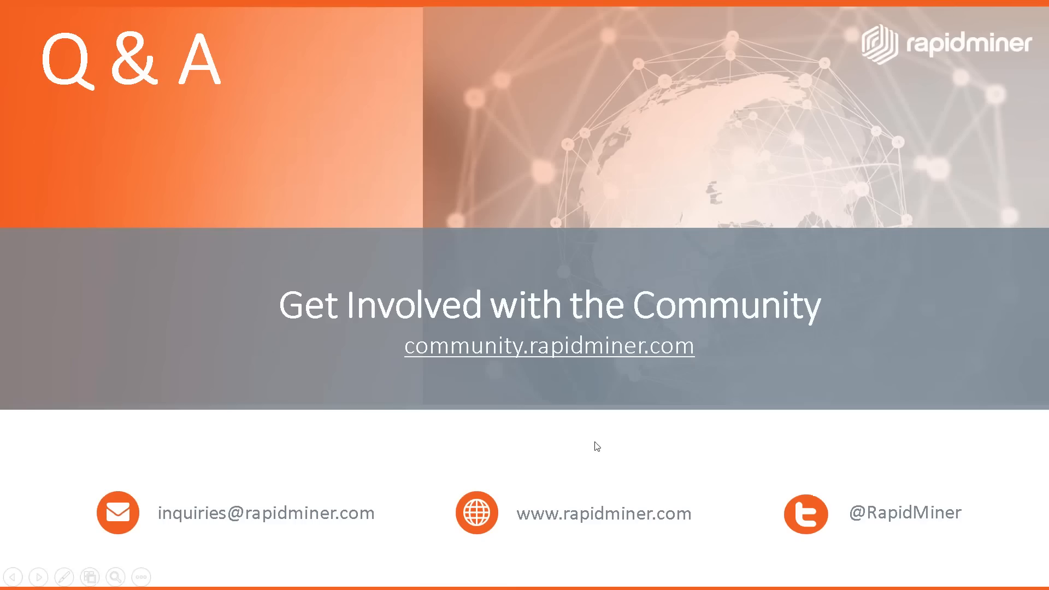